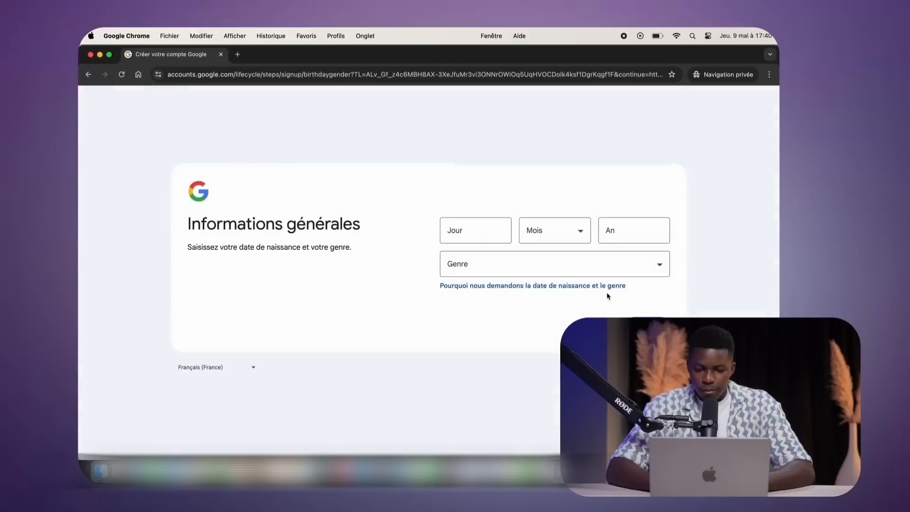
left_click(468, 236)
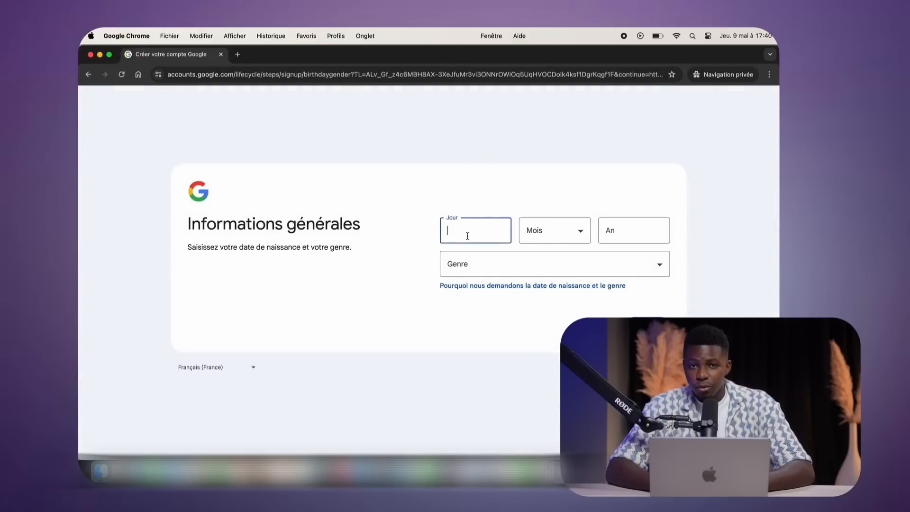
type("02")
left_click(533, 231)
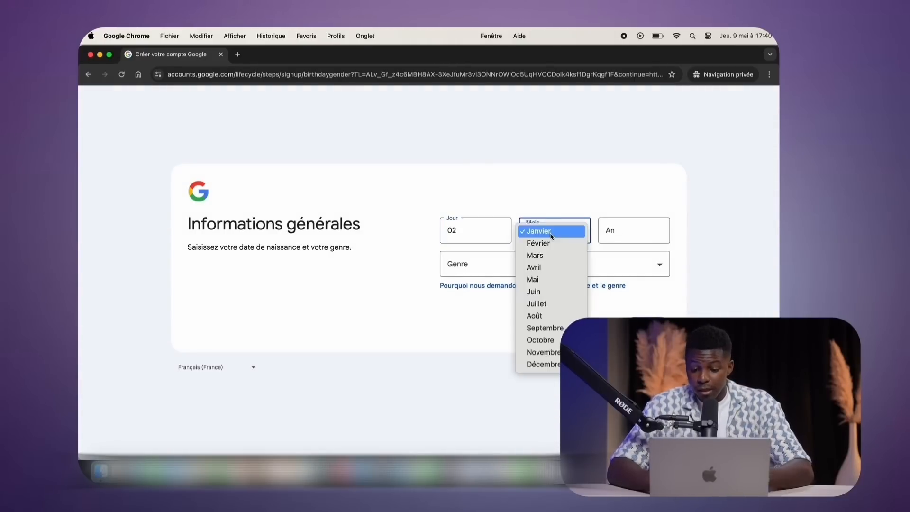
left_click(551, 304)
left_click(628, 225)
type("1992")
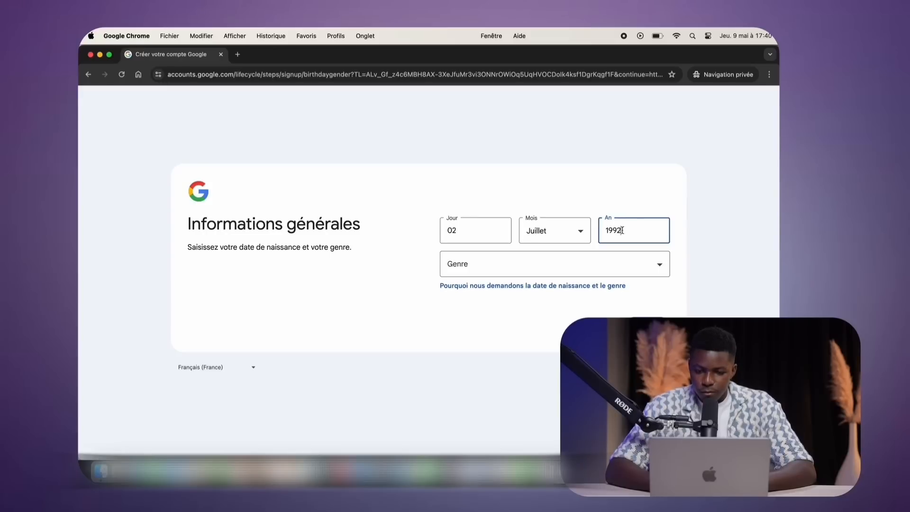
left_click(505, 260)
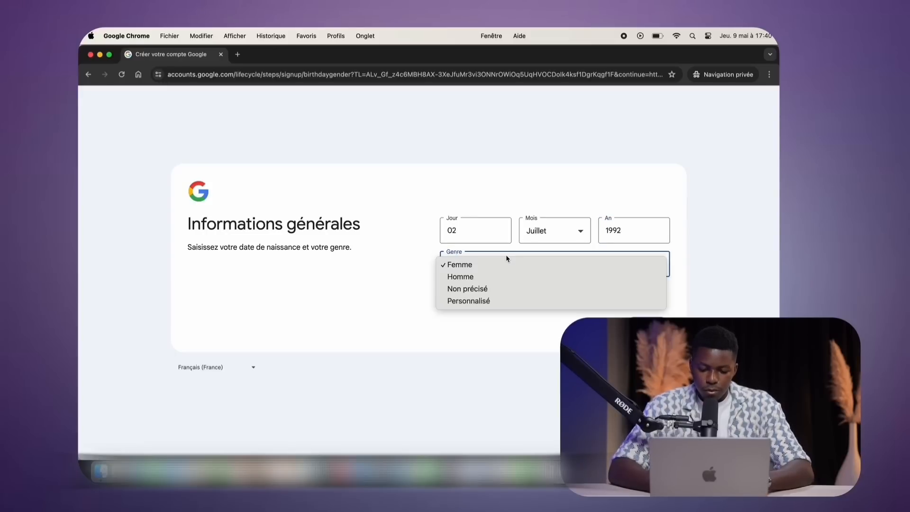
left_click(484, 279)
left_click(646, 327)
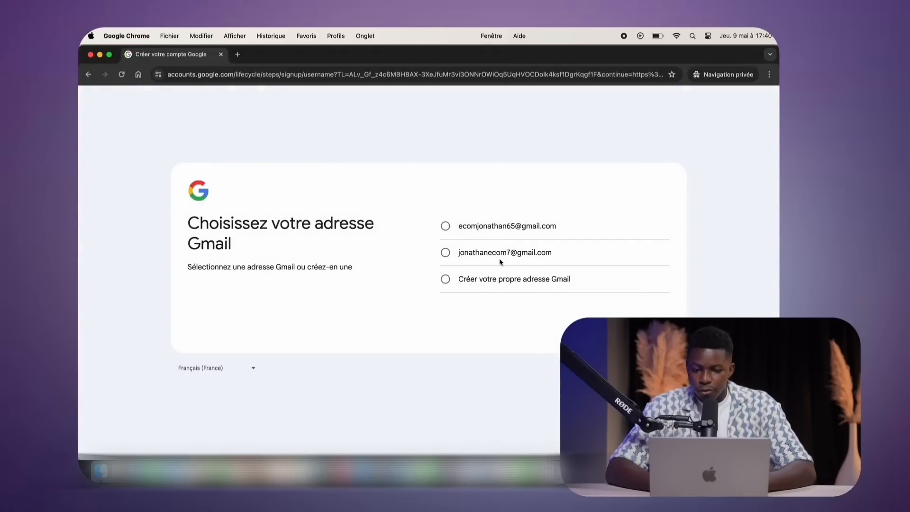
Take the first suggested Gmail address and set and confirm the account password
left_click(500, 226)
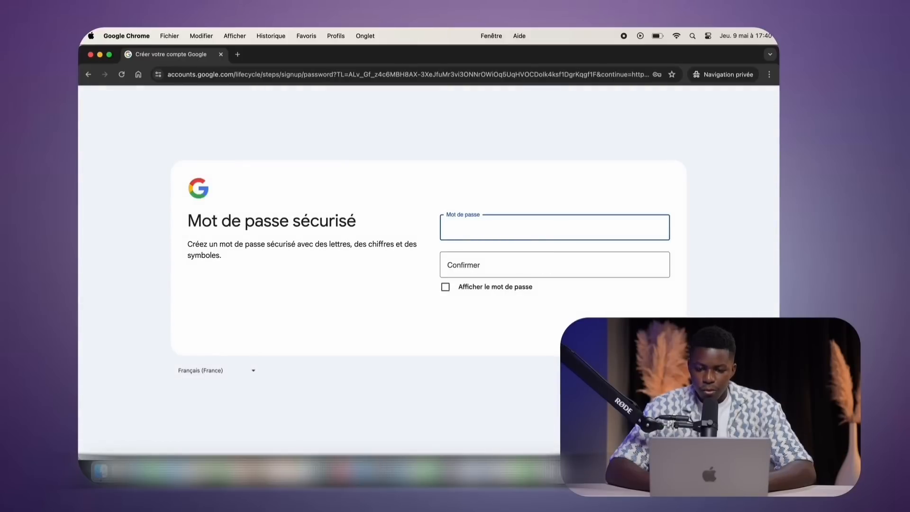
type("••••••••••••")
left_click(446, 287)
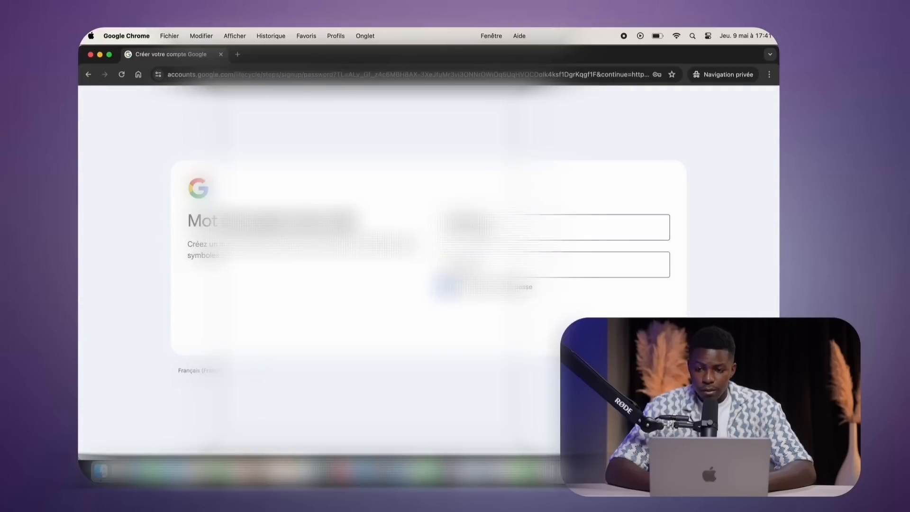
double_click(476, 228)
key("super+c")
right_click(453, 264)
left_click(445, 287)
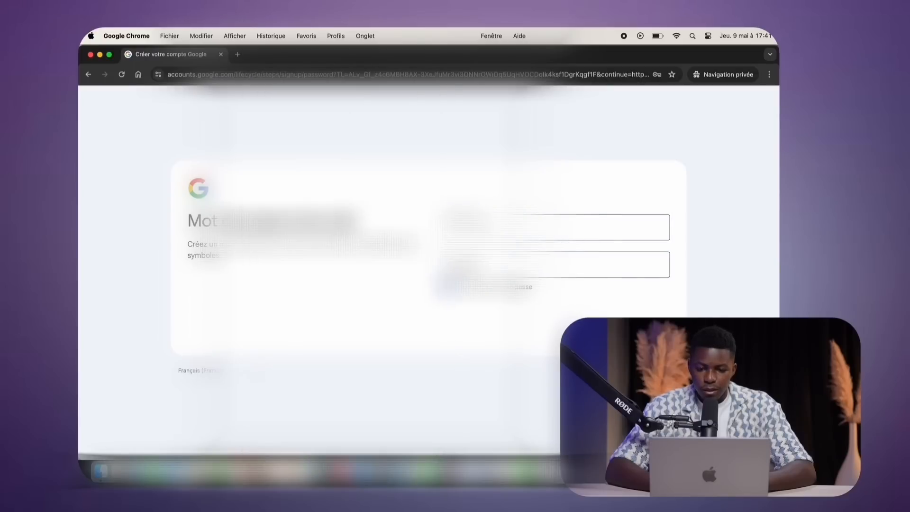
right_click(454, 264)
left_click(445, 286)
left_click(453, 264)
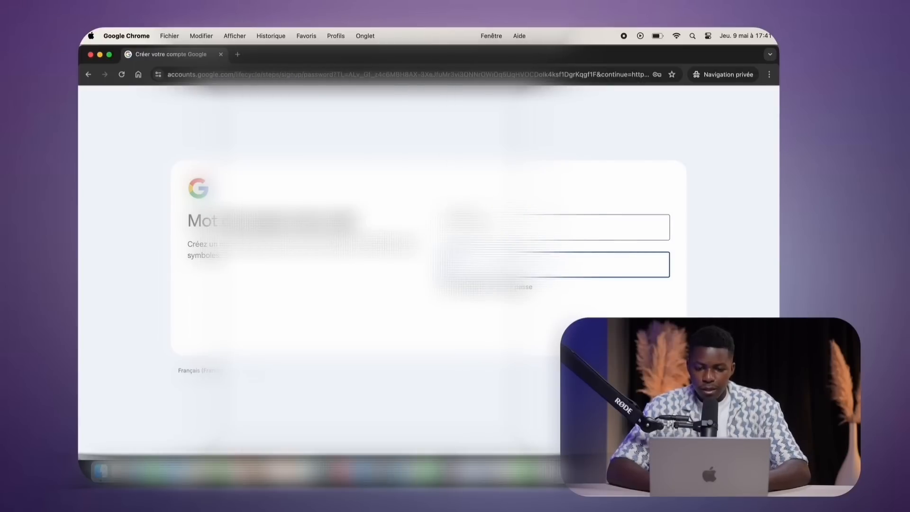
left_click(445, 286)
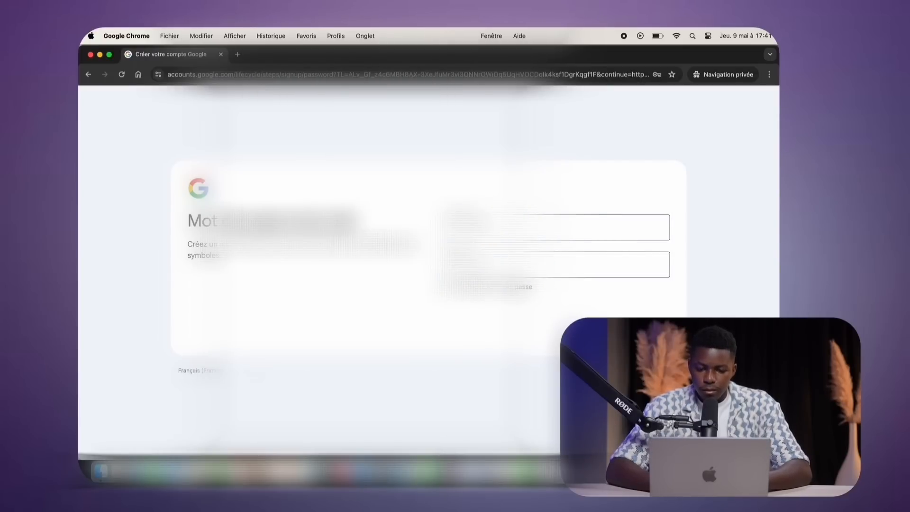
left_click(647, 326)
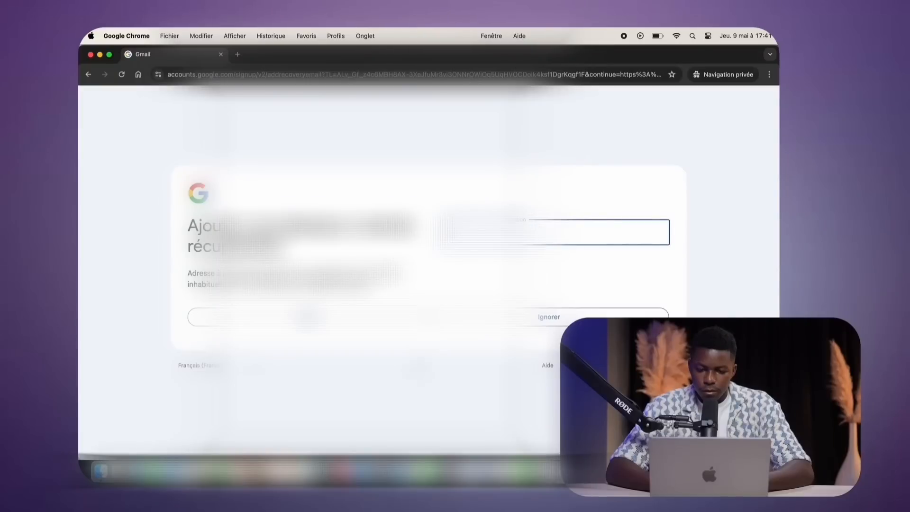
Skip the recovery e-mail, confirm the account details, and accept the privacy terms
left_click(489, 325)
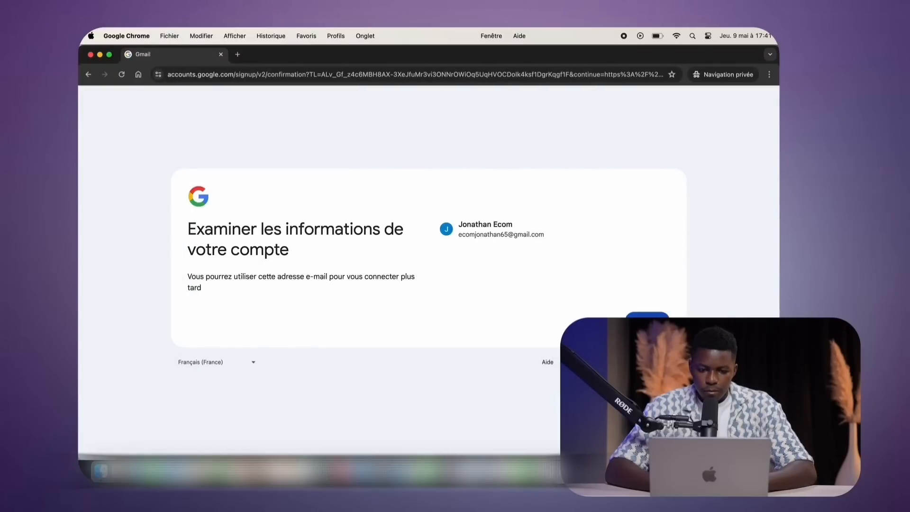
left_click(647, 321)
scroll(588, 293, "down", 9)
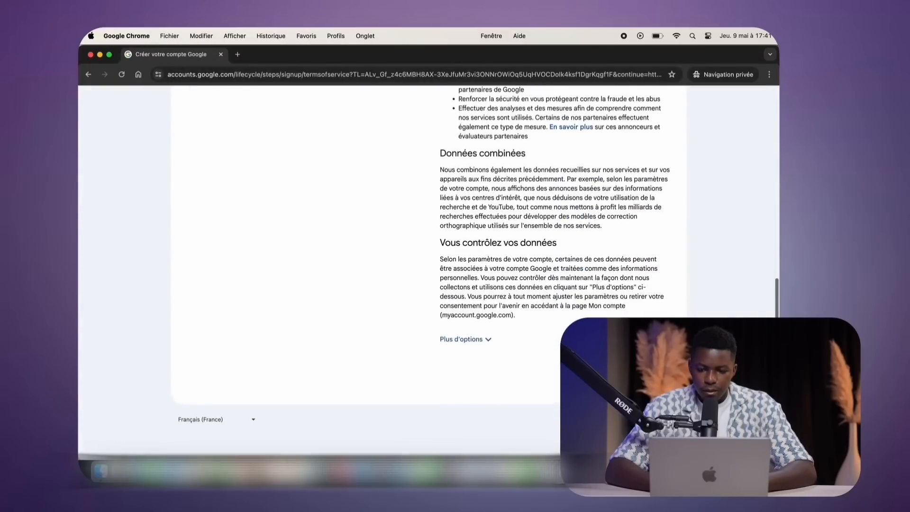
left_click(646, 380)
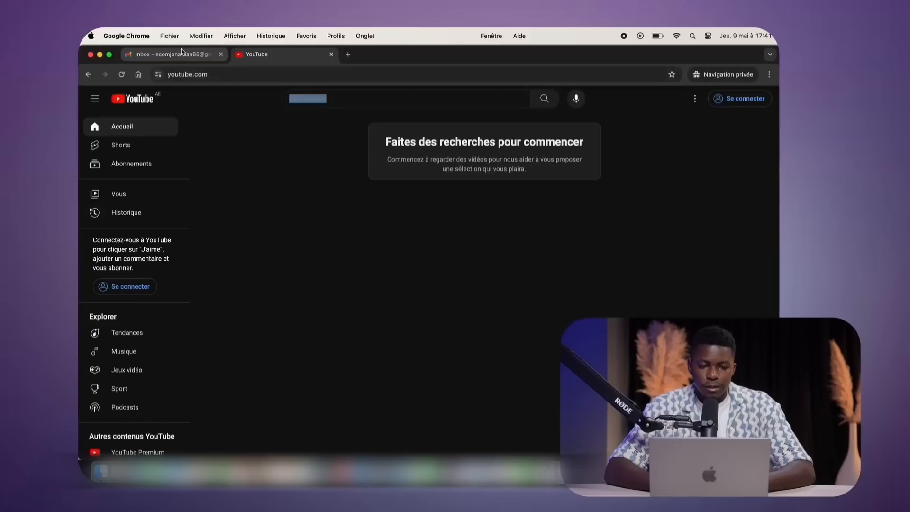
Search YouTube for 'jonathan ecom' and open the featured dropshipping training video
key("super+1")
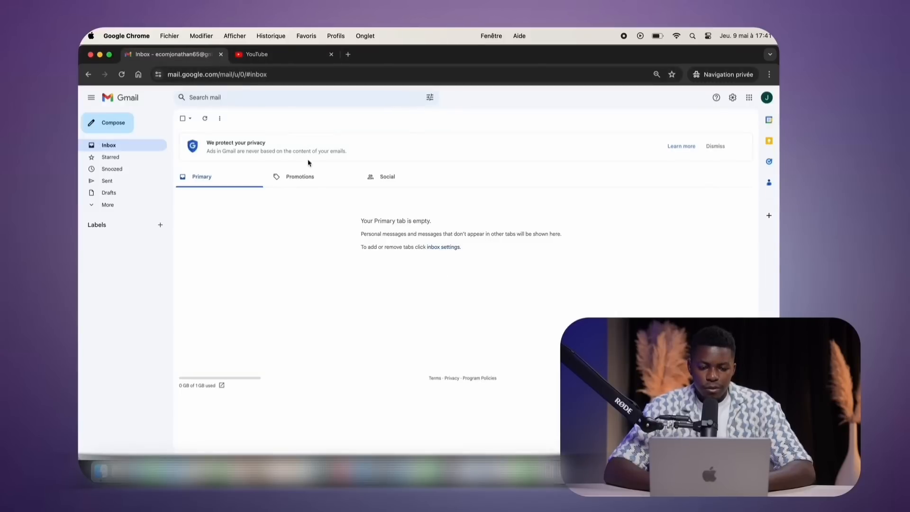
left_click(271, 54)
left_click(320, 97)
type("jonathan ecom")
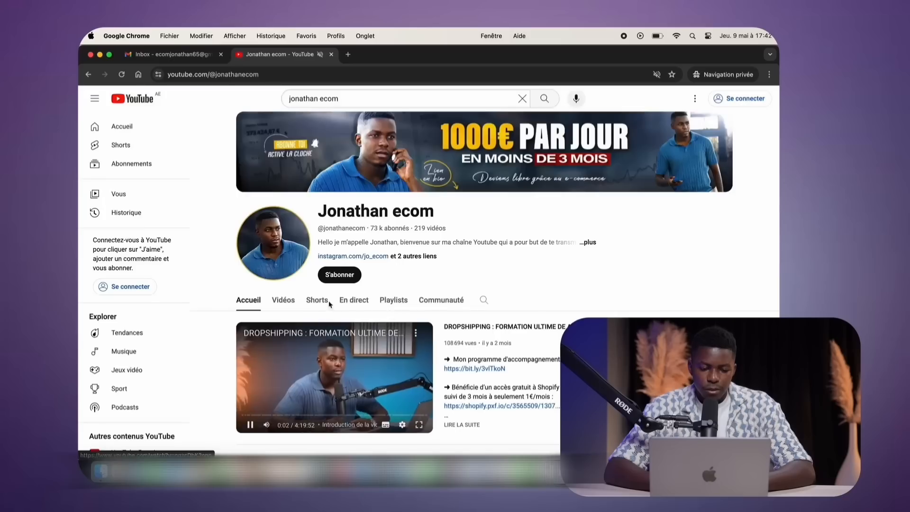
left_click(334, 378)
Pause the ad, expand the description, and open the shopify.pxf.io free-trial link
left_click(418, 232)
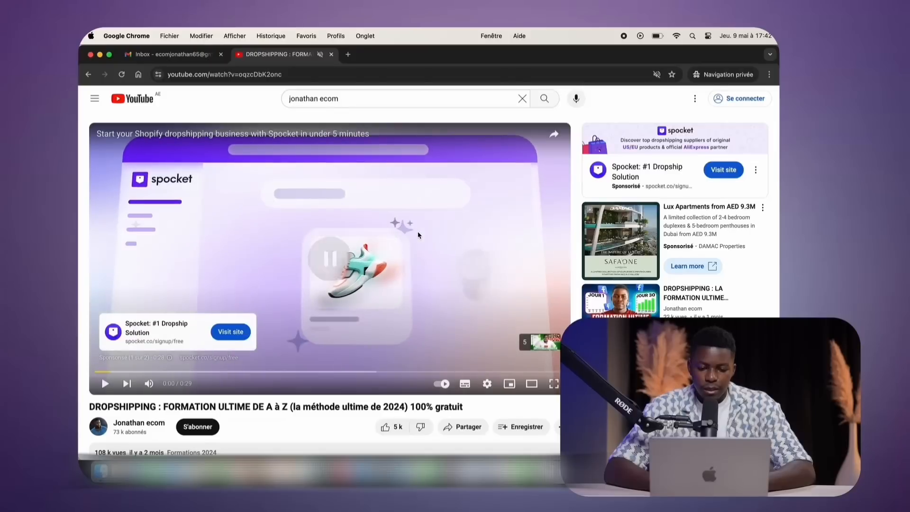
scroll(414, 315, "down", 1)
scroll(412, 315, "down", 2)
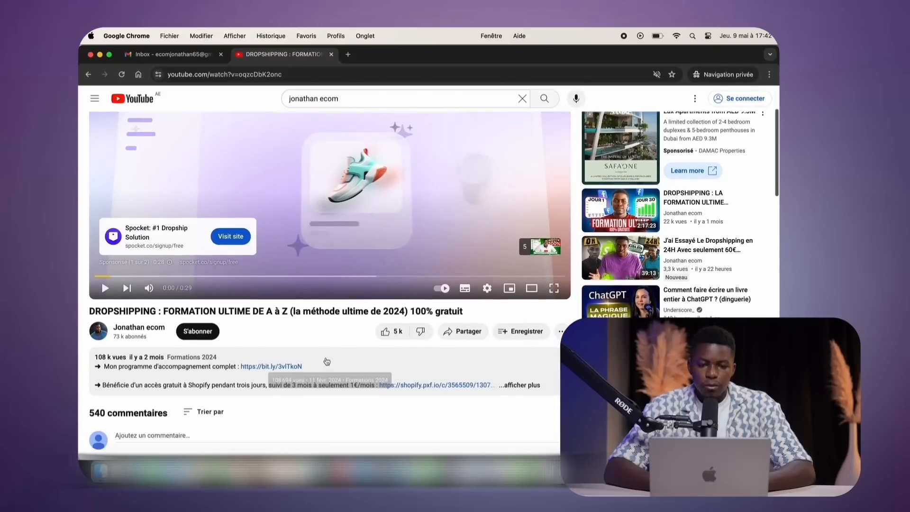
left_click(99, 382)
left_click_drag(148, 389, 344, 388)
left_click(345, 389)
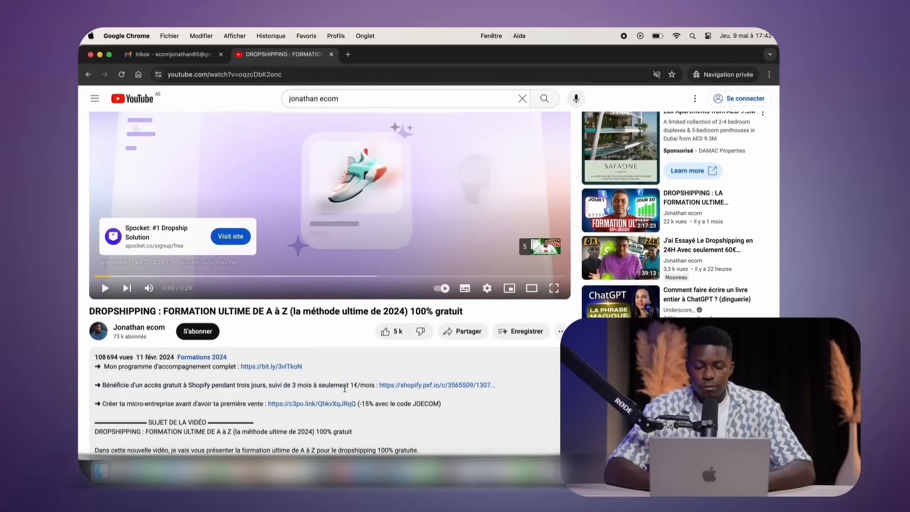
left_click(426, 386)
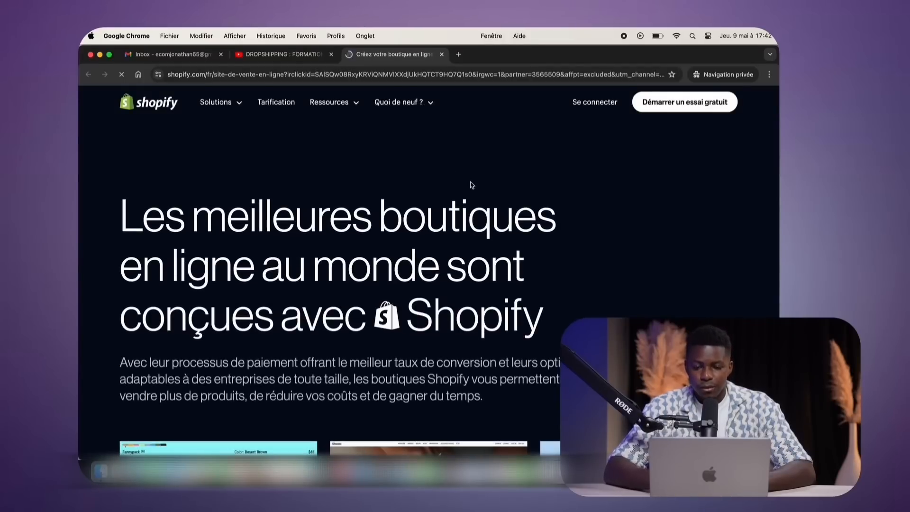
Start a Shopify free trial and skip all the onboarding questions
left_click(662, 108)
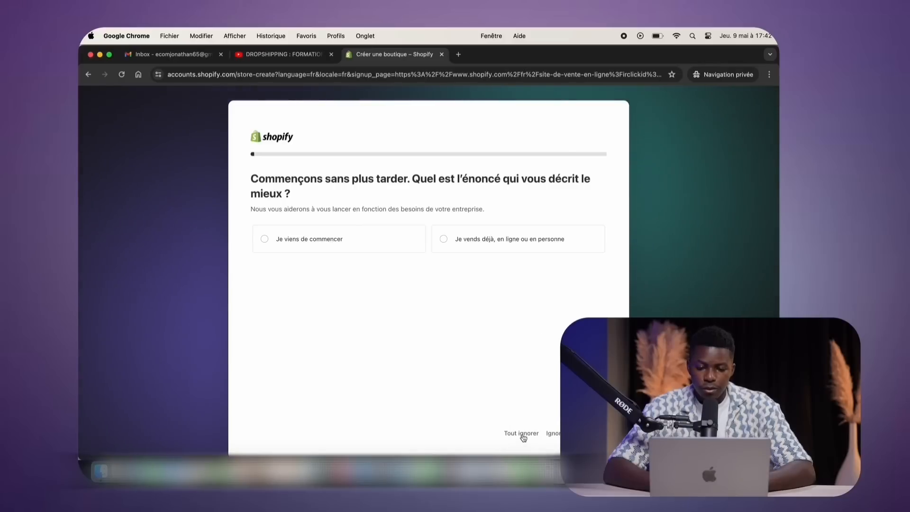
left_click(522, 434)
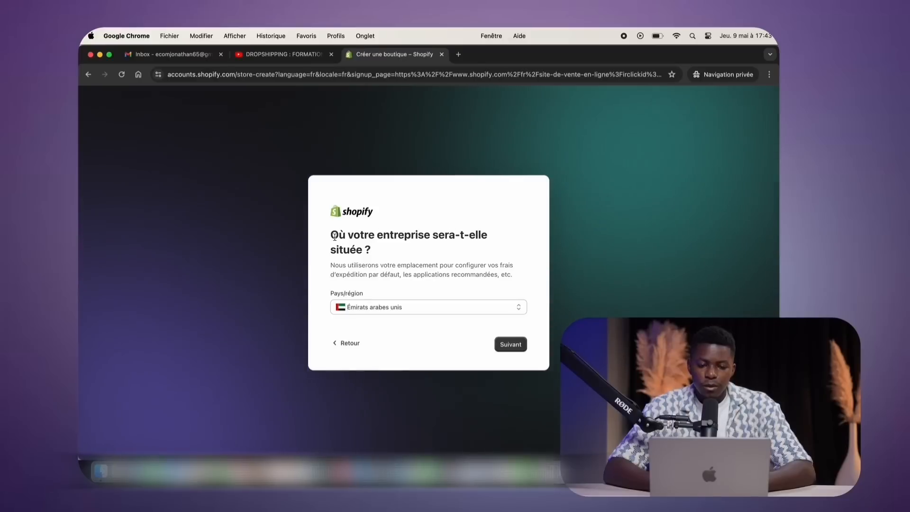
left_click_drag(334, 236, 441, 267)
left_click(441, 267)
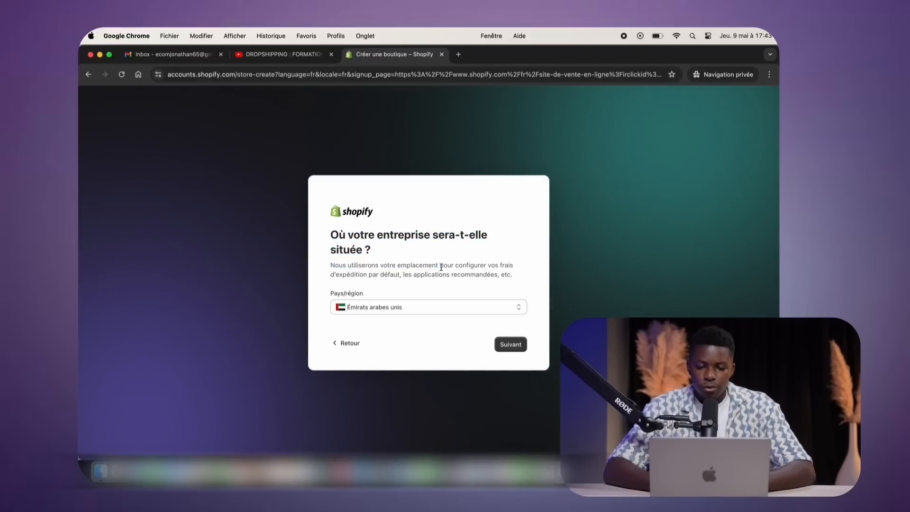
triple_click(446, 266)
left_click(411, 260)
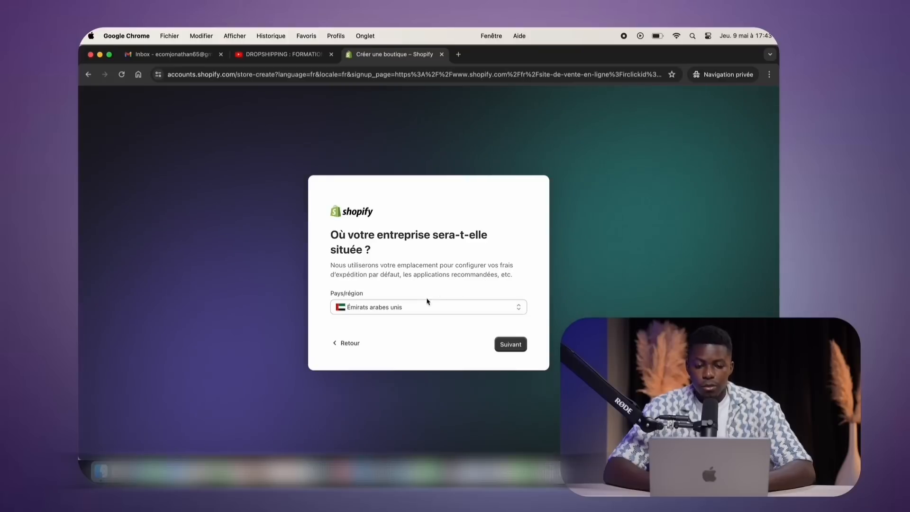
Set the business country to France, then go back to the YouTube video
left_click(417, 306)
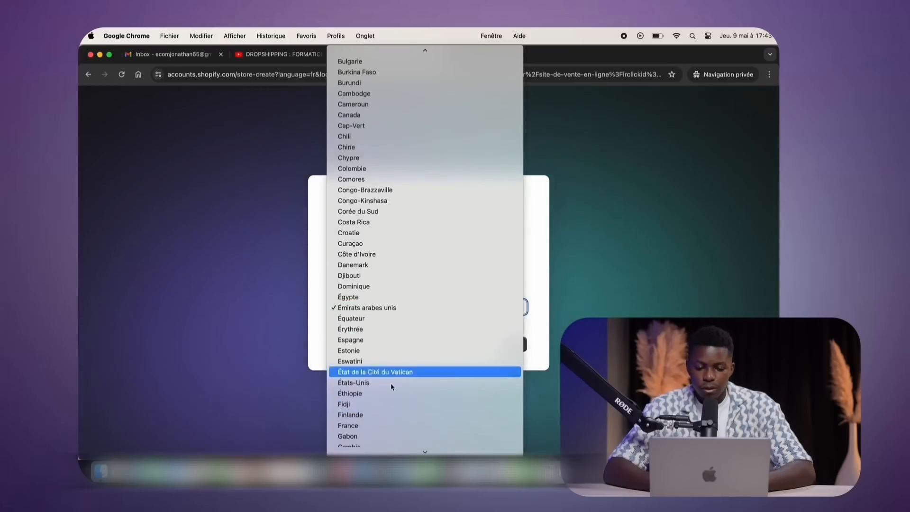
left_click(372, 427)
scroll(363, 151, "down", 5)
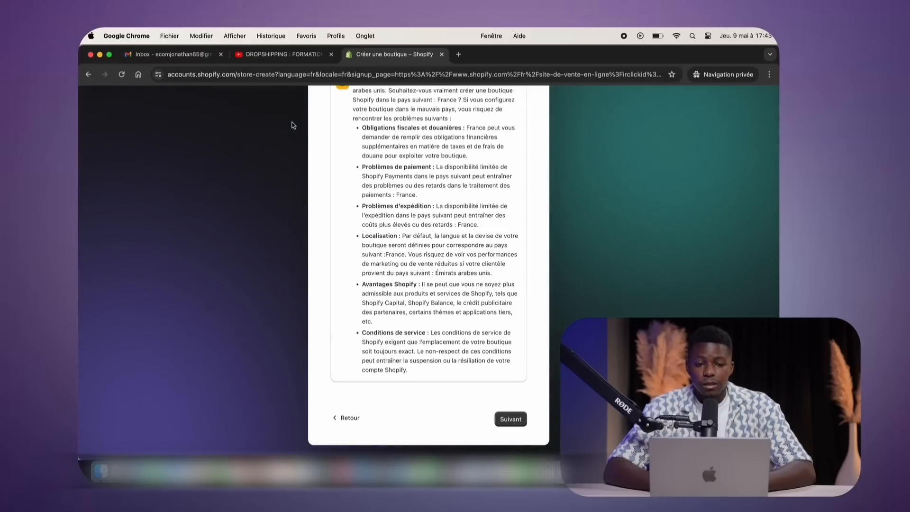
left_click(300, 56)
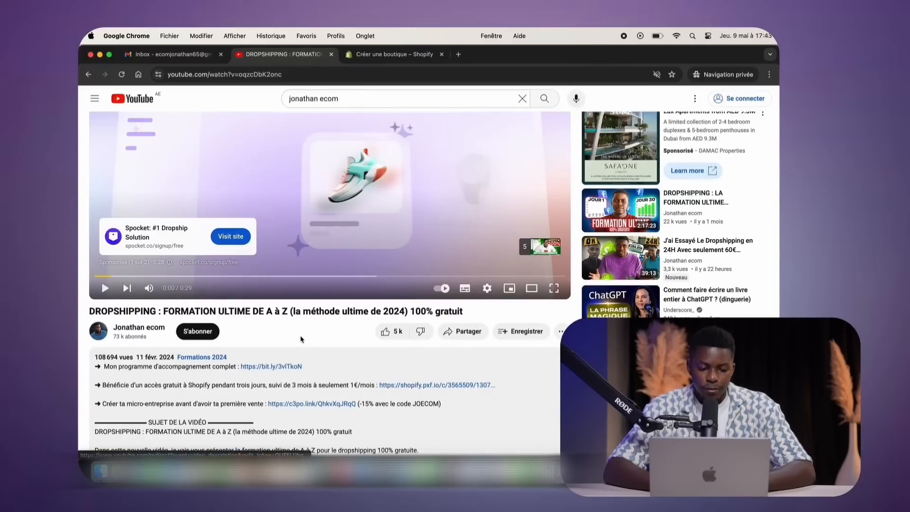
Open the micro-enterprise partner link from the video description
scroll(300, 339, "down", 1)
scroll(300, 336, "up", 1)
scroll(228, 350, "down", 2)
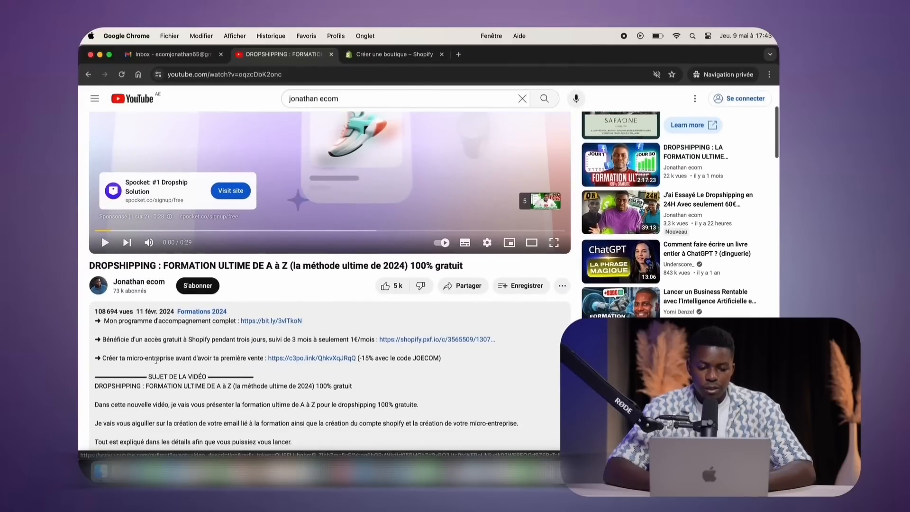
left_click_drag(102, 359, 262, 357)
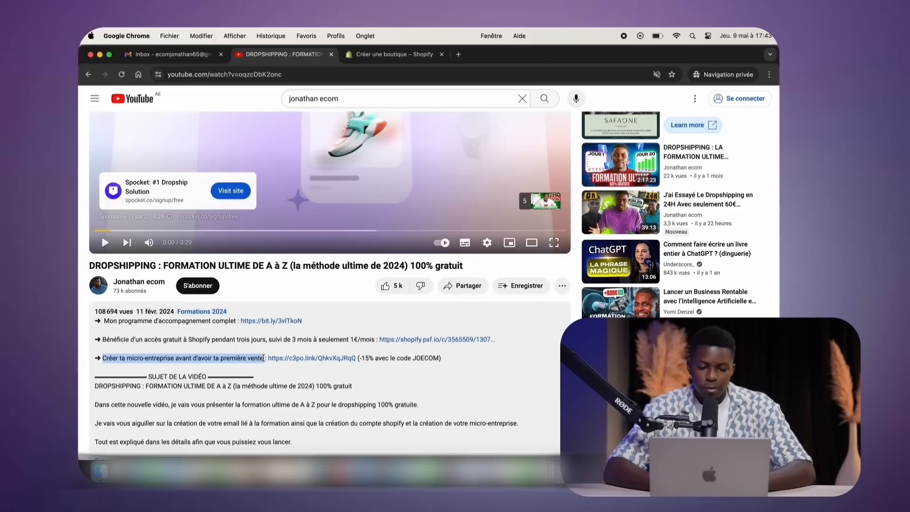
left_click(292, 359)
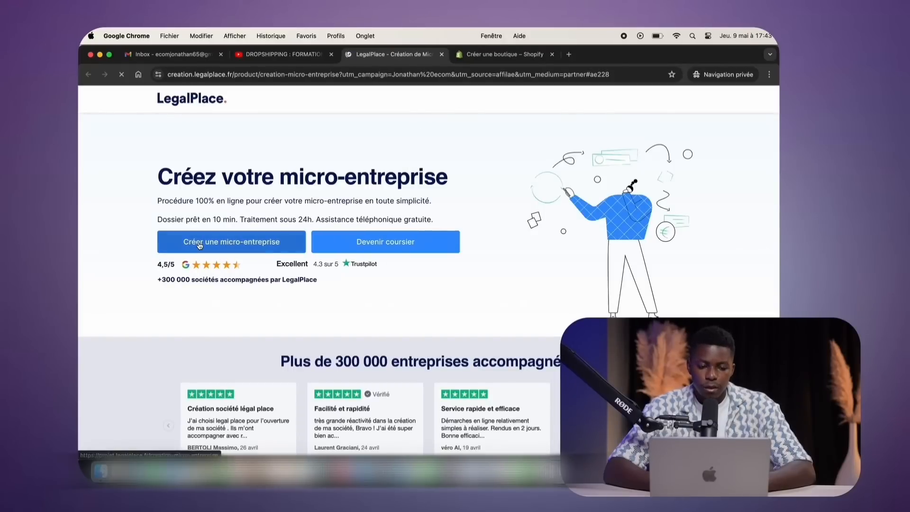
Start a micro-enterprise creation: 'Dès que possible', 'Non', then micro-enterprise over SASU
left_click(199, 245)
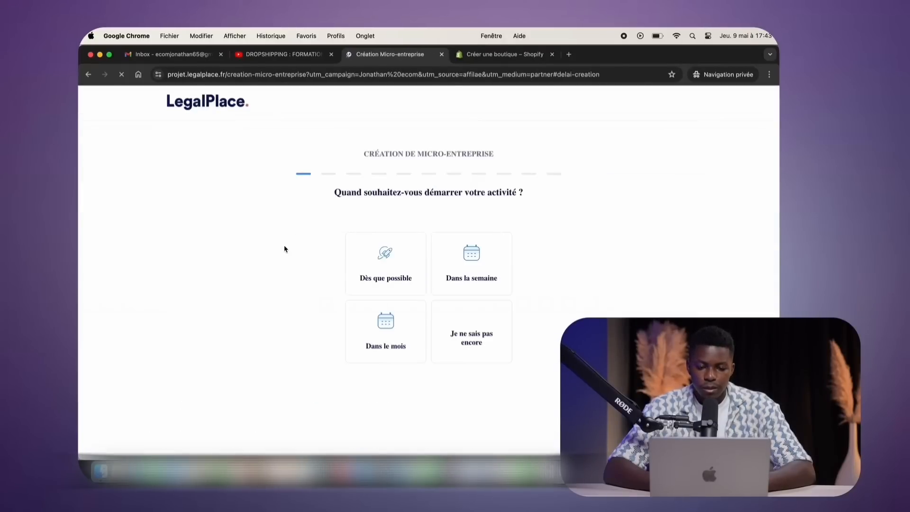
left_click(383, 268)
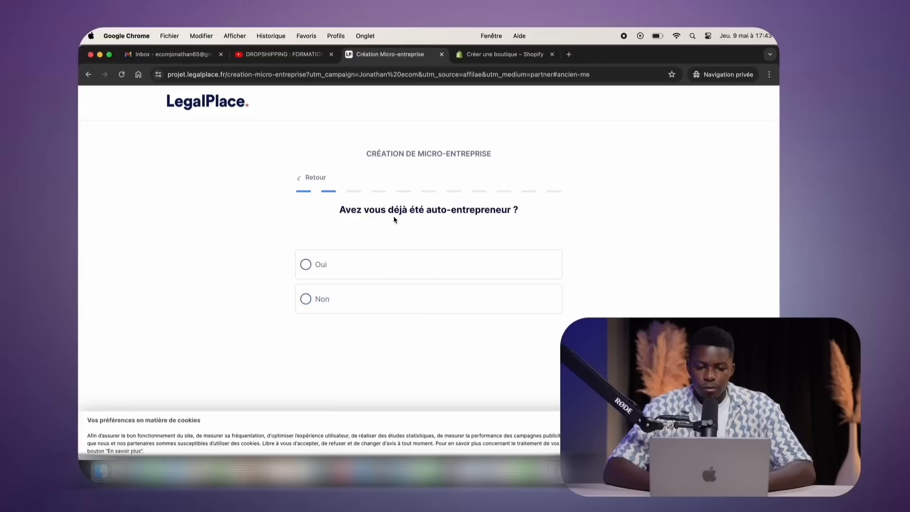
left_click(379, 299)
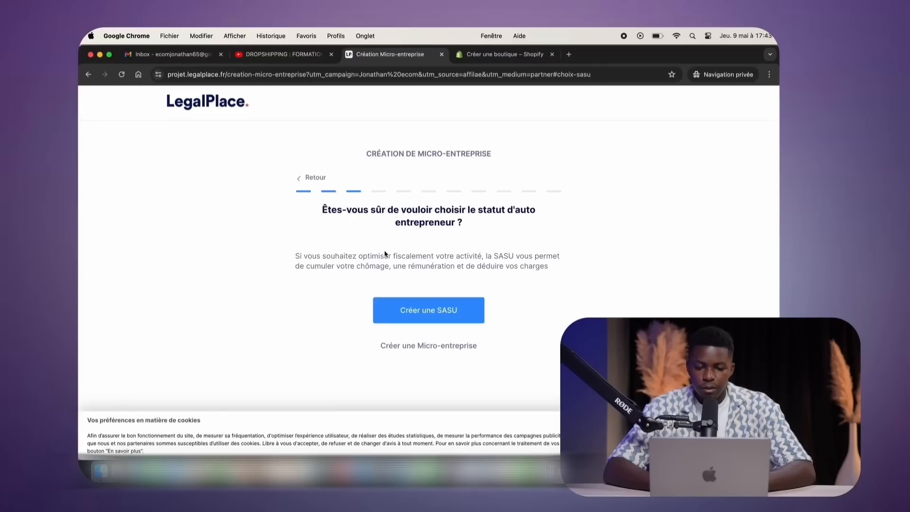
left_click(415, 351)
left_click_drag(309, 202, 538, 209)
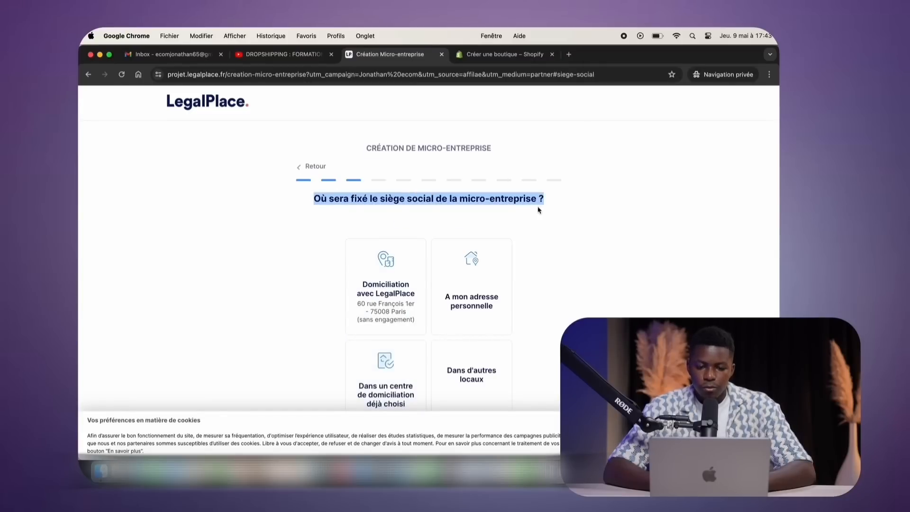
left_click(567, 199)
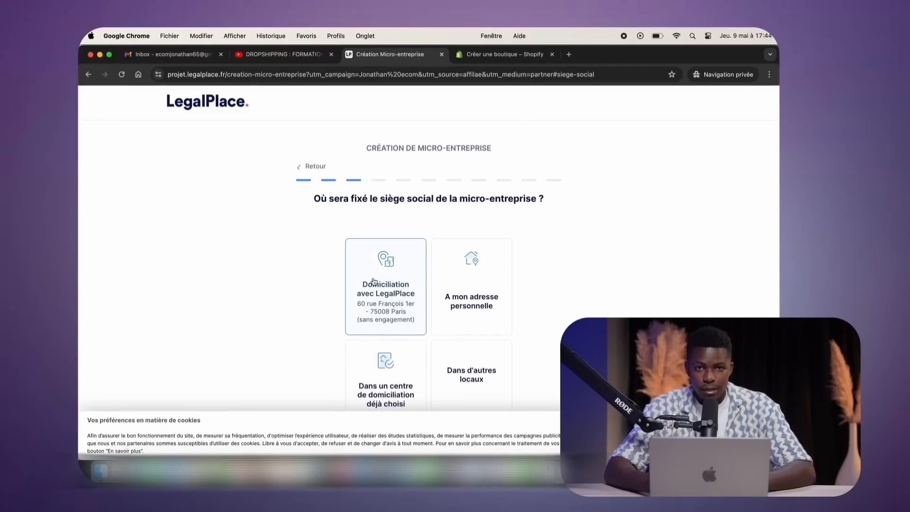
Choose LegalPlace domiciliation and online sales, then enter Monsieur with the founder's first name and surname
left_click(393, 295)
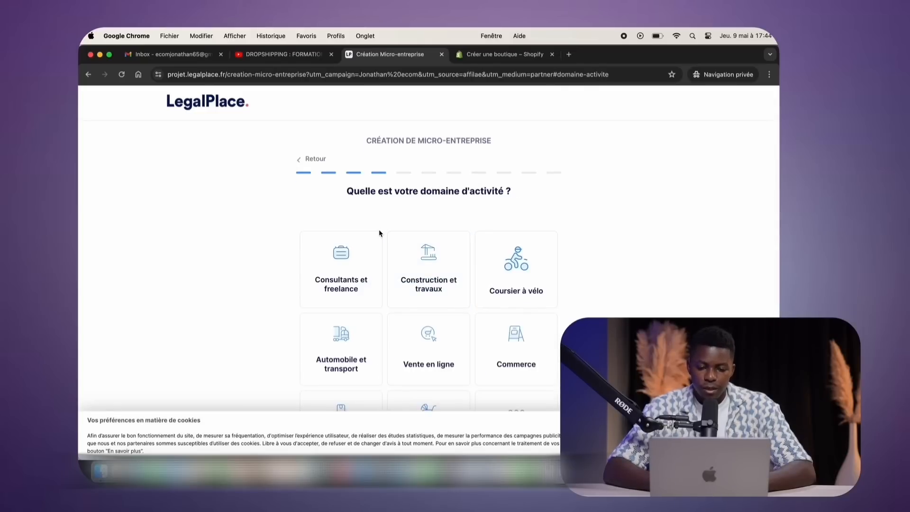
left_click(424, 280)
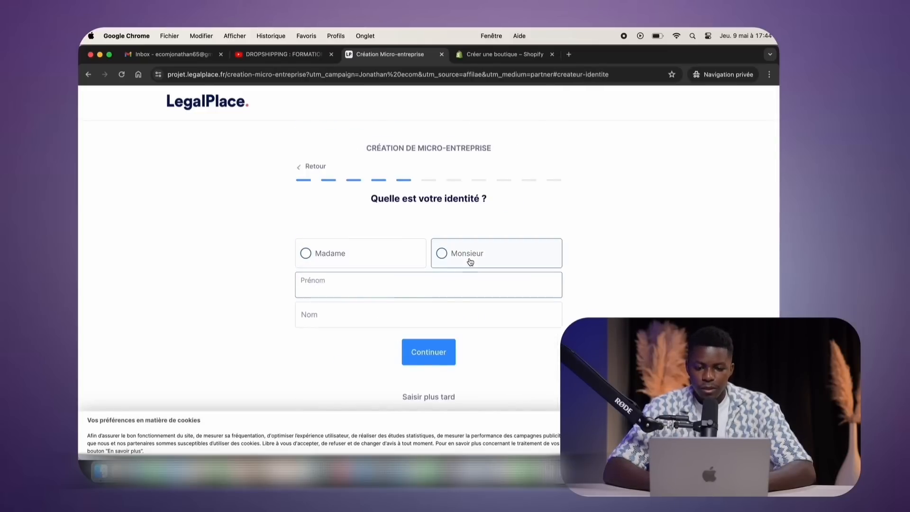
left_click(470, 262)
left_click(417, 281)
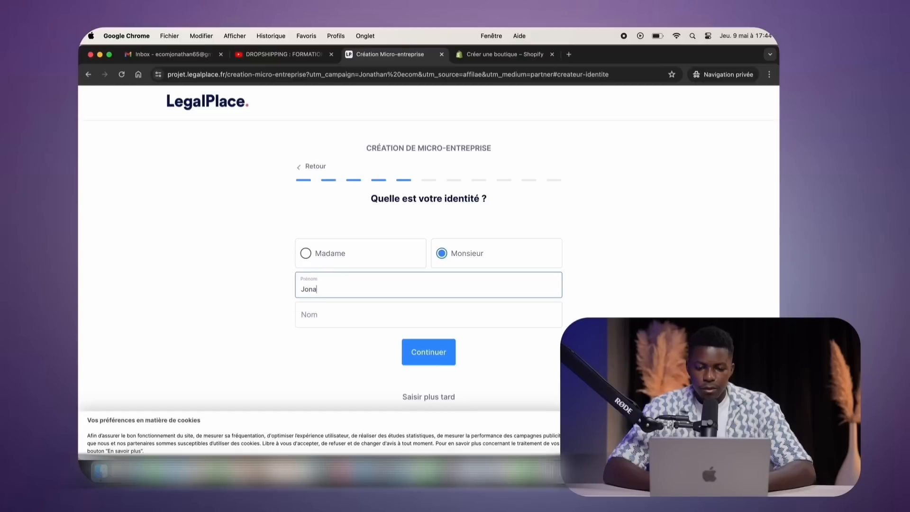
key("Tab")
left_click(445, 355)
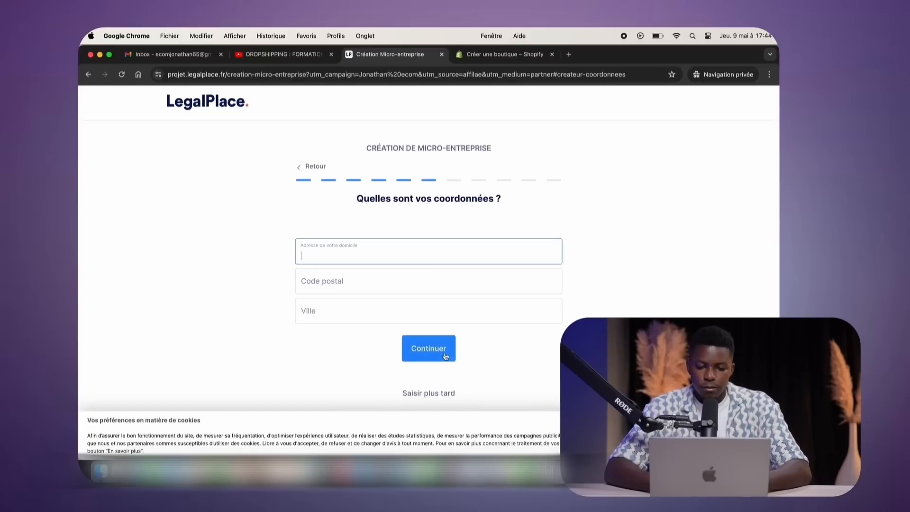
left_click(414, 392)
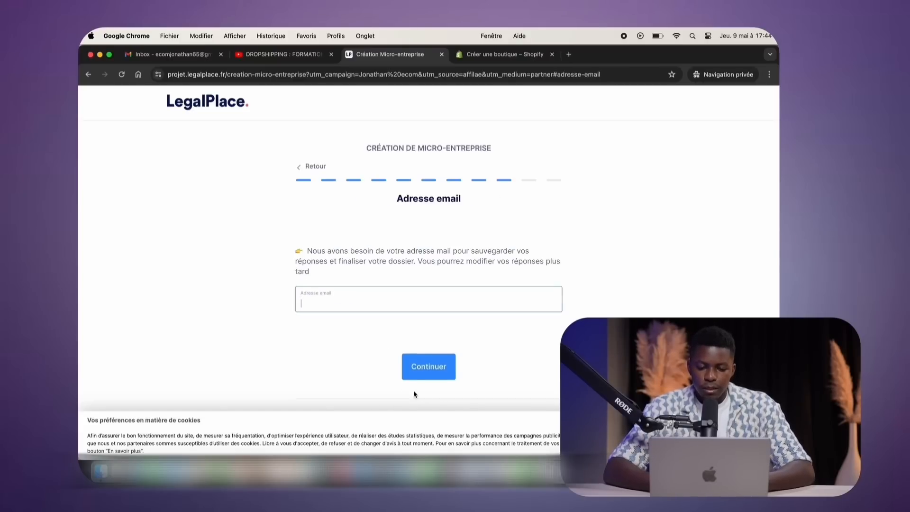
Copy the new Gmail address from the Google account and paste it into the questionnaire
left_click(171, 54)
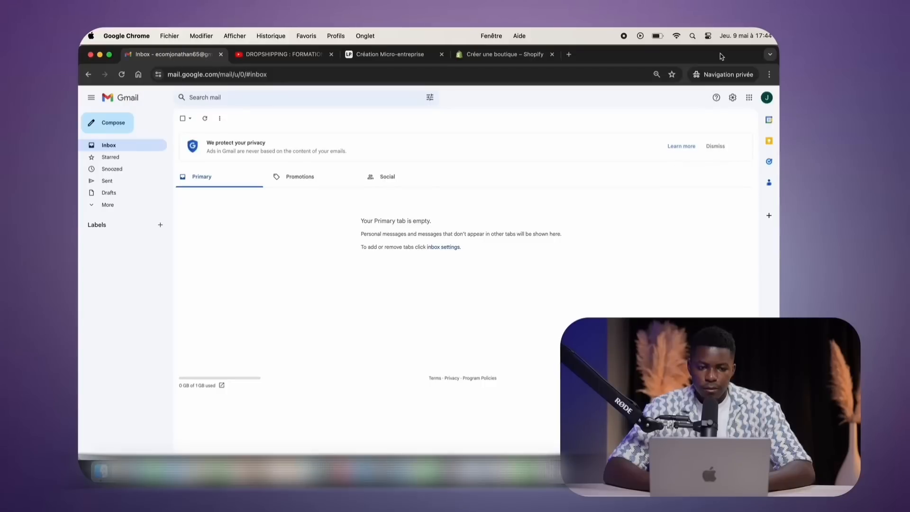
left_click_drag(721, 57, 699, 56)
left_click(744, 98)
left_click_drag(639, 120, 670, 120)
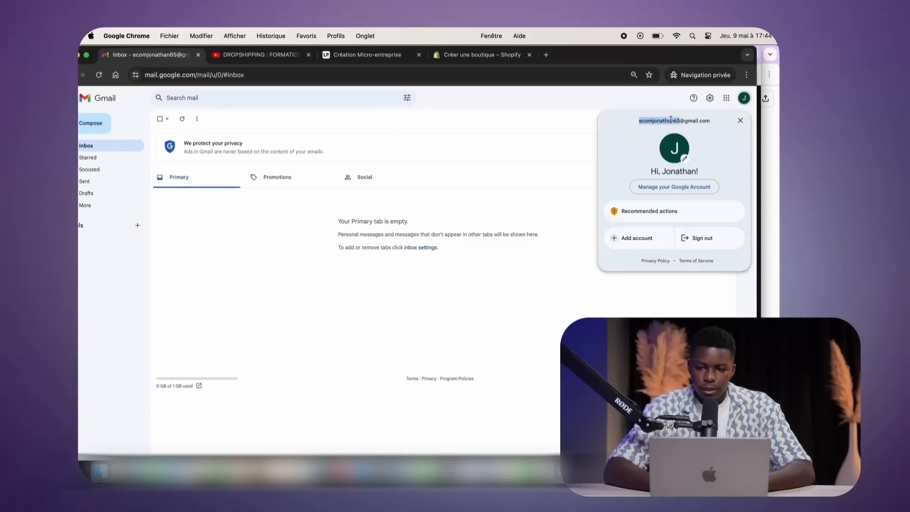
triple_click(670, 120)
key("super+c")
left_click(525, 120)
left_click(508, 56)
left_click_drag(595, 57, 617, 56)
left_click(372, 56)
key("super+v")
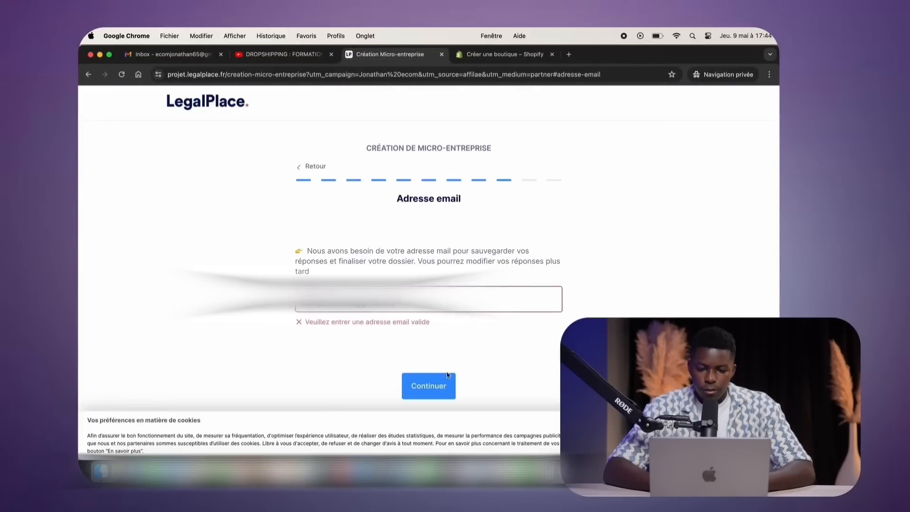
left_click(446, 378)
Skip the phone step, compare the packs, and choose Express 24h at 118,80 € TTC
left_click(437, 360)
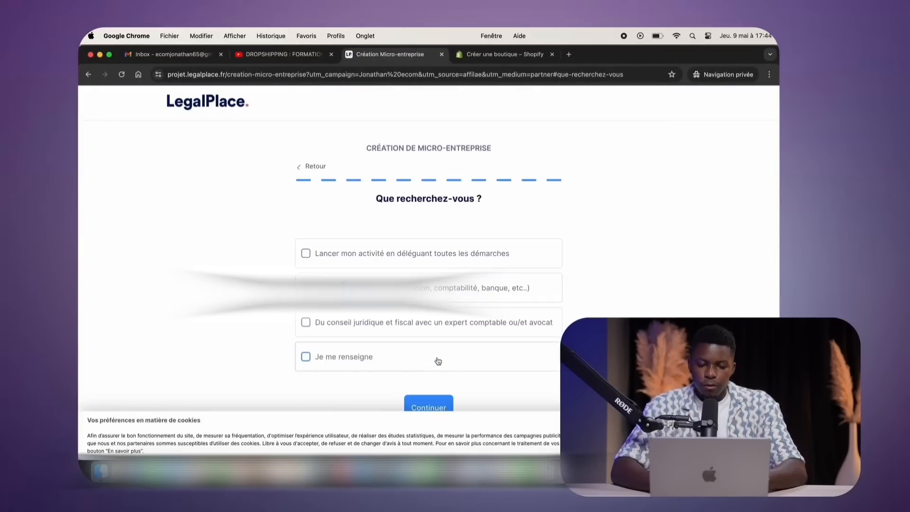
left_click(451, 376)
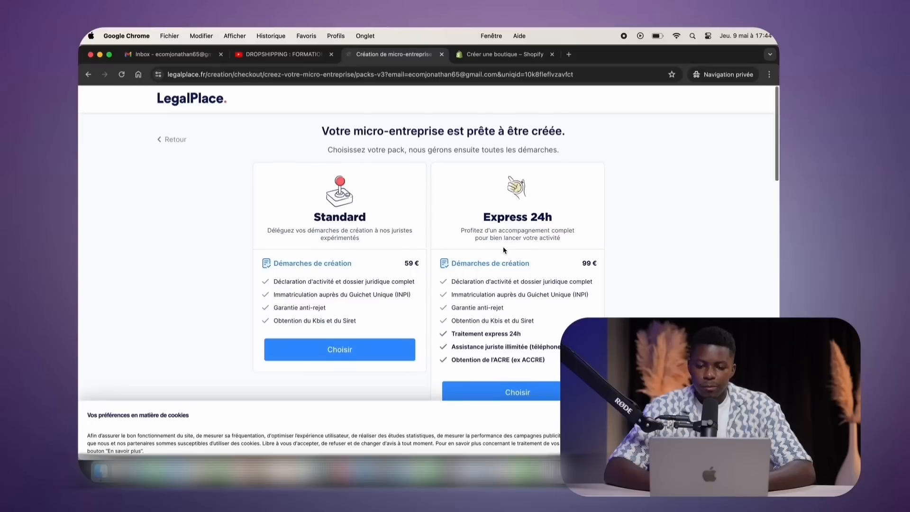
scroll(503, 250, "down", 1)
left_click_drag(482, 199, 568, 205)
left_click(568, 205)
left_click_drag(459, 212, 561, 220)
left_click(561, 220)
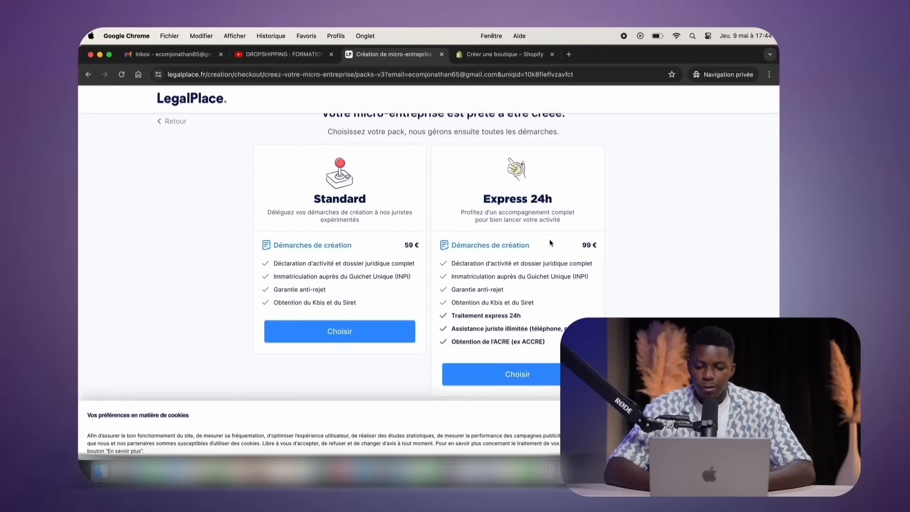
left_click_drag(448, 346, 548, 347)
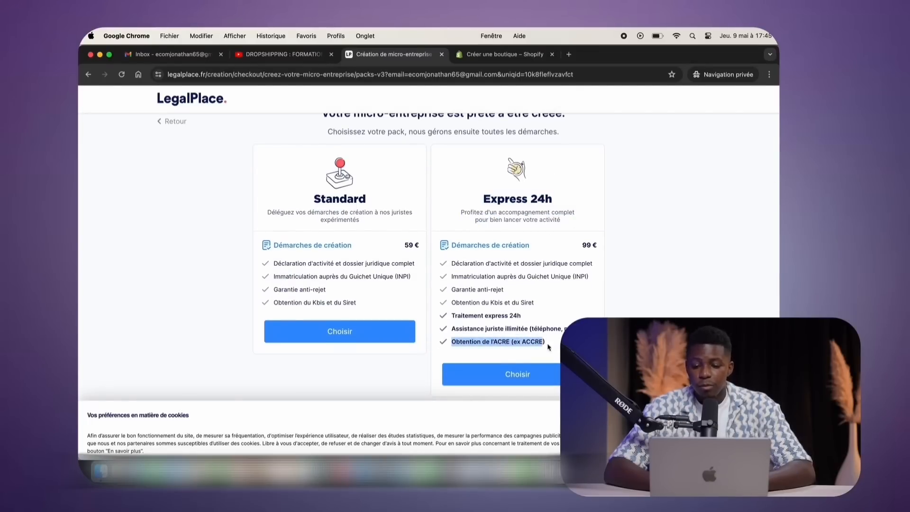
left_click(556, 345)
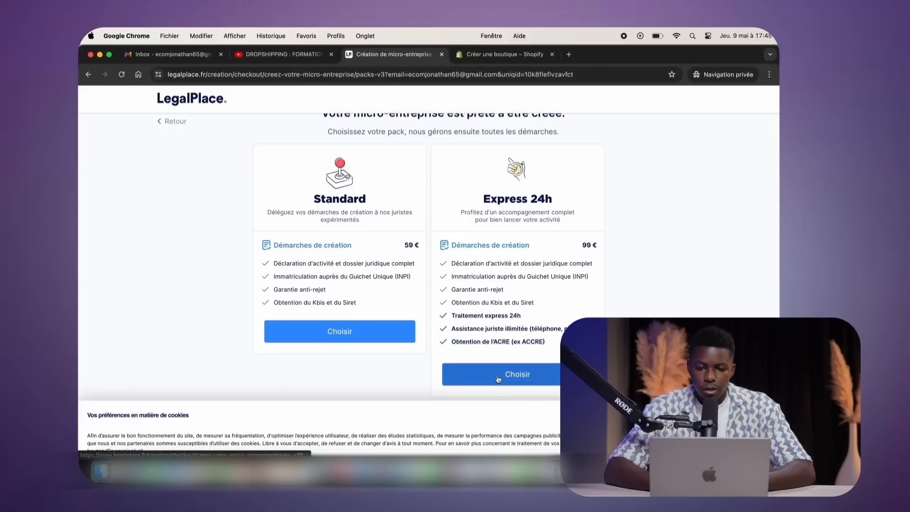
left_click(498, 378)
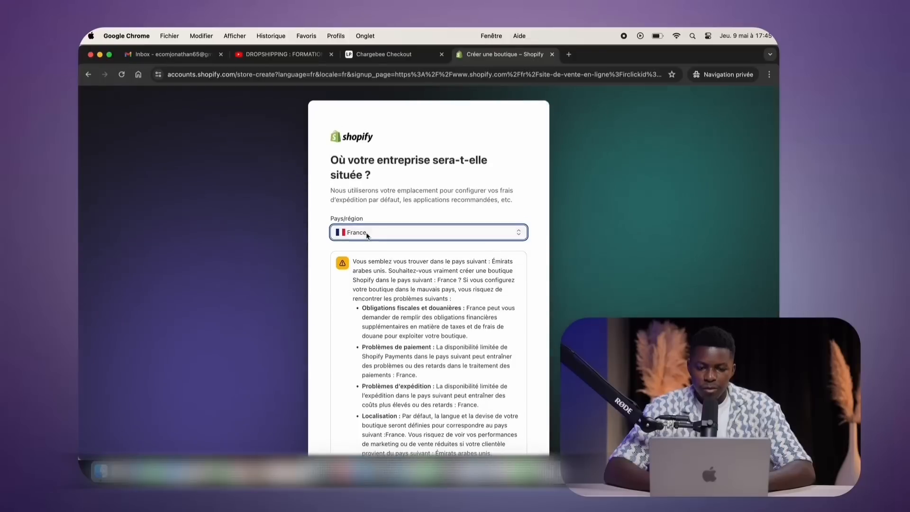
Keep France as the business country and choose to sign up with an e-mail address
left_click(374, 232)
left_click(374, 231)
left_click(374, 195)
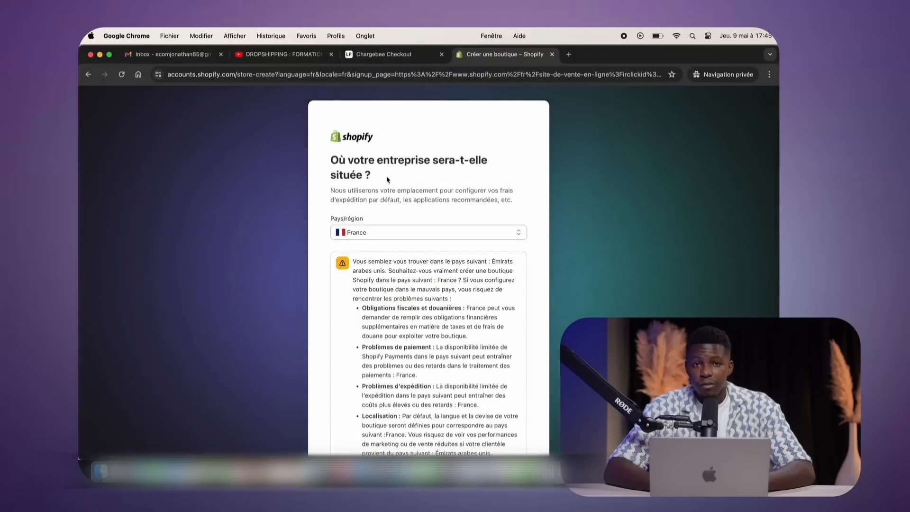
scroll(523, 390, "down", 5)
left_click(508, 421)
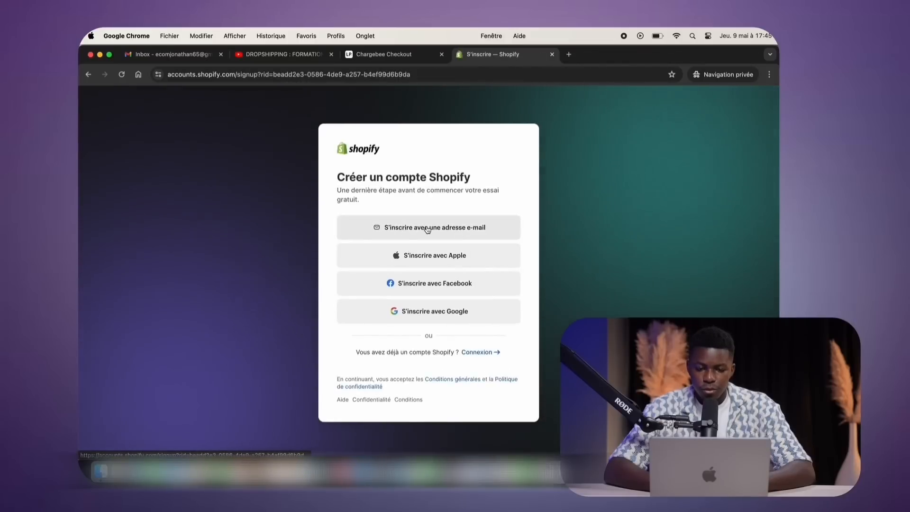
left_click(427, 228)
Paste the copied Gmail address, use the suggested strong password, and create the Shopify account
left_click(203, 55)
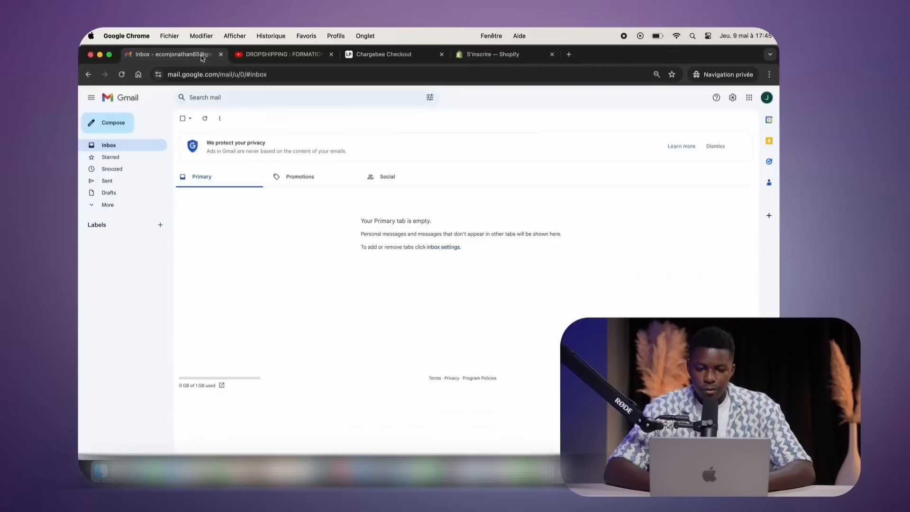
left_click(742, 97)
left_click_drag(637, 120, 715, 121)
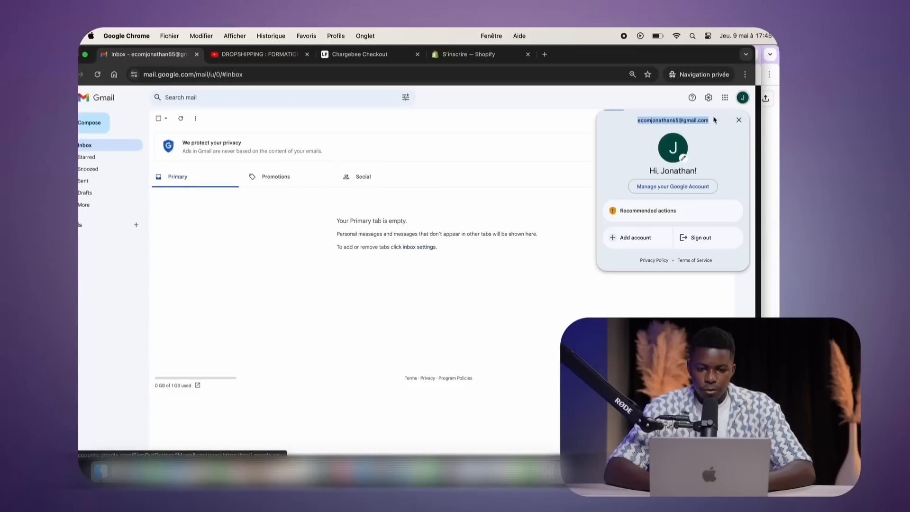
triple_click(656, 120)
key("super+c")
left_click(478, 54)
key("super+v")
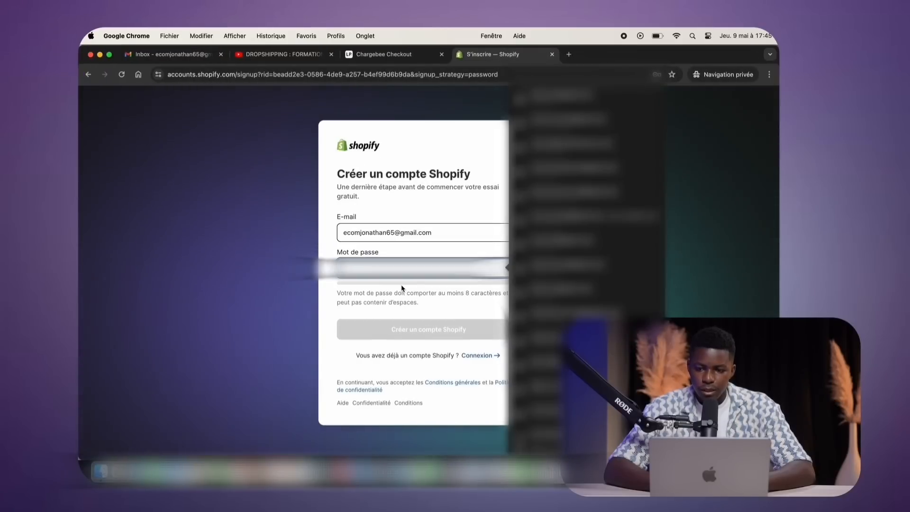
left_click(385, 292)
left_click(385, 272)
key("super+v")
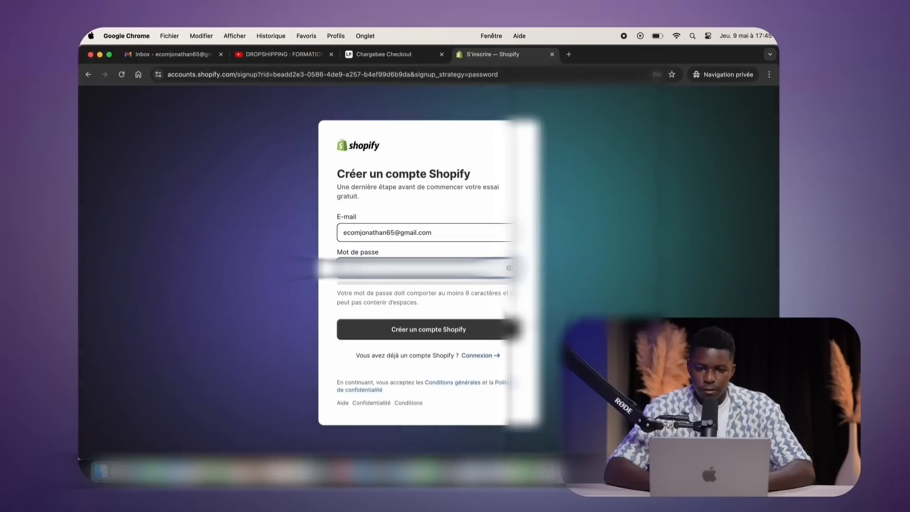
left_click(419, 327)
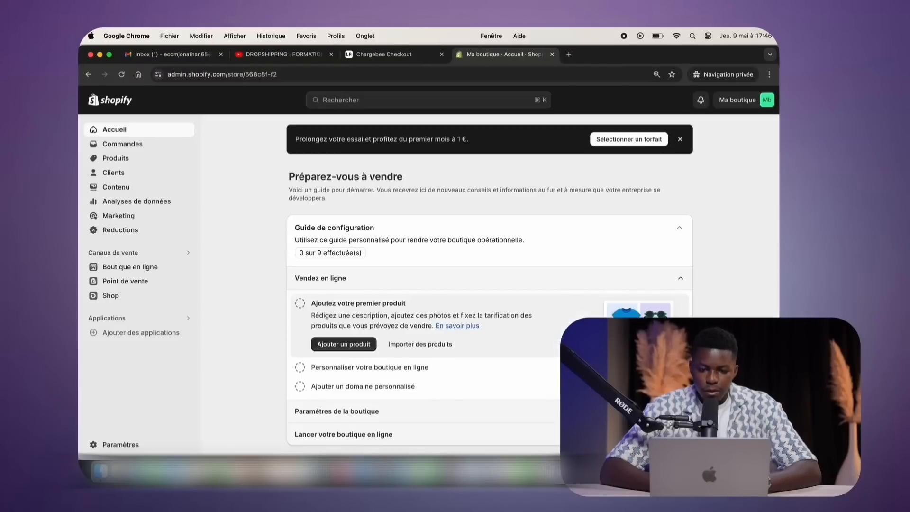
Compare the subscription plans, select the Shopify plan, and scroll through the Évaluer et s'abonner checkout
left_click(629, 140)
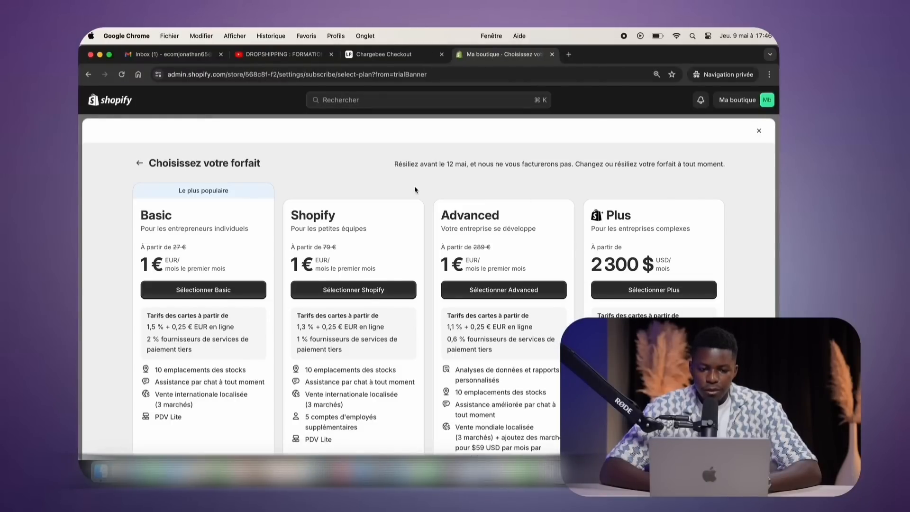
scroll(414, 189, "down", 2)
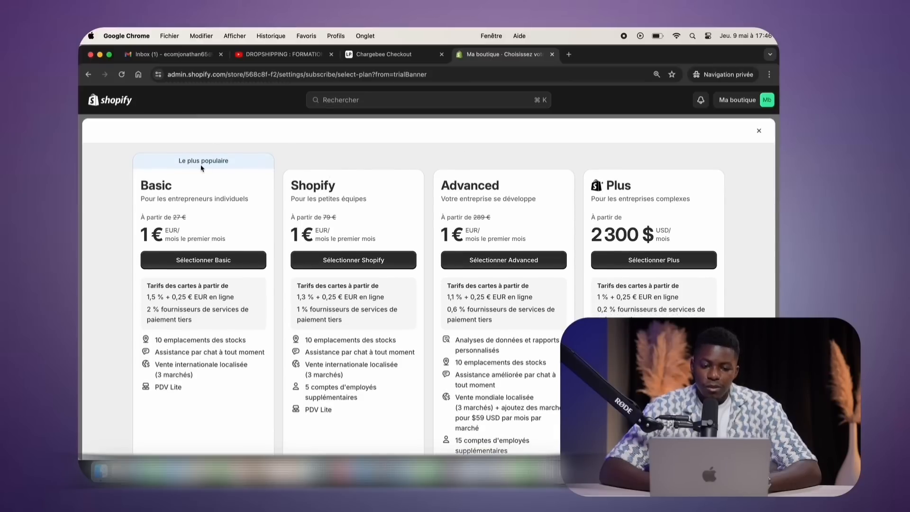
left_click_drag(140, 188, 209, 190)
left_click(207, 191)
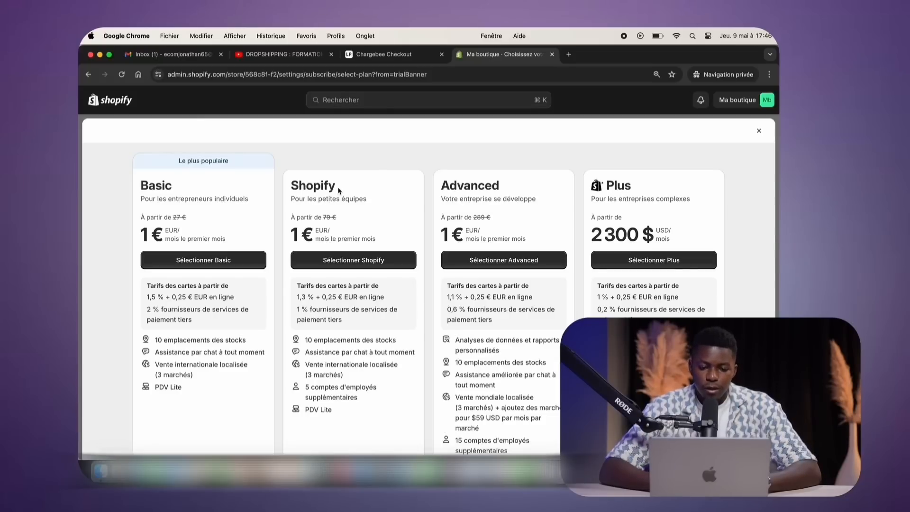
left_click(347, 266)
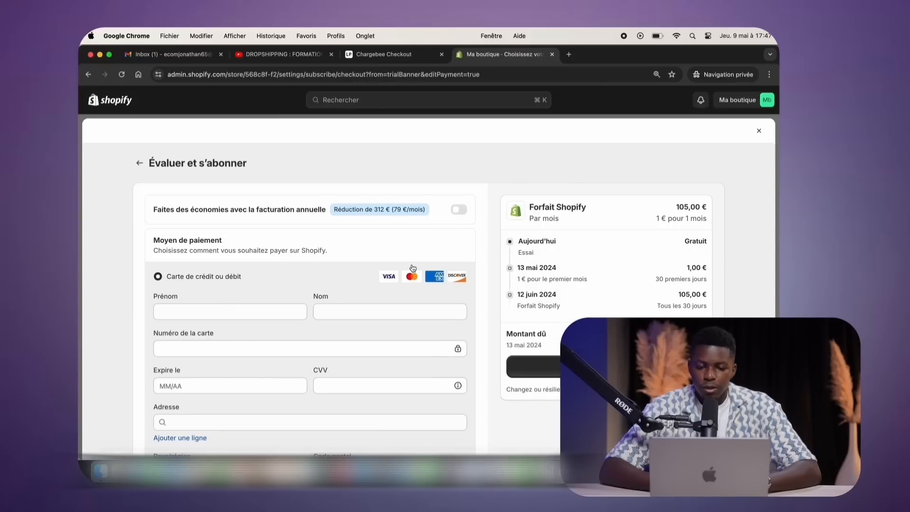
scroll(413, 267, "down", 3)
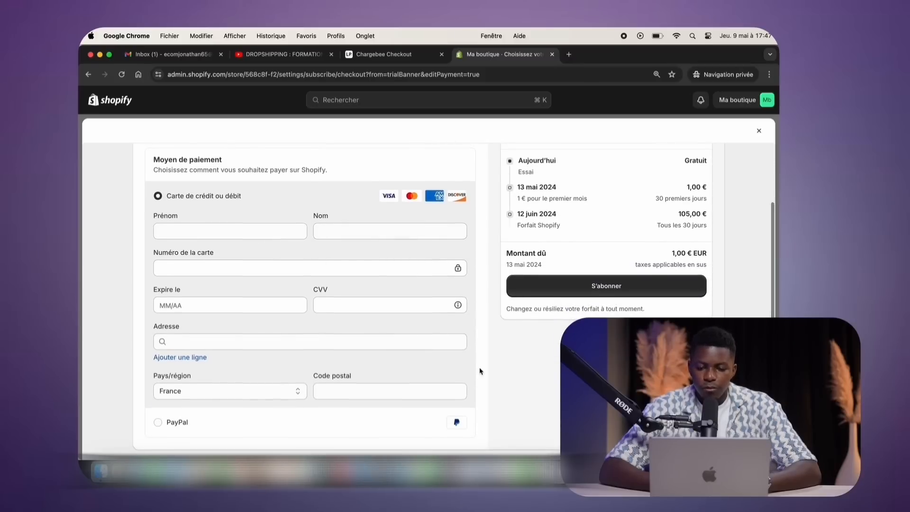
scroll(480, 372, "down", 2)
scroll(569, 327, "up", 3)
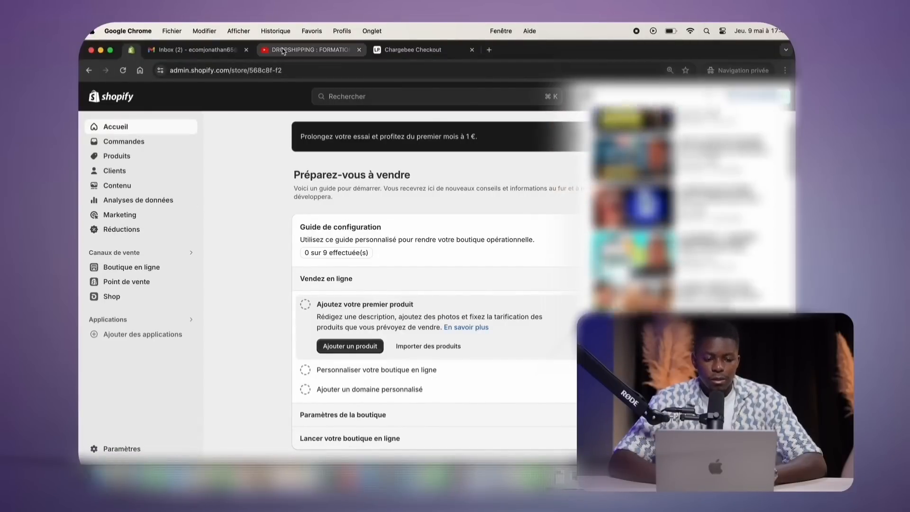
Open the AutoDS link from the video description and sign up with the Google account
left_click(308, 50)
scroll(274, 241, "down", 5)
scroll(275, 241, "down", 5)
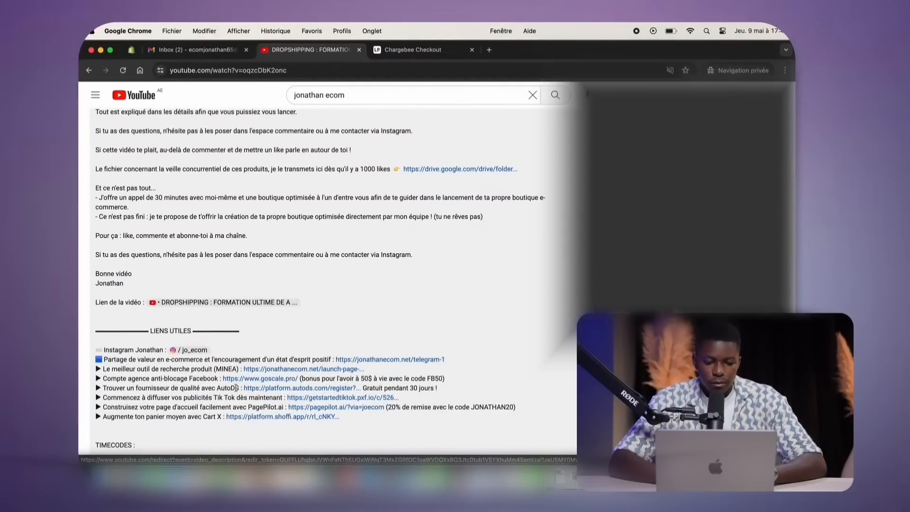
left_click(246, 387)
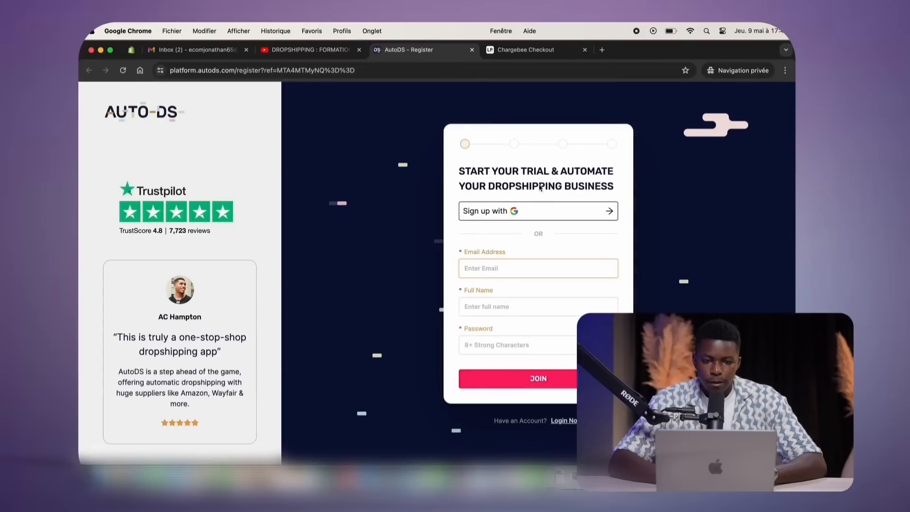
left_click(500, 217)
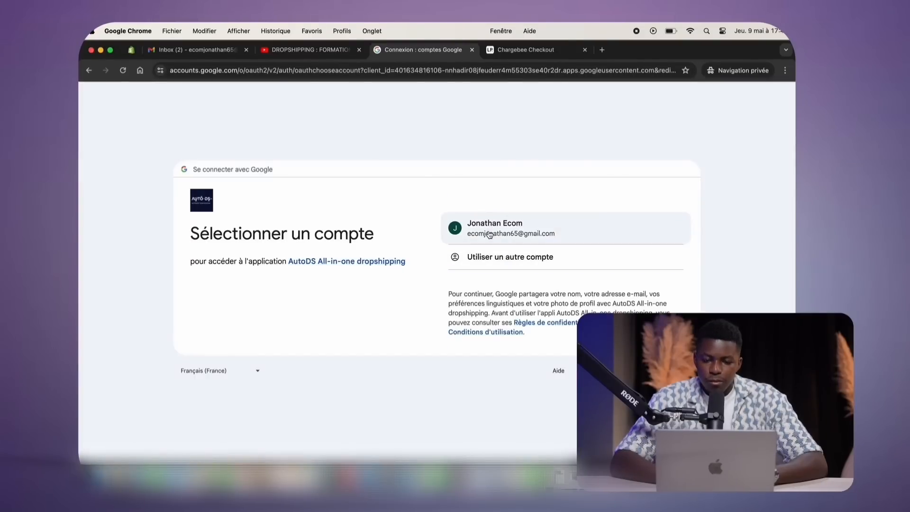
left_click(489, 234)
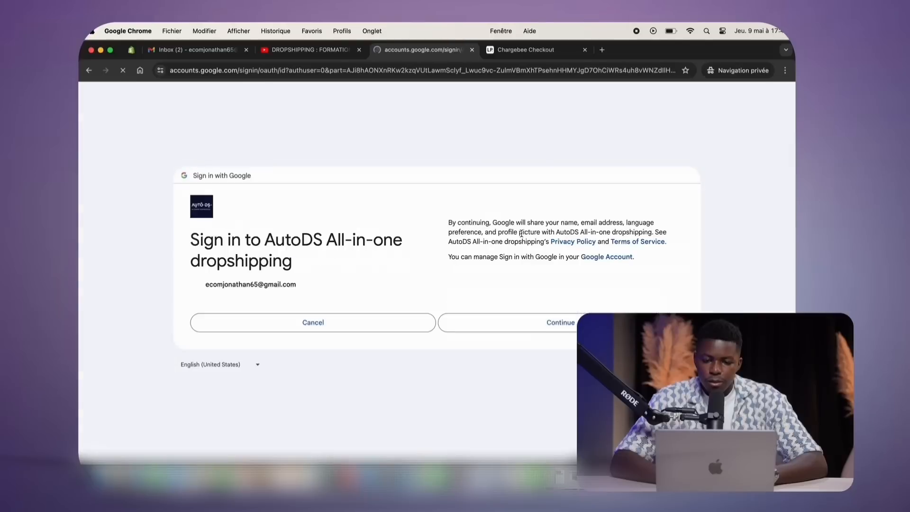
left_click(505, 324)
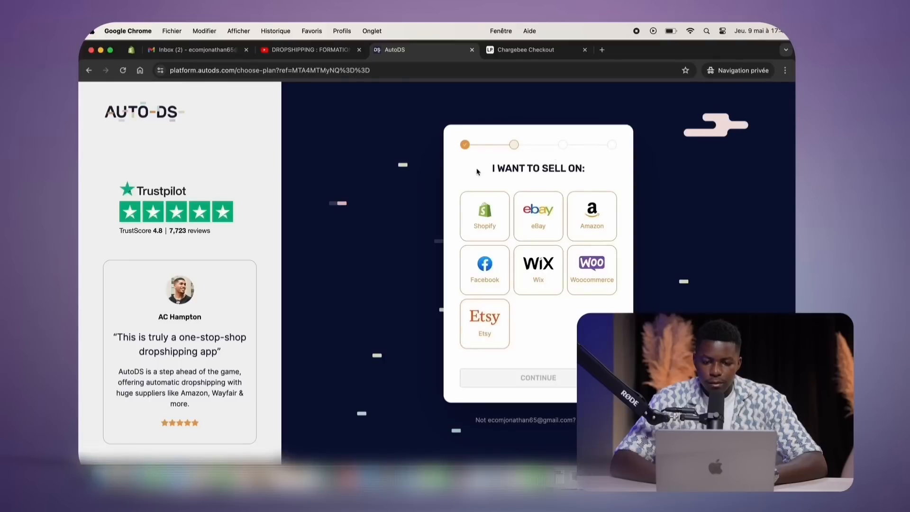
Pick Shopify as the selling platform, switch to monthly pricing, and start the Starter 500 free trial
left_click_drag(479, 172, 596, 168)
left_click(484, 215)
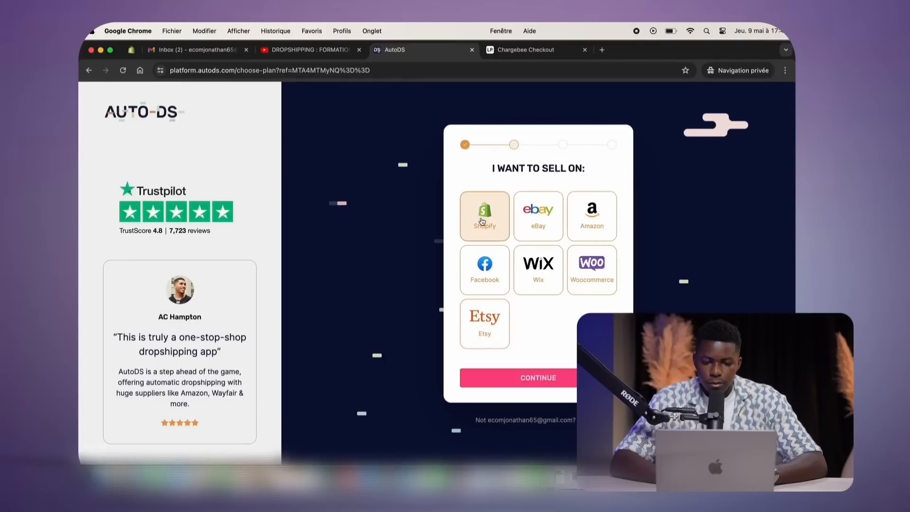
left_click(542, 378)
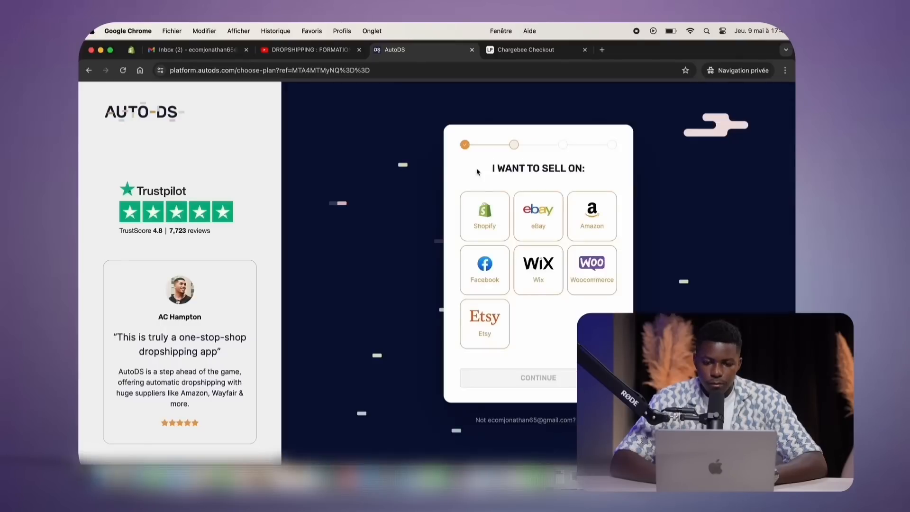
left_click_drag(476, 172, 590, 168)
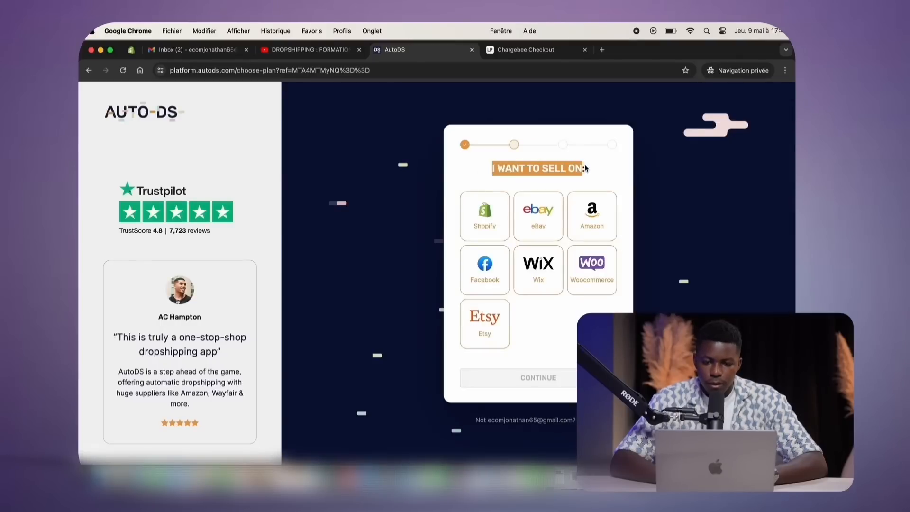
left_click(595, 167)
left_click(484, 215)
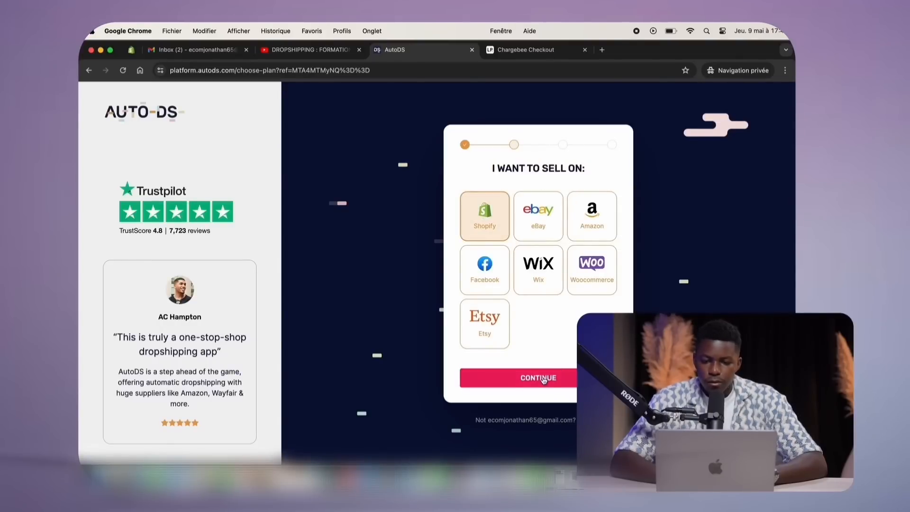
left_click(542, 378)
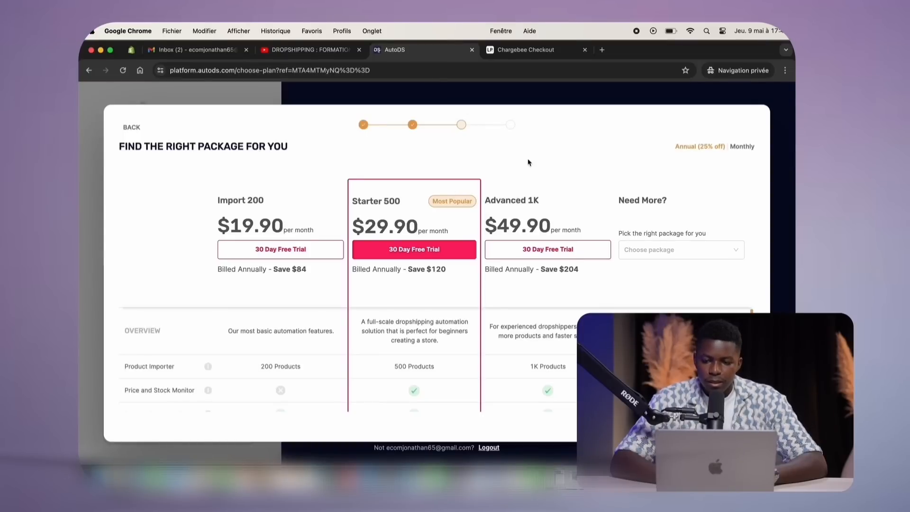
left_click(751, 149)
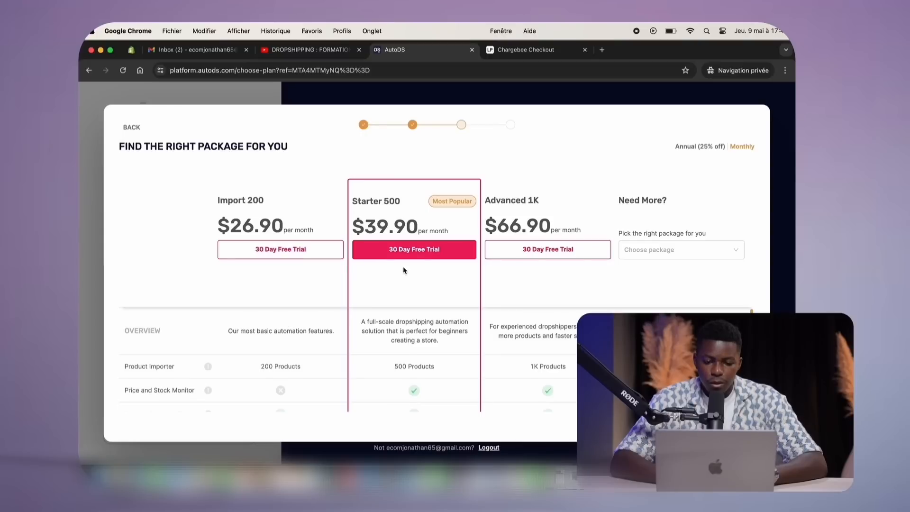
left_click(403, 250)
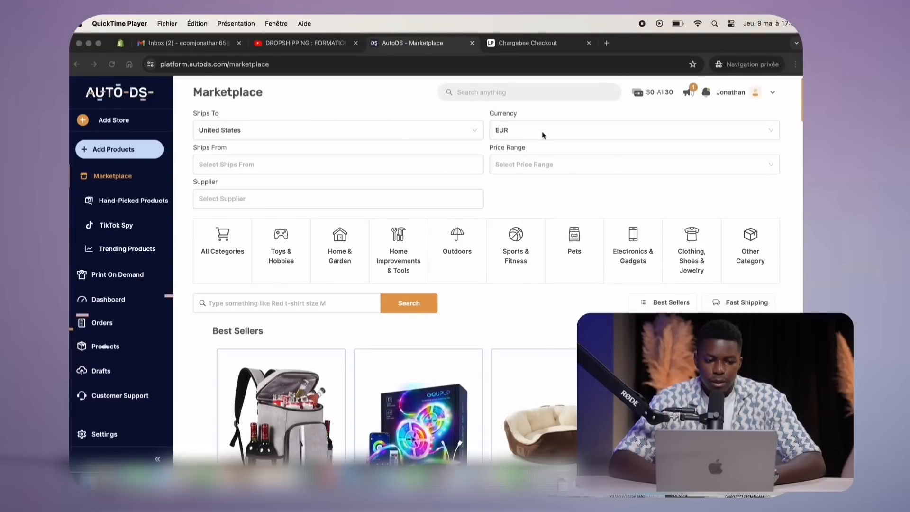
From AutoDS Orders, add a Shopify Store as an existing store and continue to install the app
left_click(196, 162)
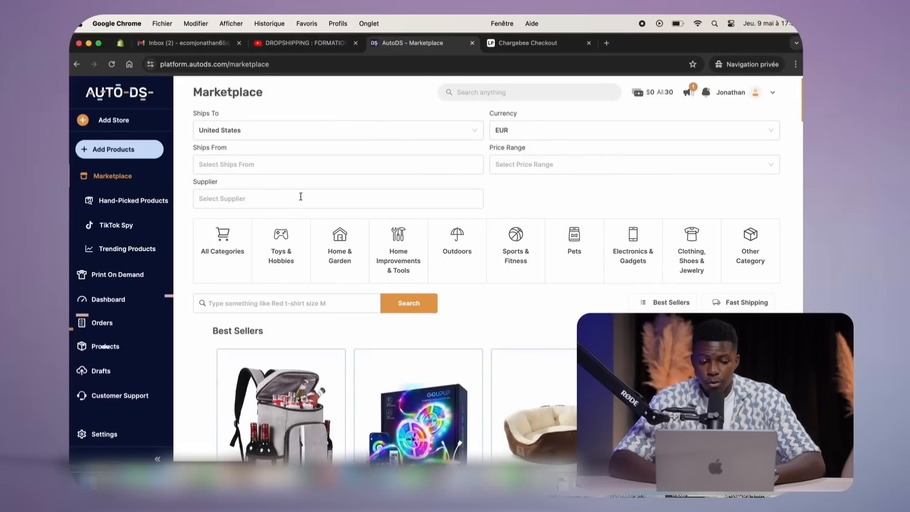
left_click(96, 325)
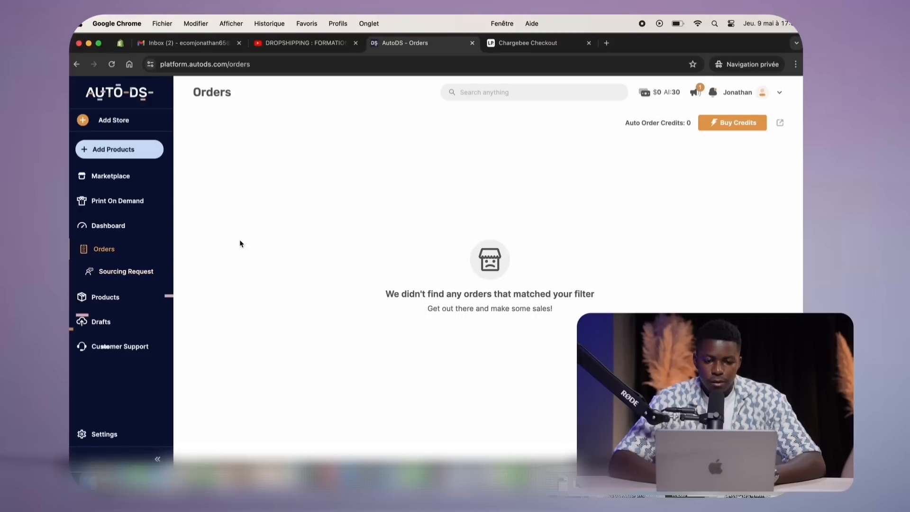
left_click(98, 123)
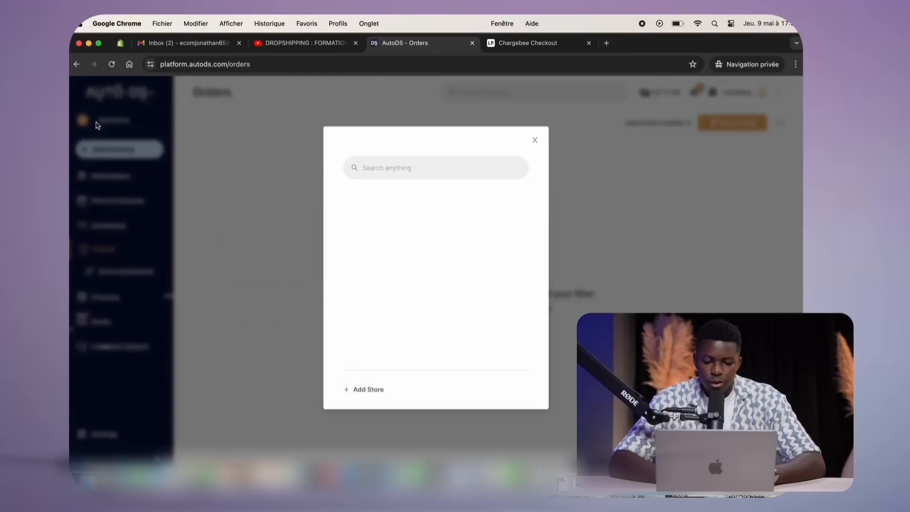
left_click(371, 391)
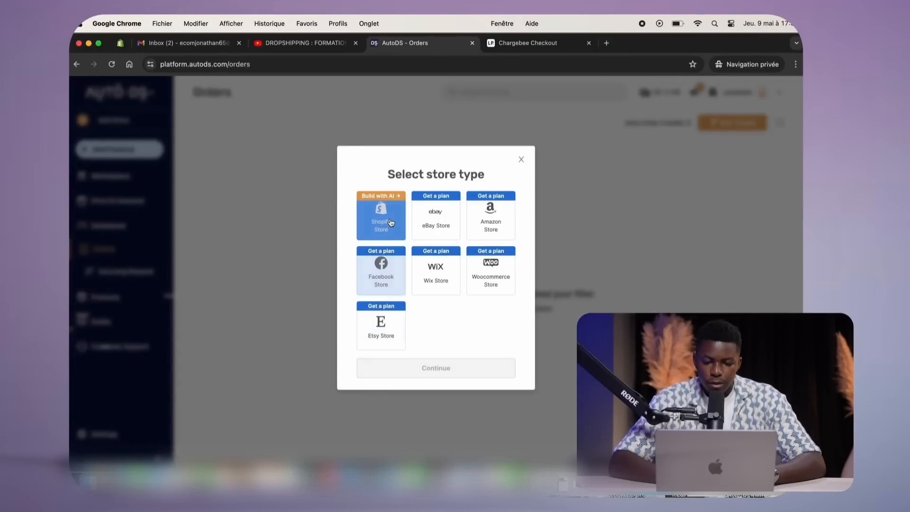
left_click(387, 223)
left_click(436, 367)
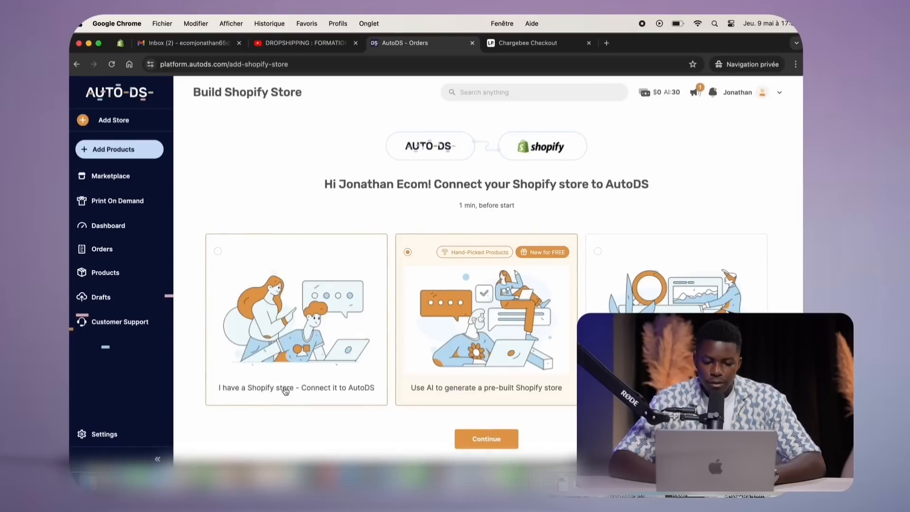
left_click(286, 391)
left_click(478, 438)
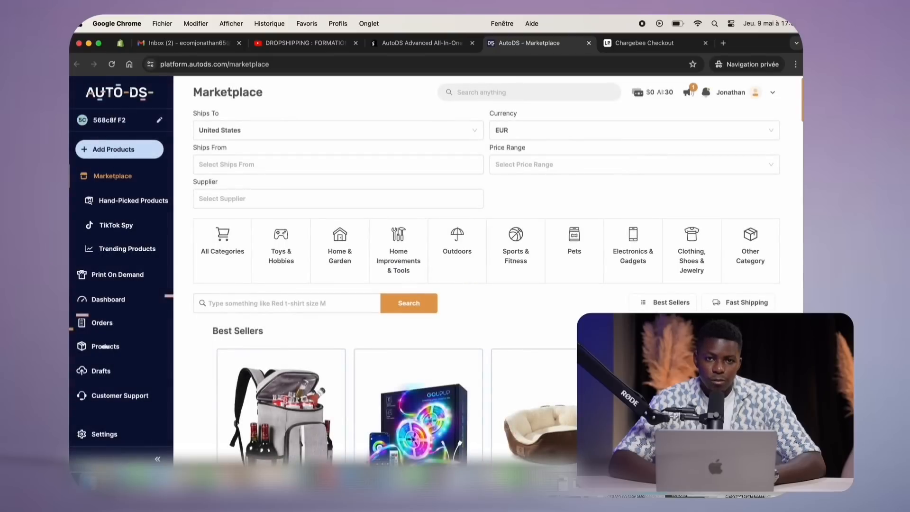
Open AutoDS's single-product Add Product dialog and bring up an AliExpress clothing page alongside
left_click(108, 152)
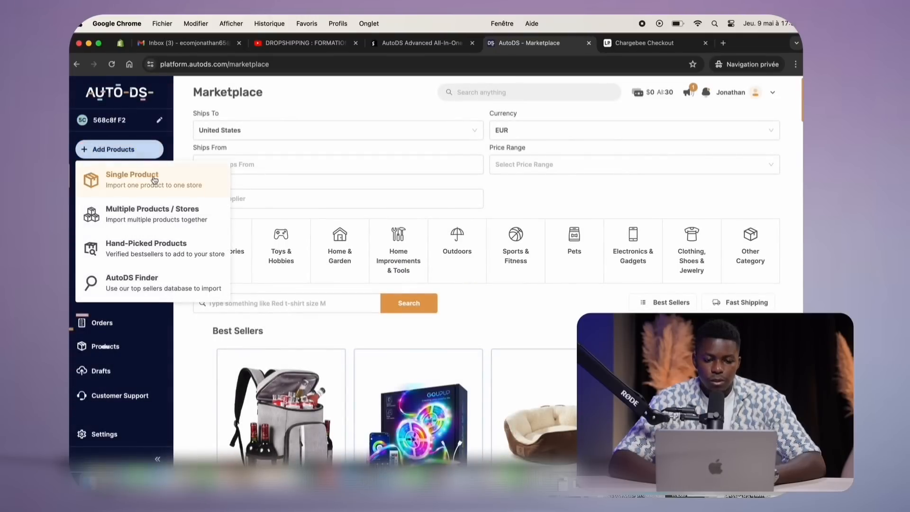
left_click(130, 184)
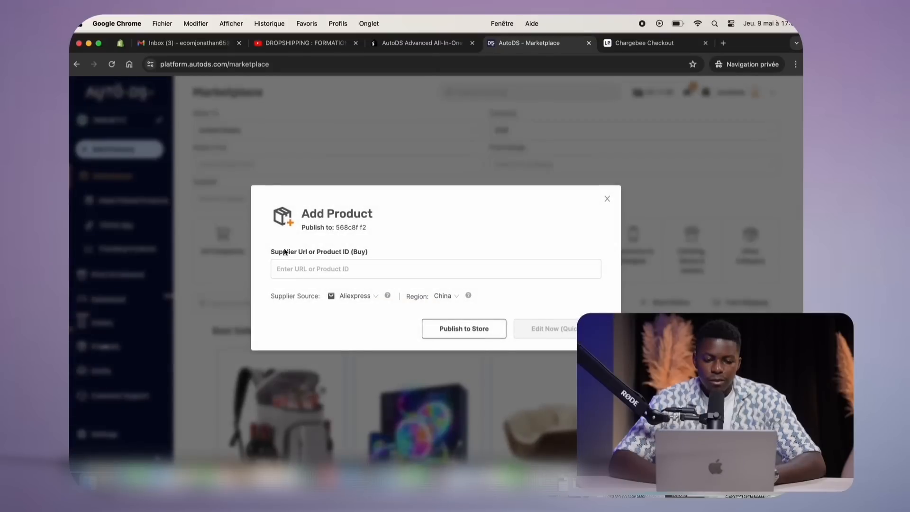
left_click_drag(269, 251, 372, 254)
left_click(389, 256)
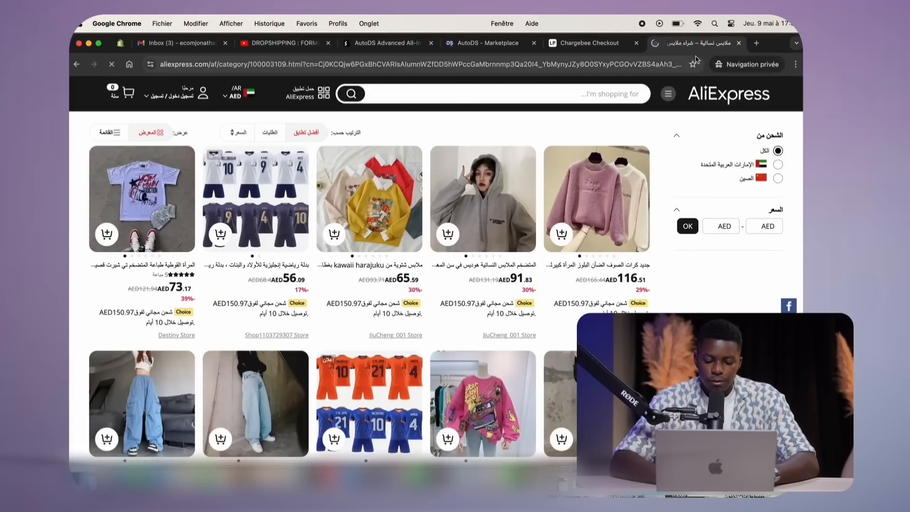
Bring the browser window forward and load the AliExpress website in a new tab
left_click(739, 43)
left_click_drag(755, 43, 752, 69)
double_click(603, 46)
left_click(256, 43)
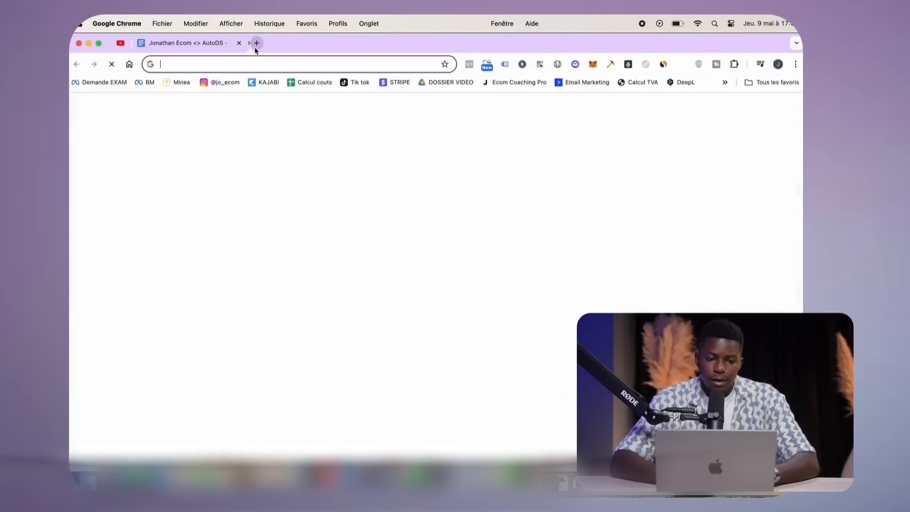
type("ali expre")
key("Return")
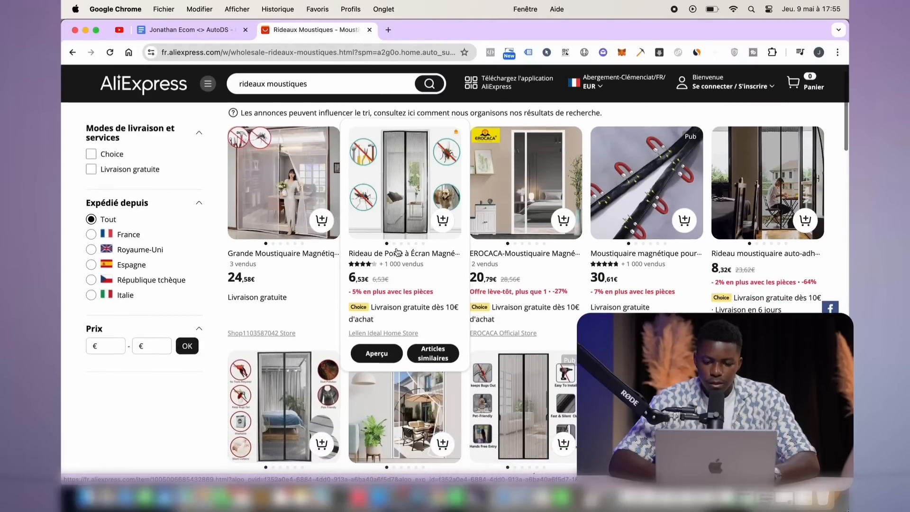
Compare the magnetic door curtain's prices for 90, 100 and 110x210cm, then close the product page
scroll(417, 268, "down", 3)
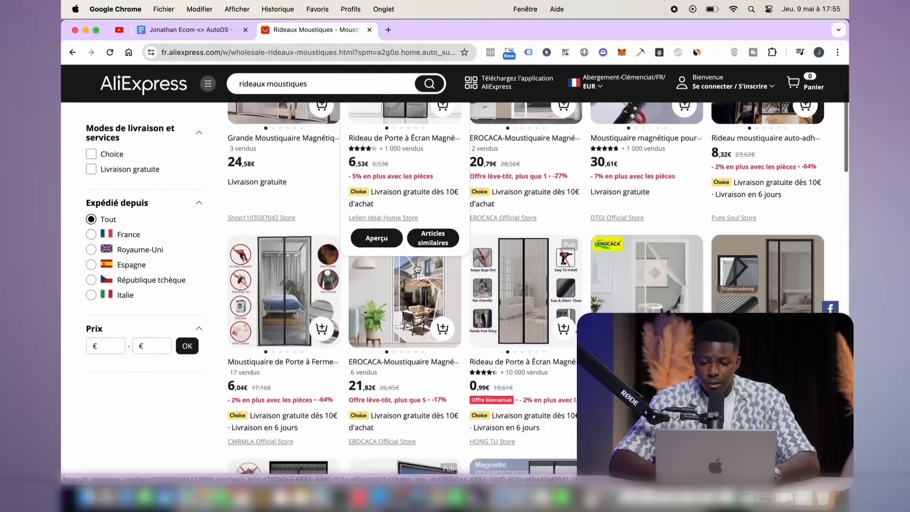
scroll(535, 337, "down", 4)
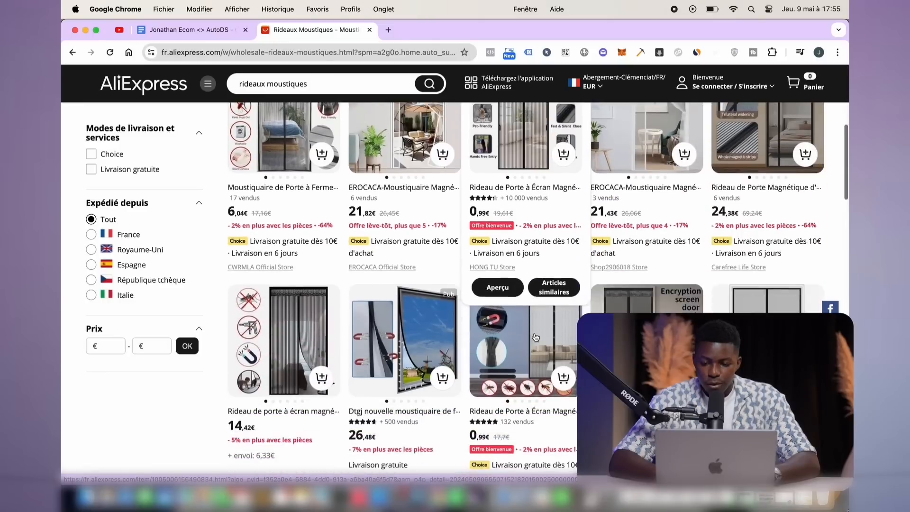
scroll(535, 337, "down", 4)
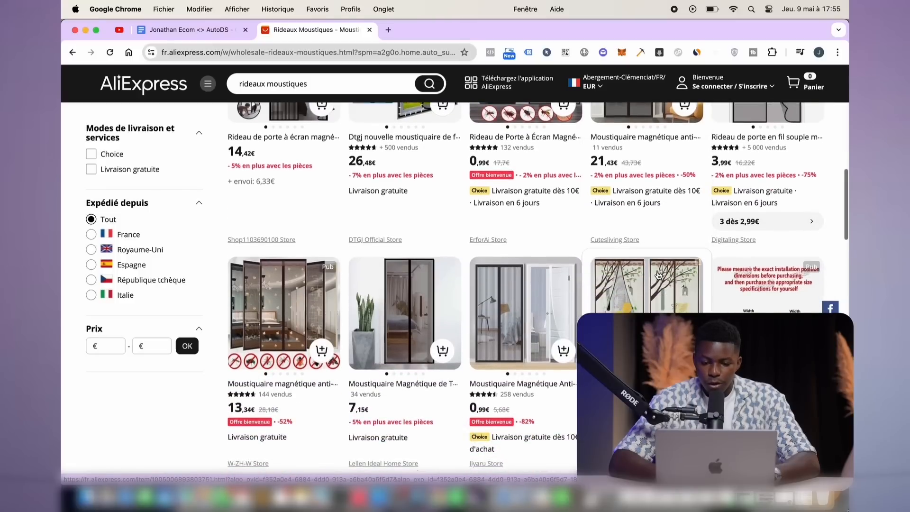
scroll(659, 272, "down", 3)
scroll(652, 272, "down", 3)
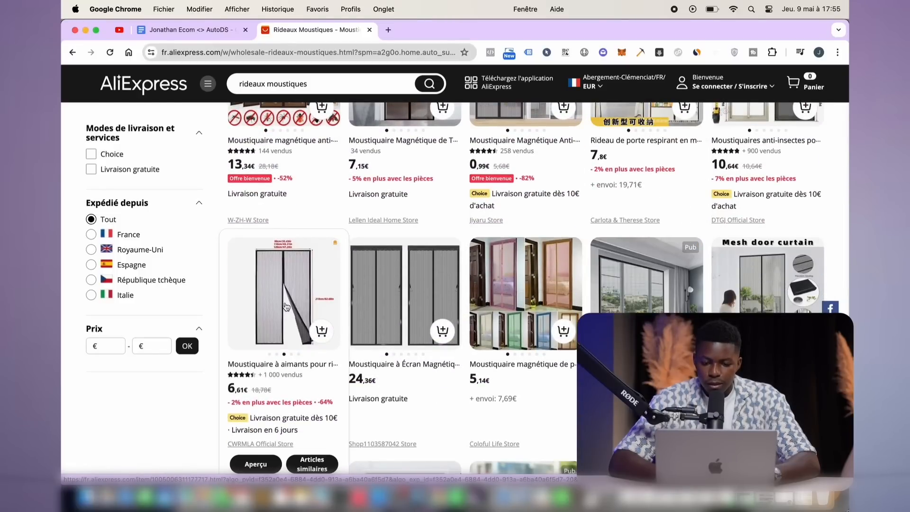
scroll(286, 306, "down", 2)
scroll(287, 306, "down", 2)
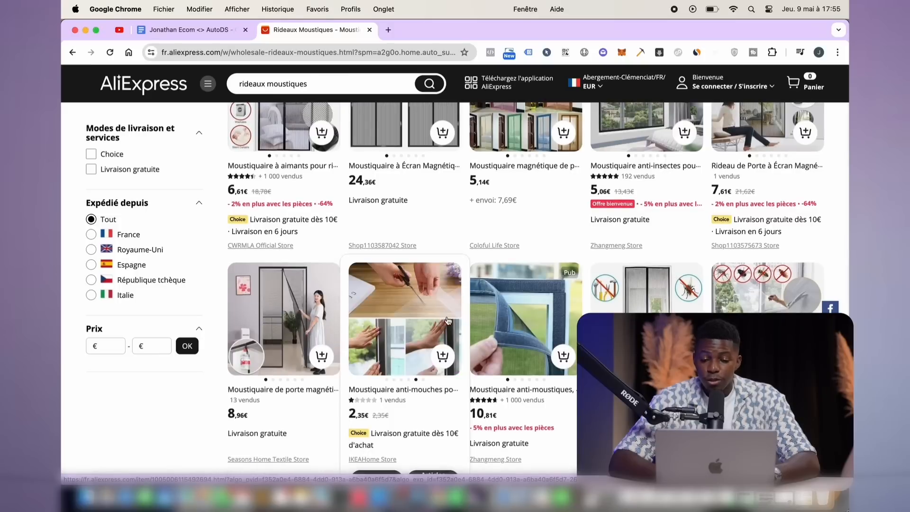
scroll(539, 316, "down", 3)
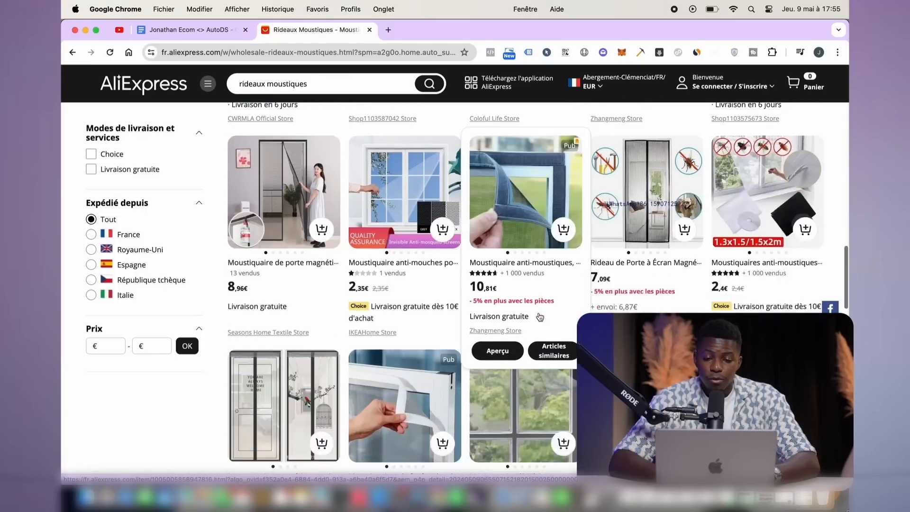
scroll(527, 164, "up", 8)
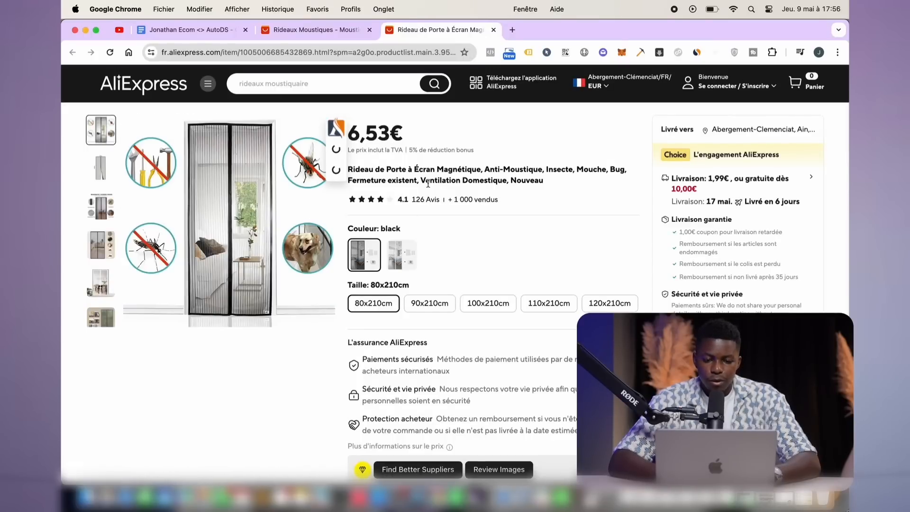
left_click(416, 305)
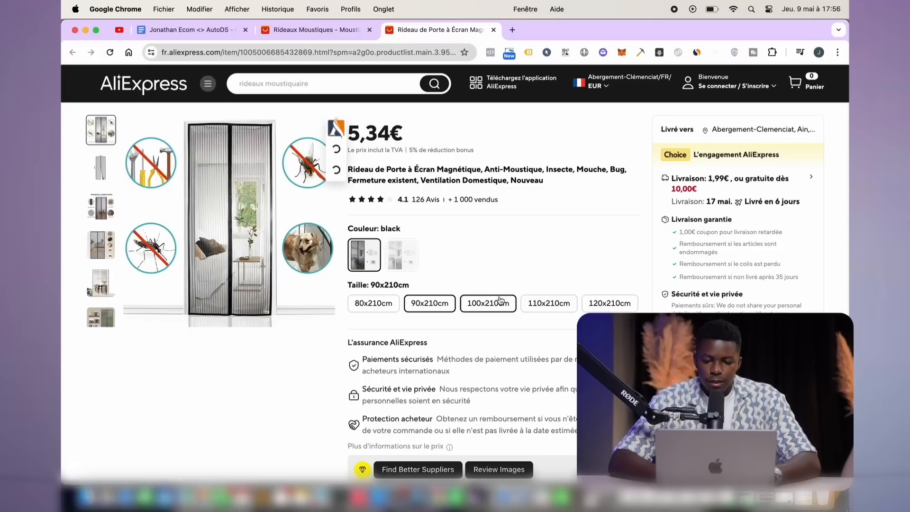
left_click(488, 304)
left_click(548, 303)
key("super+w")
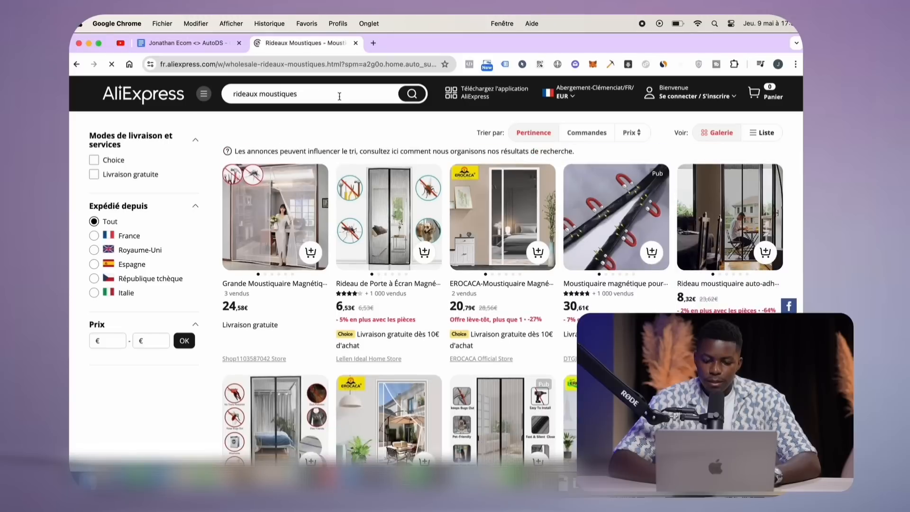
mouse_move(379, 242)
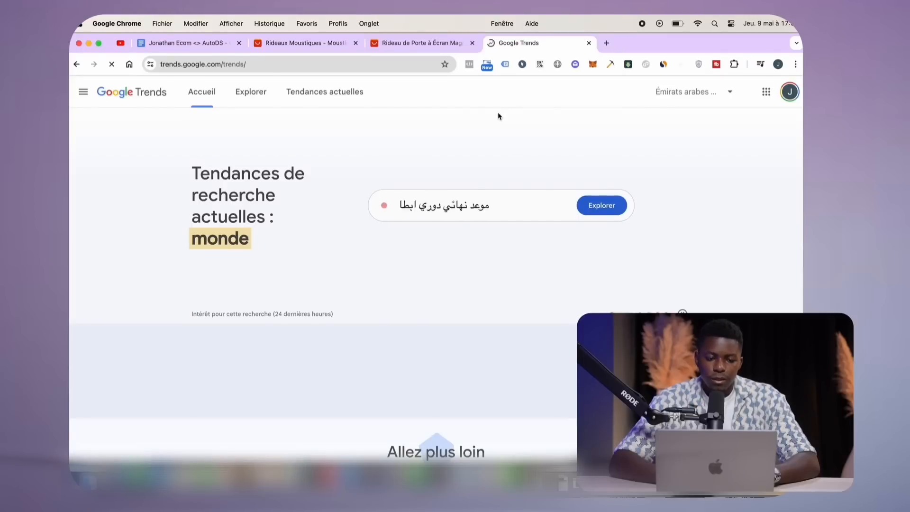
Set Google Trends to France and explore search interest for 'moustique'
left_click(676, 101)
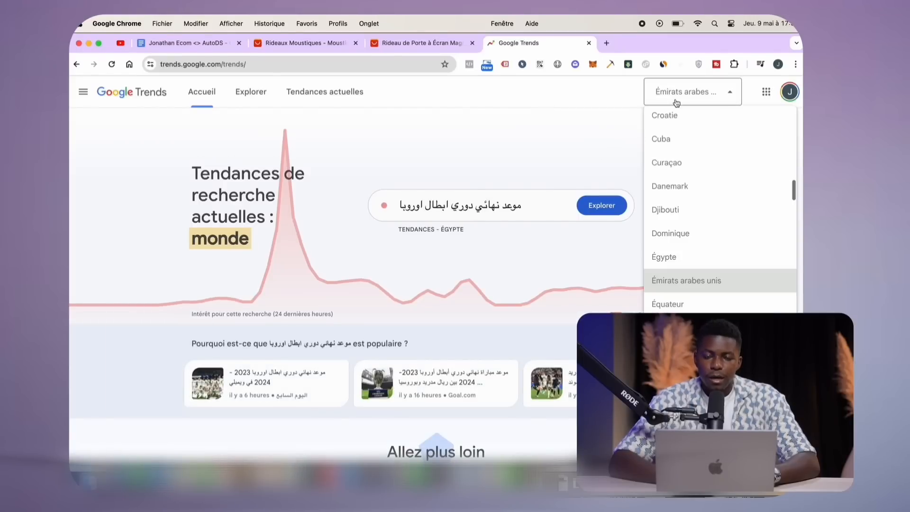
scroll(682, 284, "down", 5)
left_click(683, 308)
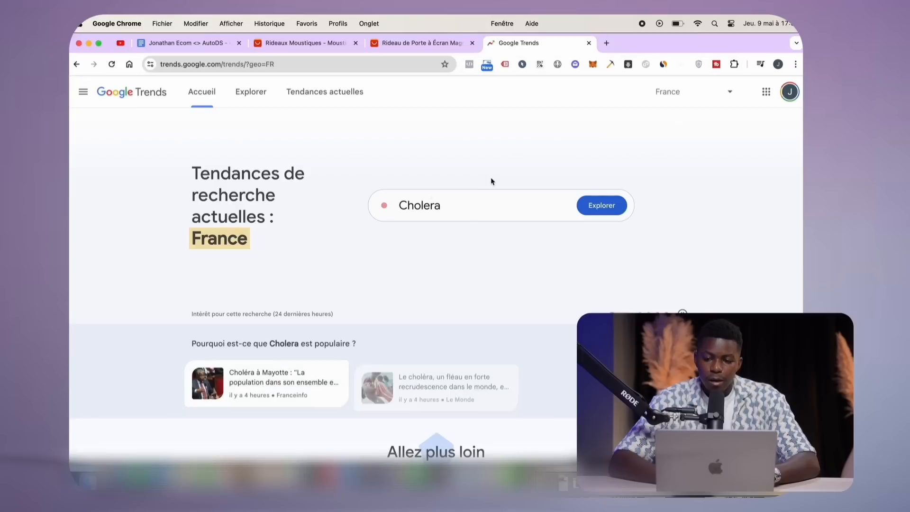
left_click(456, 203)
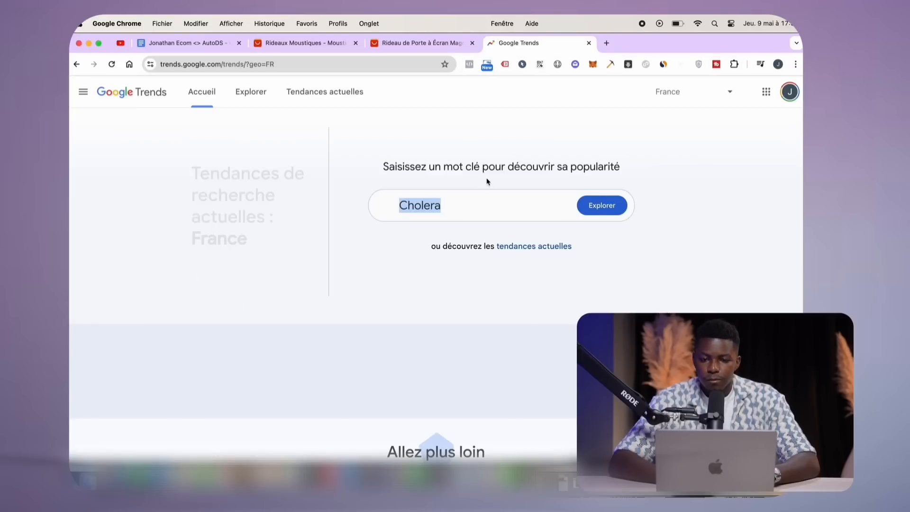
type("m")
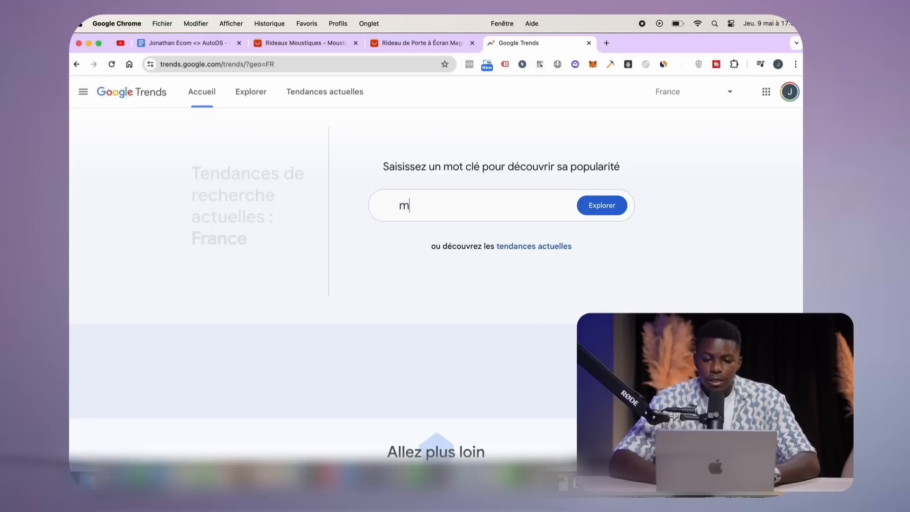
type("oustique")
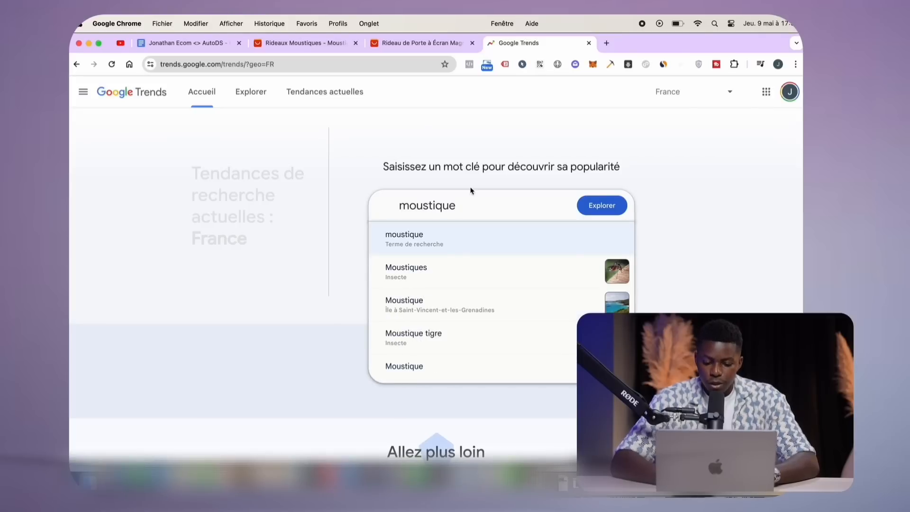
left_click(441, 245)
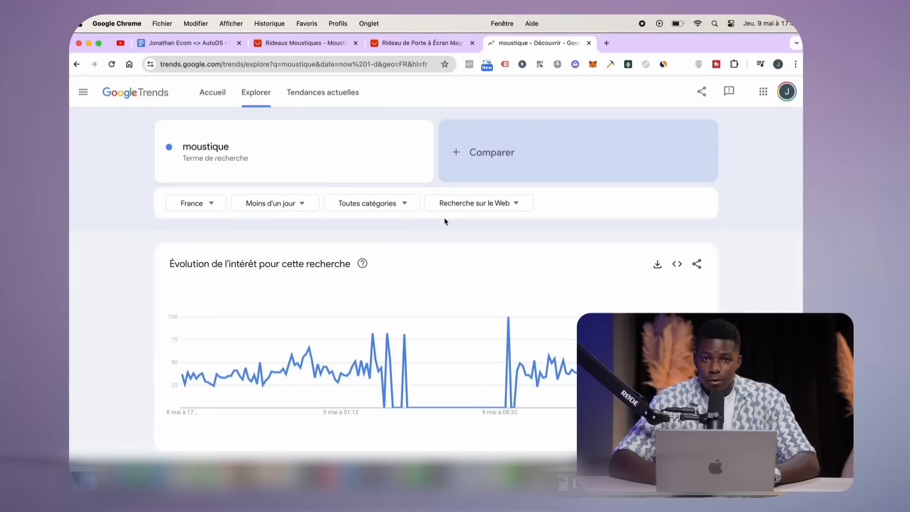
Limit the chart to the last 12 months ('12 derniers mois') and review it
left_click(298, 205)
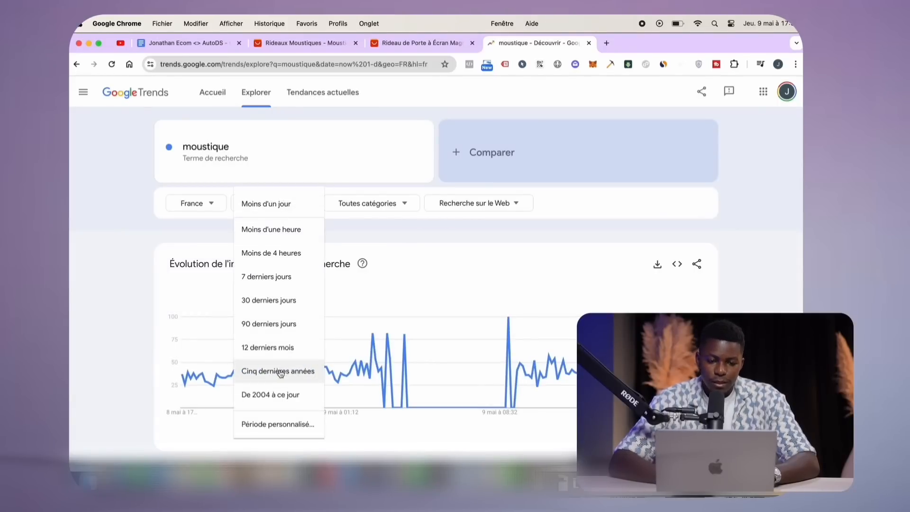
left_click(274, 354)
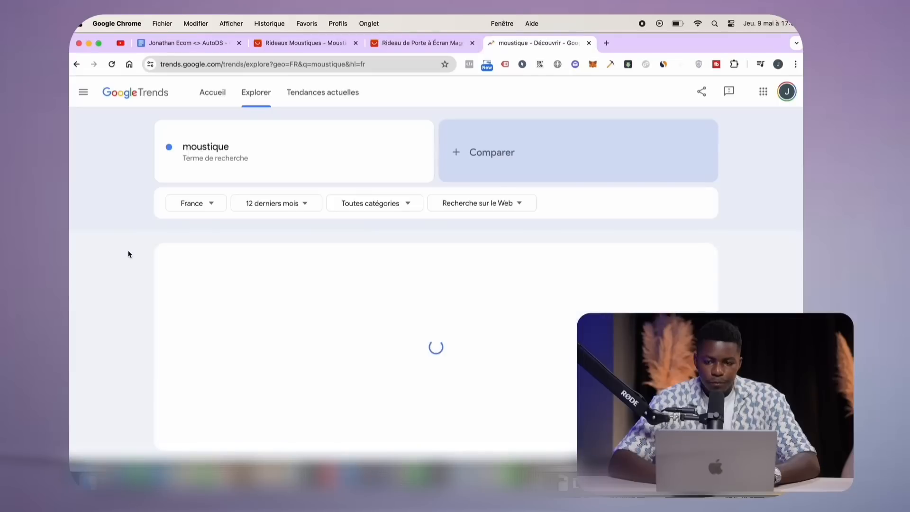
scroll(144, 263, "down", 1)
mouse_move(189, 362)
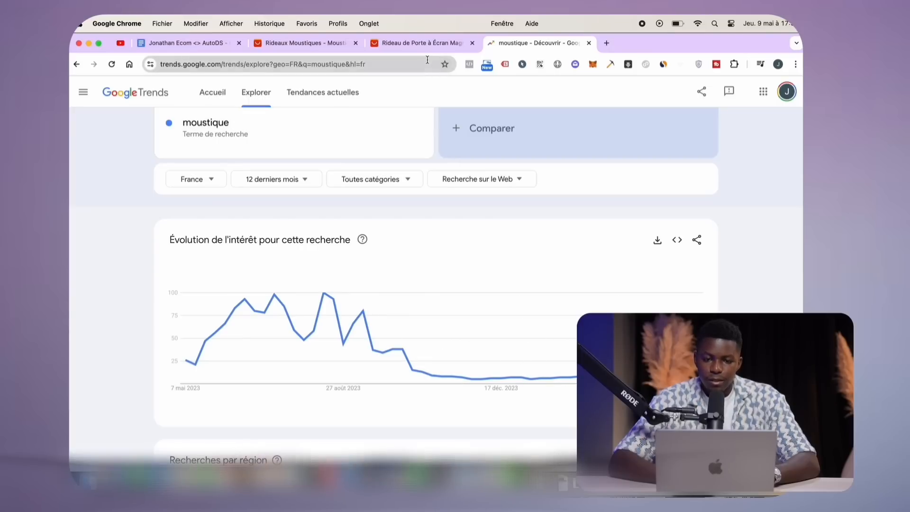
scroll(444, 157, "up", 1)
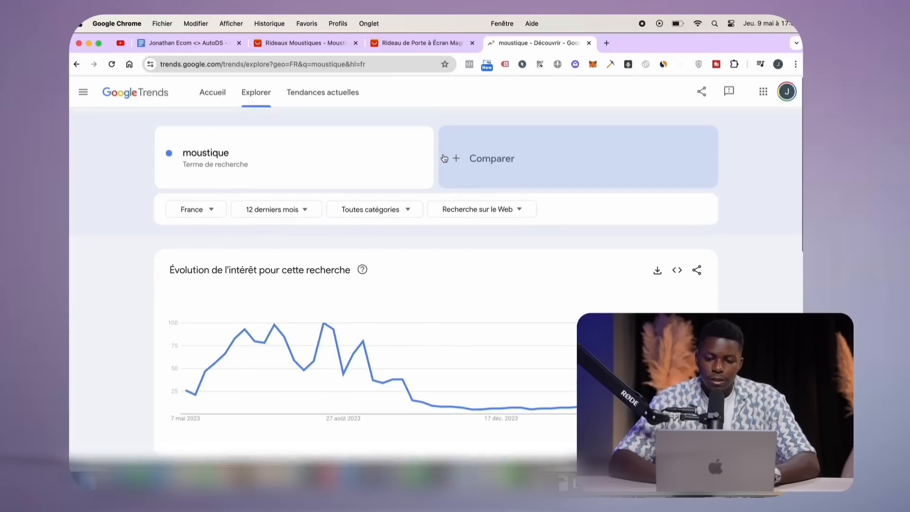
Copy the full web address of the magnetic door curtain product page
left_click(410, 47)
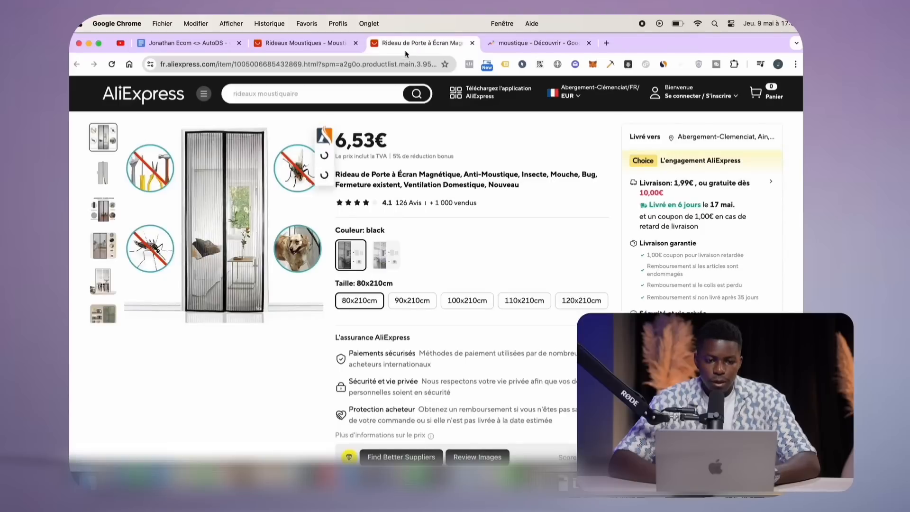
left_click(311, 61)
key("super+c")
key("super+c")
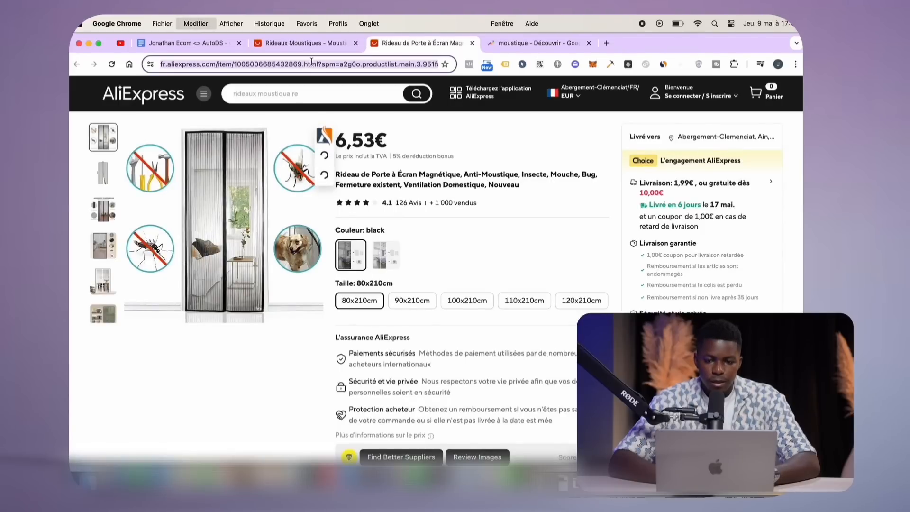
triple_click(312, 61)
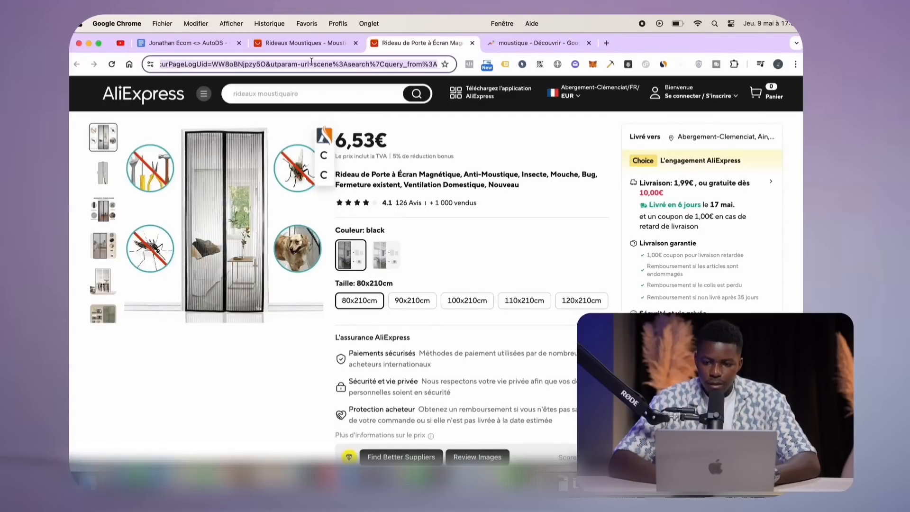
key("super+c")
key("super+c")
key("super+c")
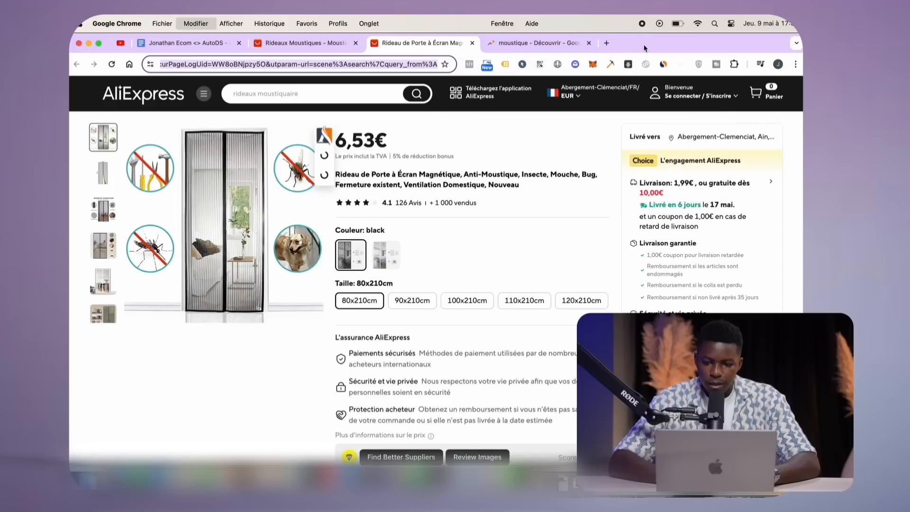
Open the 0,99€ door curtain listing and paste its link into AutoDS's Supplier Url field
left_click(342, 44)
scroll(525, 228, "down", 5)
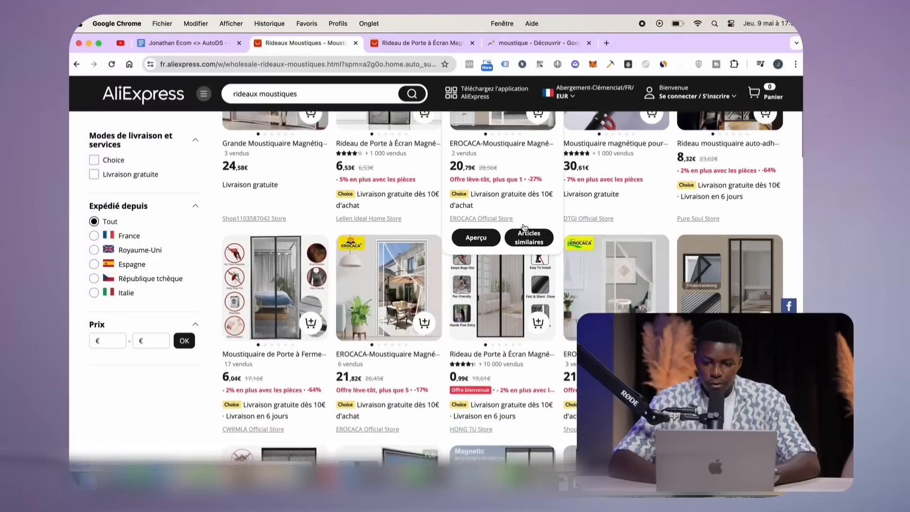
left_click(490, 255)
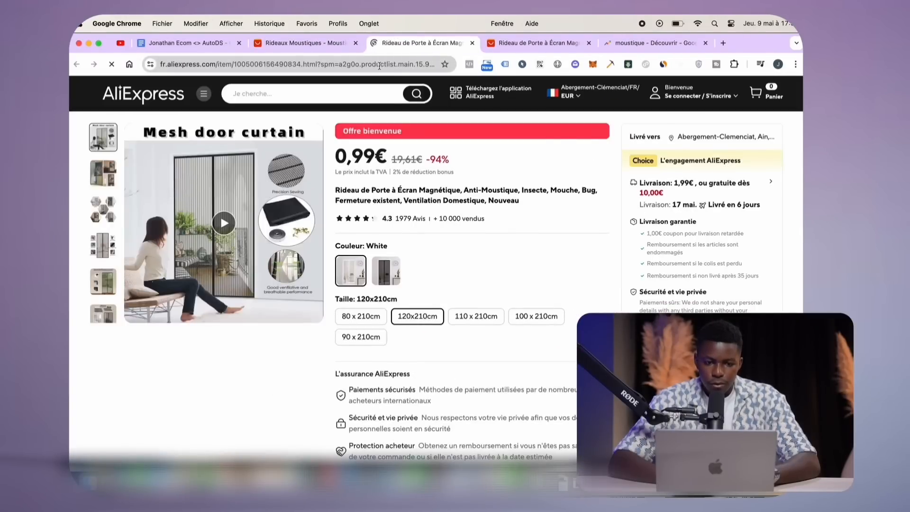
left_click_drag(760, 43, 673, 43)
left_click(745, 74)
left_click_drag(744, 73, 745, 48)
left_click(361, 268)
key("super+v")
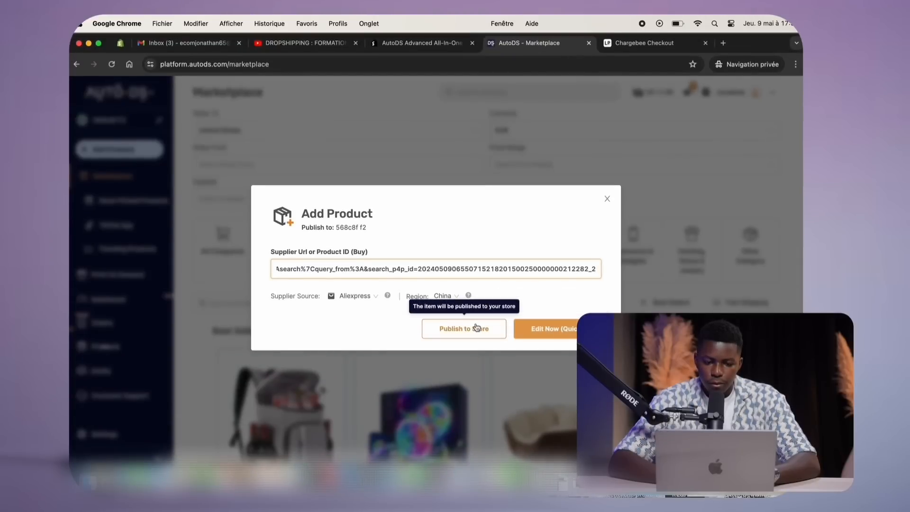
Review the curtain draft's description, 10 variants, images and item specifications, then Save & Import it
left_click(542, 334)
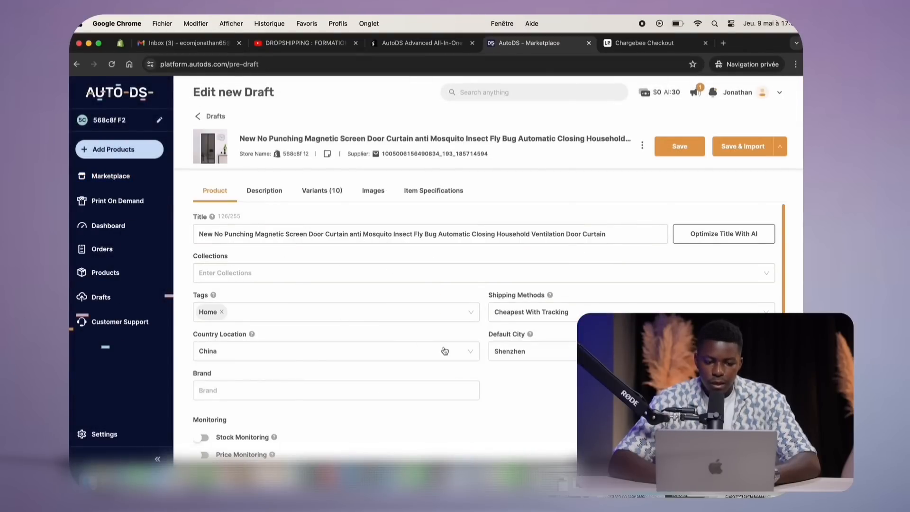
left_click(261, 194)
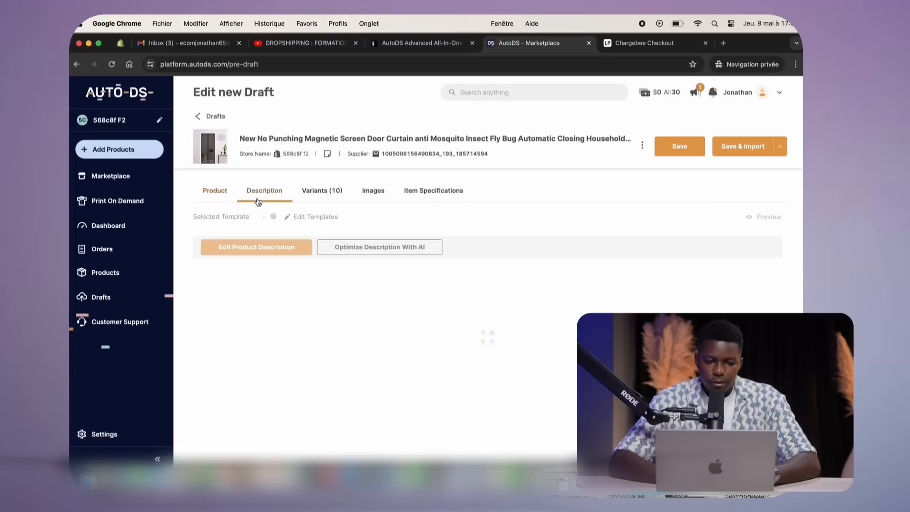
left_click(327, 194)
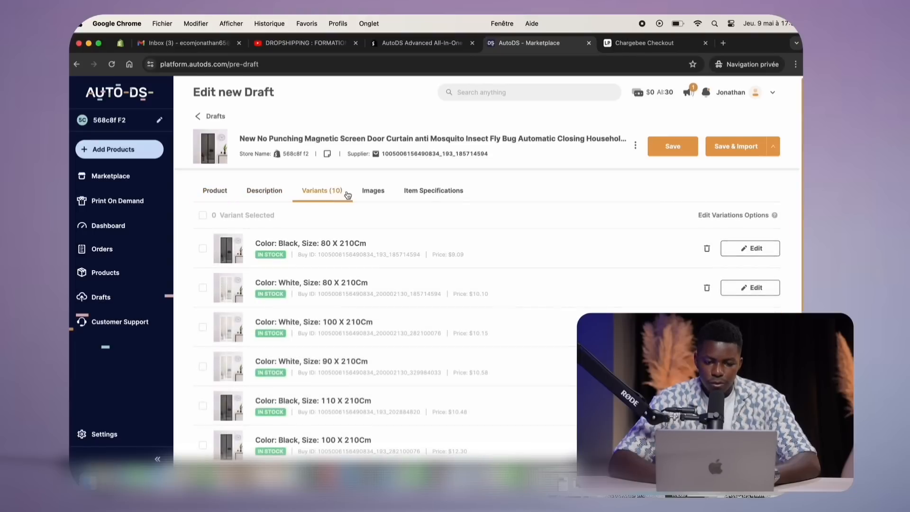
left_click(378, 194)
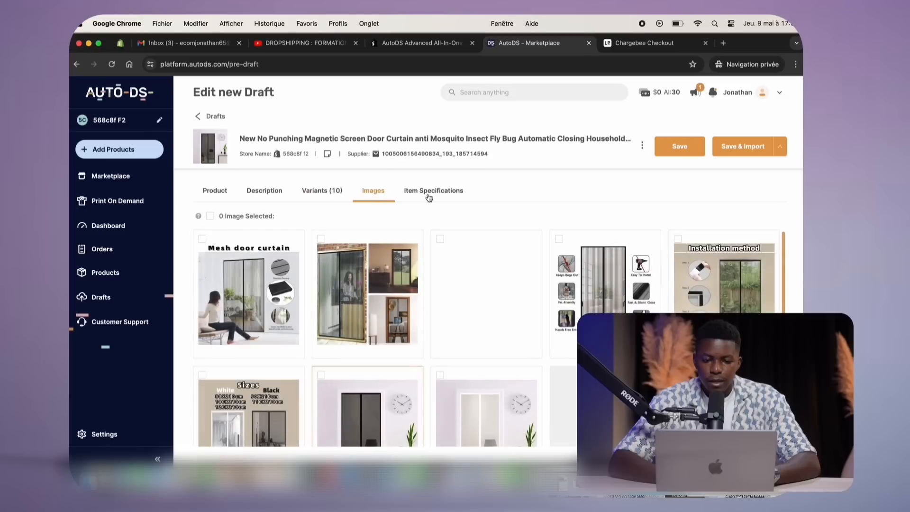
mouse_move(464, 262)
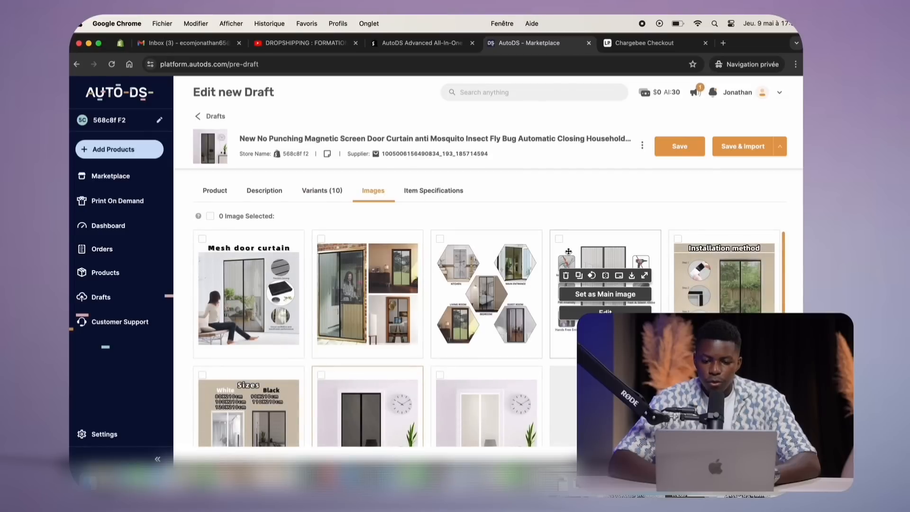
left_click(435, 192)
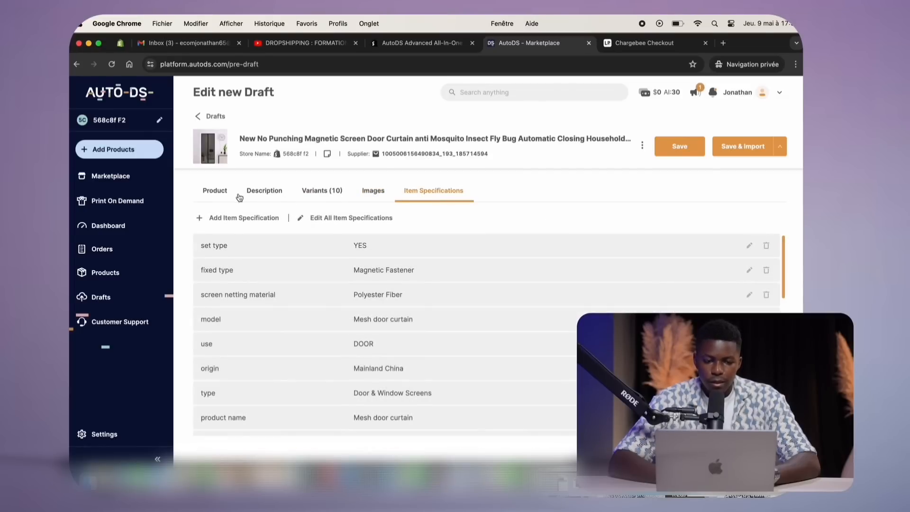
left_click(211, 194)
left_click(470, 192)
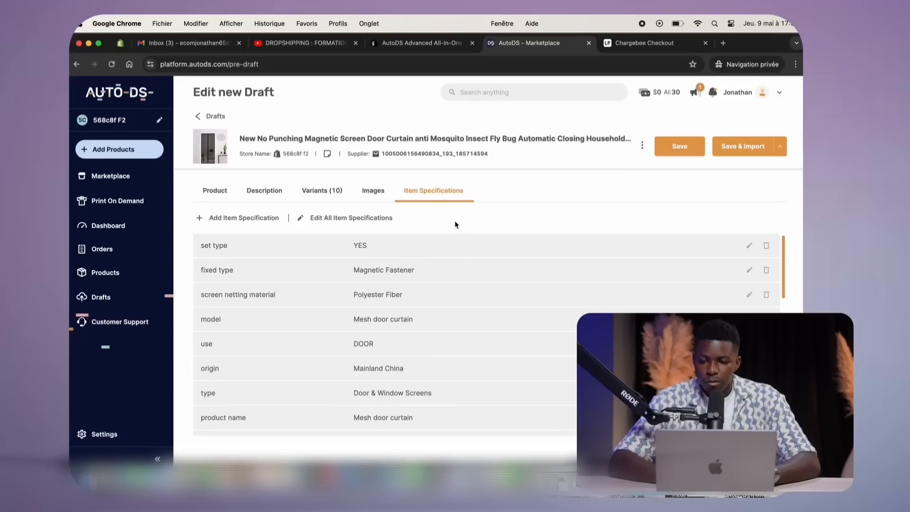
left_click(732, 151)
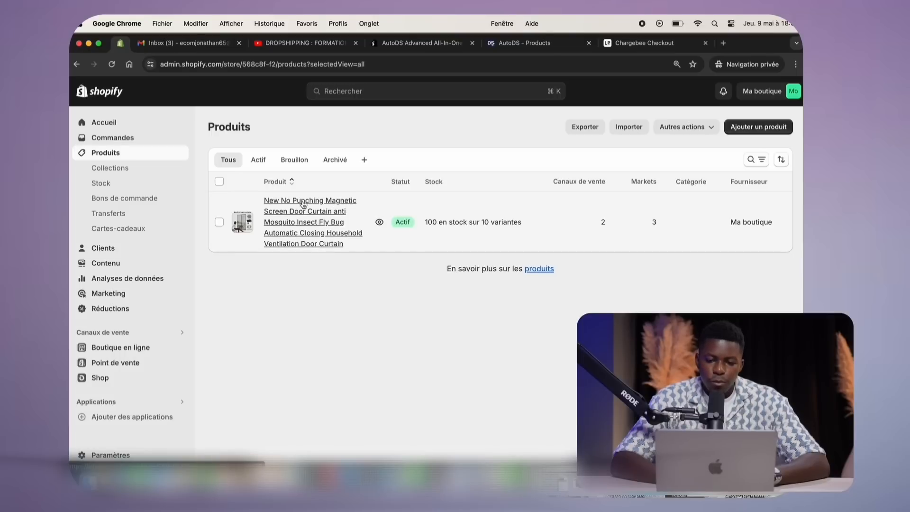
Open the imported curtain product in Shopify and scroll to its Color and Size variants
left_click(317, 226)
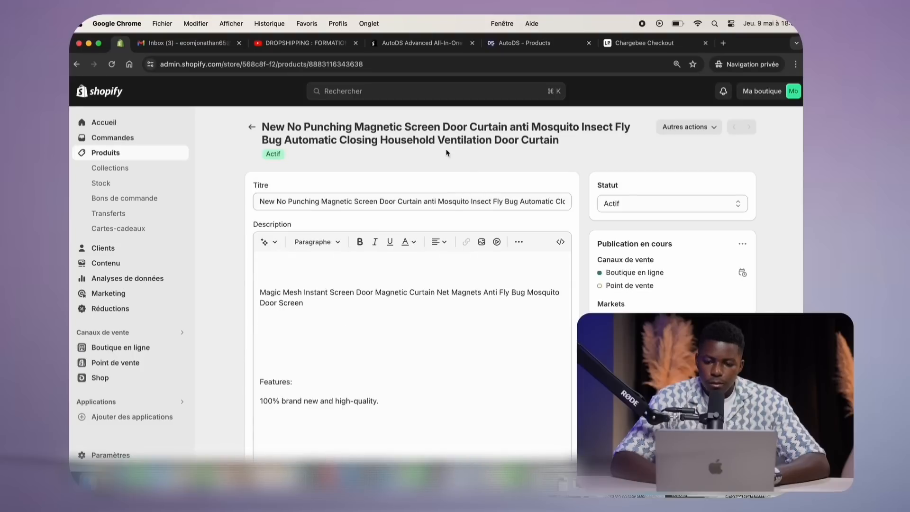
scroll(226, 194, "down", 10)
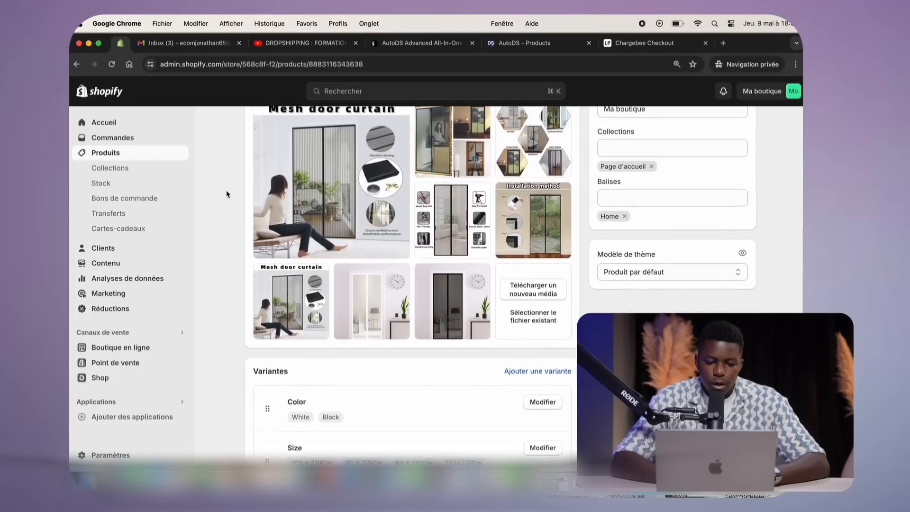
scroll(227, 194, "up", 10)
scroll(226, 194, "up", 2)
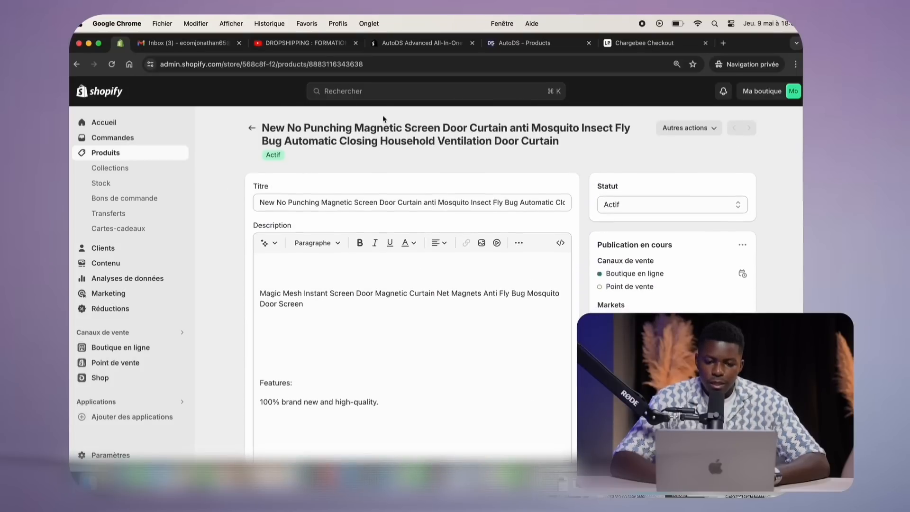
scroll(232, 244, "down", 12)
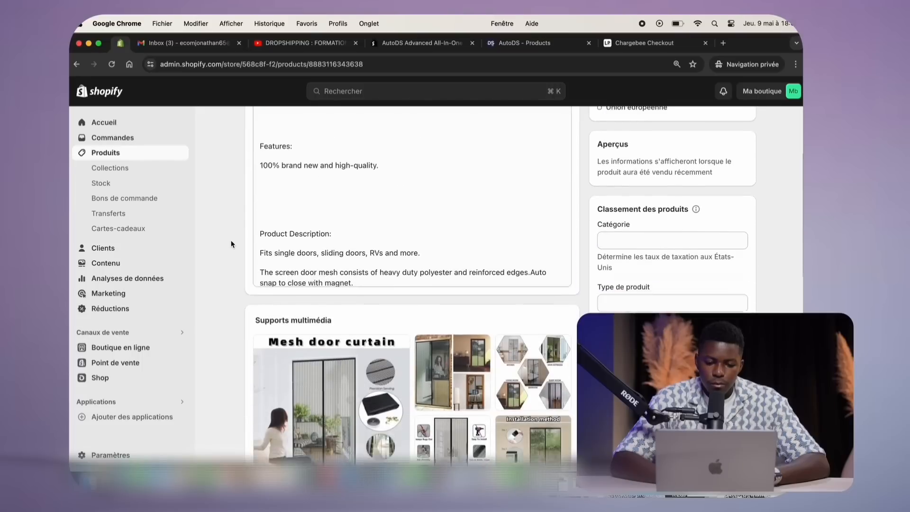
scroll(231, 244, "down", 4)
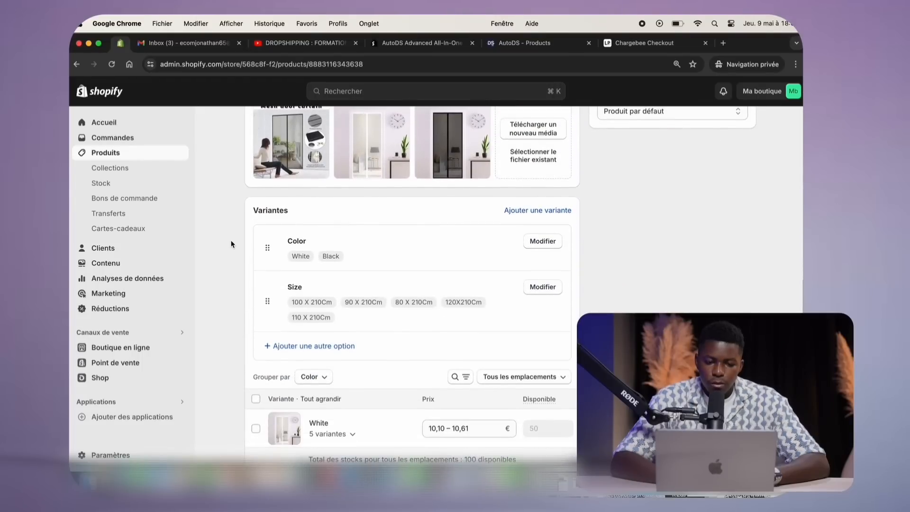
Rename the Color option to Couleur with values Blanc and Noir
left_click(544, 241)
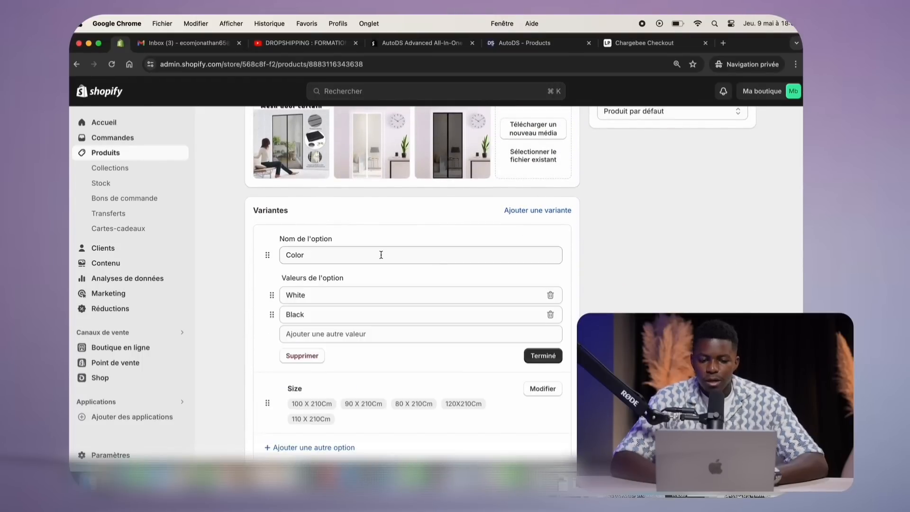
left_click(327, 255)
type("Couleur")
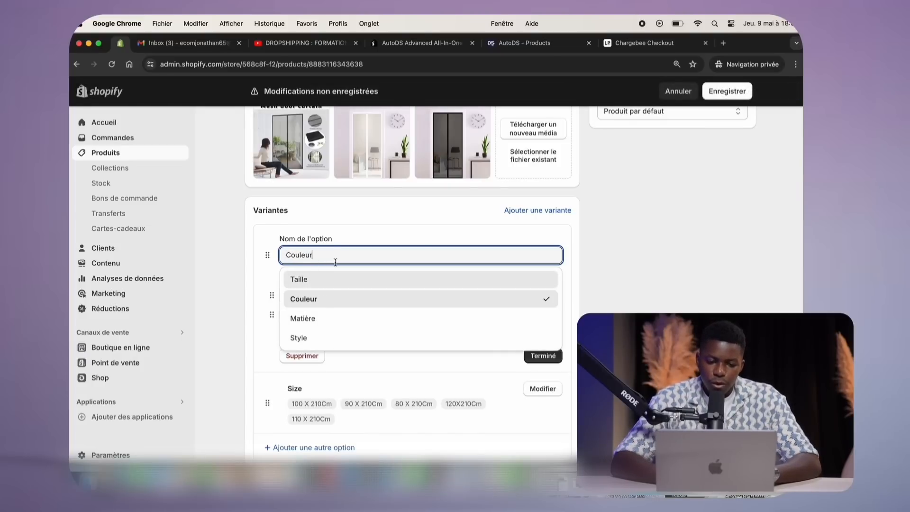
left_click(326, 298)
left_click(338, 237)
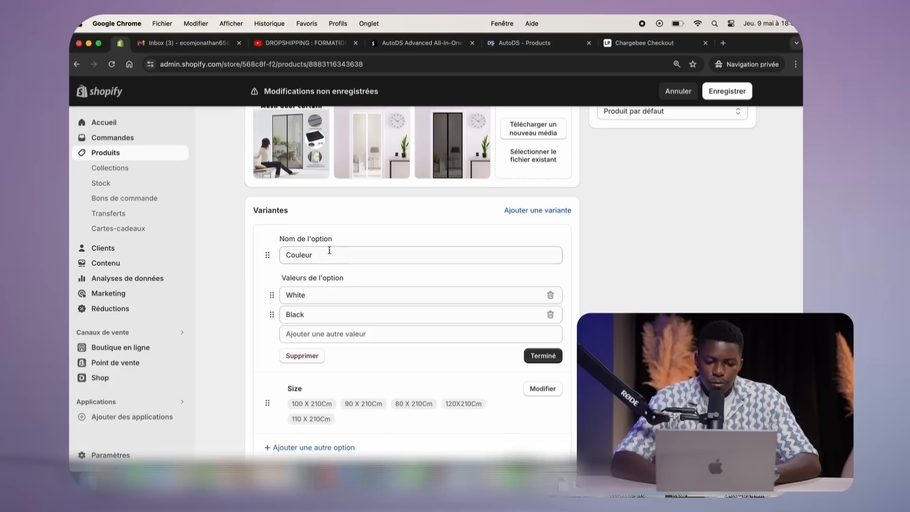
double_click(312, 298)
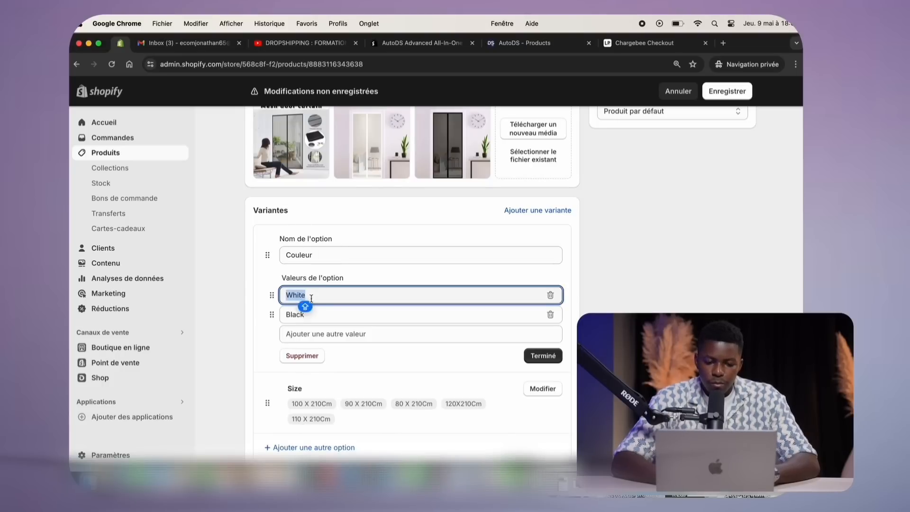
type("Blanc")
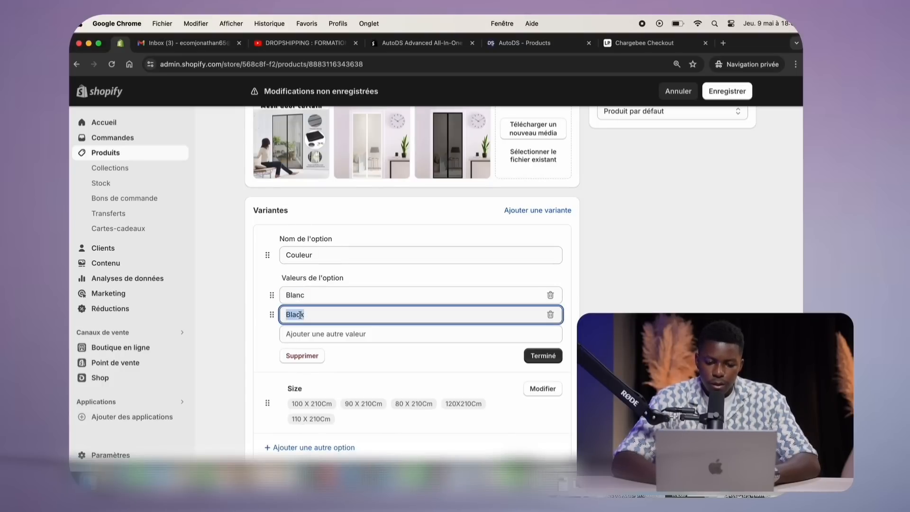
type("Noir")
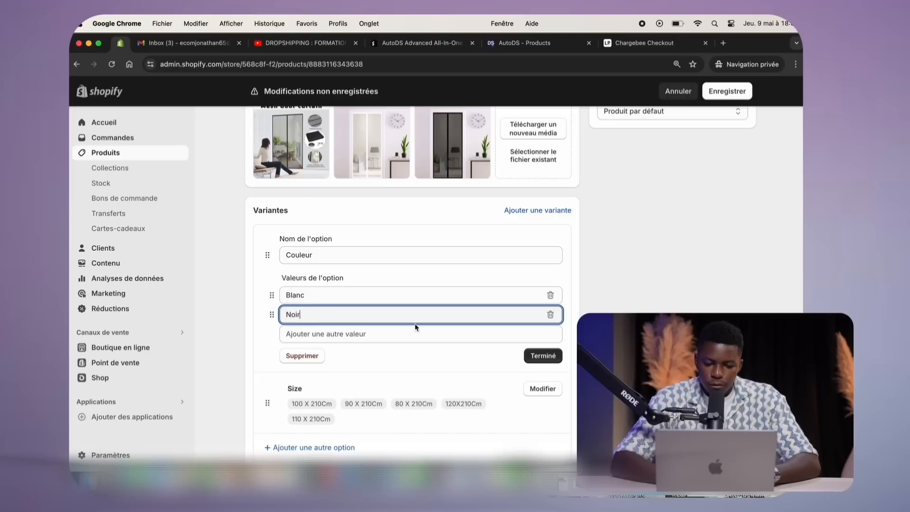
left_click(542, 355)
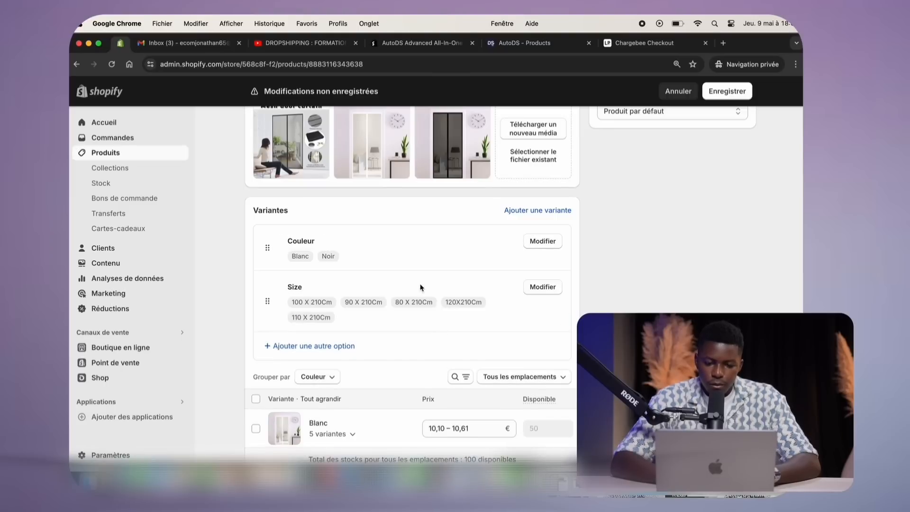
Rename the Size option to Taille
left_click(543, 287)
left_click(376, 302)
key("super+a")
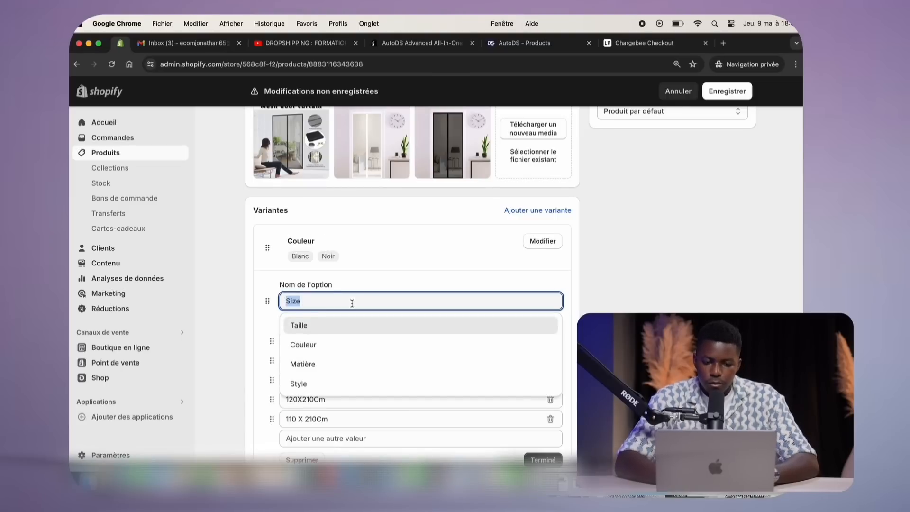
type("Taill")
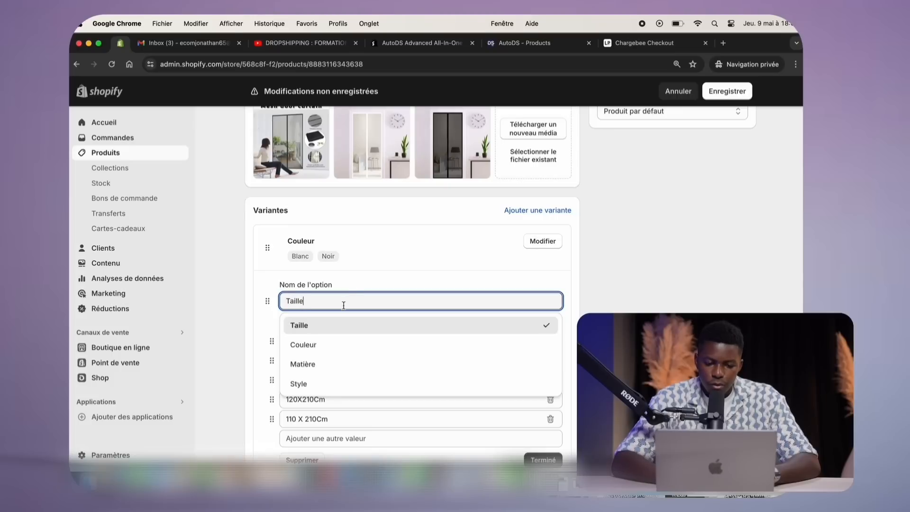
left_click(331, 325)
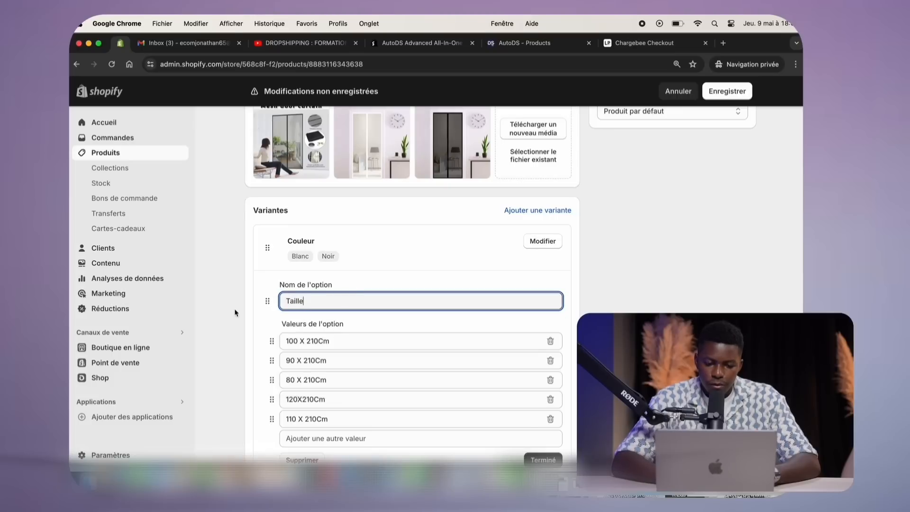
Change the size values' unit from Cm to lowercase cm, e.g. 100 X 210 cm
left_click(320, 341)
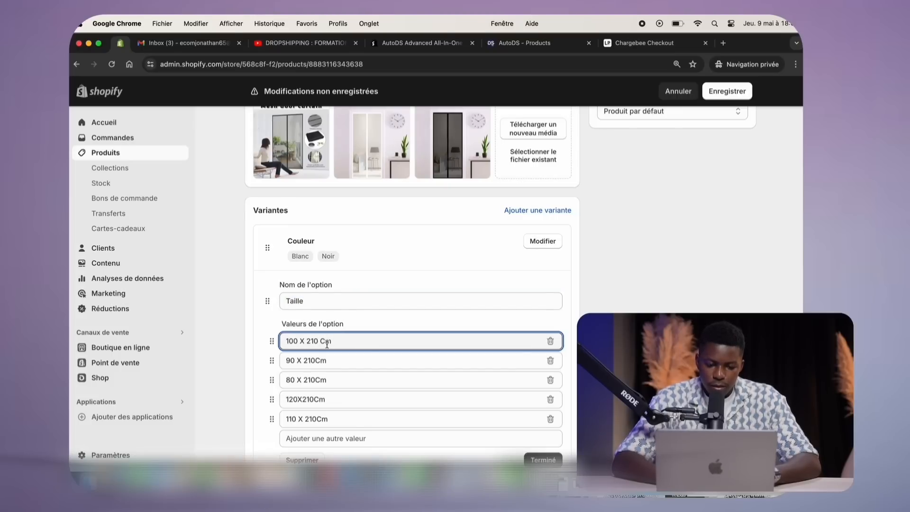
left_click(327, 343)
key("BackSpace")
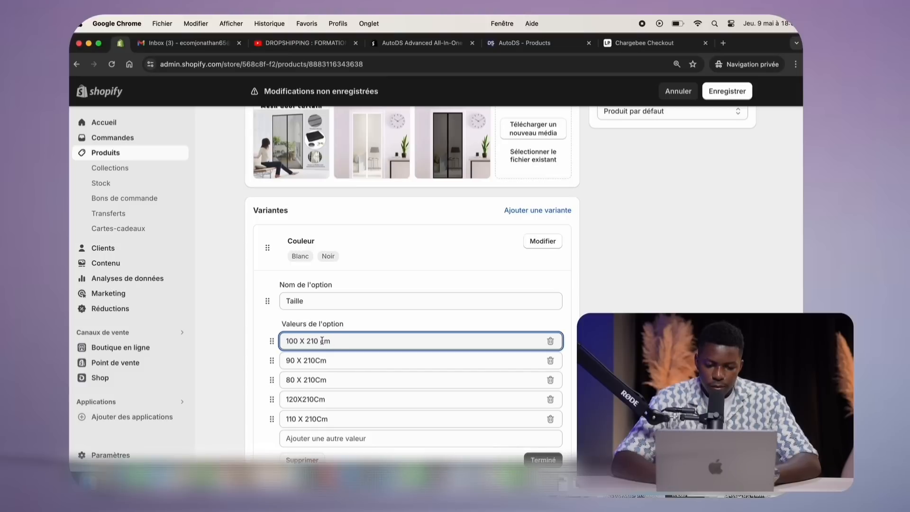
left_click(317, 361)
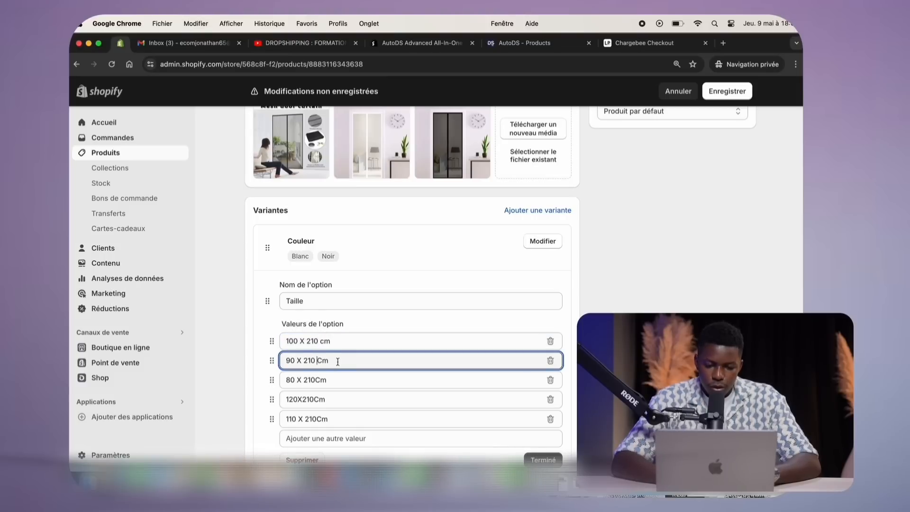
left_click(317, 380)
double_click(335, 379)
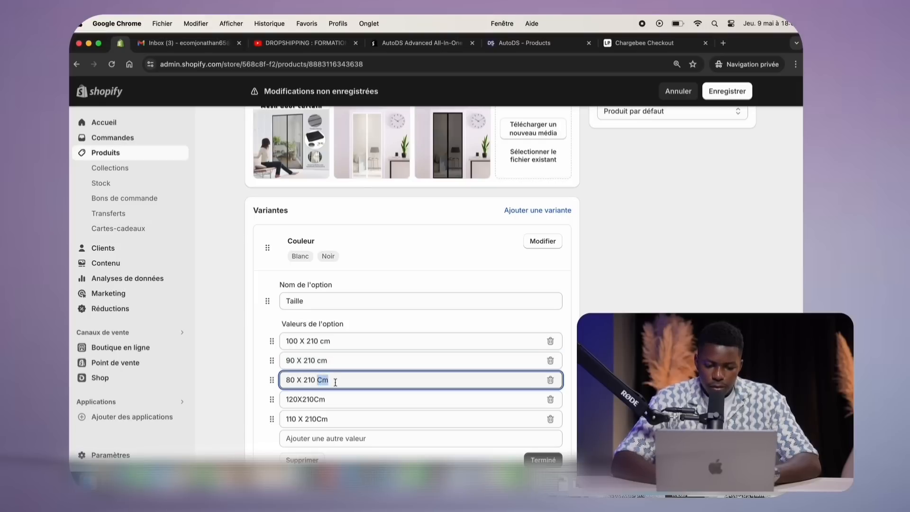
type("cm")
left_click_drag(314, 402, 333, 418)
type("cm")
left_click(315, 419)
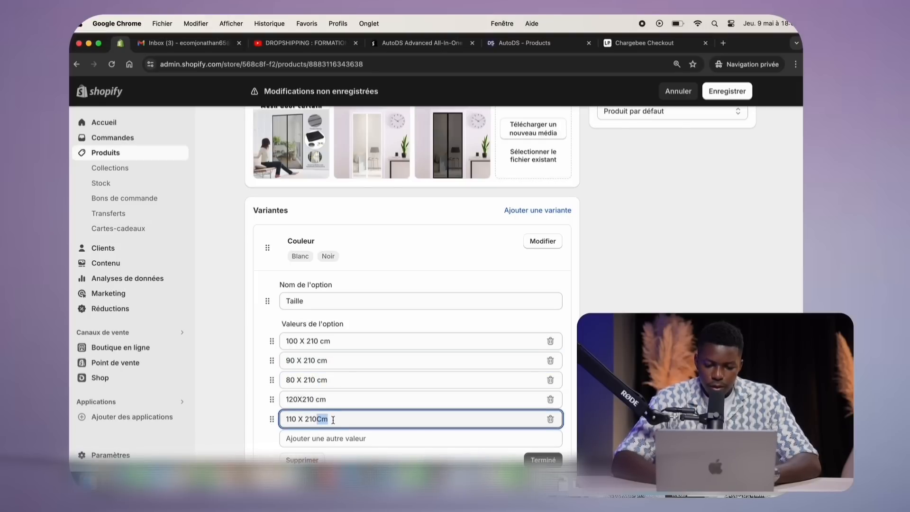
type("cm")
scroll(332, 393, "down", 3)
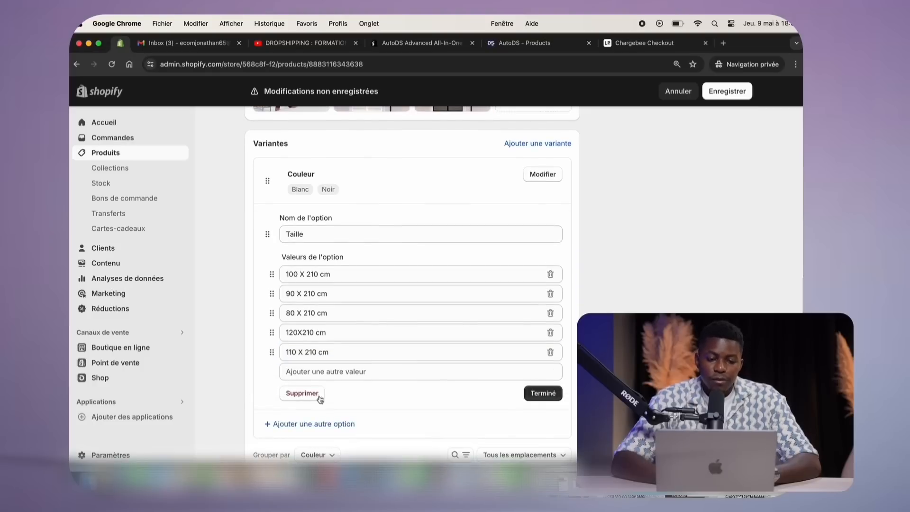
left_click(541, 392)
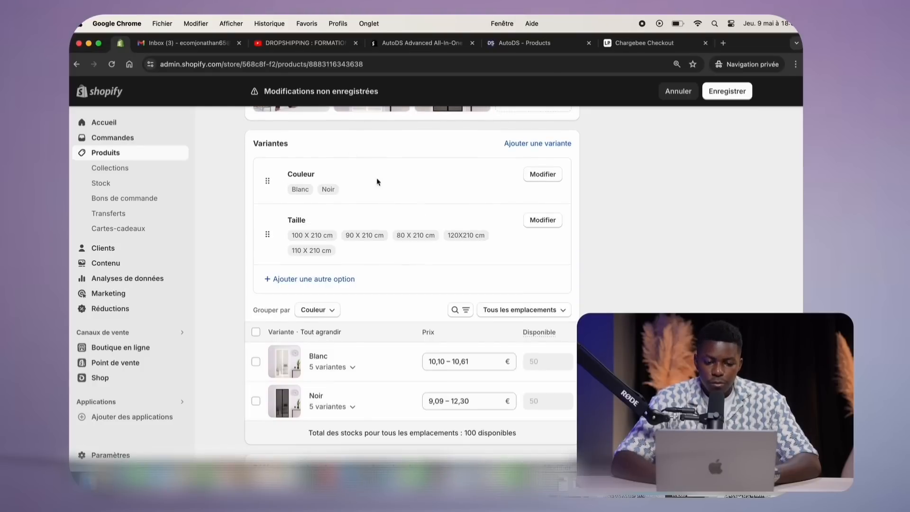
Start adding a third Matière variant option, then discard it
left_click(269, 282)
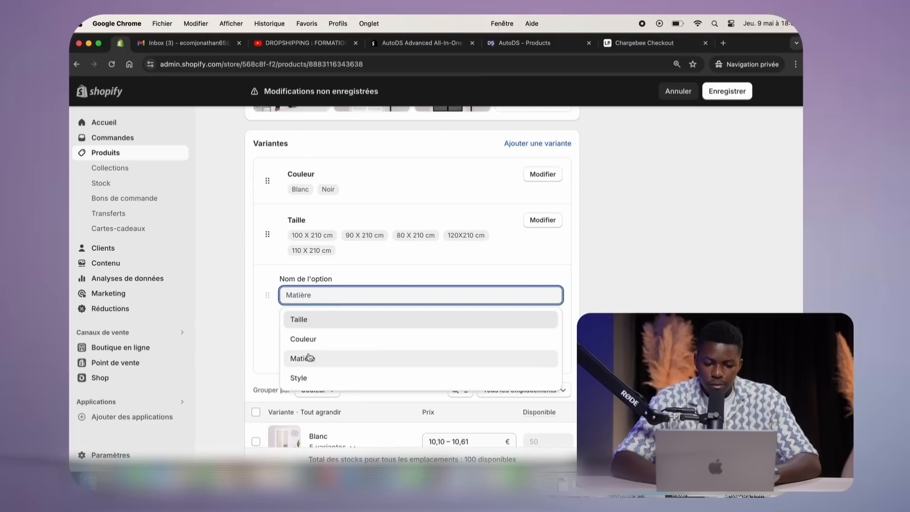
left_click(204, 318)
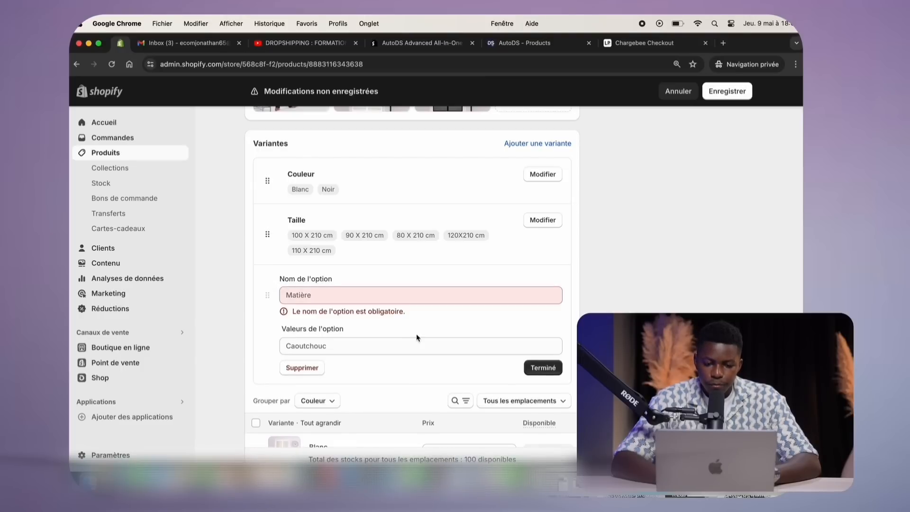
left_click(301, 367)
Save the product and select the extra product images for removal
scroll(225, 299, "up", 2)
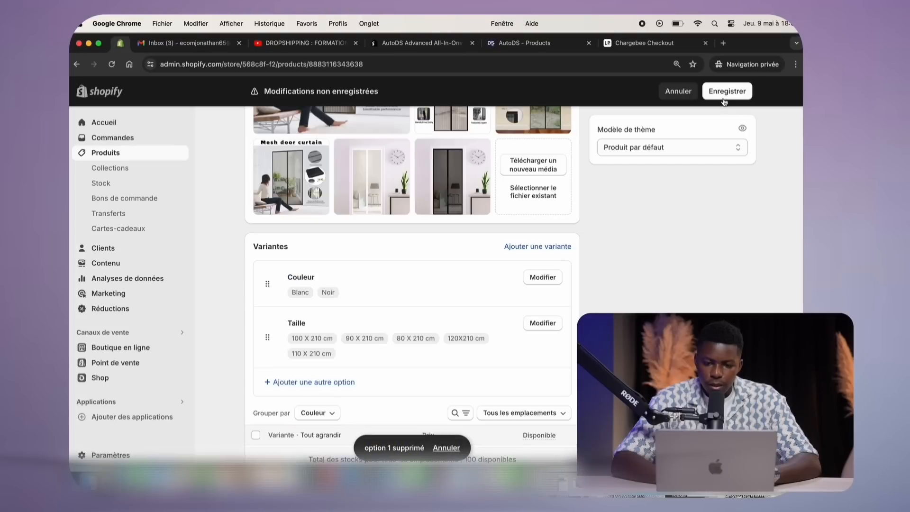
left_click(726, 91)
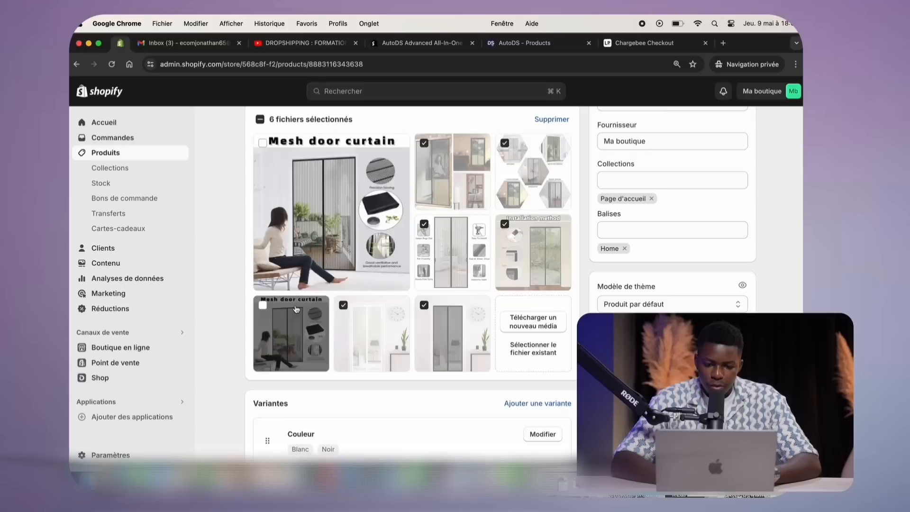
left_click(263, 305)
Delete the selected images so only the main Mesh door curtain picture remains
scroll(455, 303, "up", 2)
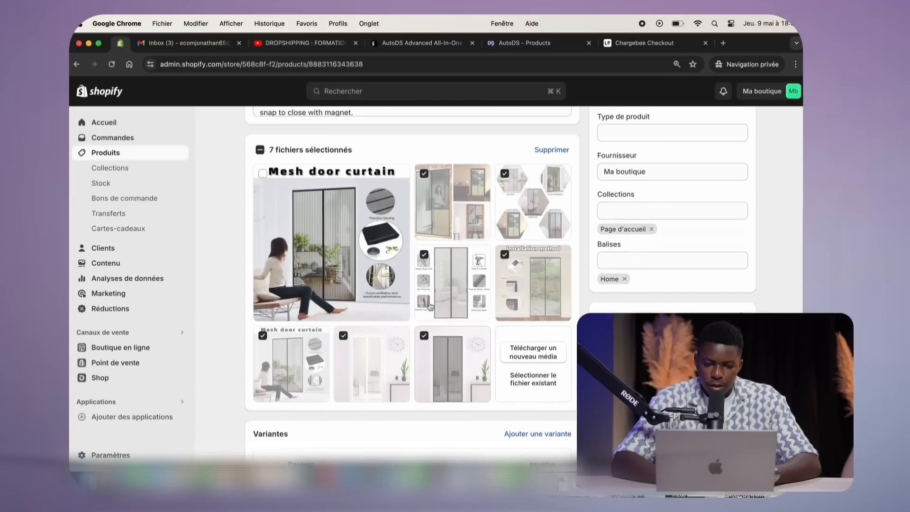
left_click(555, 168)
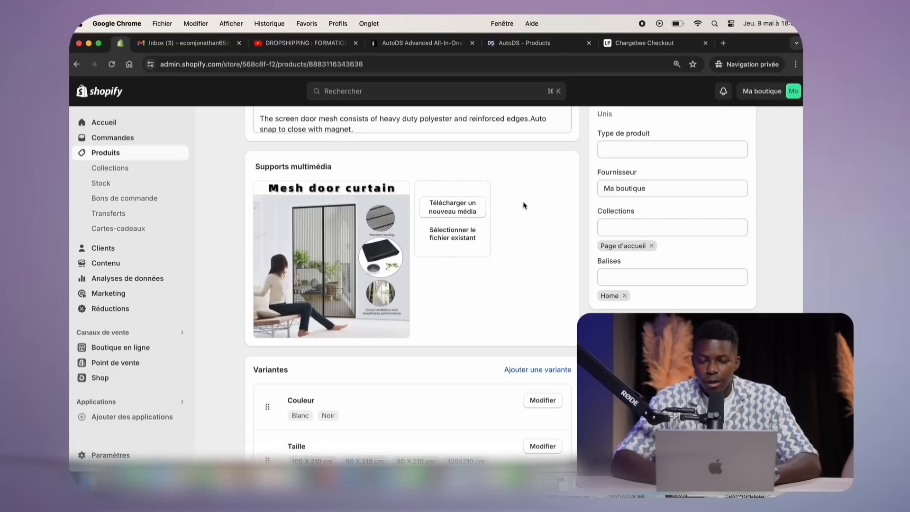
scroll(531, 208, "up", 15)
scroll(569, 223, "down", 2)
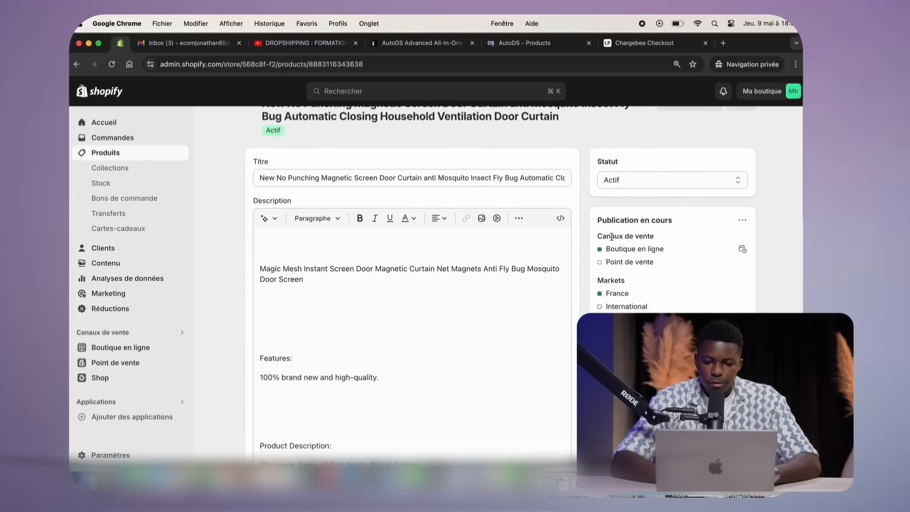
scroll(606, 237, "up", 1)
scroll(607, 232, "down", 8)
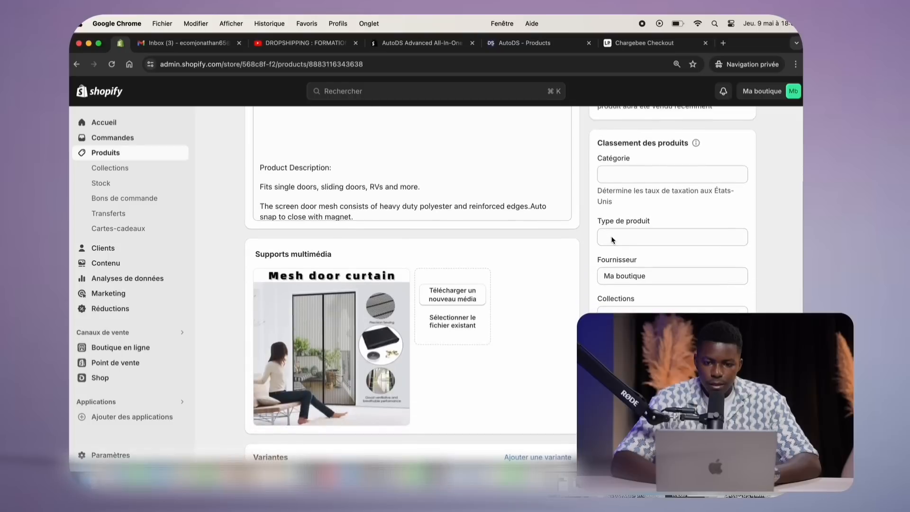
scroll(610, 238, "up", 8)
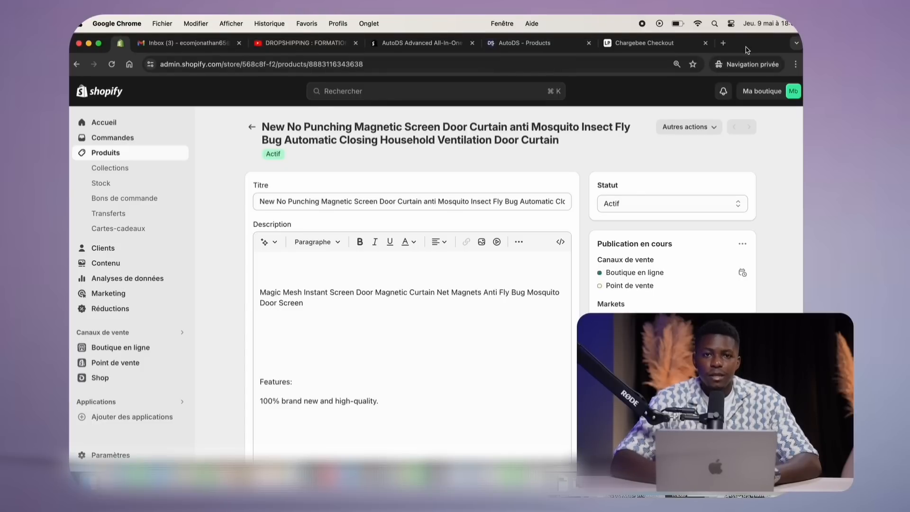
left_click_drag(747, 50, 747, 84)
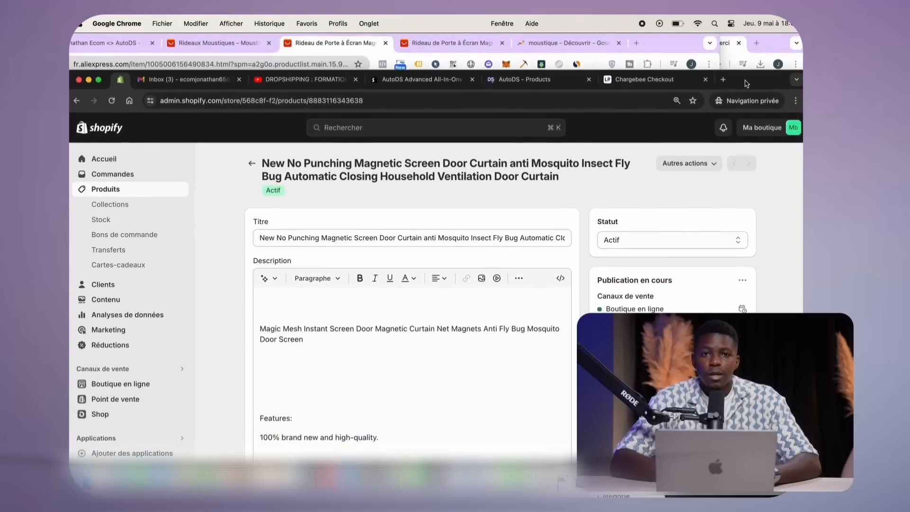
Ask ChatGPT for invented 7–8 letter e-commerce domain names and select Nurali
left_click(673, 48)
double_click(675, 45)
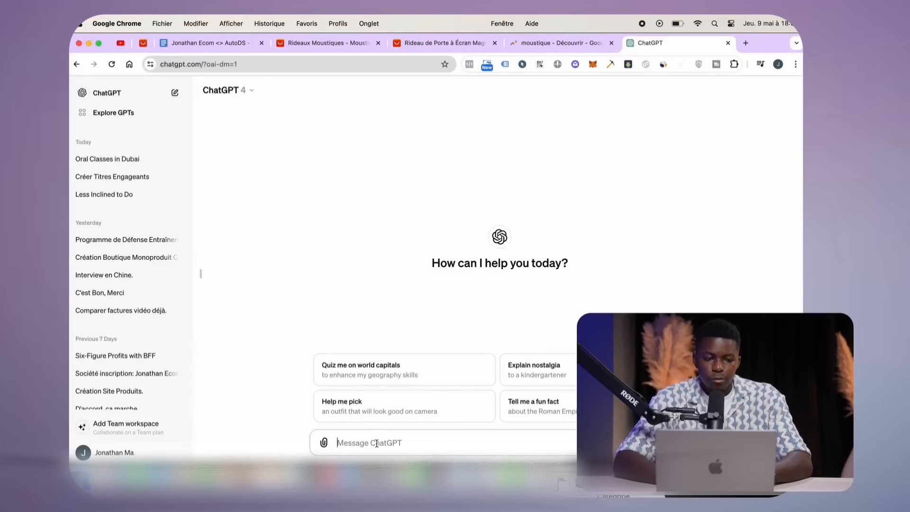
left_click(200, 273)
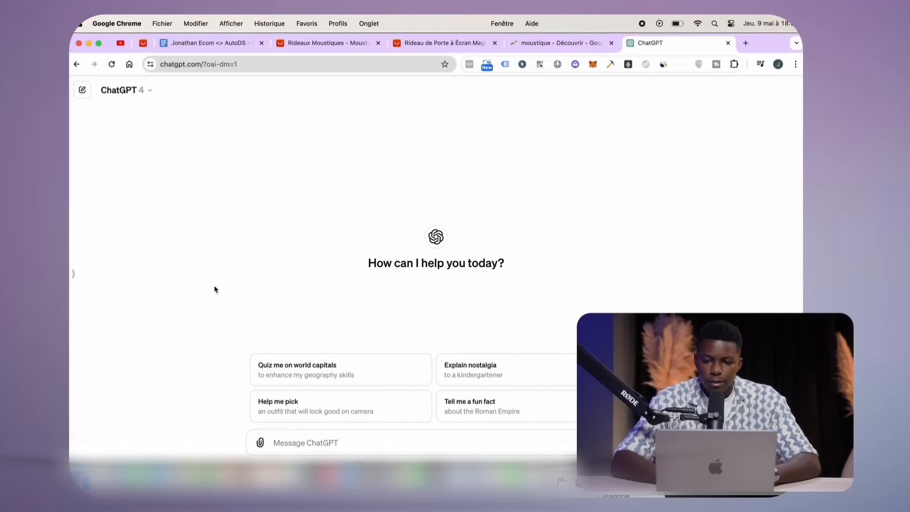
left_click(272, 449)
type("Tr")
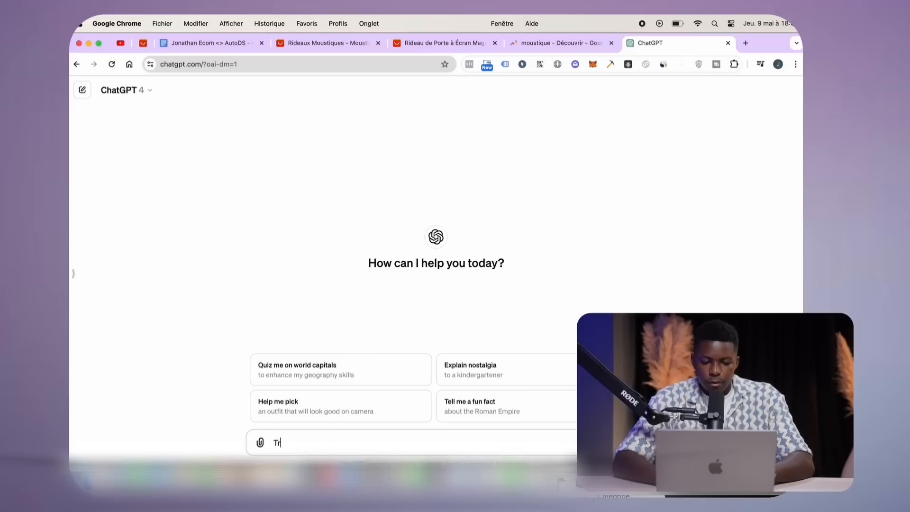
type("ansmet moi un nom de domaine")
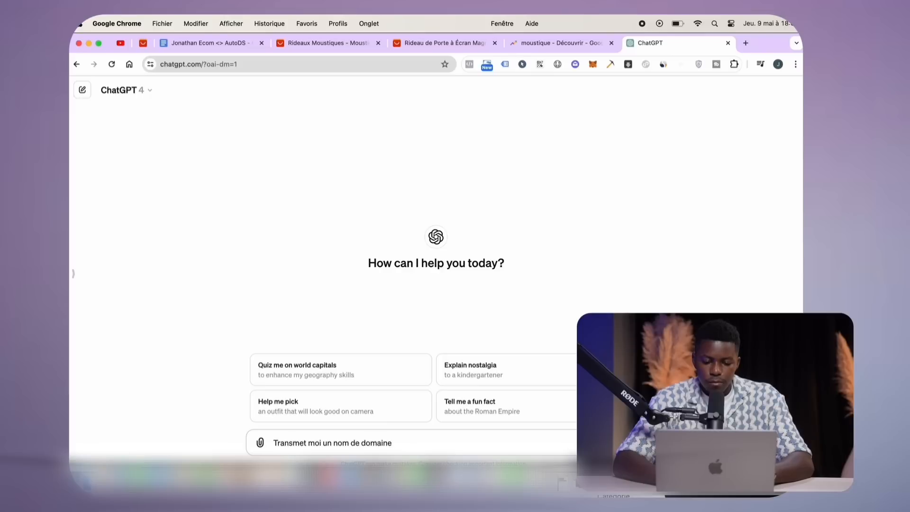
type(" pour ma boutique ")
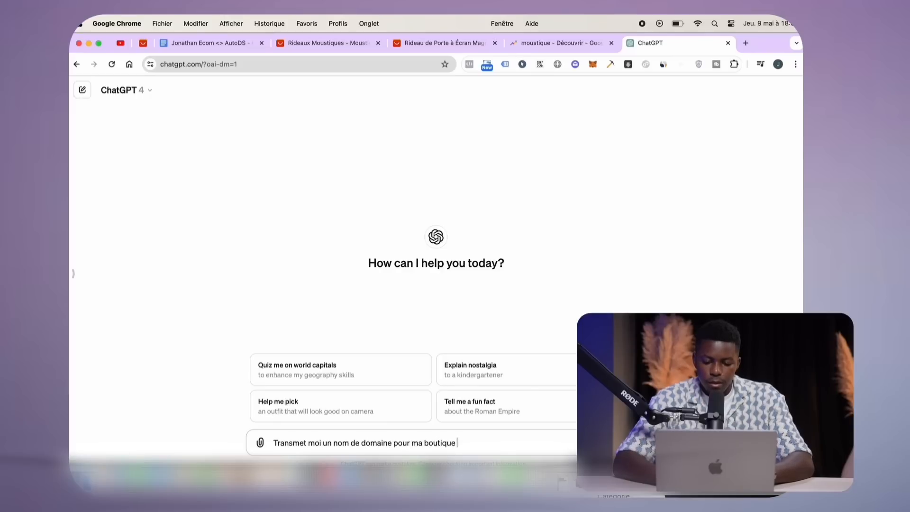
type("e-commerce en ")
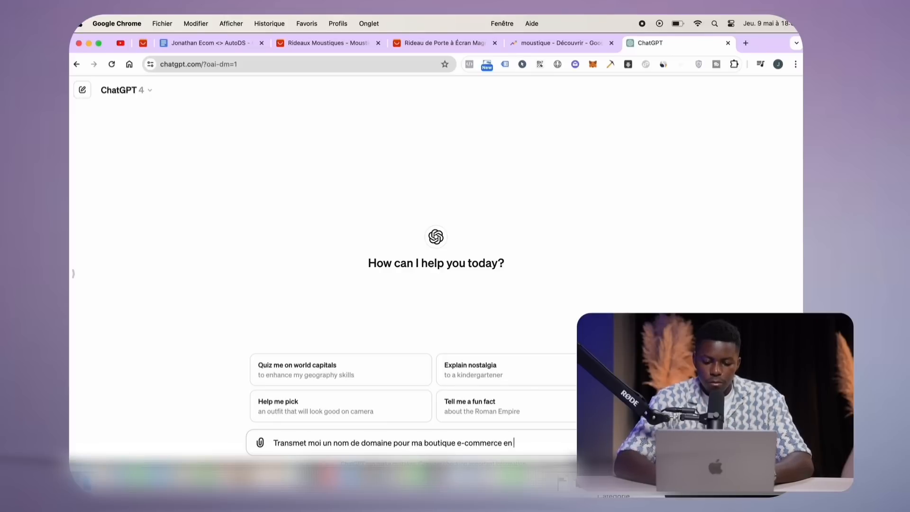
type("7 ou lettre")
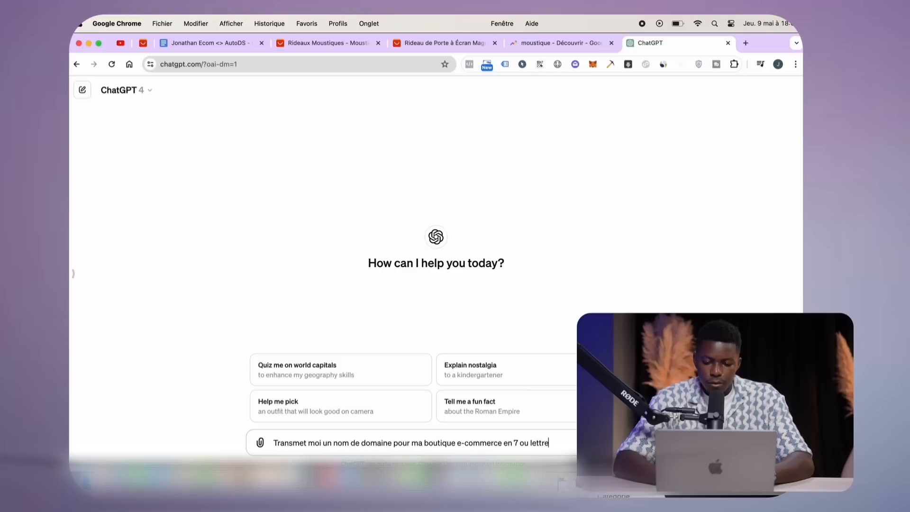
key("BackSpace")
key("BackSpace")
key("BackSpace")
key("BackSpace")
key("BackSpace")
key("BackSpace")
type("8 lettres et s")
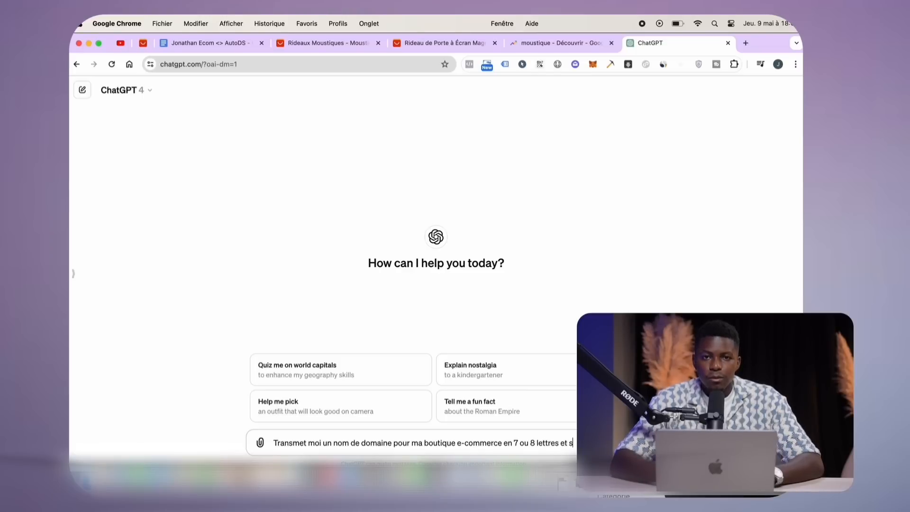
type("ans aucune signification")
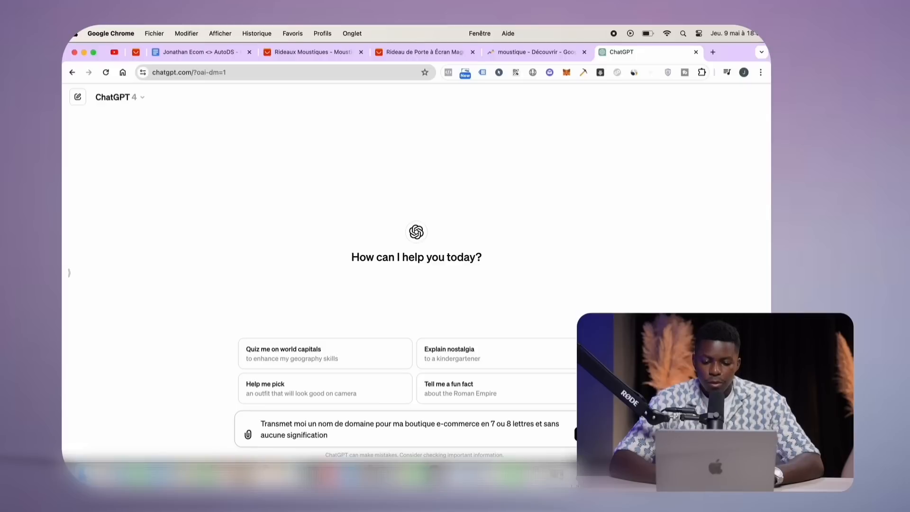
key("Return")
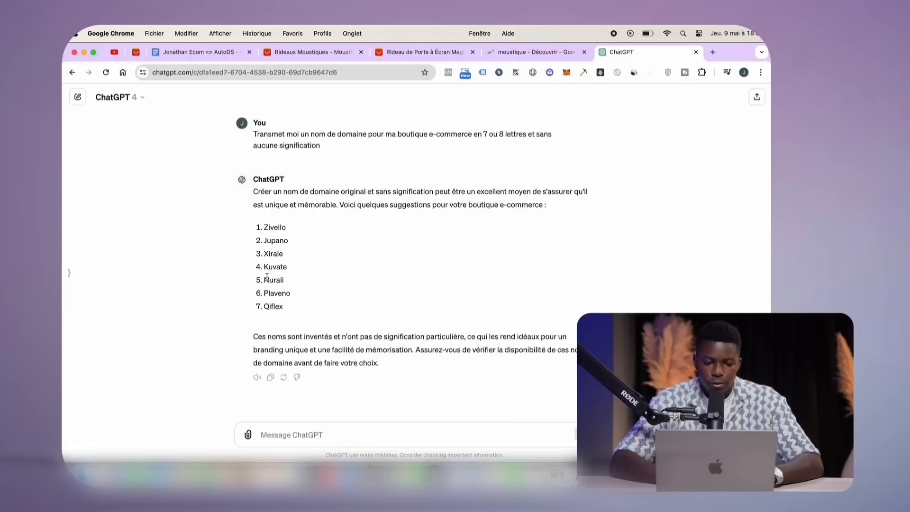
double_click(269, 280)
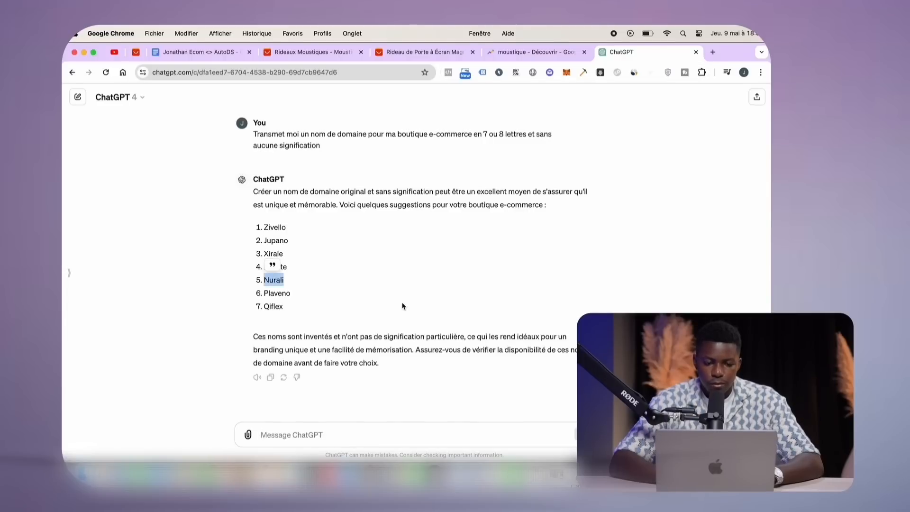
left_click(713, 52)
Search the web for Namelix and open the Namelix website
type("name")
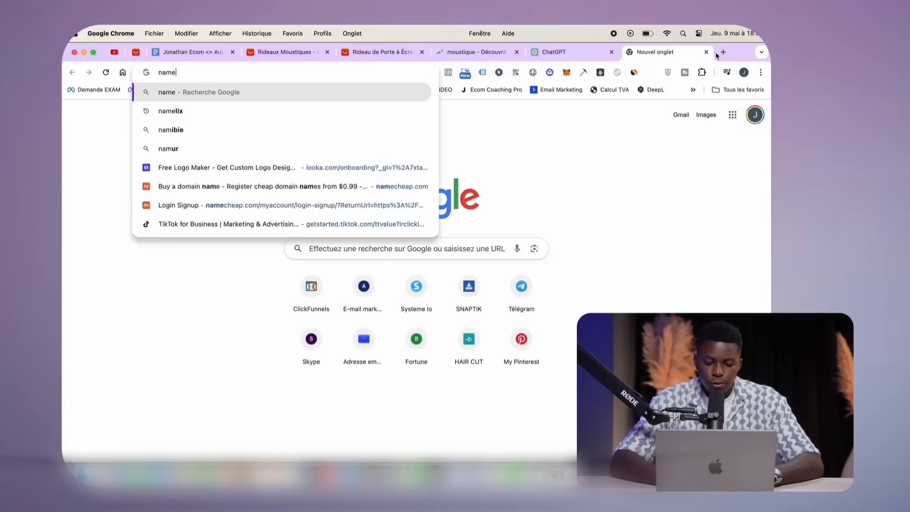
type("lix")
key("Return")
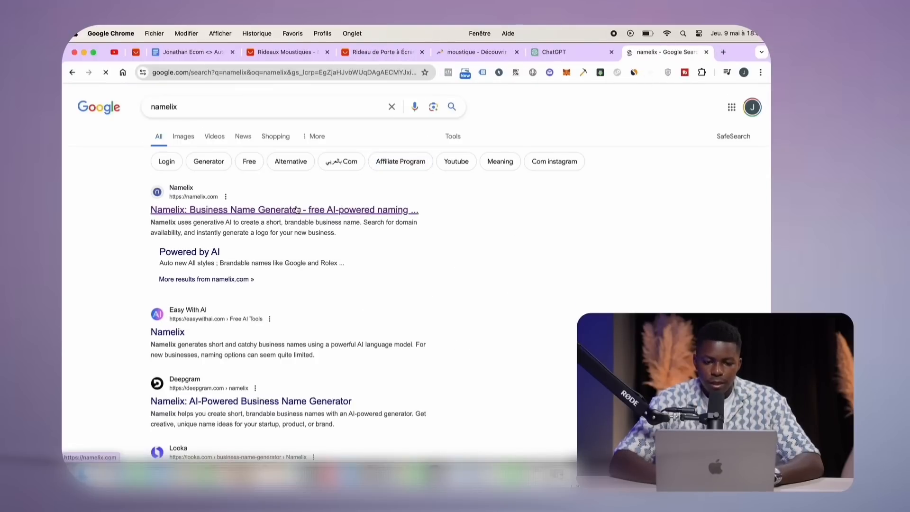
left_click(297, 209)
Generate brand name ideas for 'Moustique rideaux' with the default style and Medium randomness
left_click(291, 256)
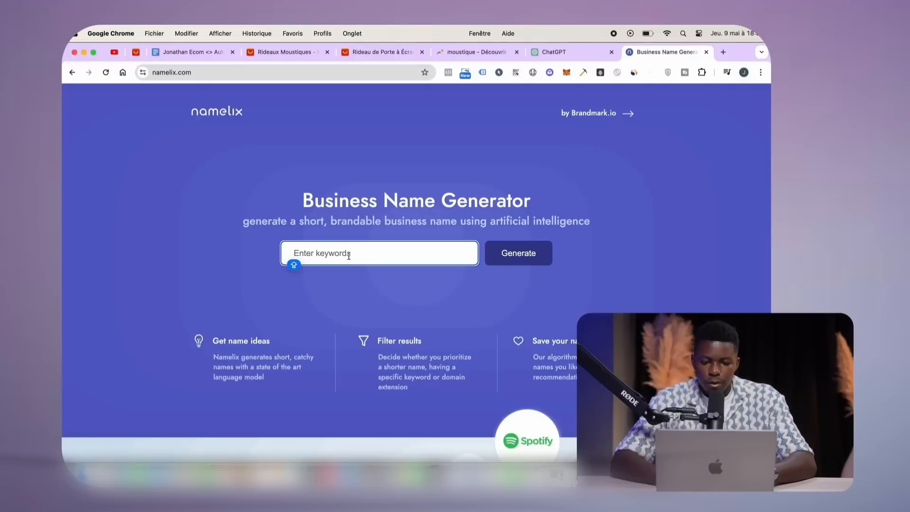
type("Moustique")
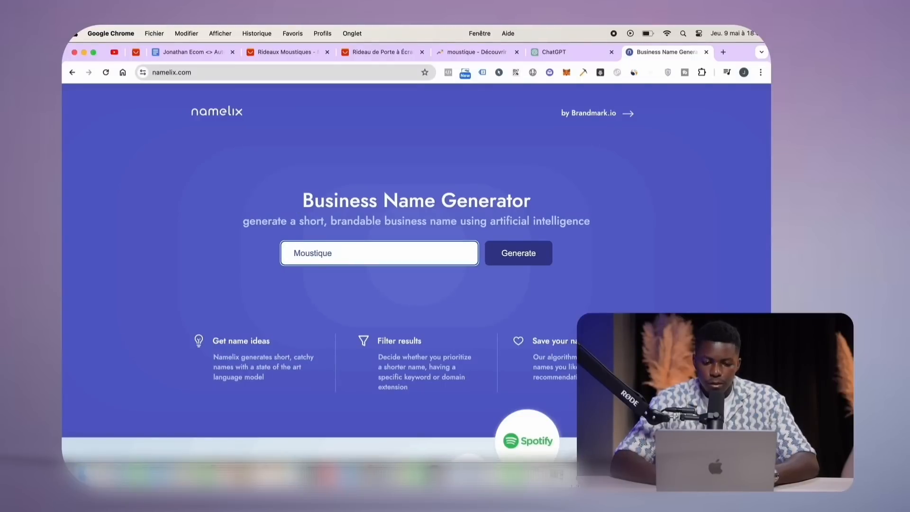
type(" rideaux")
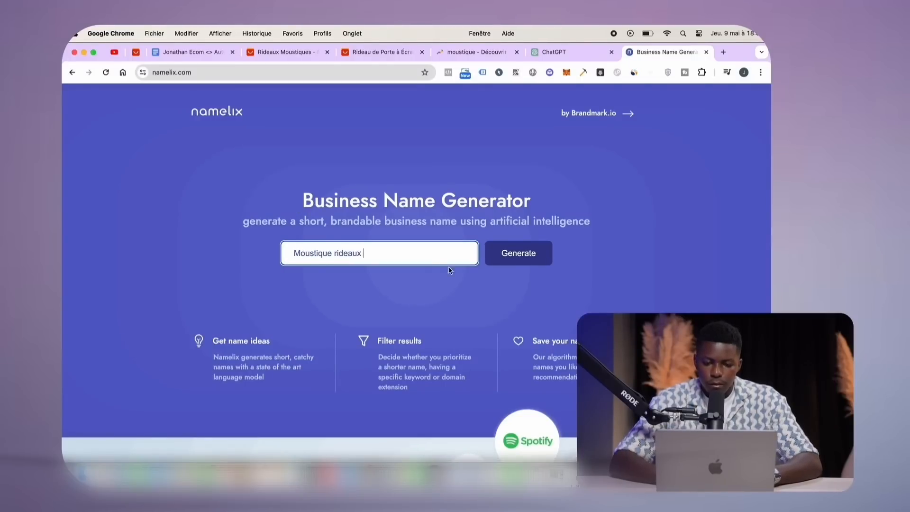
left_click(478, 271)
left_click(514, 254)
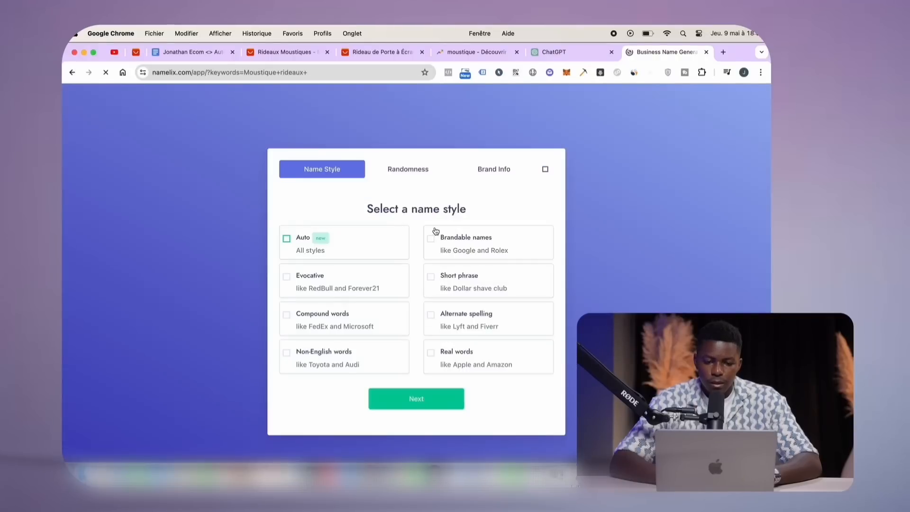
left_click(439, 406)
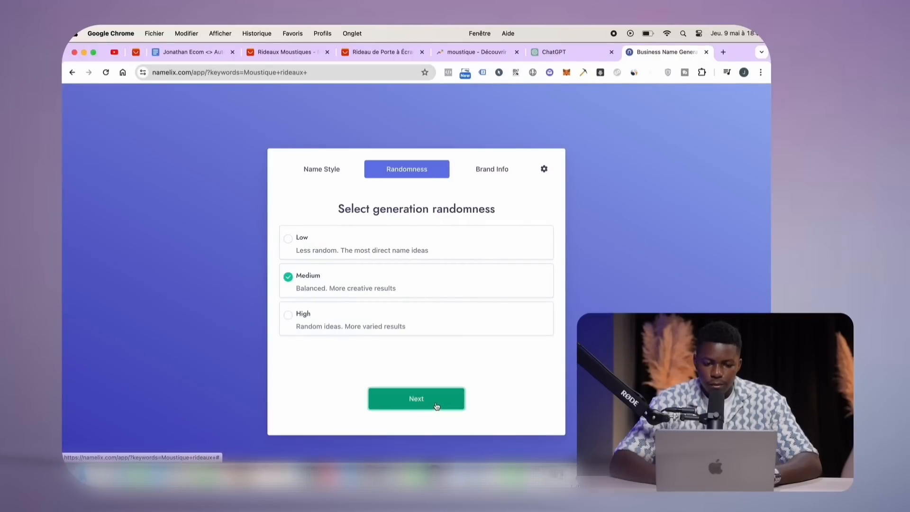
left_click(436, 406)
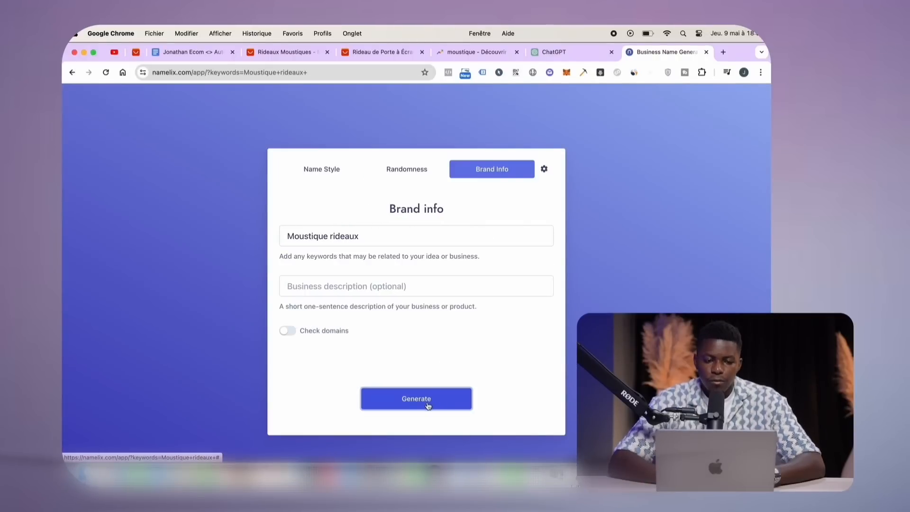
left_click(428, 405)
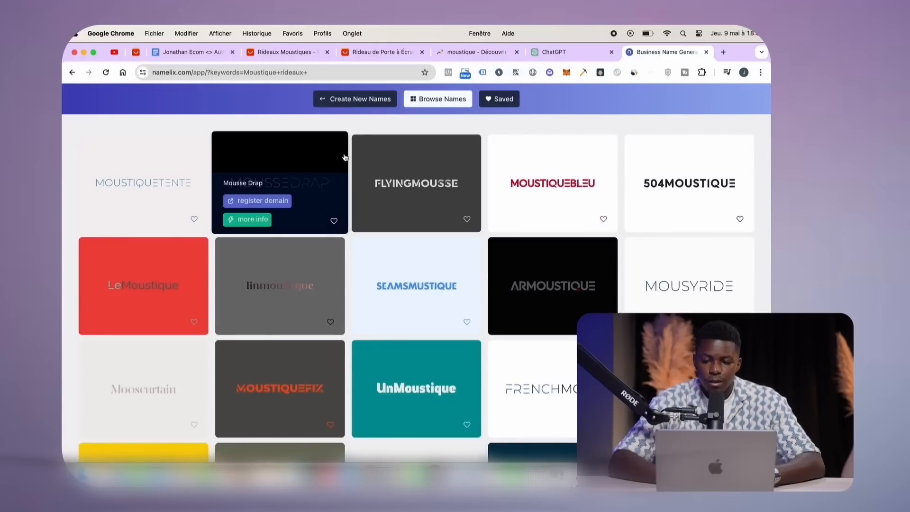
Look over suggestions like MousseDrap and MoustiqueBleu, then return to the ChatGPT shop names
mouse_move(338, 249)
mouse_move(496, 169)
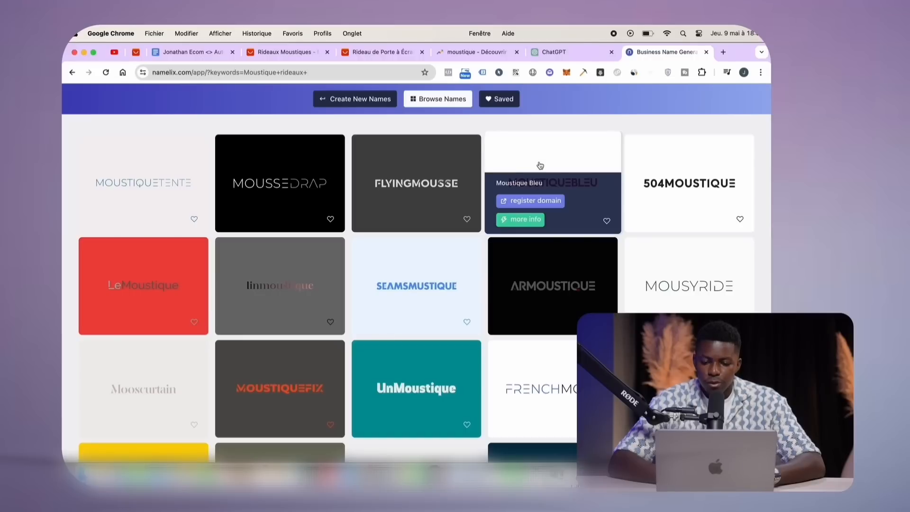
mouse_move(303, 168)
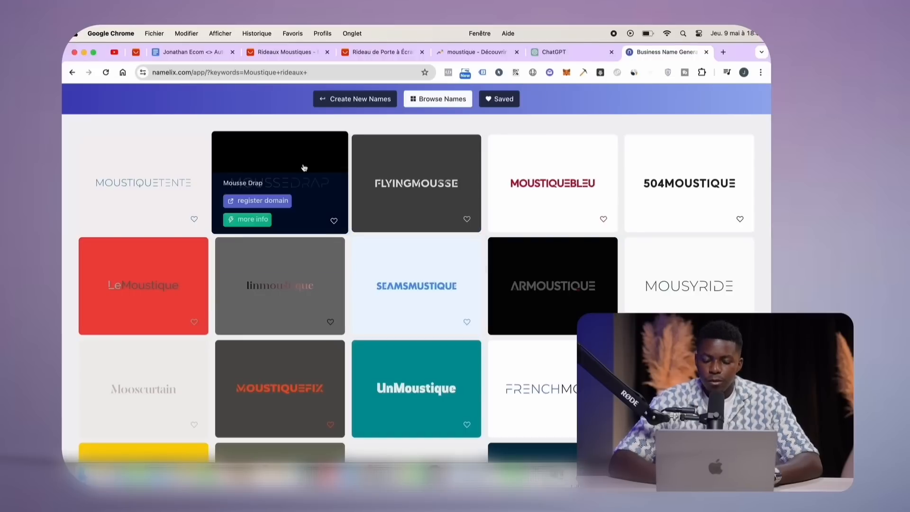
mouse_move(544, 167)
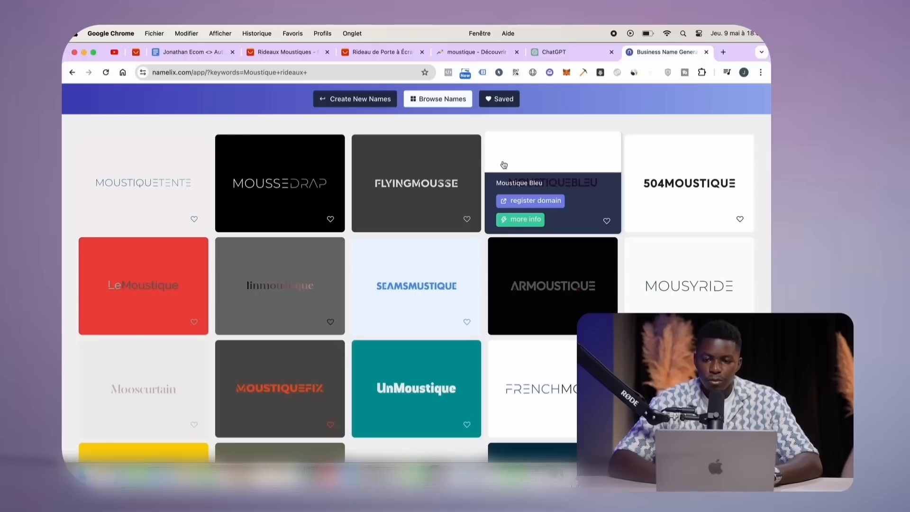
left_click(554, 52)
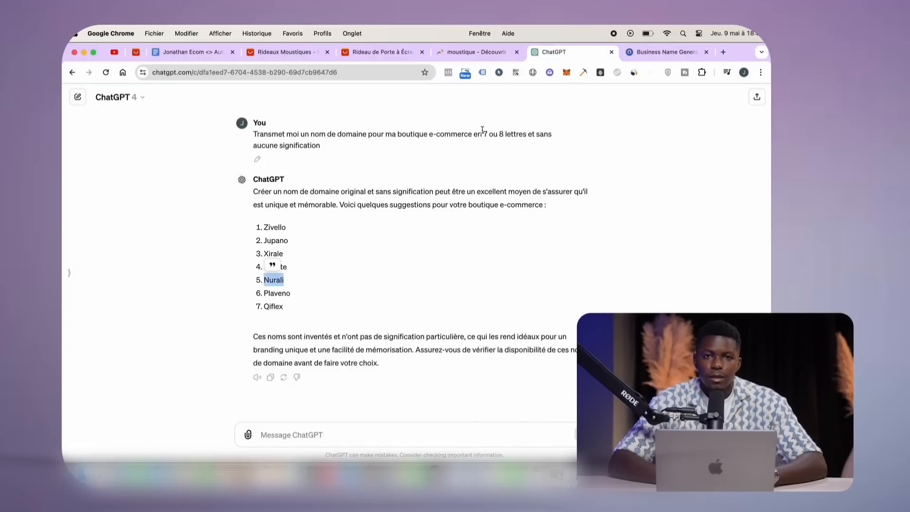
Search Google for canva in a private window and open the Canva website
left_click(684, 56)
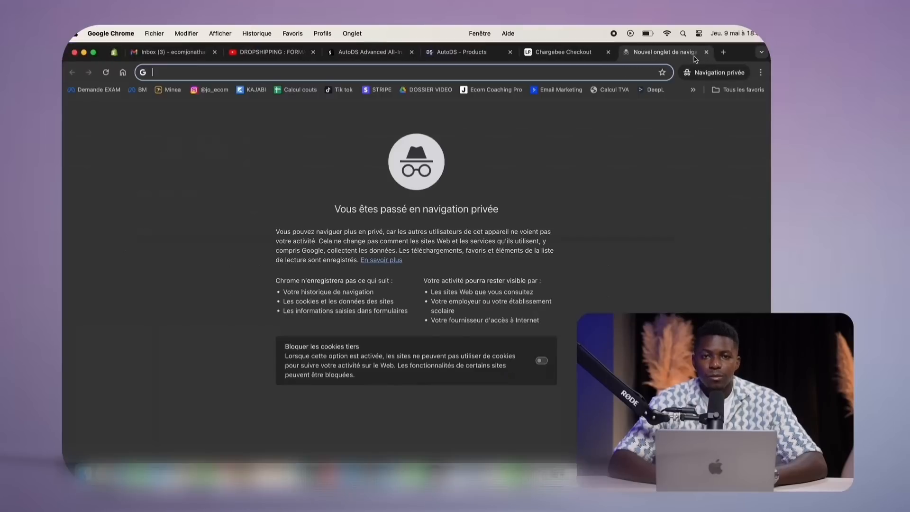
type("canva")
key("Return")
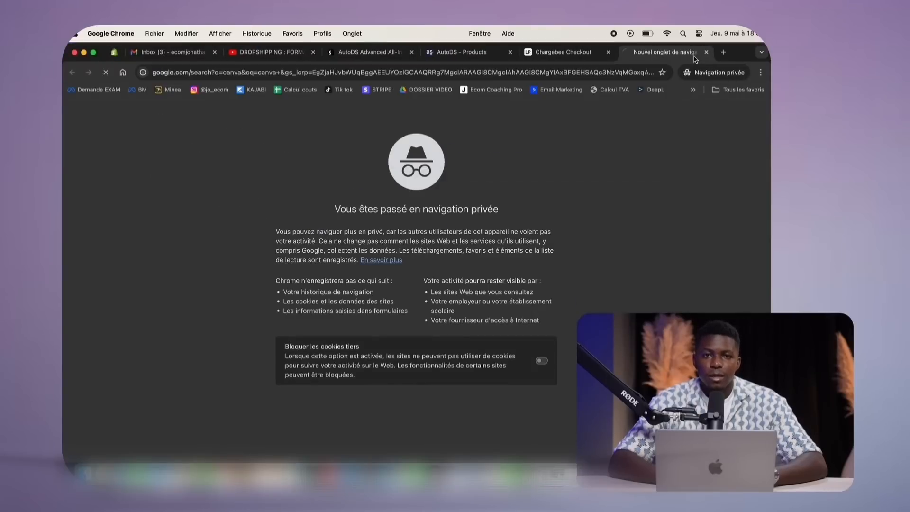
left_click(216, 191)
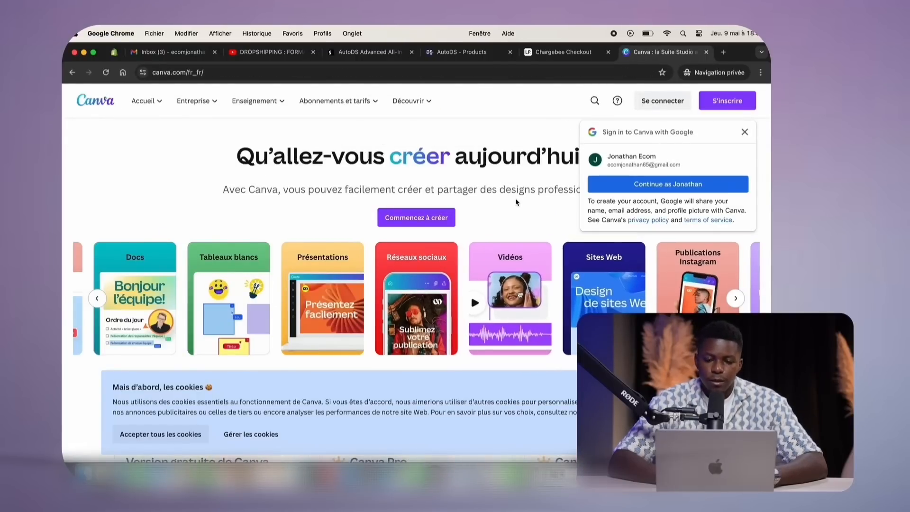
Sign up to Canva with the Google account and decline the Canva Pro free trial with Peut-être plus tard
scroll(519, 161, "down", 5)
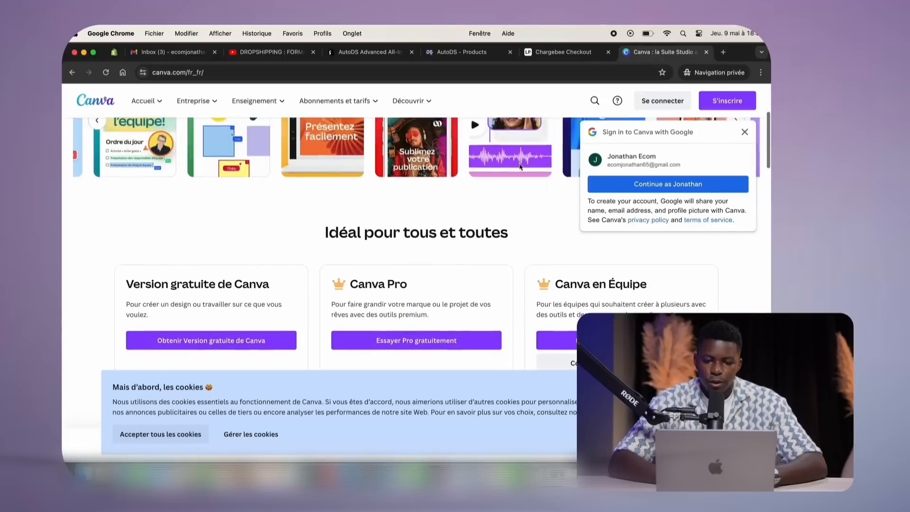
scroll(520, 164, "up", 5)
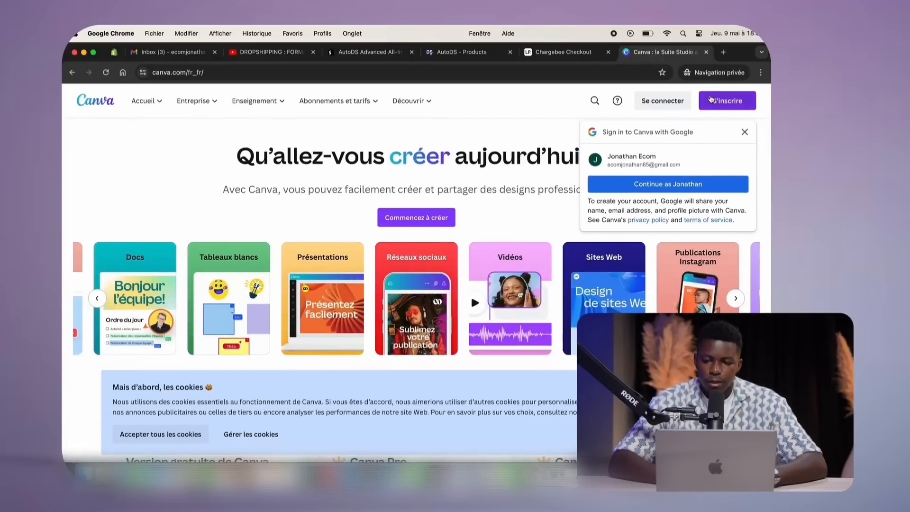
left_click(710, 103)
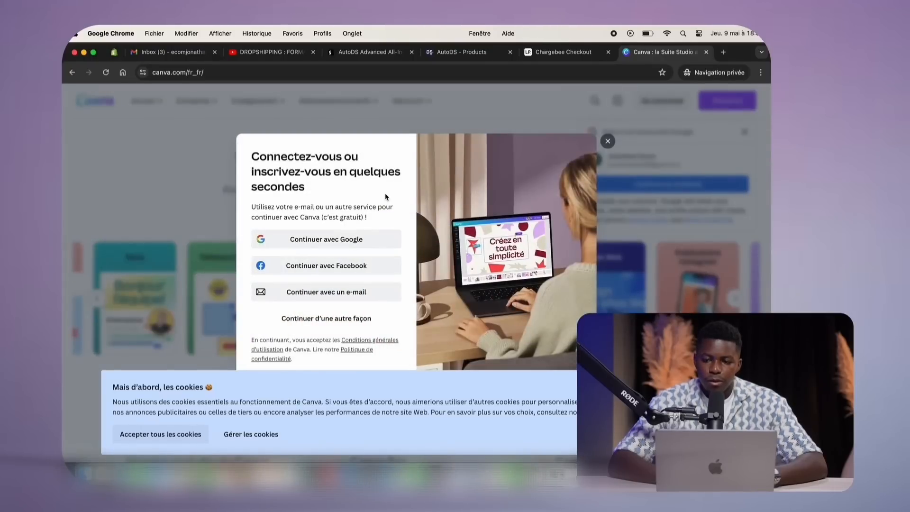
left_click(608, 141)
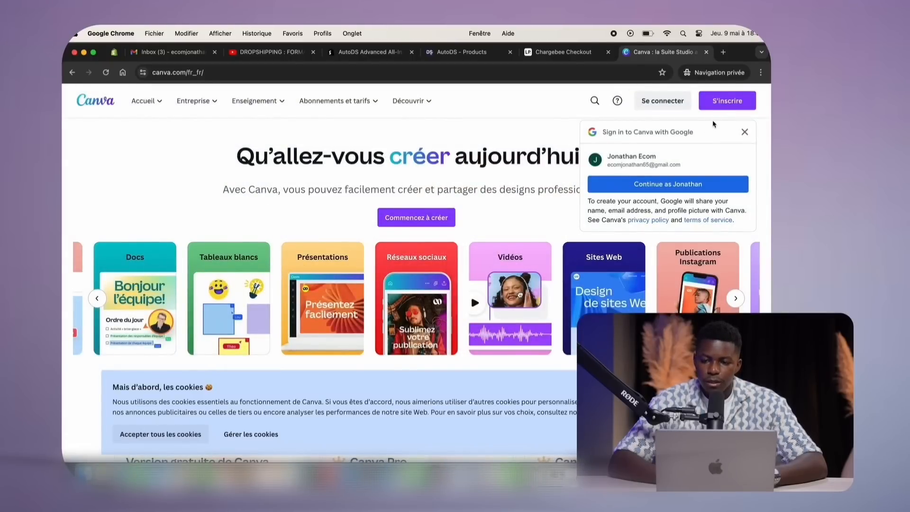
left_click(713, 105)
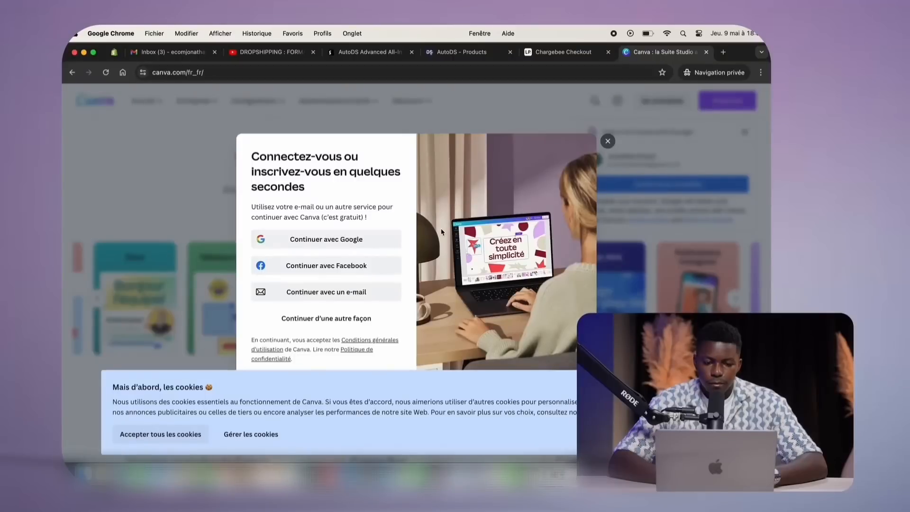
left_click(344, 242)
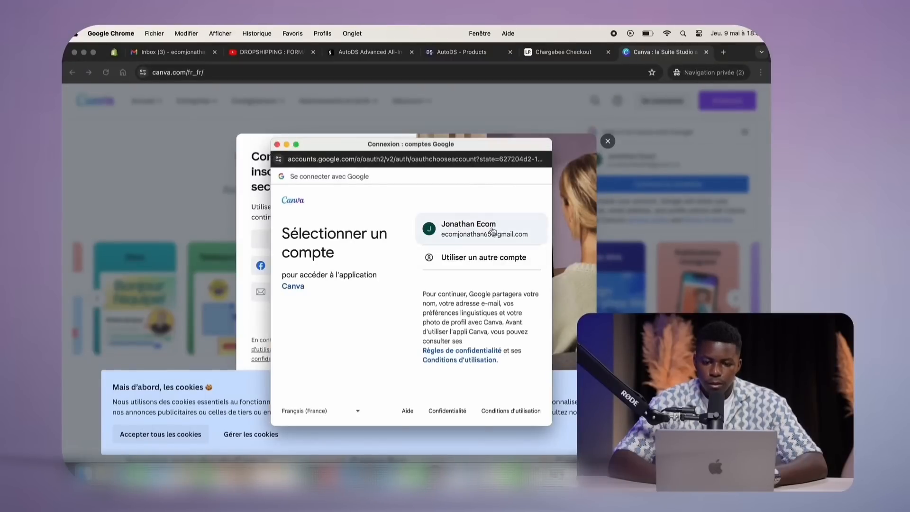
left_click(454, 236)
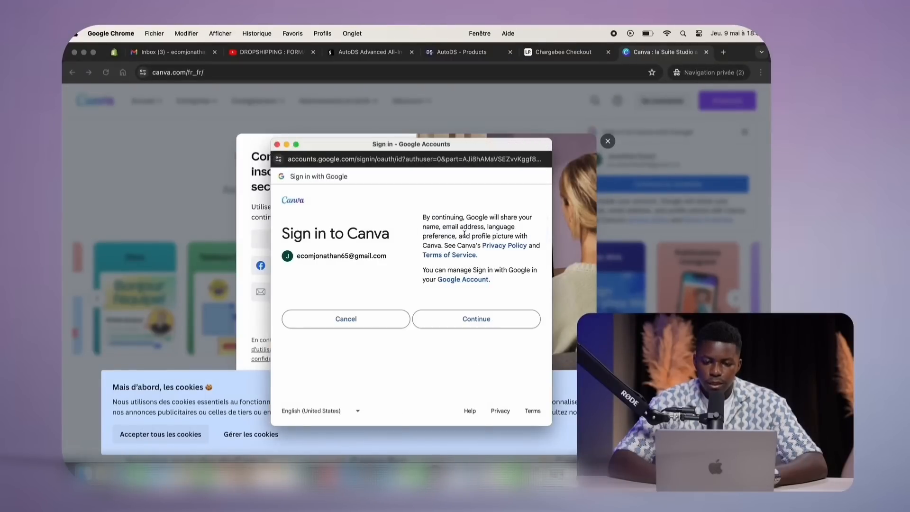
left_click(476, 321)
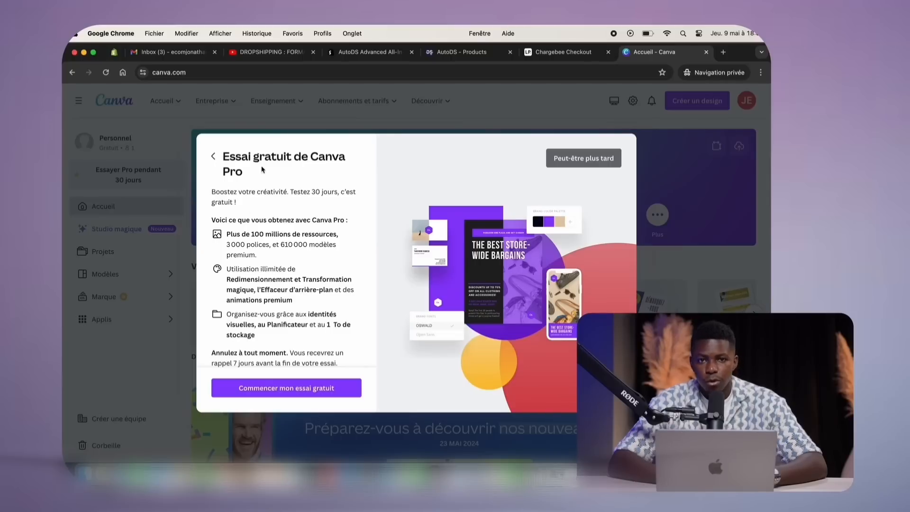
scroll(266, 201, "down", 1)
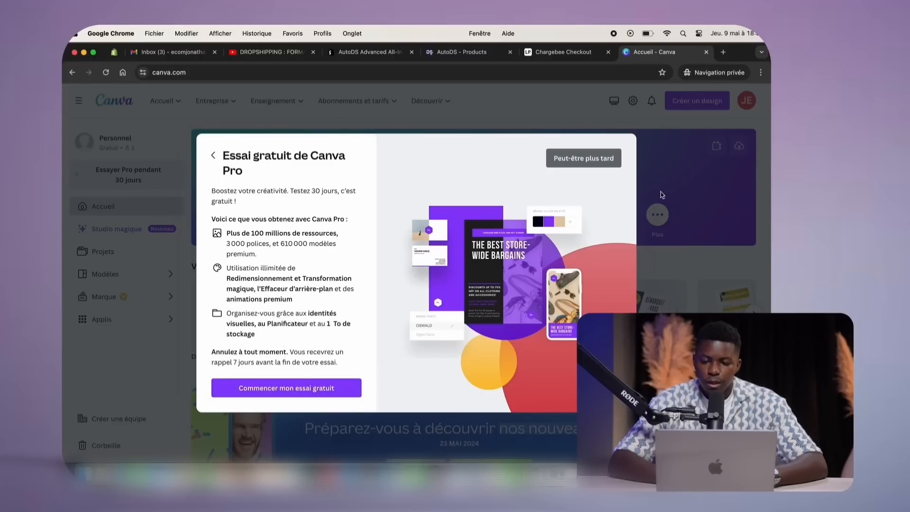
left_click(580, 162)
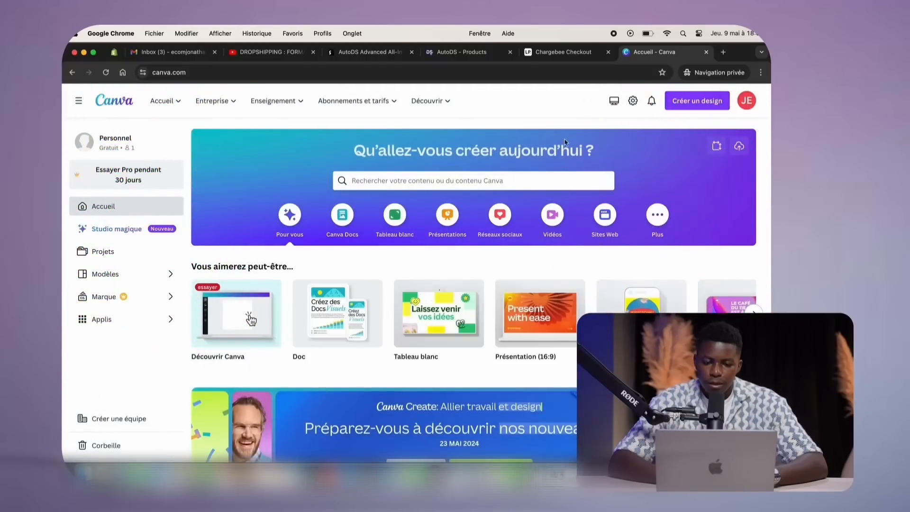
Start a blank Logo design from Créer un design and finish the four-tip intro tour
left_click(694, 102)
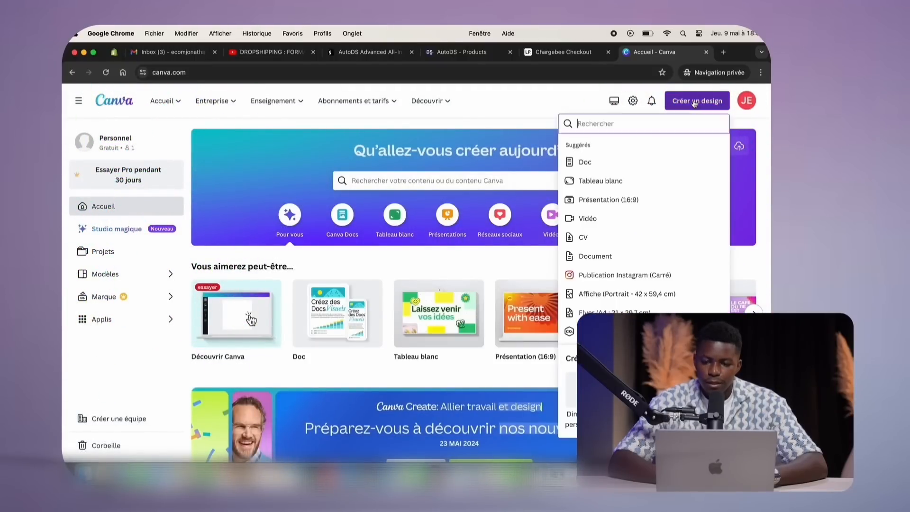
scroll(635, 184, "down", 2)
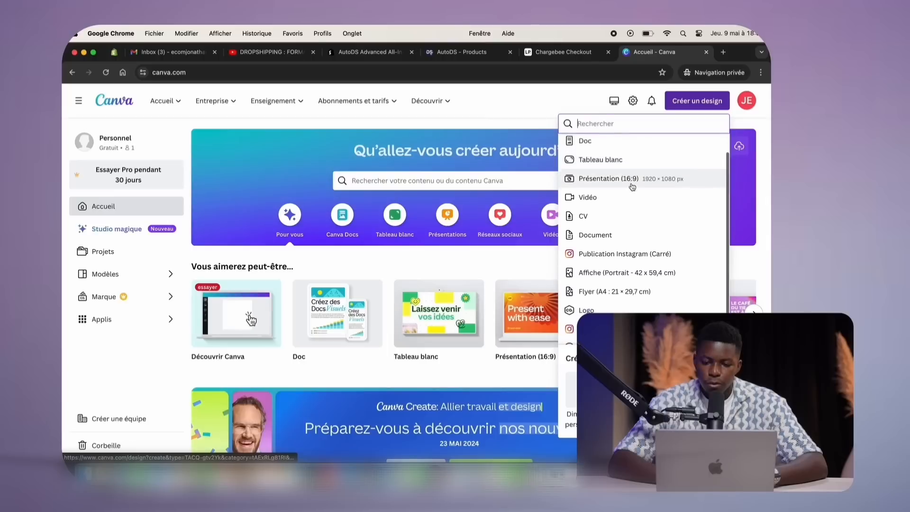
left_click(589, 293)
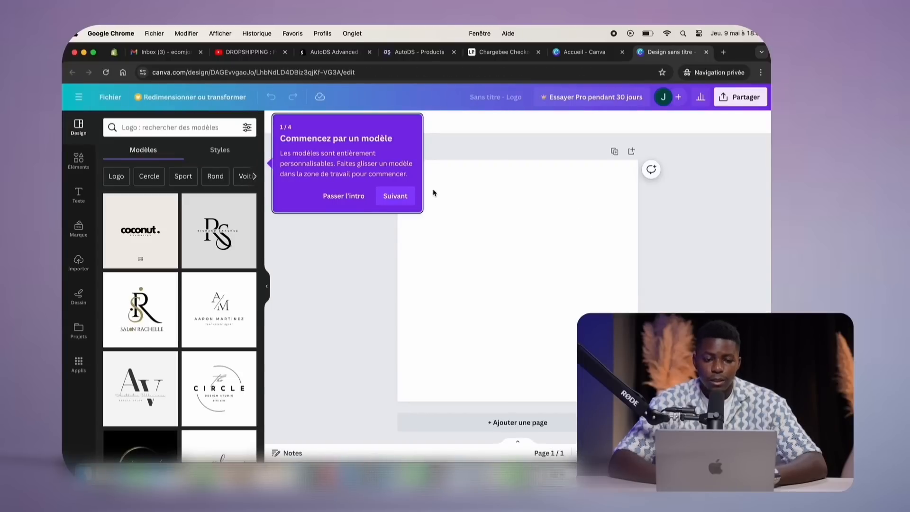
left_click(396, 196)
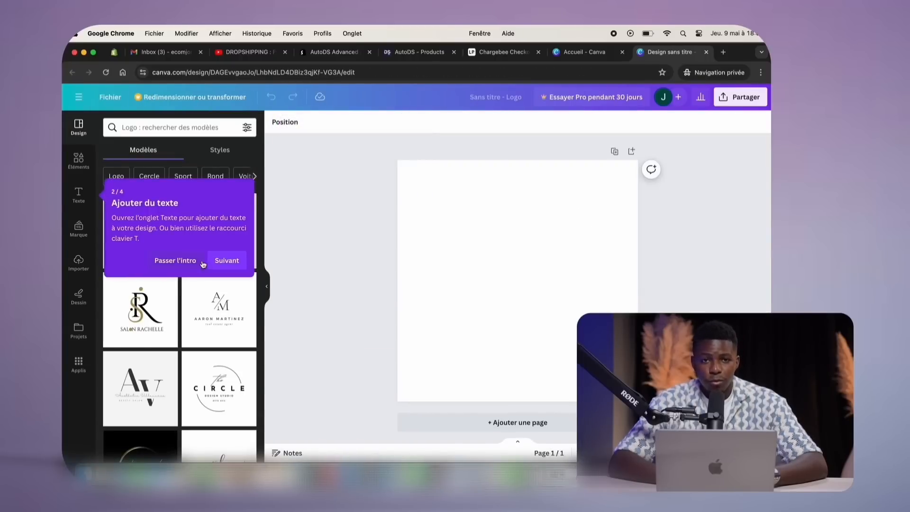
left_click(222, 264)
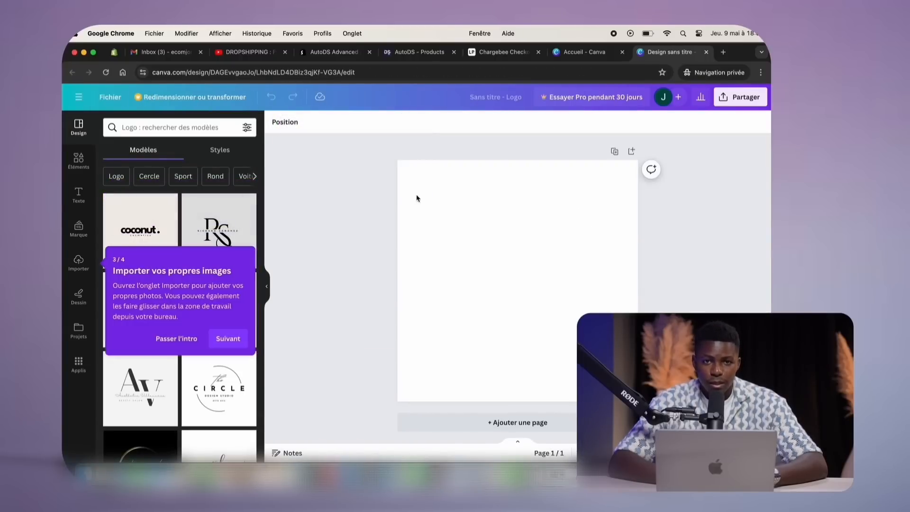
left_click(225, 337)
left_click(739, 209)
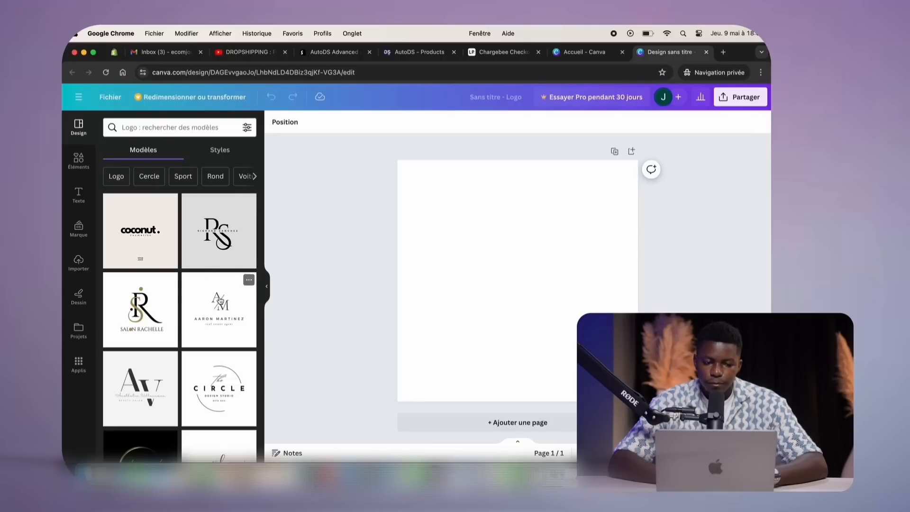
Browse logo template categories such as Logo nom, Logo marque, Logos minimalistes and Initiales
scroll(223, 294, "down", 5)
scroll(220, 294, "up", 5)
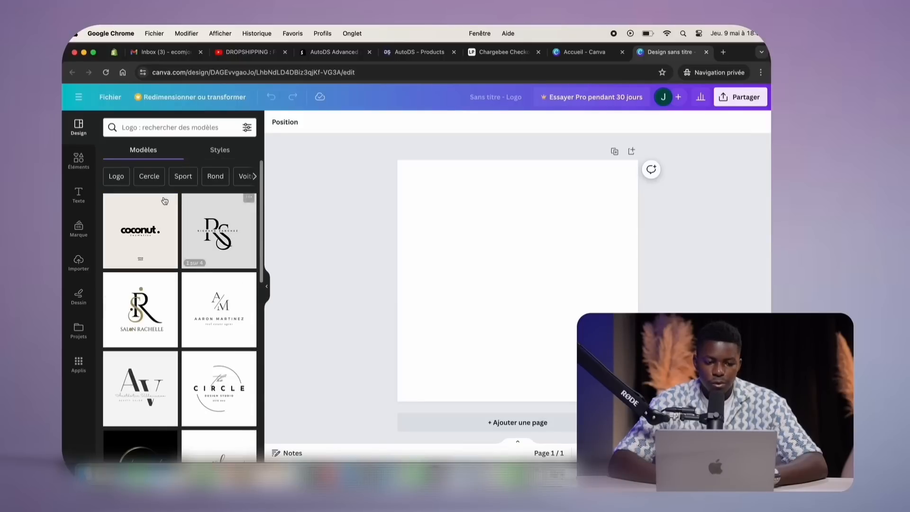
left_click(119, 176)
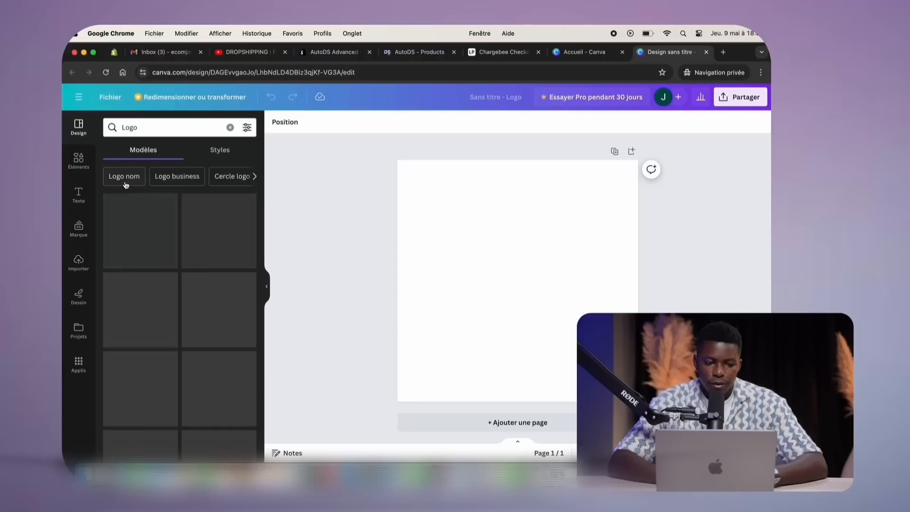
left_click(134, 175)
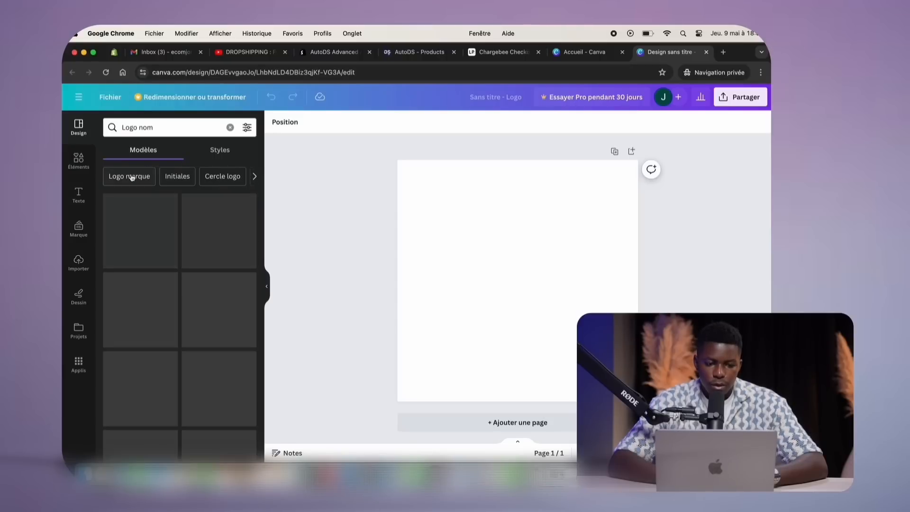
left_click(149, 183)
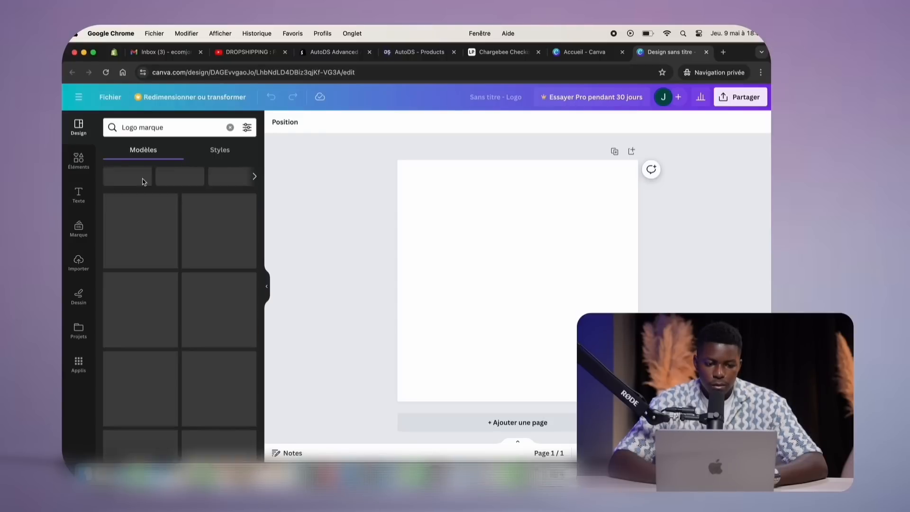
left_click(153, 182)
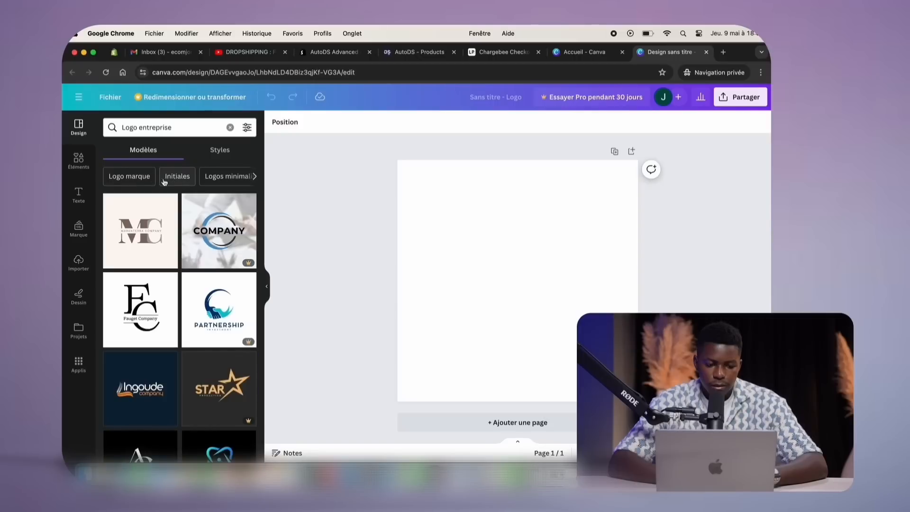
left_click(143, 180)
left_click(234, 176)
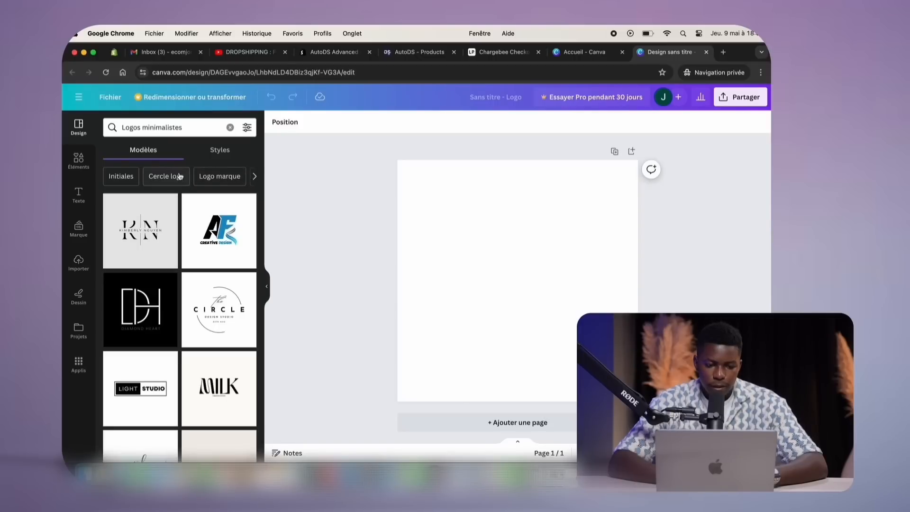
left_click(117, 182)
left_click(165, 177)
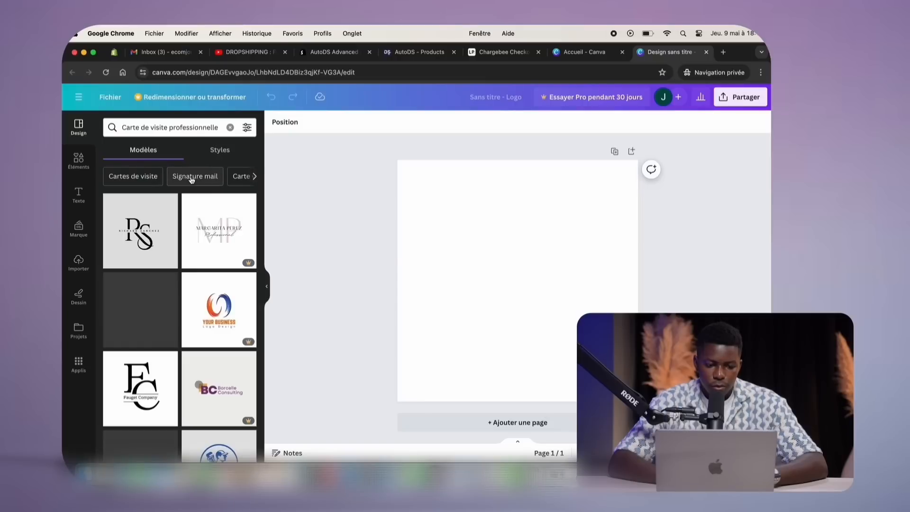
Apply the cream 'concepta.' logo template to the blank page
scroll(256, 178, "right", 5)
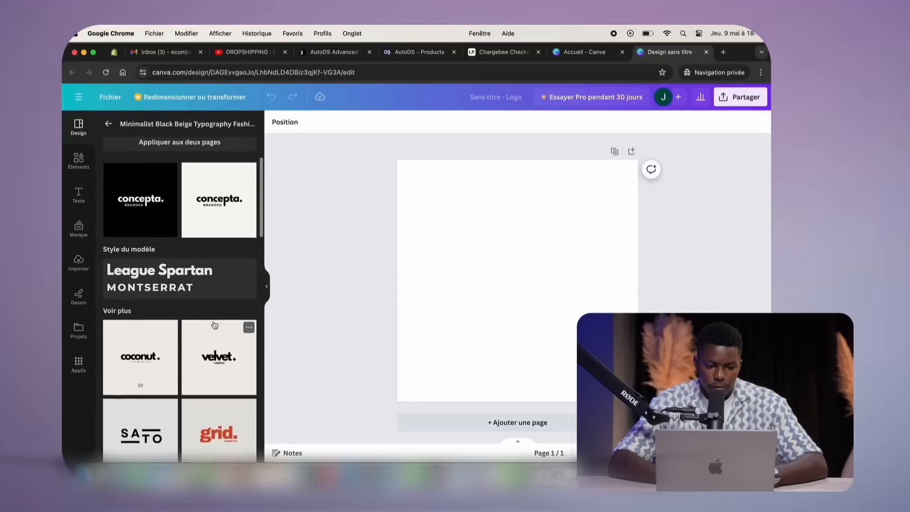
scroll(220, 270, "up", 2)
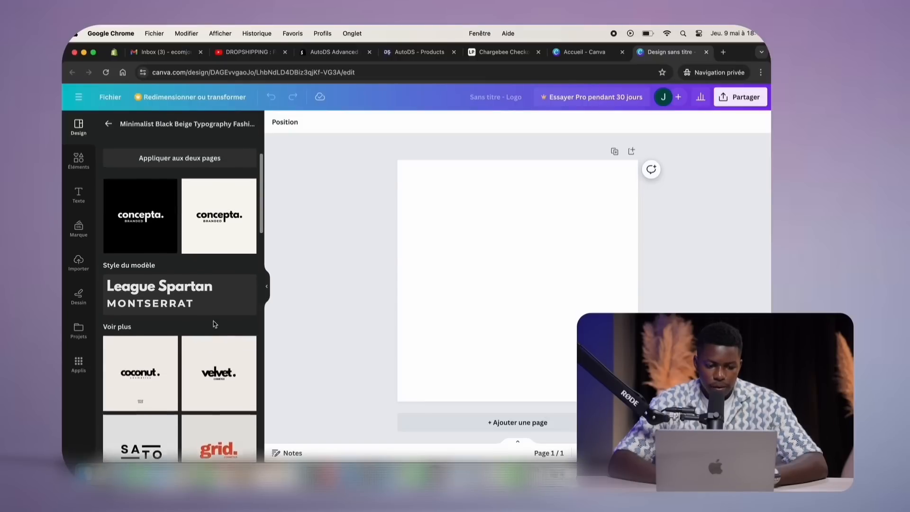
left_click(221, 269)
left_click(412, 268)
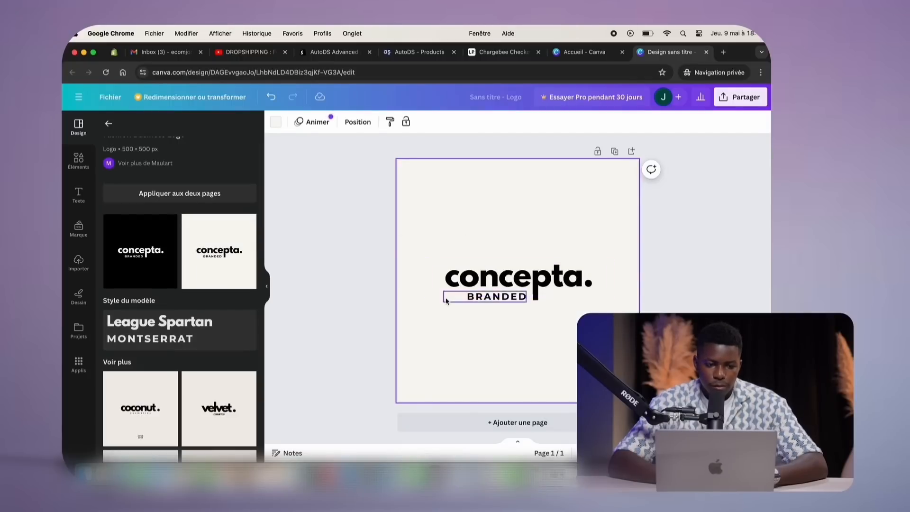
Replace the 'concepta.' name with 'Nurali' copied from ChatGPT, removing the list numbering
left_click(506, 279)
left_click(507, 280)
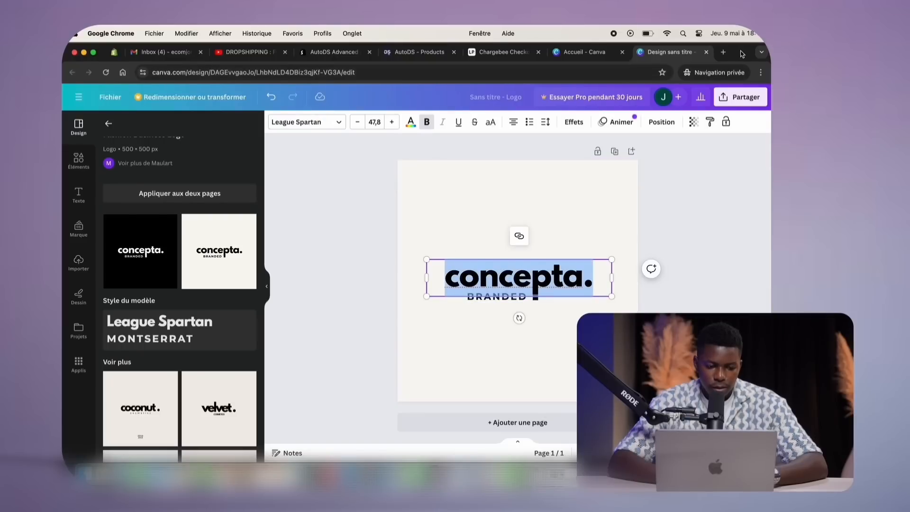
left_click_drag(739, 57, 740, 82)
left_click(505, 54)
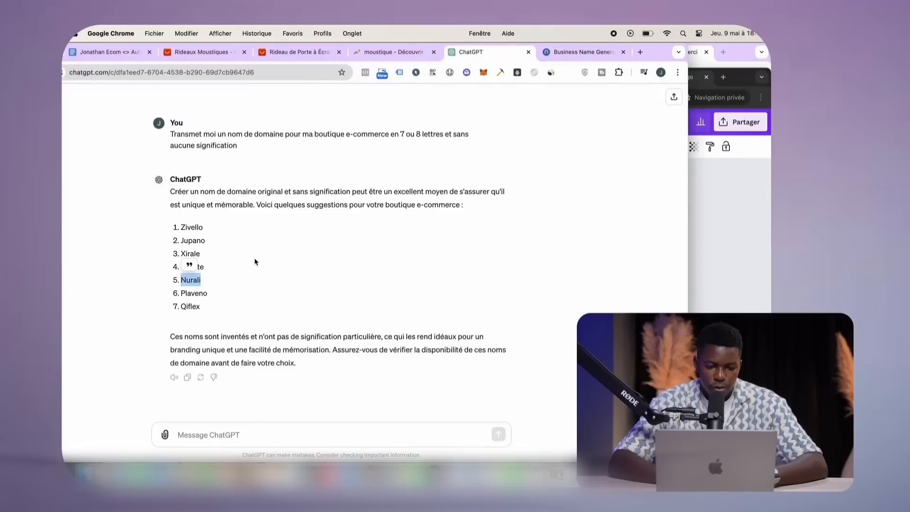
key("super+c")
left_click(745, 274)
left_click(501, 303)
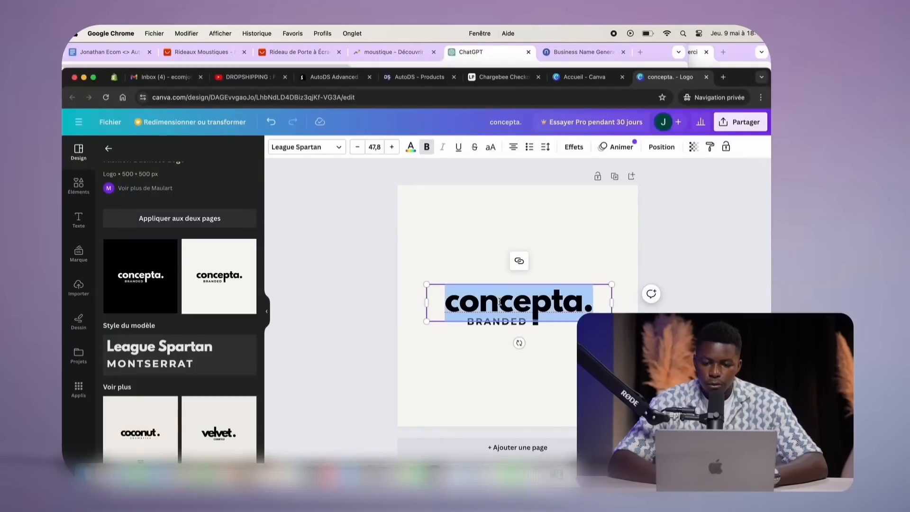
key("super+v")
key("BackSpace")
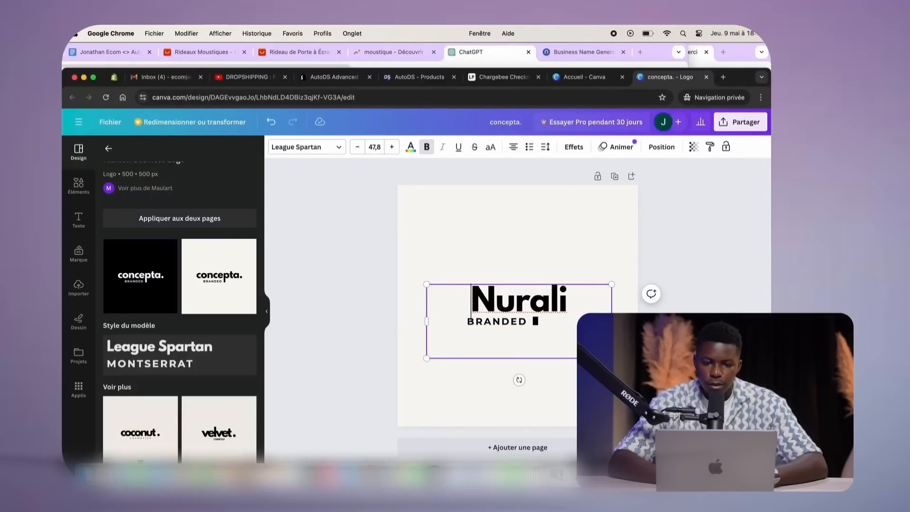
left_click(354, 299)
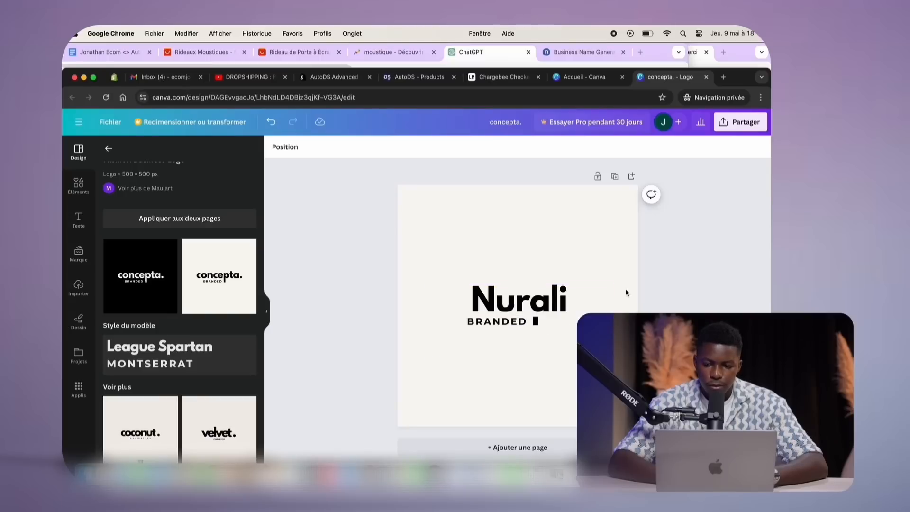
Retype the BRANDED tagline as 'BRANDING' in capitals
left_click(484, 322)
left_click(535, 322)
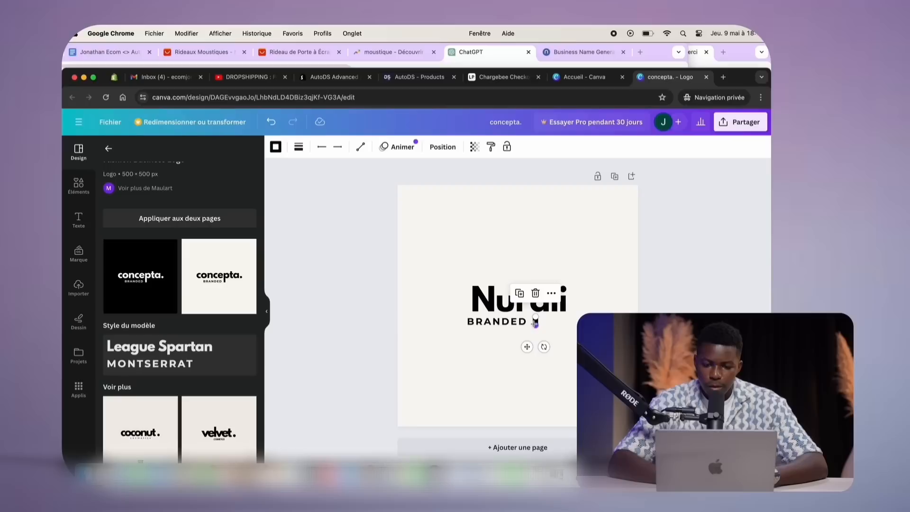
left_click(477, 324)
double_click(476, 324)
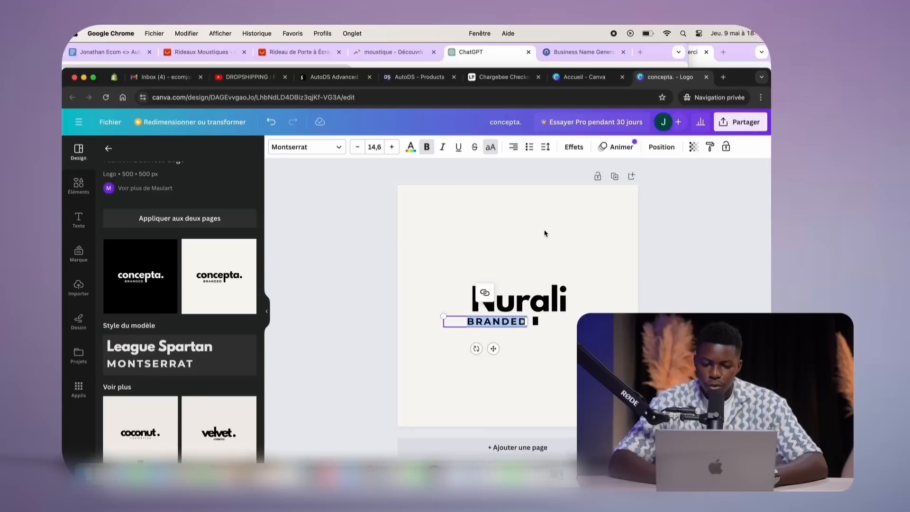
type("BEAU")
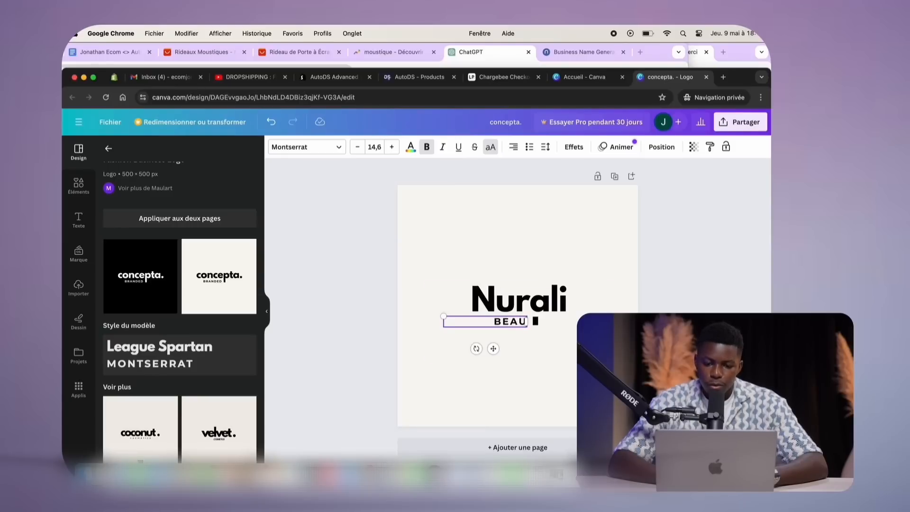
type("TY")
key("BackSpace")
key("BackSpace")
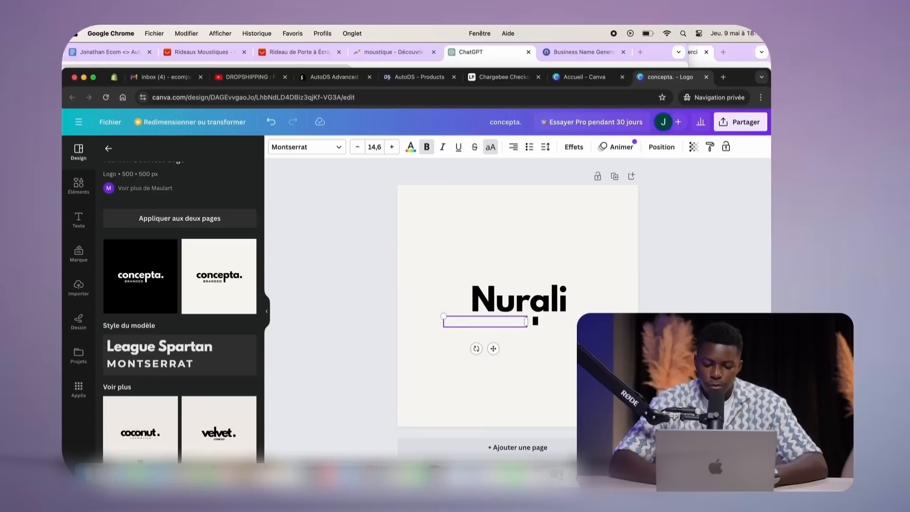
type("Q")
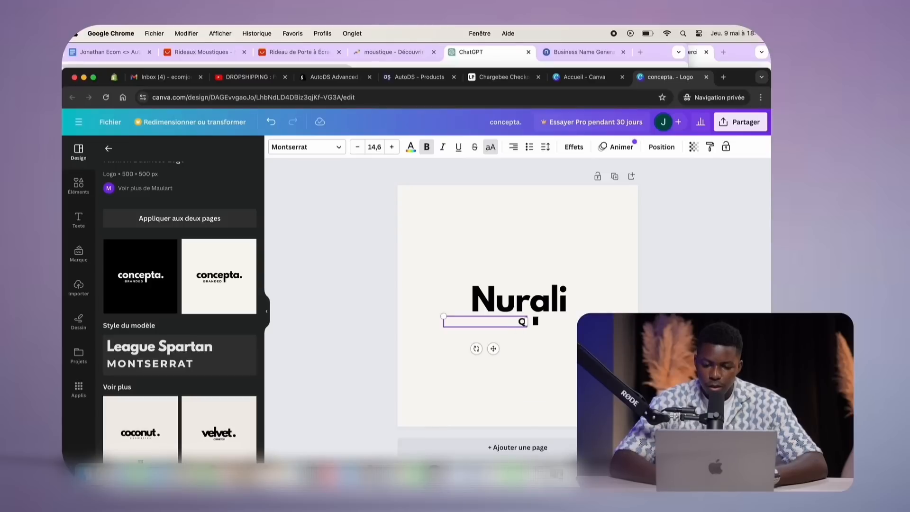
type("UALITY")
key("BackSpace")
key("BackSpace")
key("BackSpace")
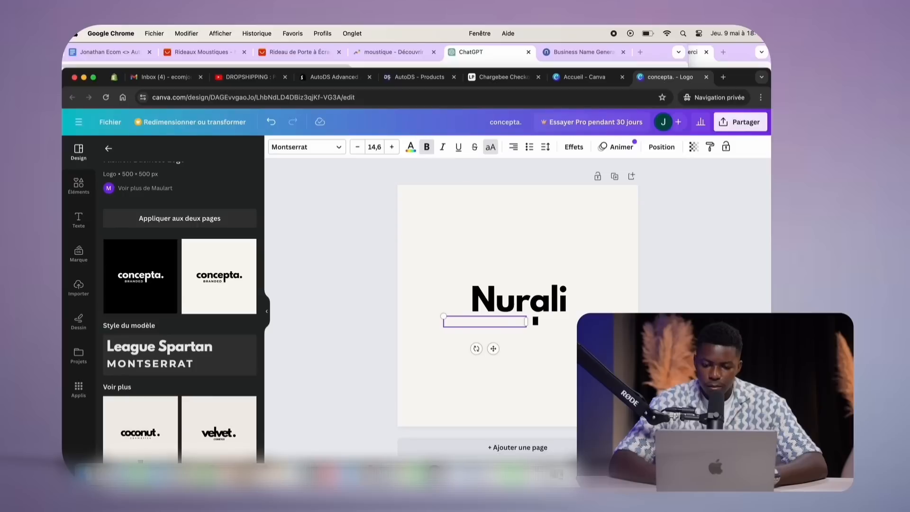
key("Caps_Lock")
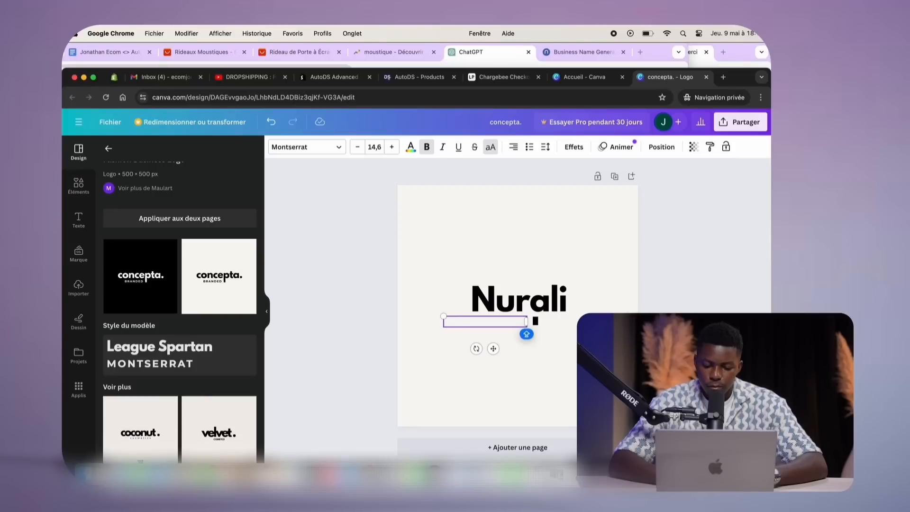
type("BRANDING")
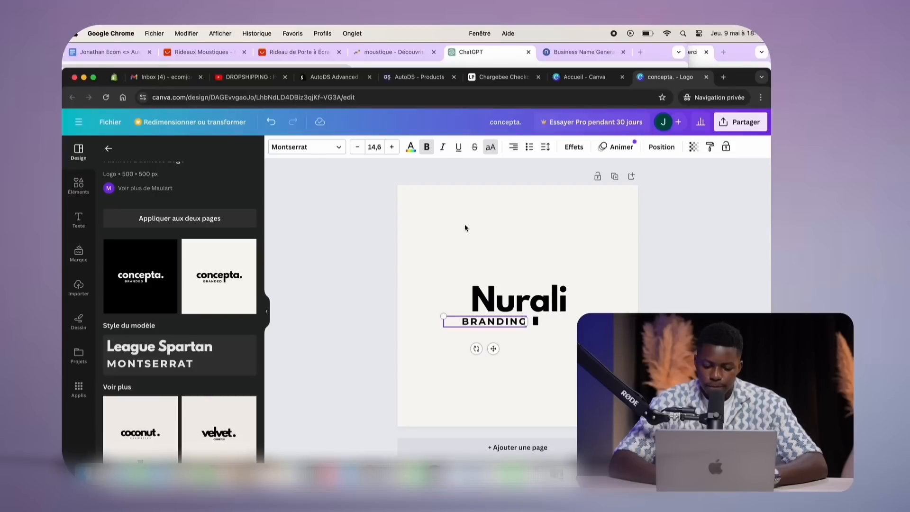
left_click(365, 265)
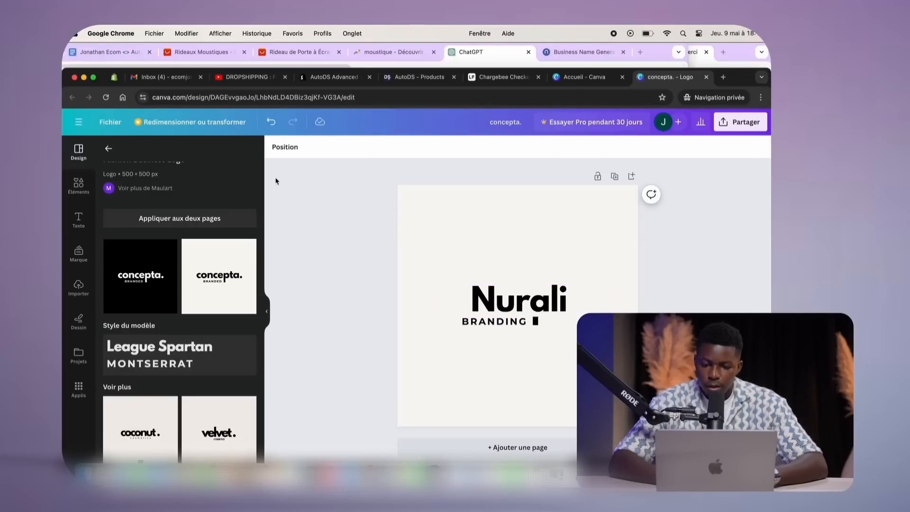
Hide the design panel and open the Télécharger download settings under Partager
left_click(266, 311)
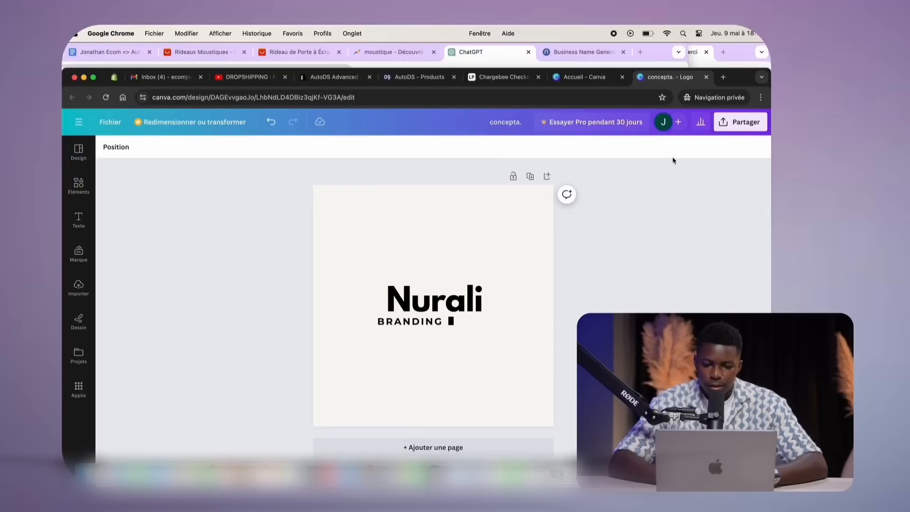
left_click(727, 123)
left_click(728, 123)
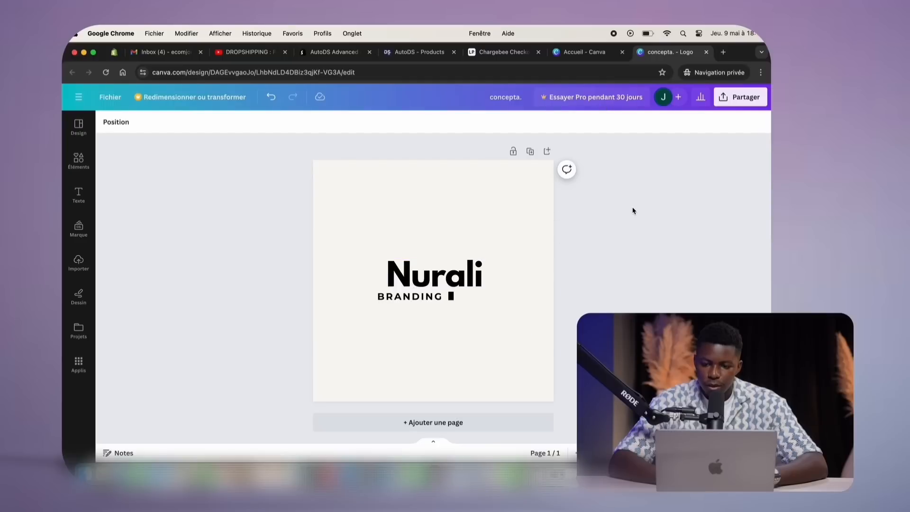
left_click(733, 100)
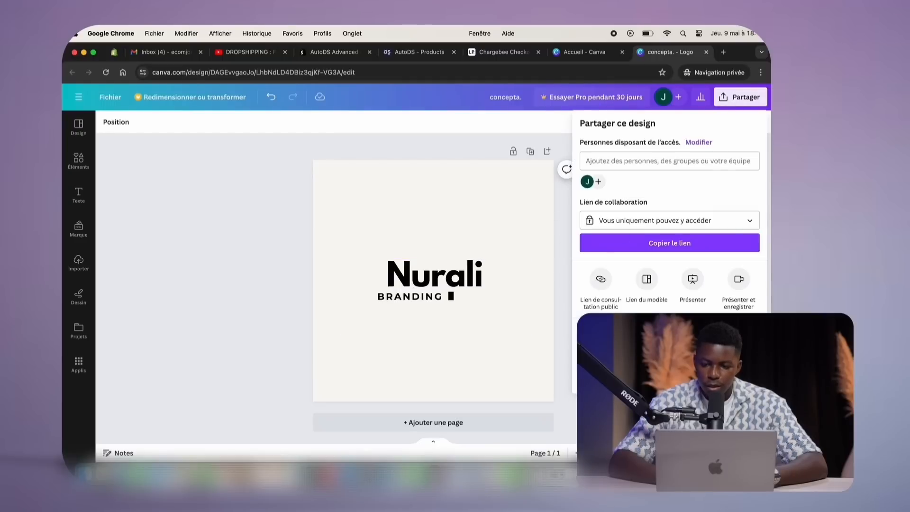
left_click(616, 328)
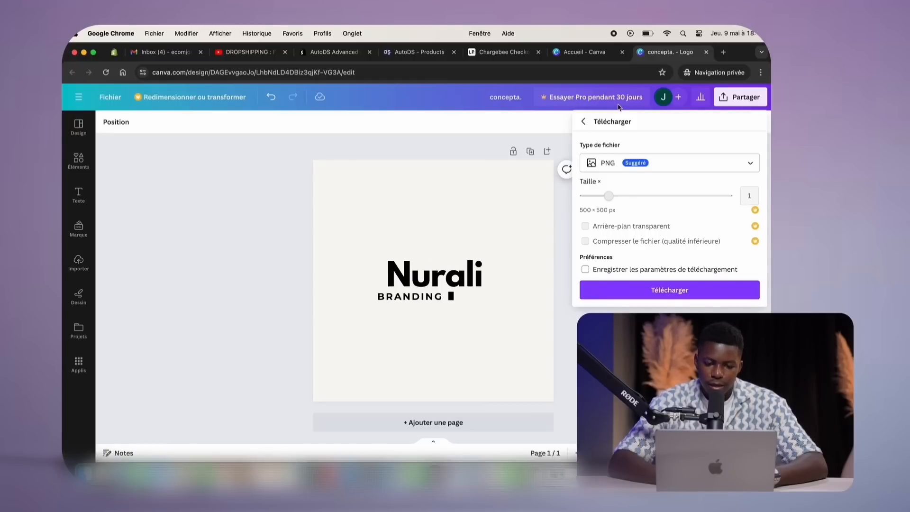
Look through the Canva Pro trial plans and payment form without subscribing, then close the download settings
left_click(587, 101)
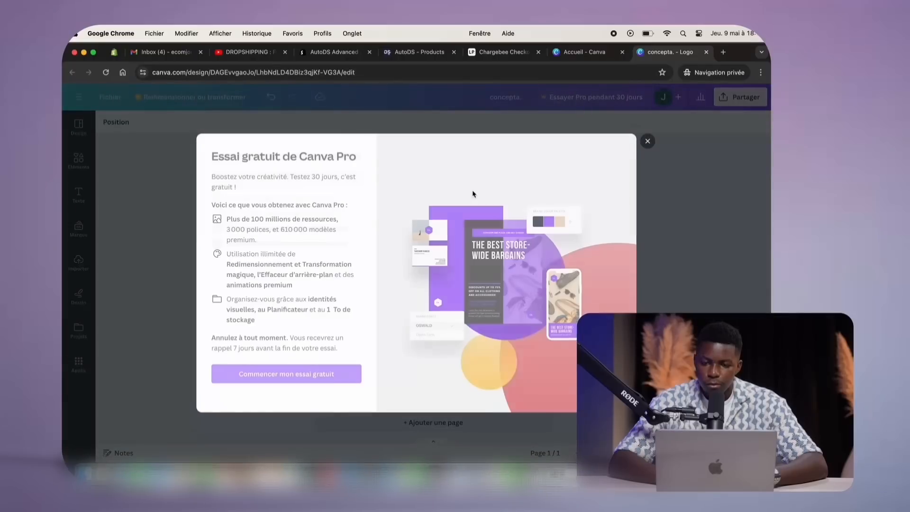
left_click(300, 378)
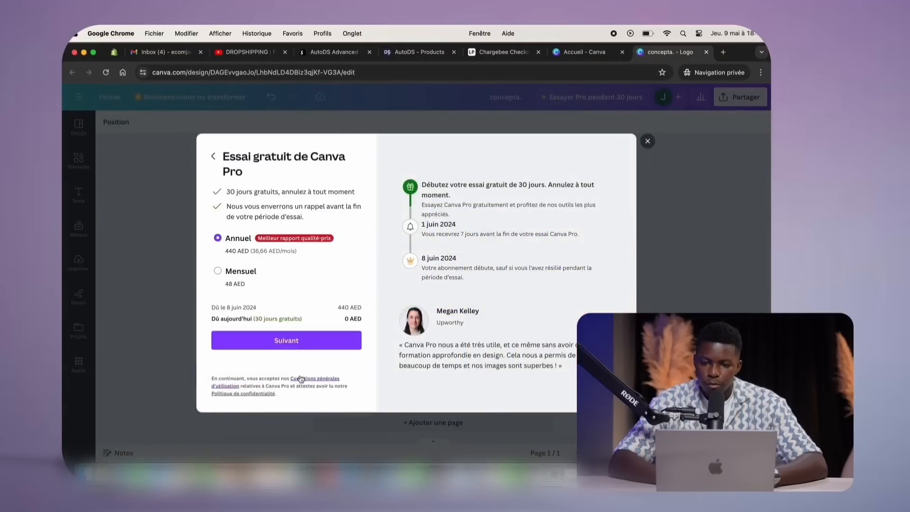
left_click(256, 338)
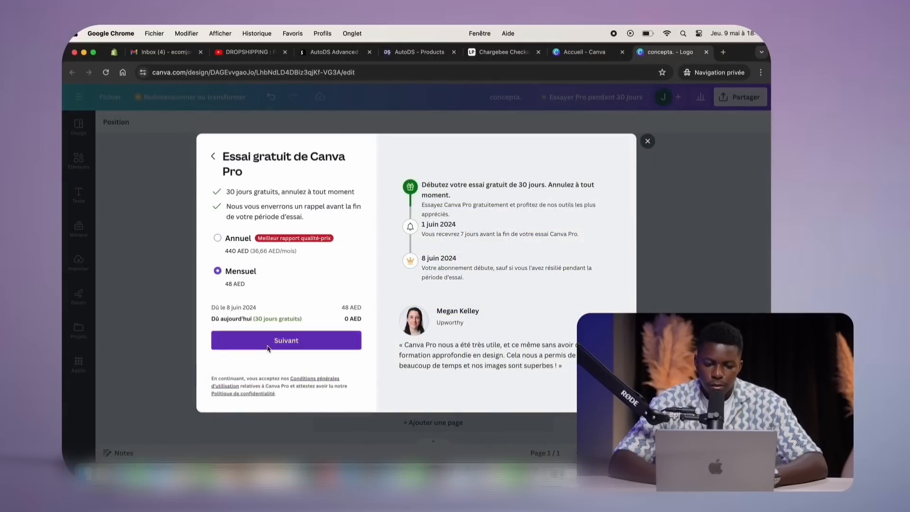
scroll(300, 237, "down", 3)
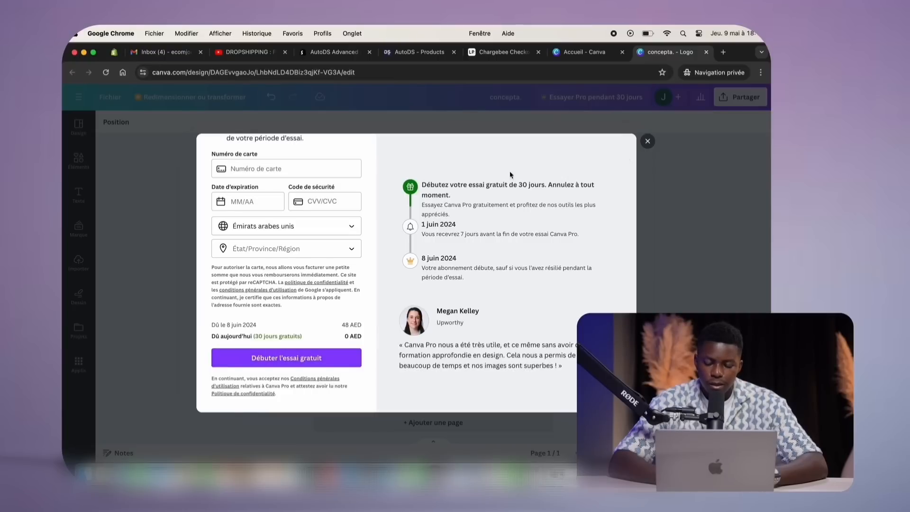
scroll(226, 284, "up", 3)
scroll(317, 226, "down", 3)
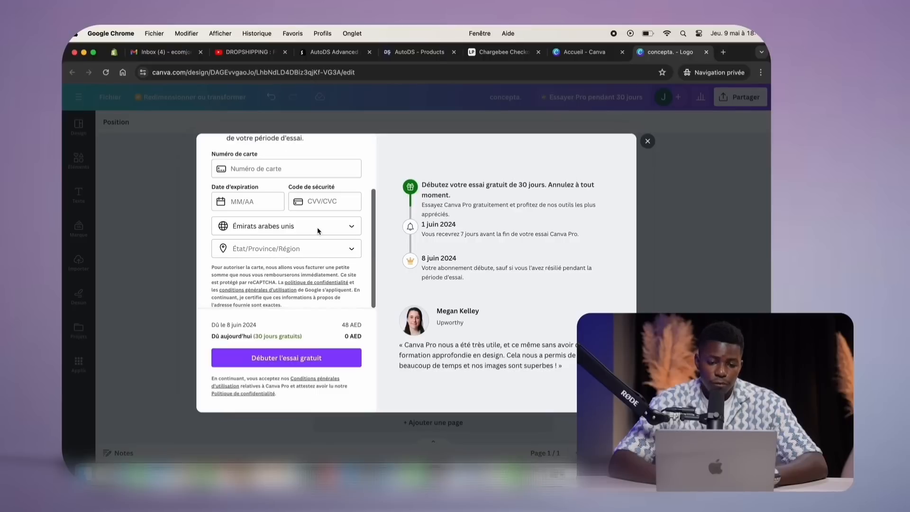
scroll(317, 231, "up", 3)
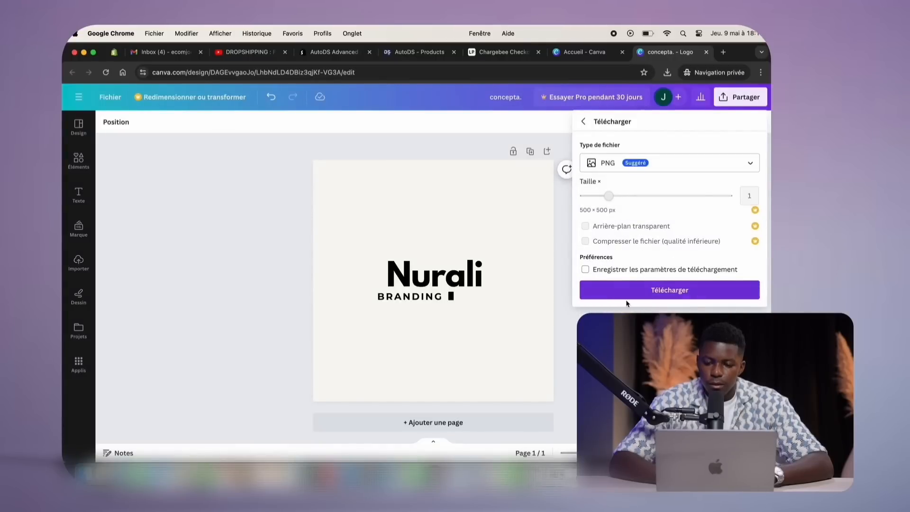
left_click(626, 292)
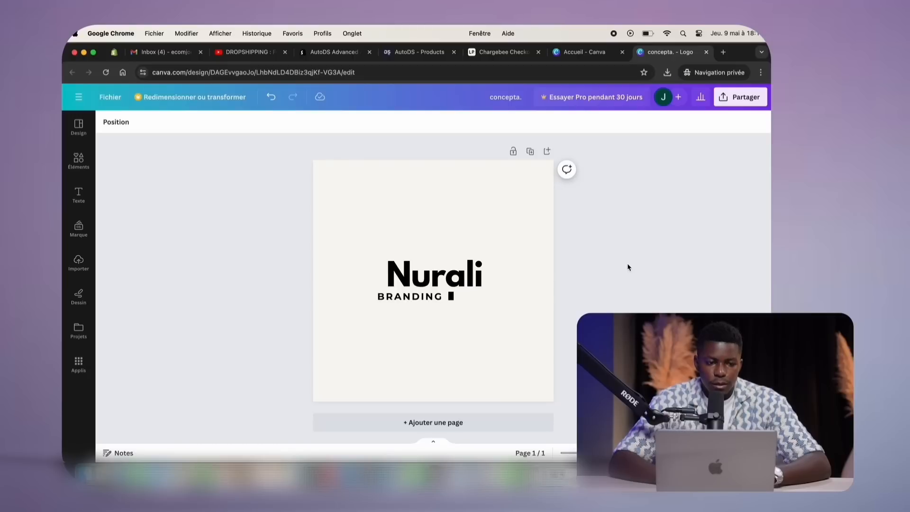
Switch to the Shopify admin and open the Online Store Themes page
left_click(115, 53)
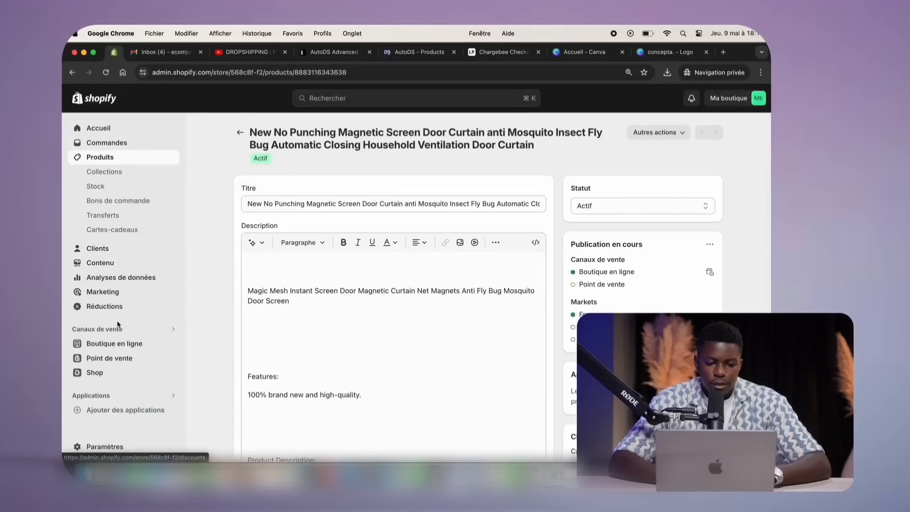
left_click(113, 349)
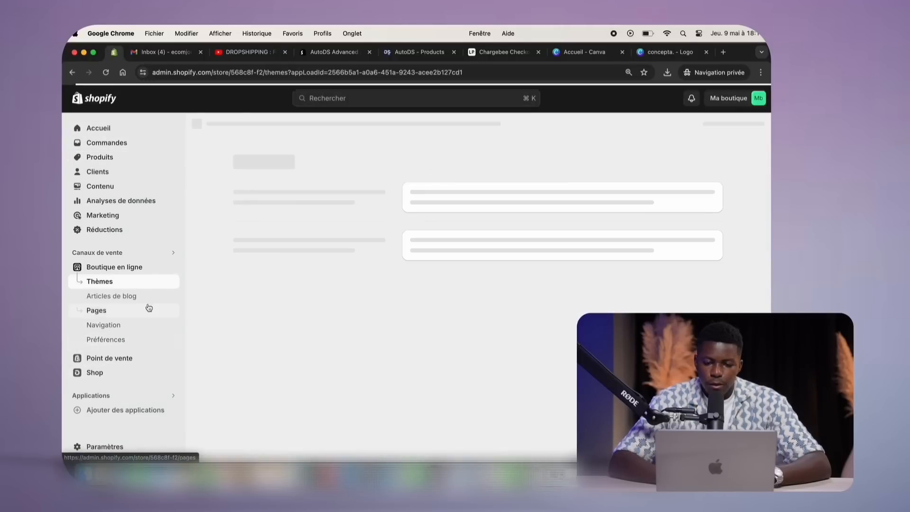
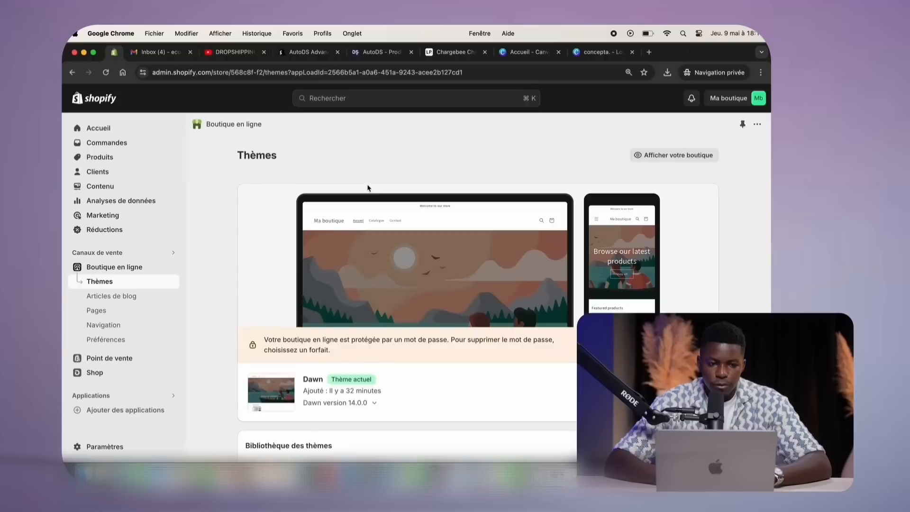
Publish the newly added Taste theme so it replaces Dawn as the live store theme
scroll(368, 187, "down", 8)
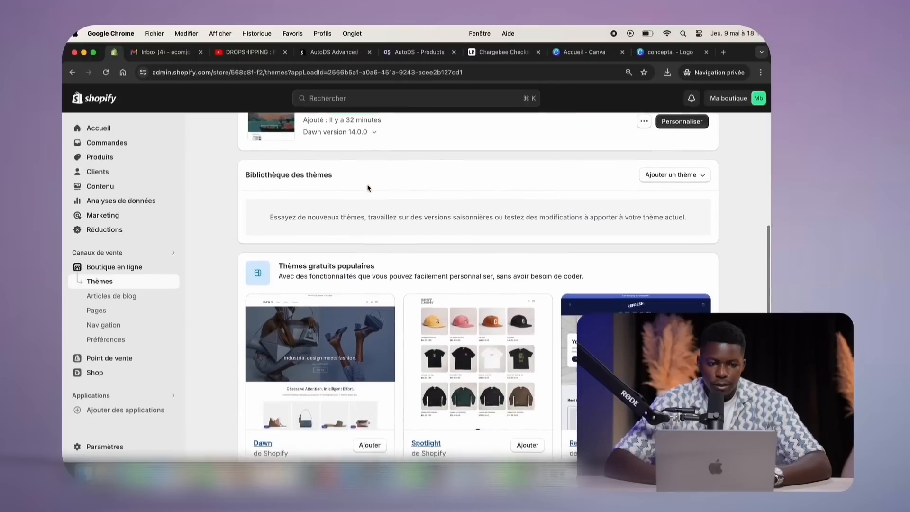
scroll(368, 188, "down", 5)
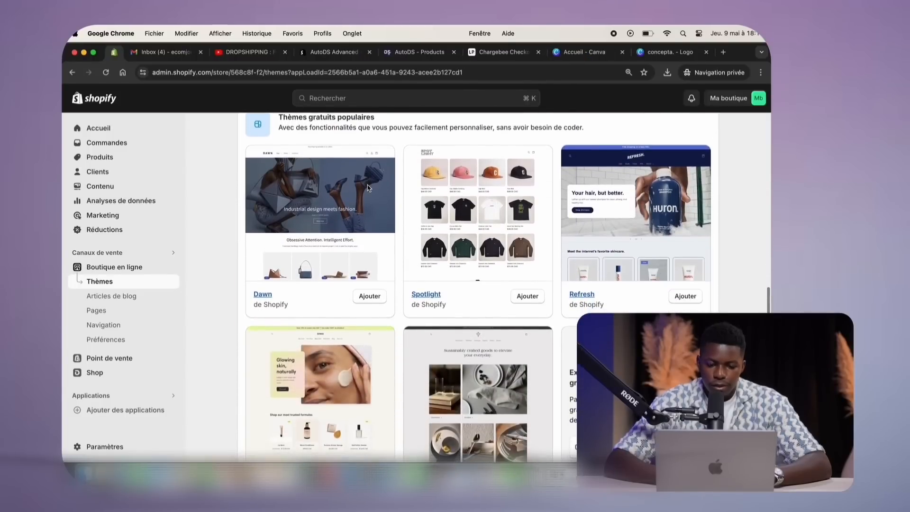
scroll(367, 187, "left", 5)
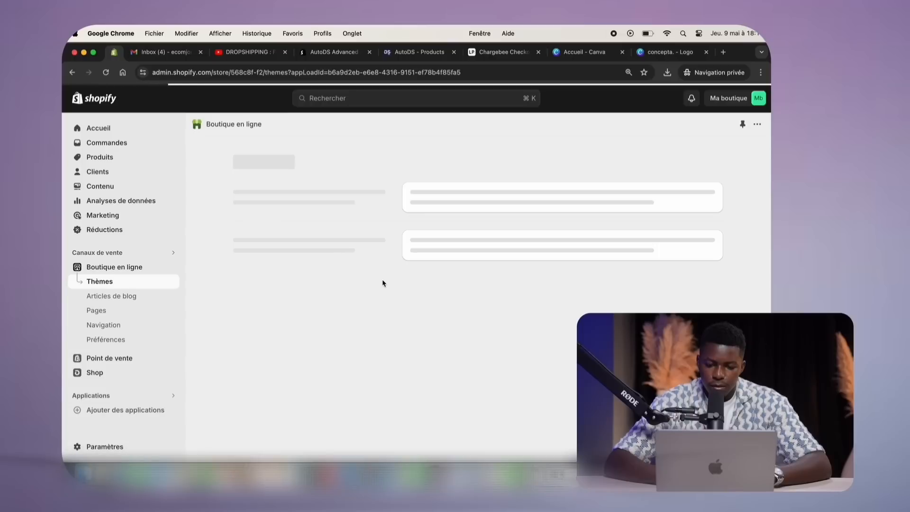
scroll(382, 281, "down", 5)
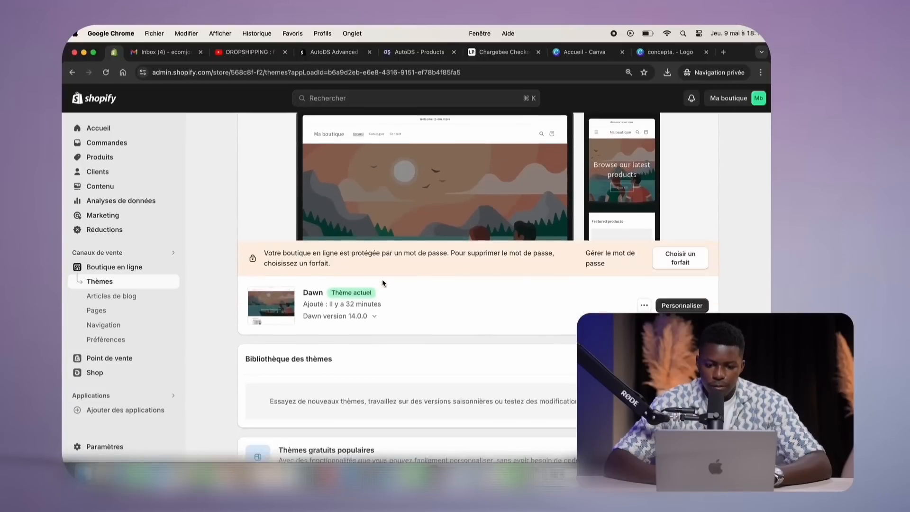
scroll(382, 282, "down", 3)
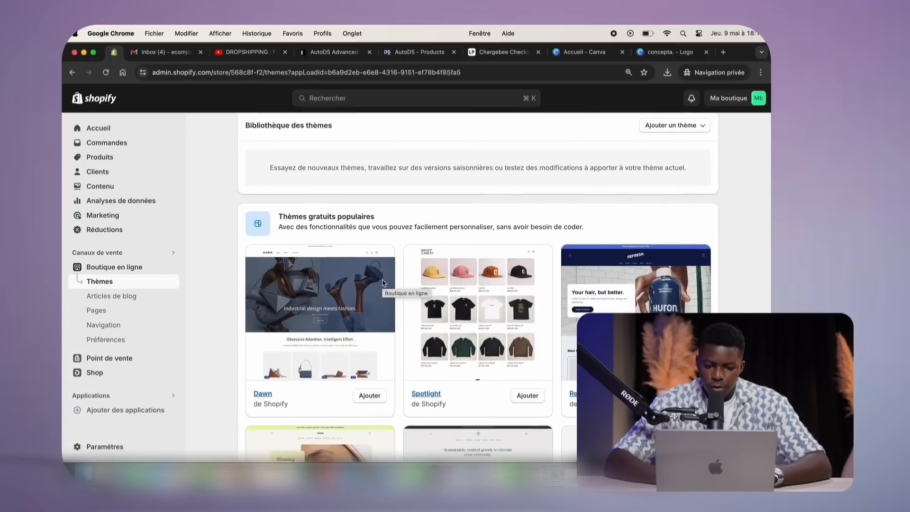
scroll(383, 283, "down", 3)
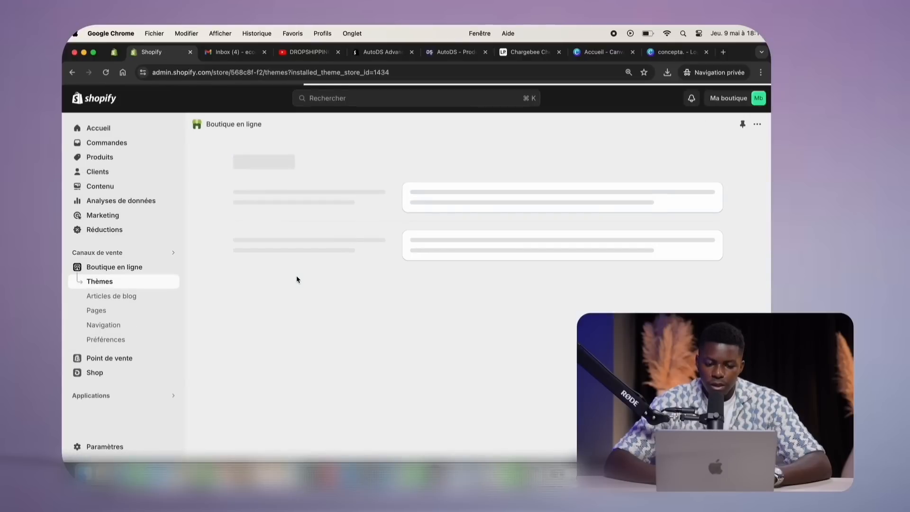
scroll(293, 306, "down", 5)
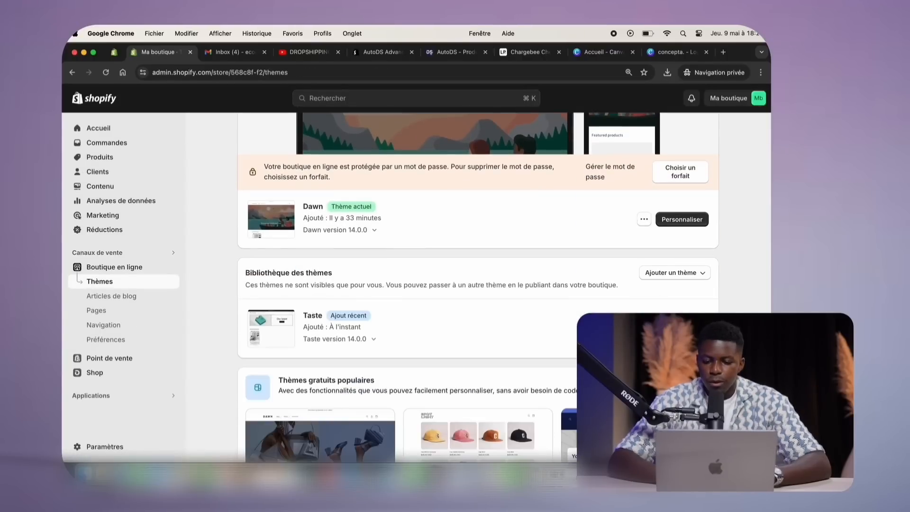
left_click(635, 327)
left_click(544, 360)
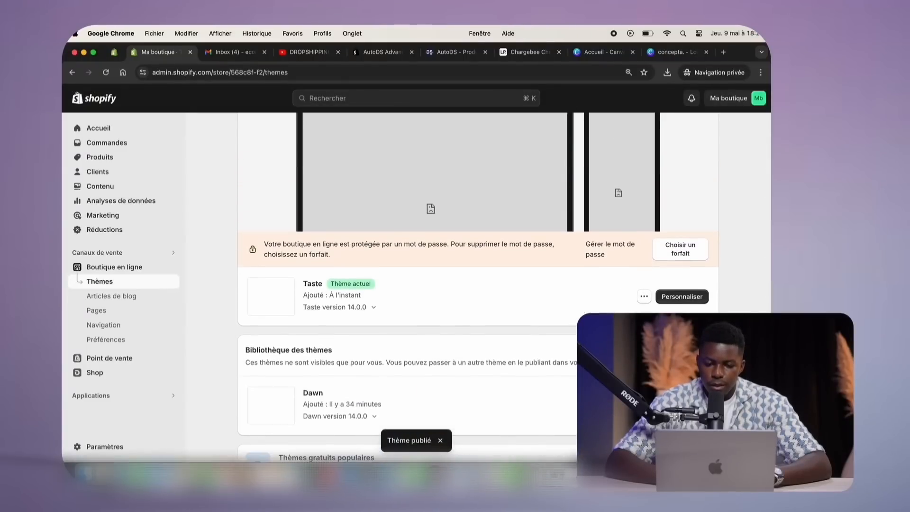
scroll(477, 287, "up", 2)
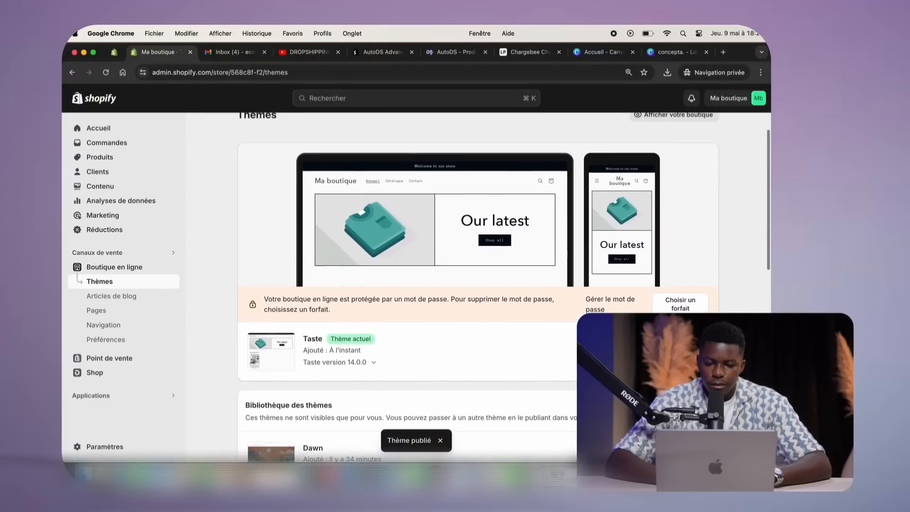
scroll(634, 240, "up", 2)
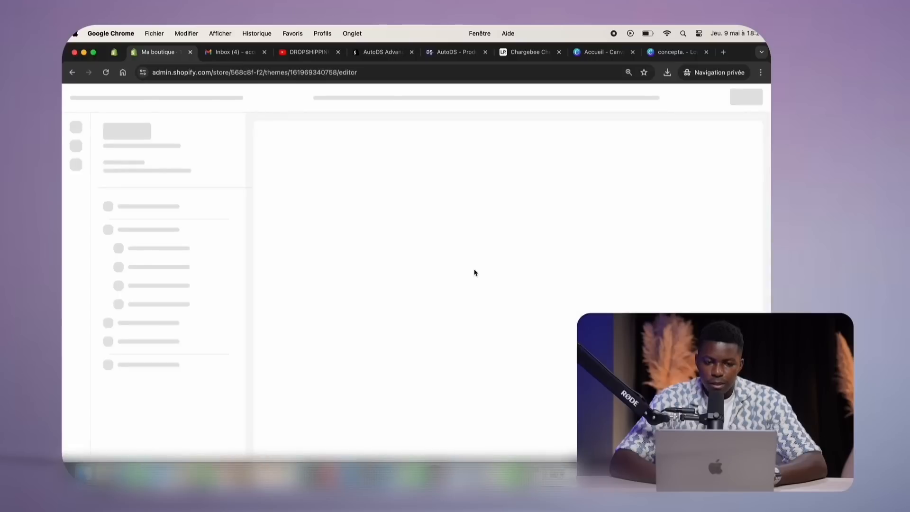
In the Taste editor, switch the template list to Produits and start a new template with Créer un modèle
scroll(427, 259, "down", 2)
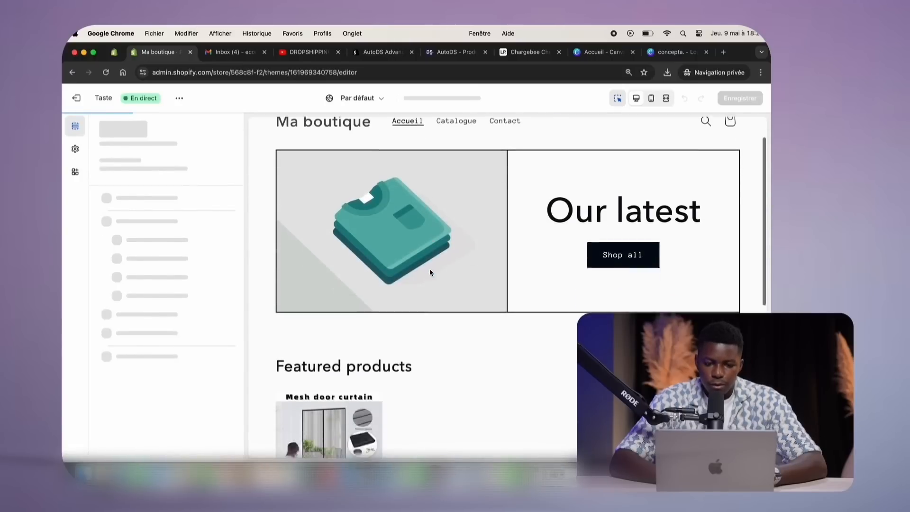
scroll(429, 268, "down", 7)
scroll(430, 268, "up", 10)
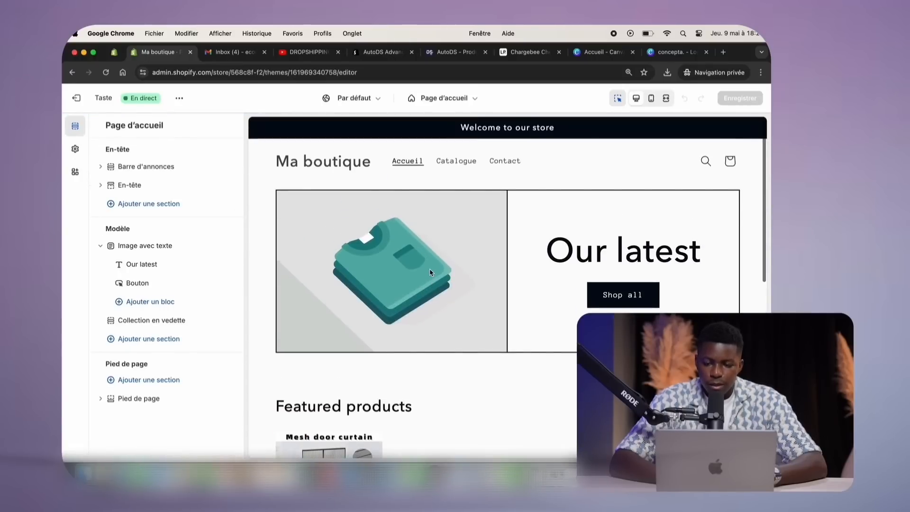
scroll(429, 268, "down", 4)
scroll(429, 268, "up", 5)
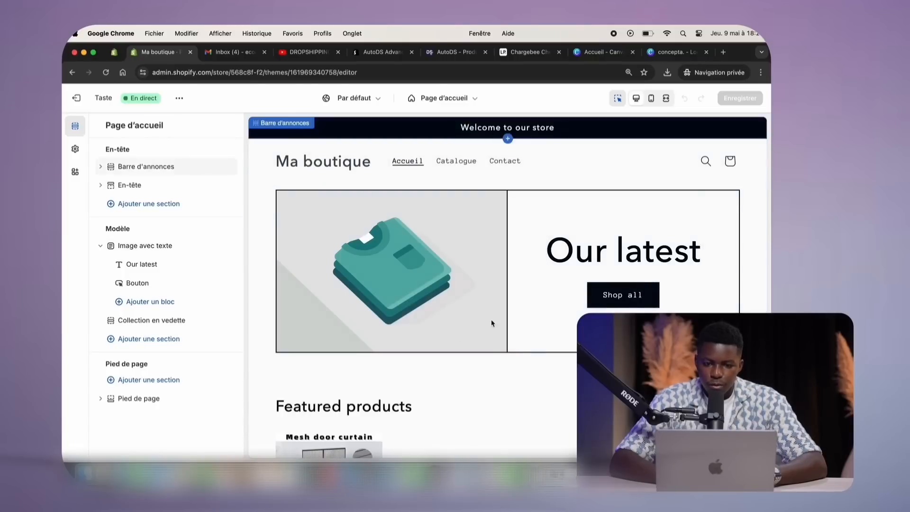
scroll(424, 260, "down", 6)
scroll(424, 260, "up", 6)
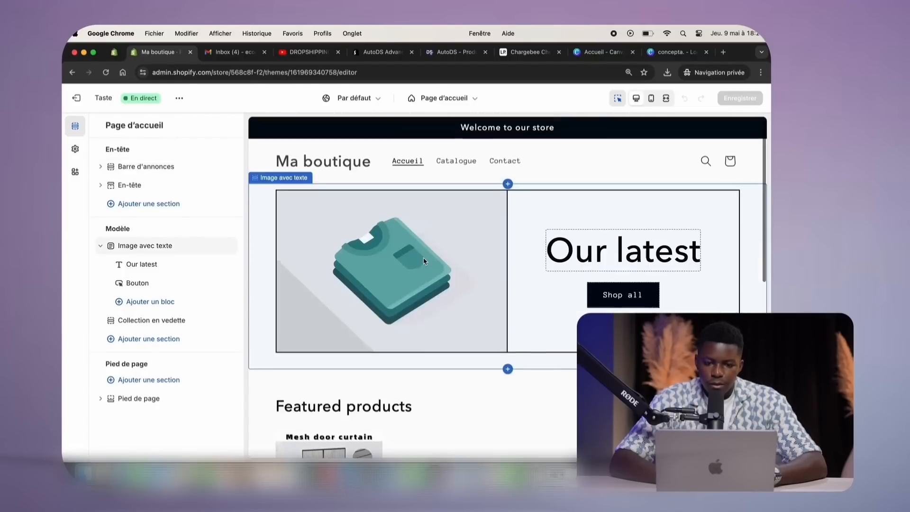
left_click(461, 100)
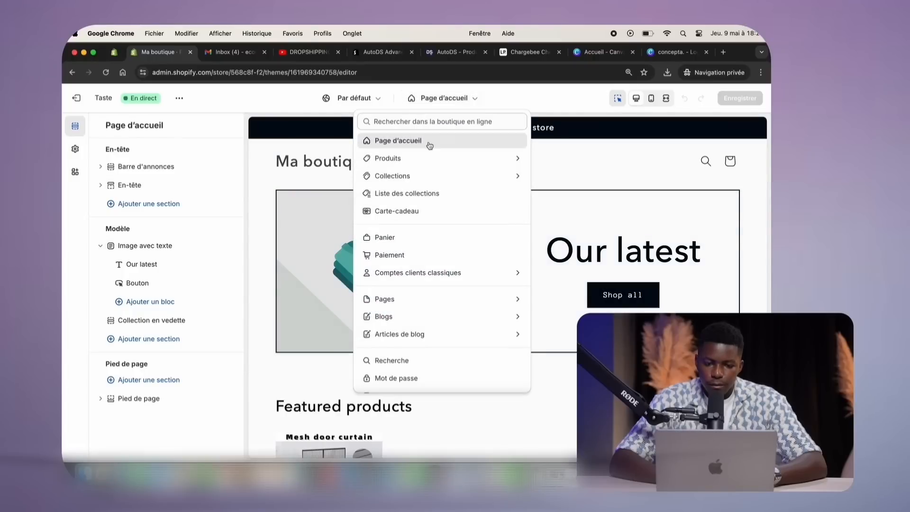
left_click(408, 157)
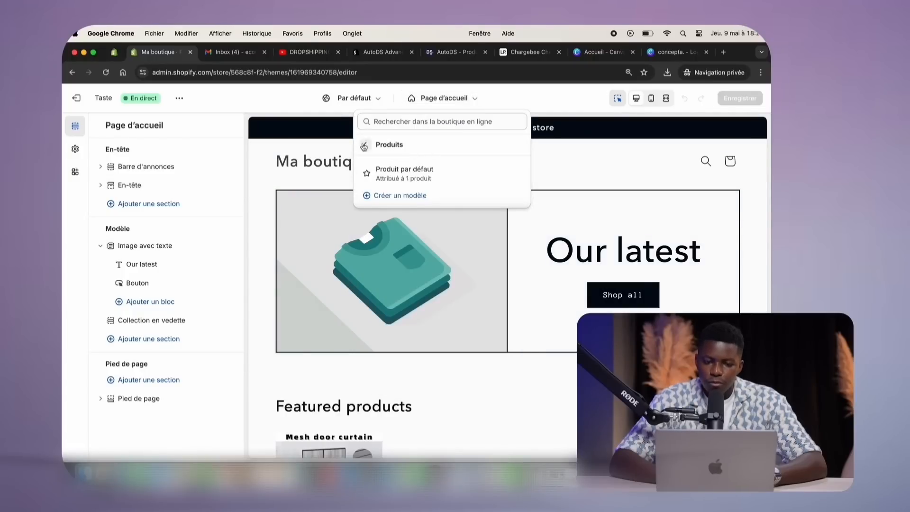
left_click(374, 195)
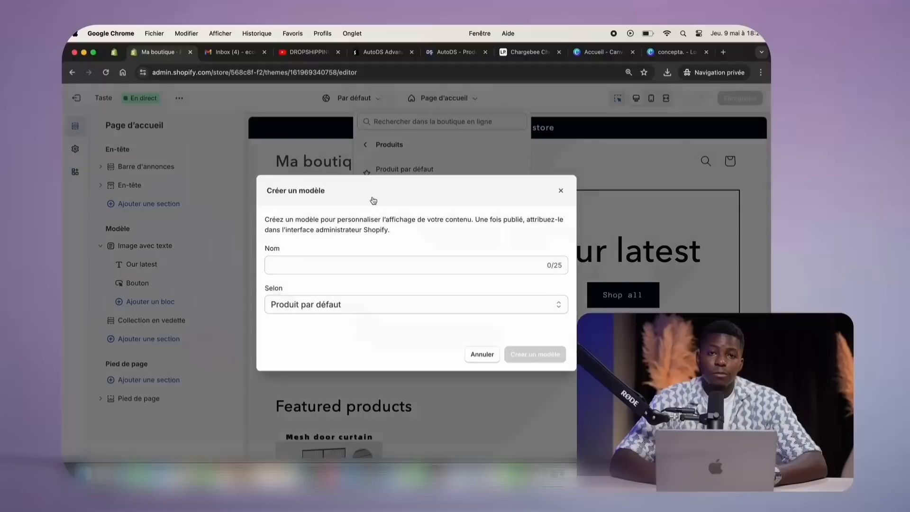
Create a product template named 'Moustiquaire' based on Produit par défaut
left_click(353, 264)
type("Moustiquaire")
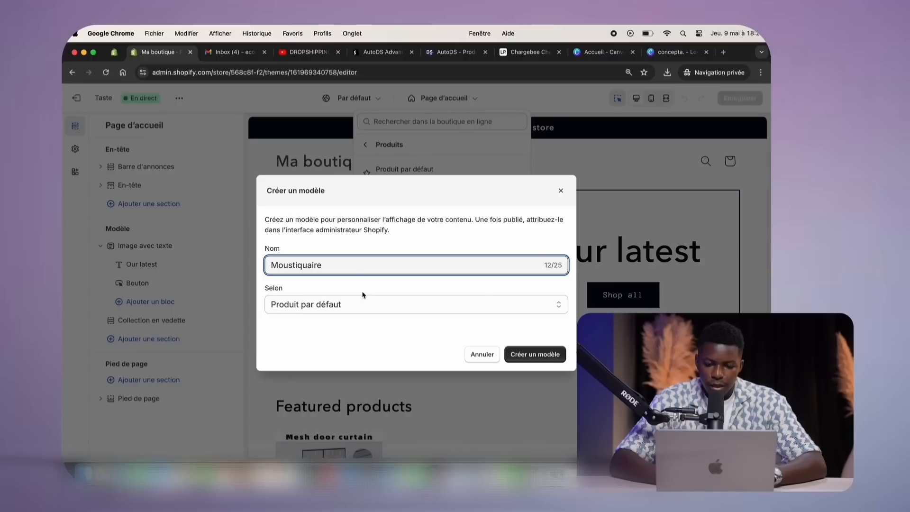
left_click(361, 303)
left_click(361, 304)
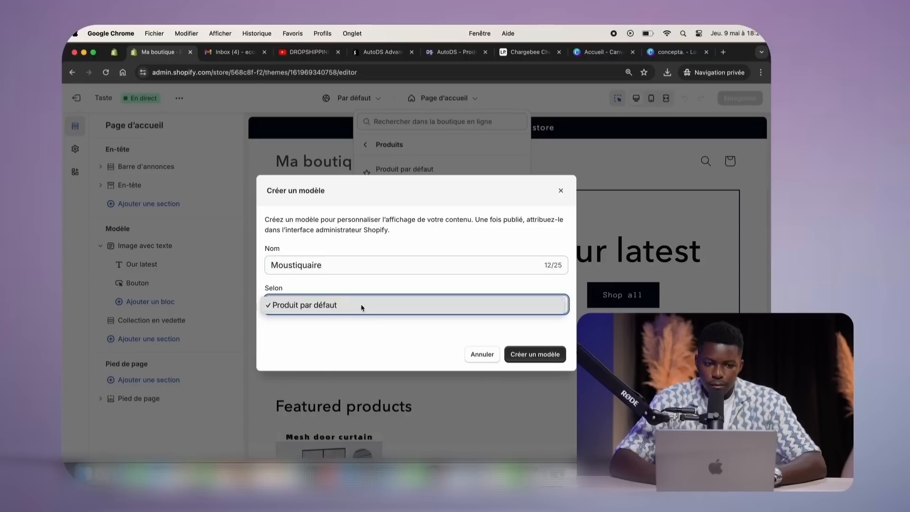
left_click(527, 356)
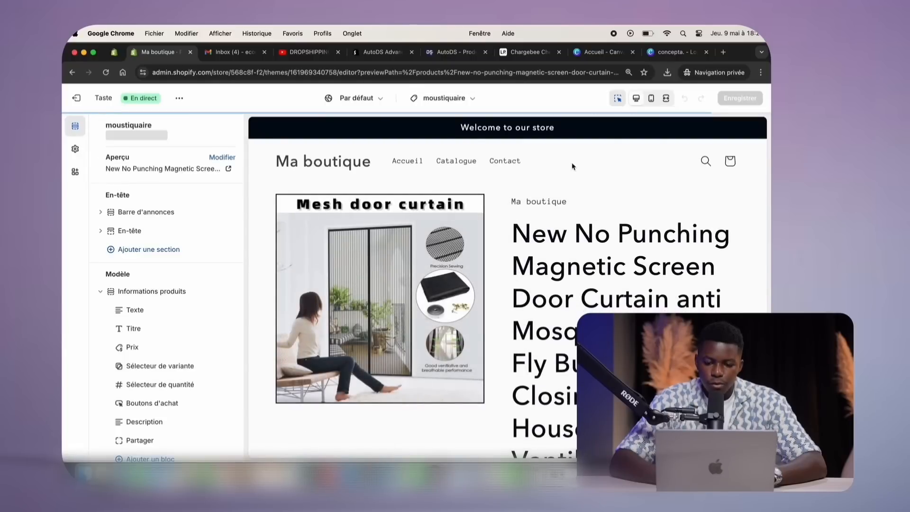
Open the magnetic screen door curtain product in the admin and save it
scroll(489, 267, "down", 5)
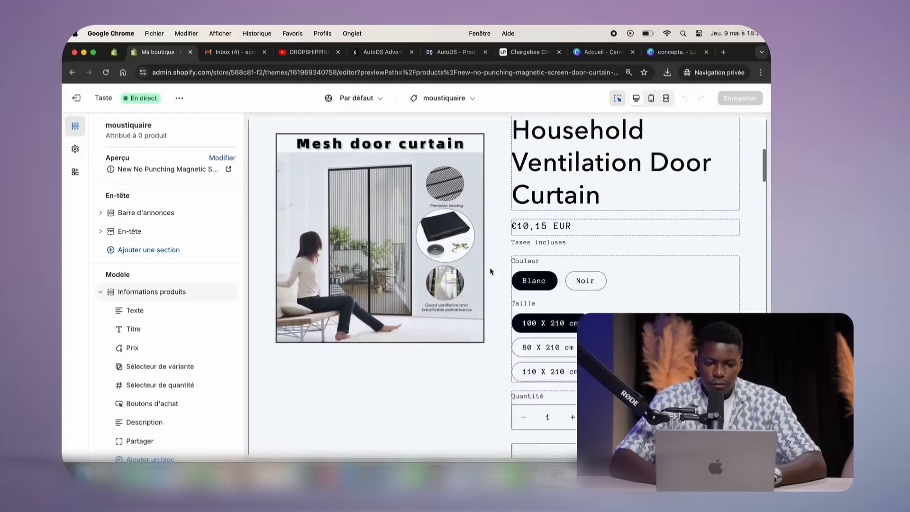
scroll(489, 268, "up", 5)
left_click(113, 51)
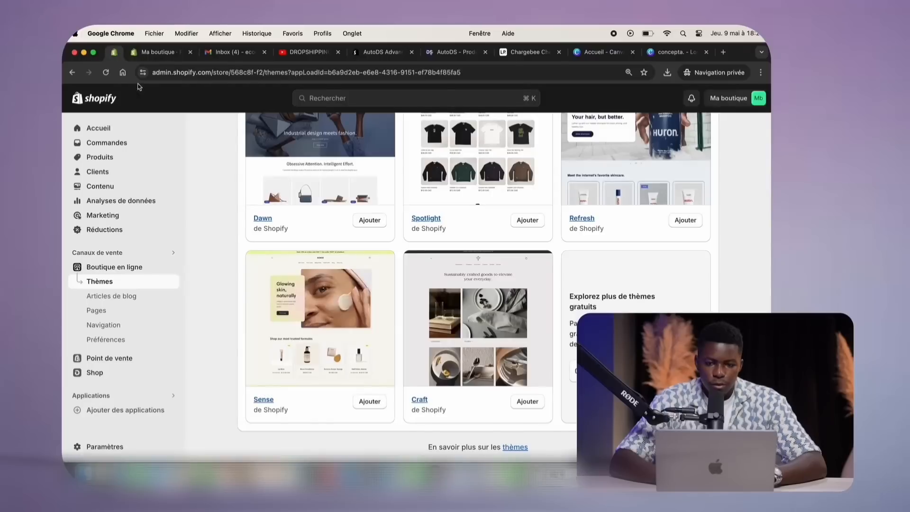
left_click(124, 164)
left_click(300, 223)
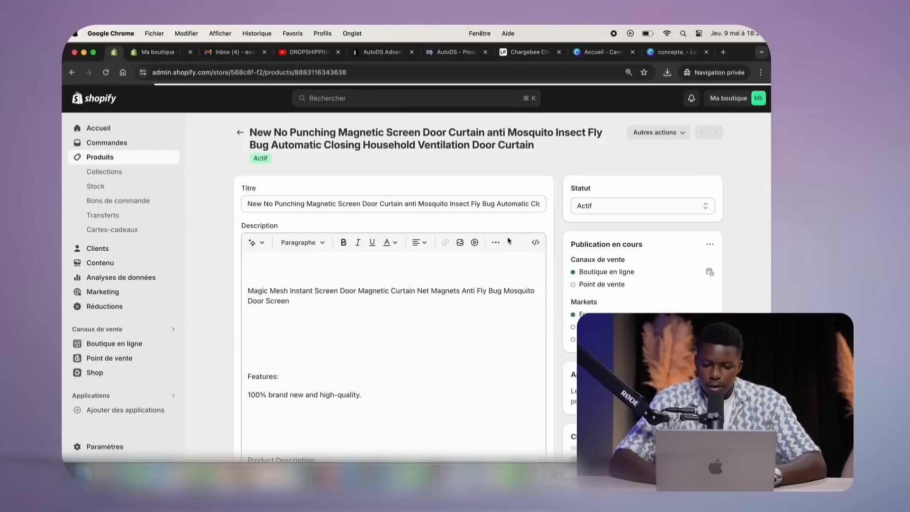
scroll(509, 241, "down", 10)
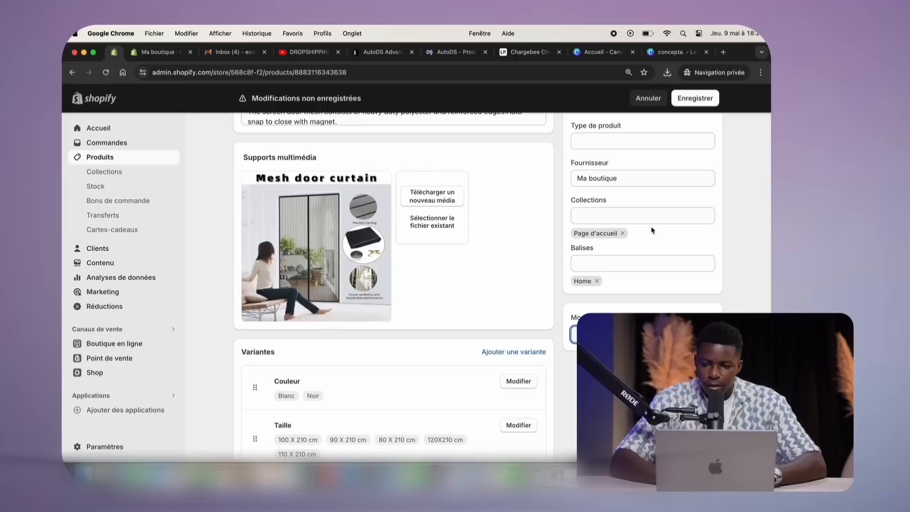
left_click(696, 98)
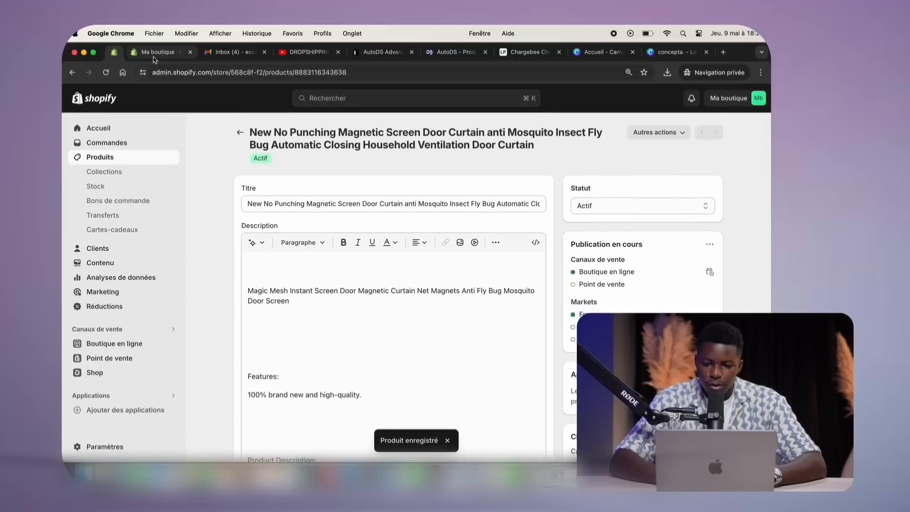
left_click(156, 52)
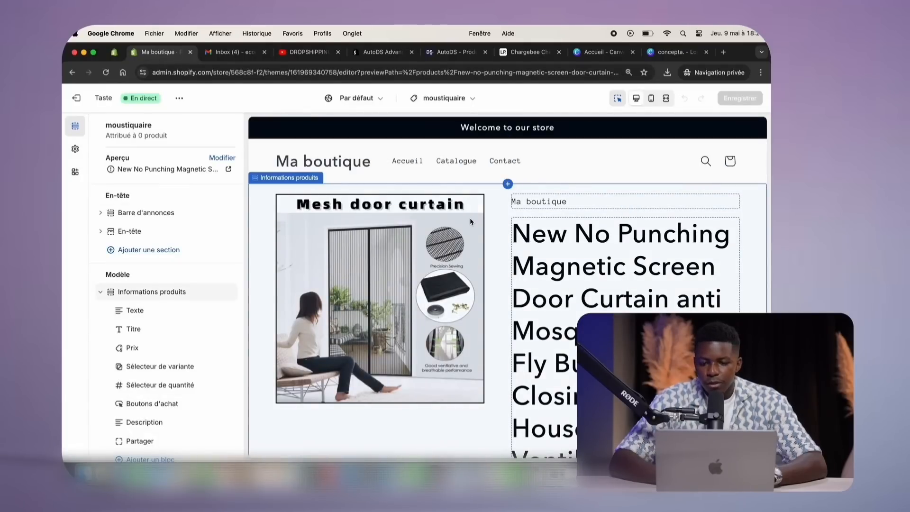
Paste the copied supplier name as the product vendor, save, and reload the theme editor
left_click(559, 203)
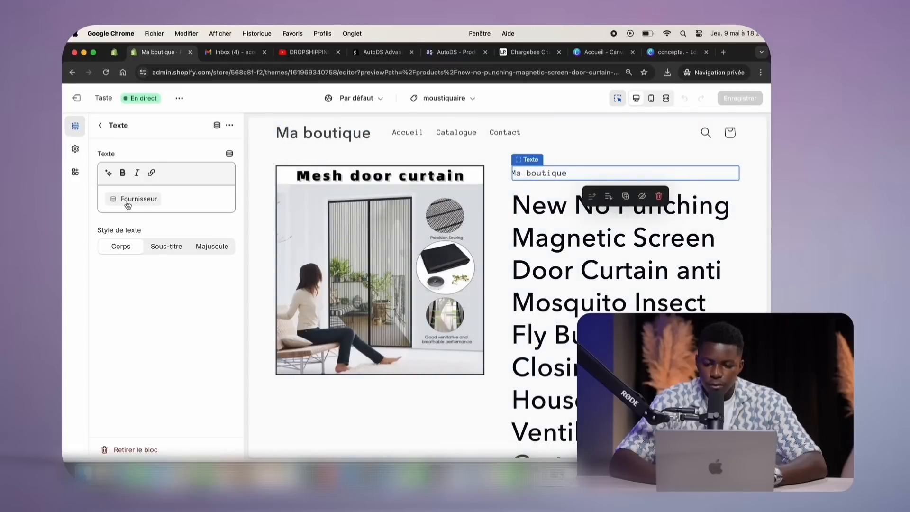
left_click(122, 55)
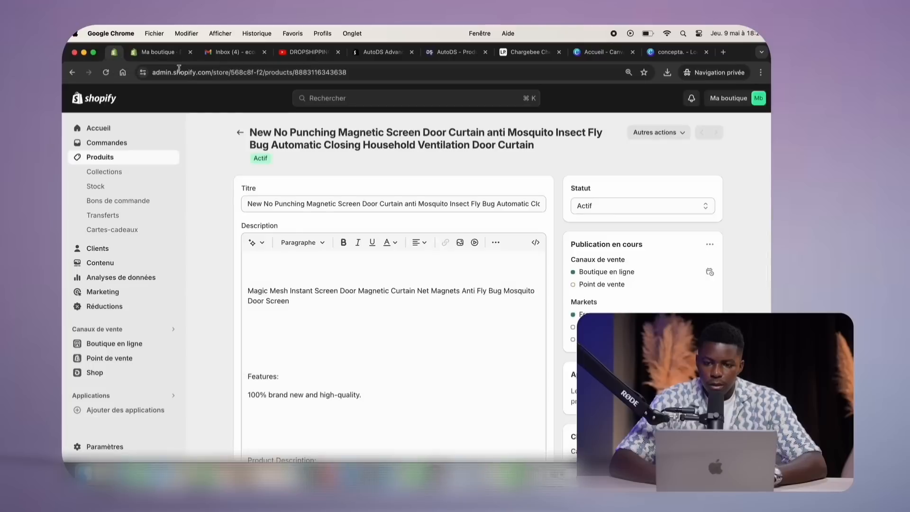
scroll(577, 317, "down", 5)
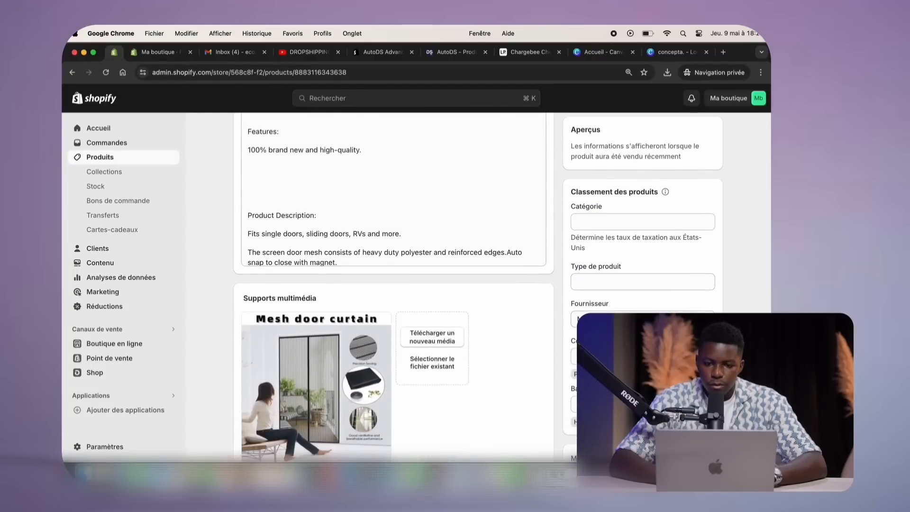
left_click(678, 53)
key("super+c")
left_click(115, 56)
key("super+v")
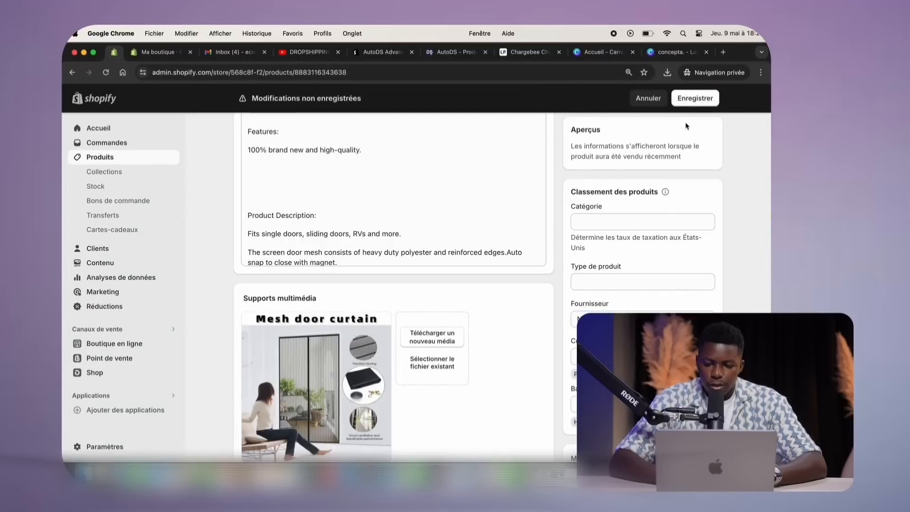
left_click(694, 98)
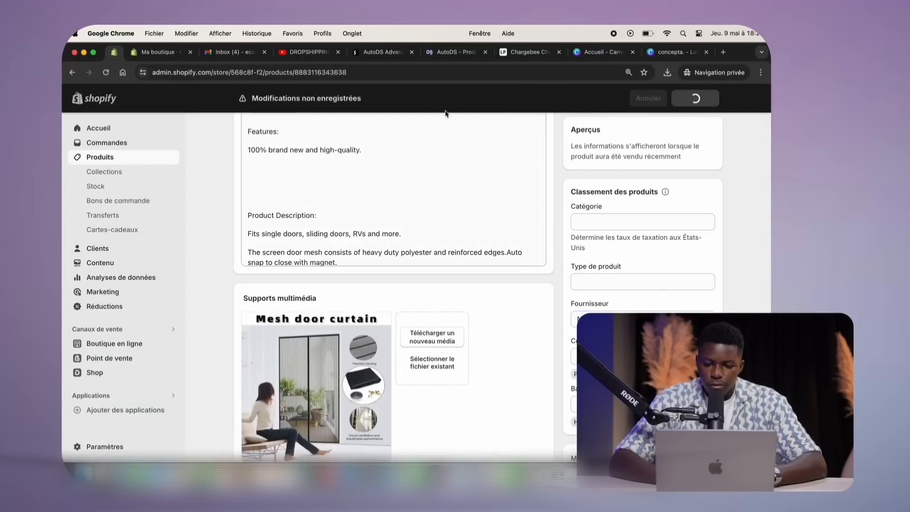
left_click(161, 56)
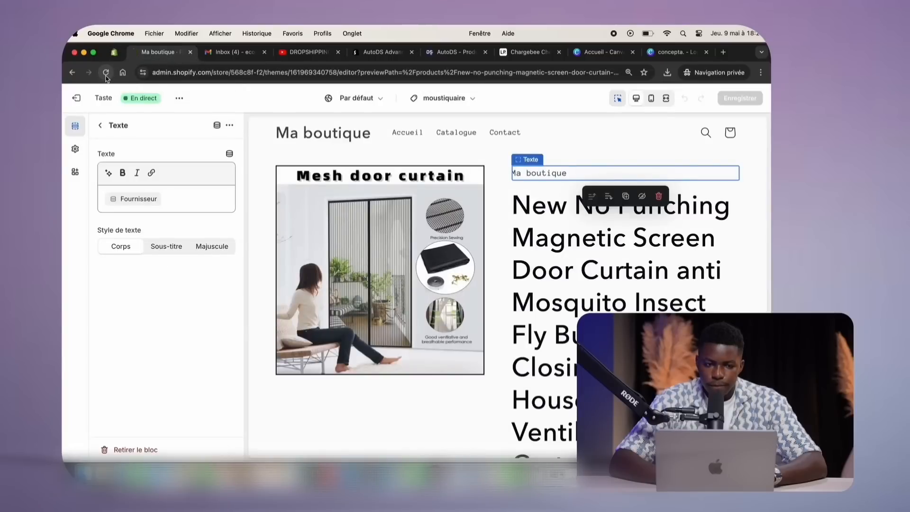
key("super+r")
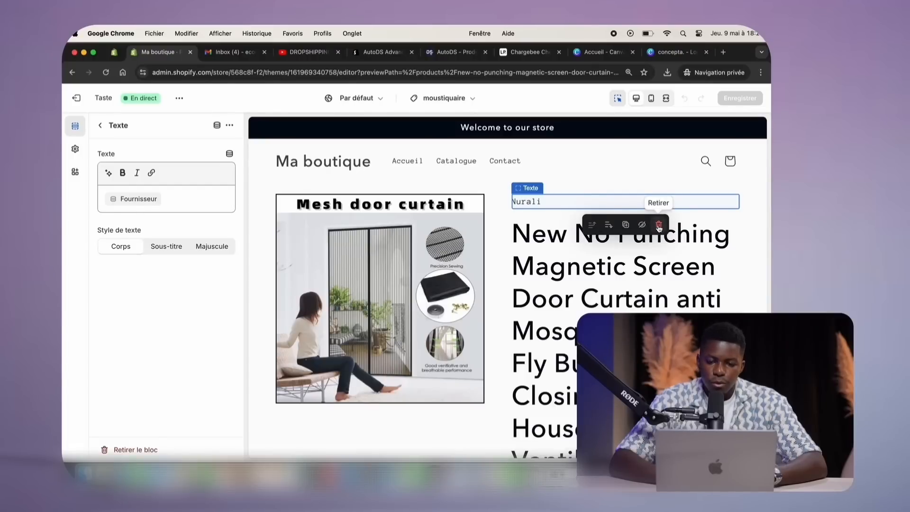
Remove the vendor Texte block from the moustiquaire product template
left_click(658, 226)
left_click(596, 239)
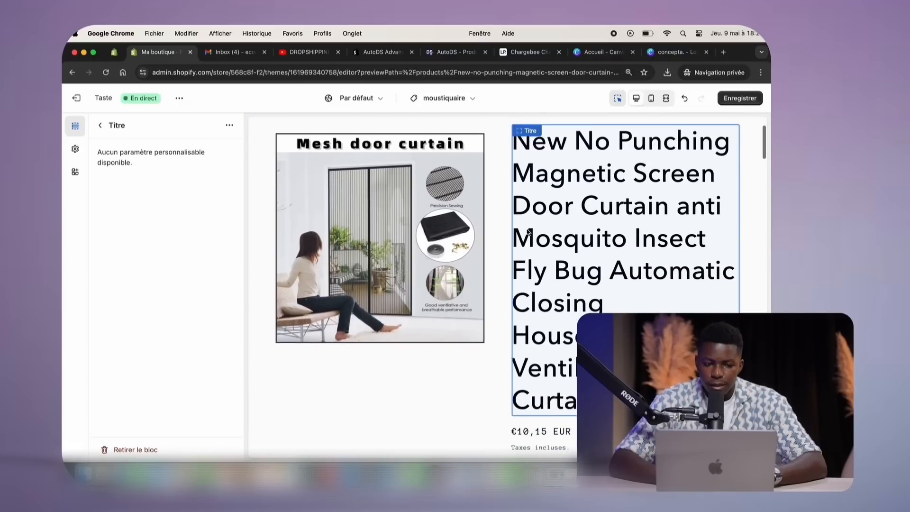
scroll(427, 250, "down", 5)
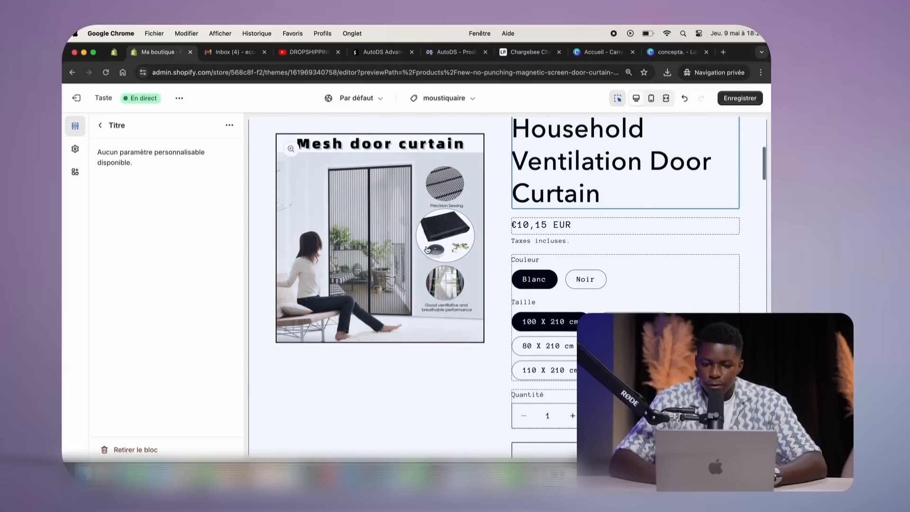
scroll(578, 284, "down", 3)
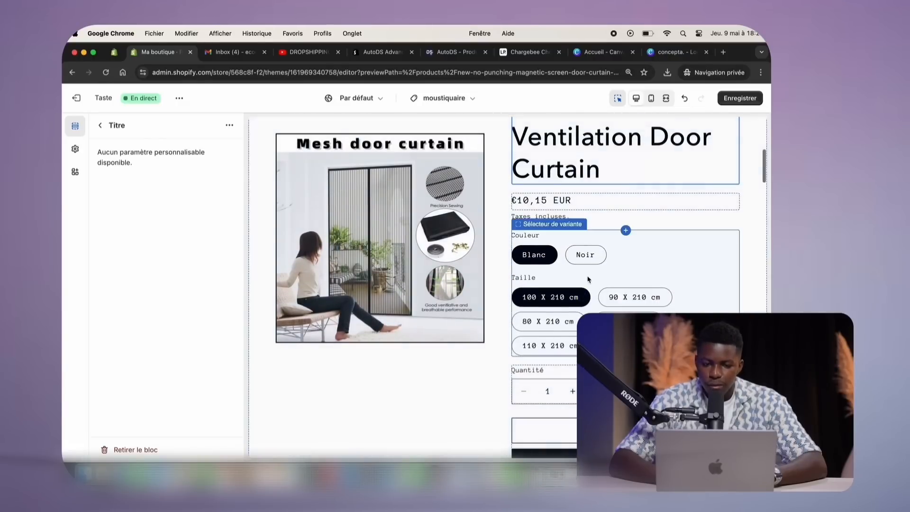
scroll(582, 299, "down", 2)
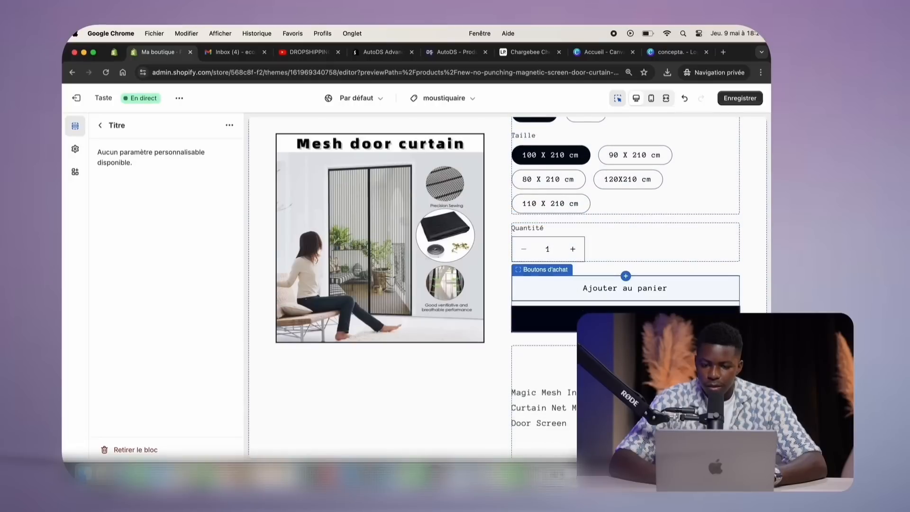
Add the Blanc 100 X 210 cm curtain to the cart in the preview and scroll down the page
left_click(625, 288)
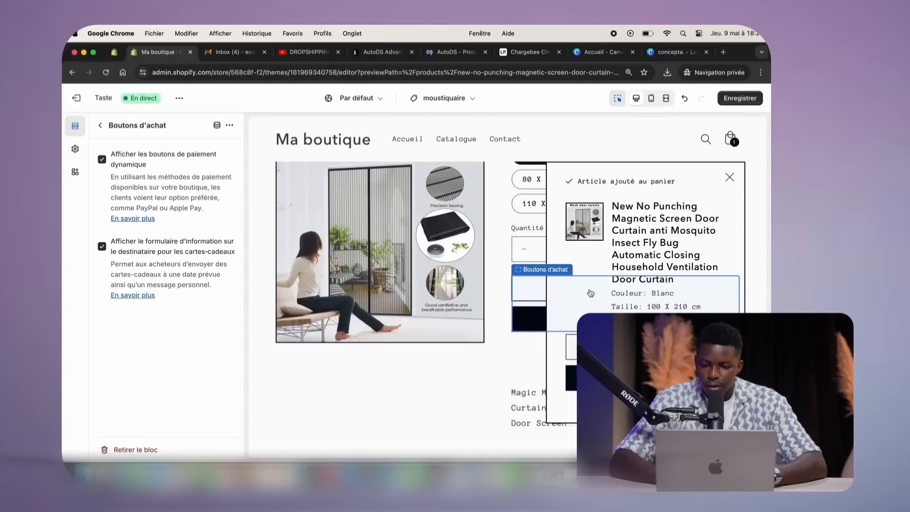
left_click(730, 177)
scroll(627, 303, "down", 5)
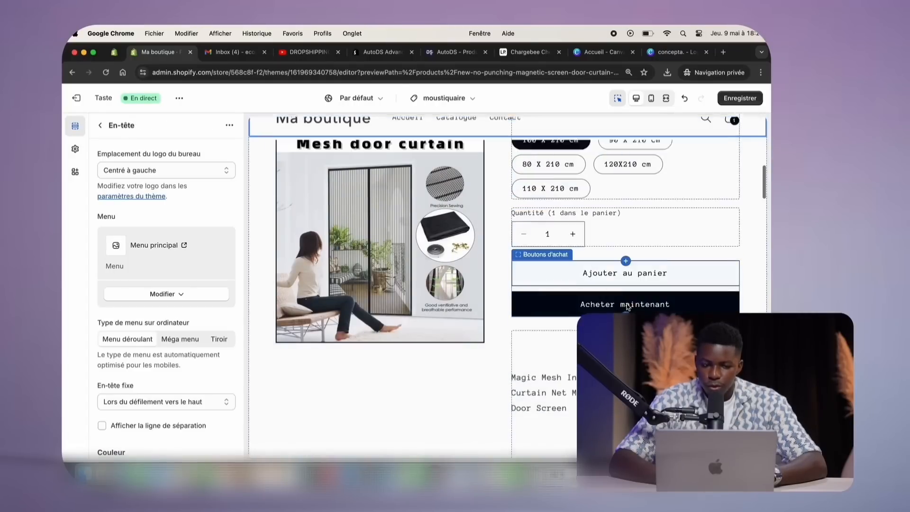
scroll(627, 303, "down", 10)
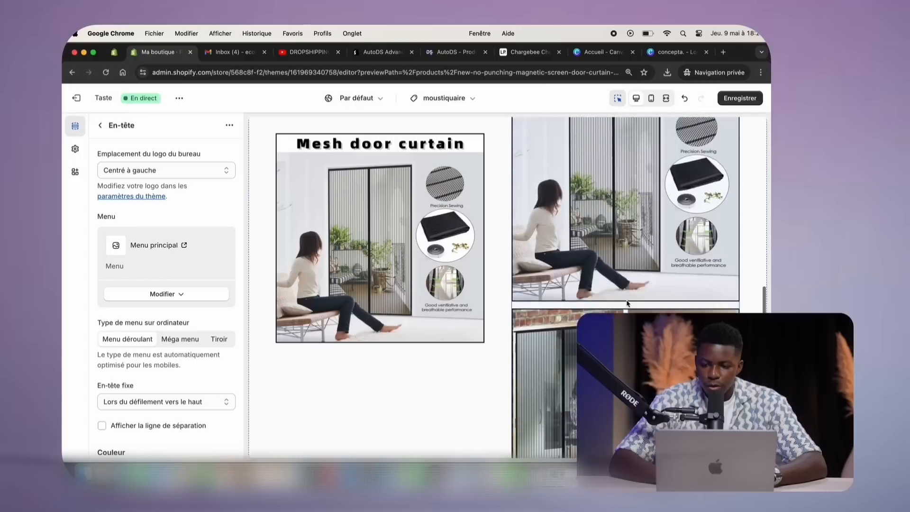
scroll(626, 304, "down", 10)
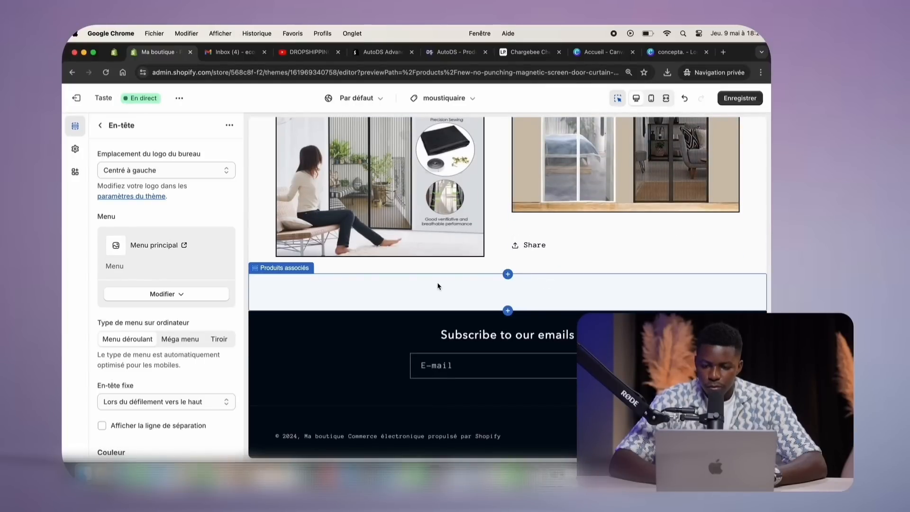
Select the announcement bar and try the Nuancier 5, 3 and 2 colour schemes on it
scroll(437, 282, "up", 20)
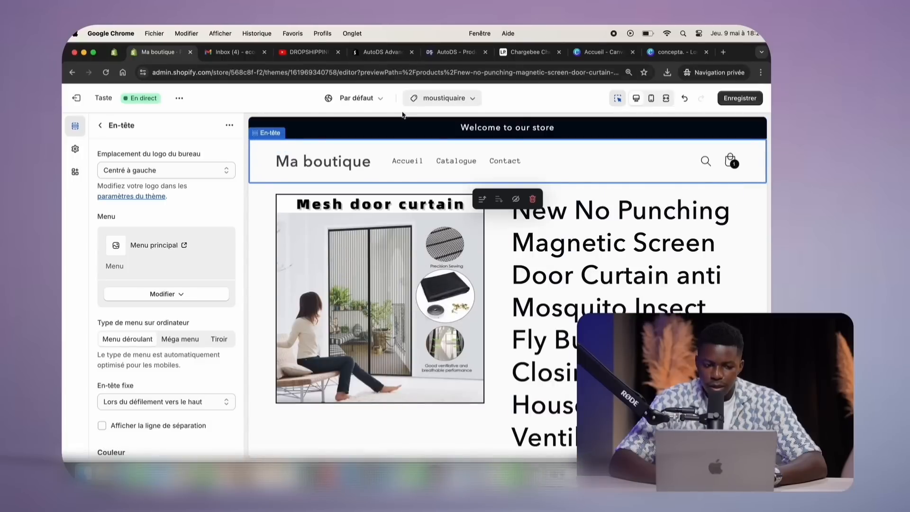
left_click(433, 127)
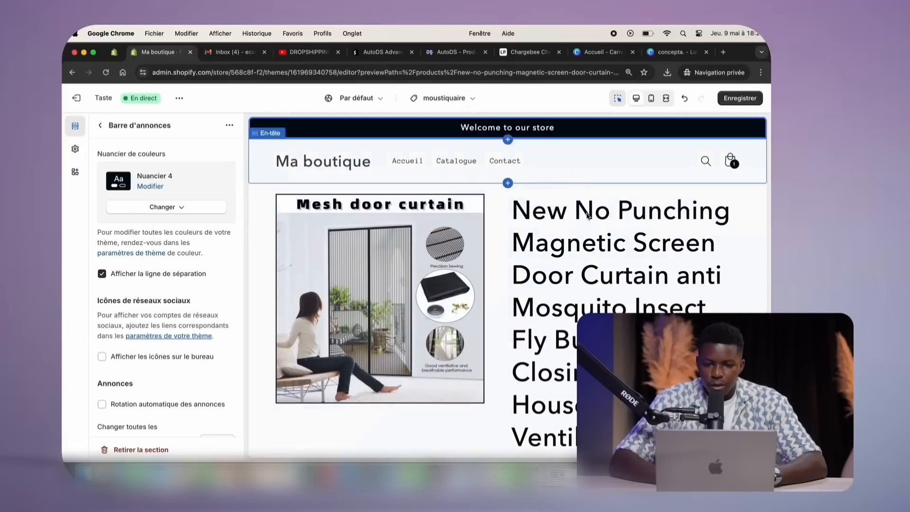
left_click(587, 216)
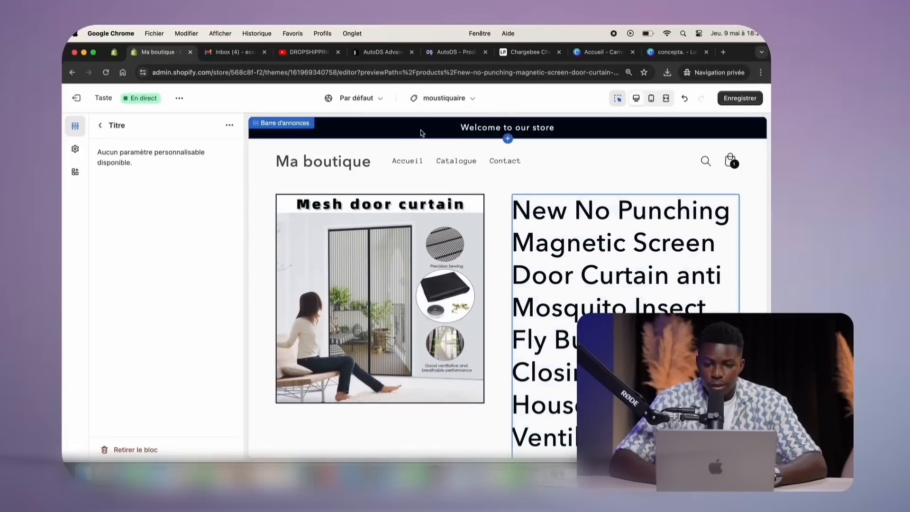
left_click(410, 135)
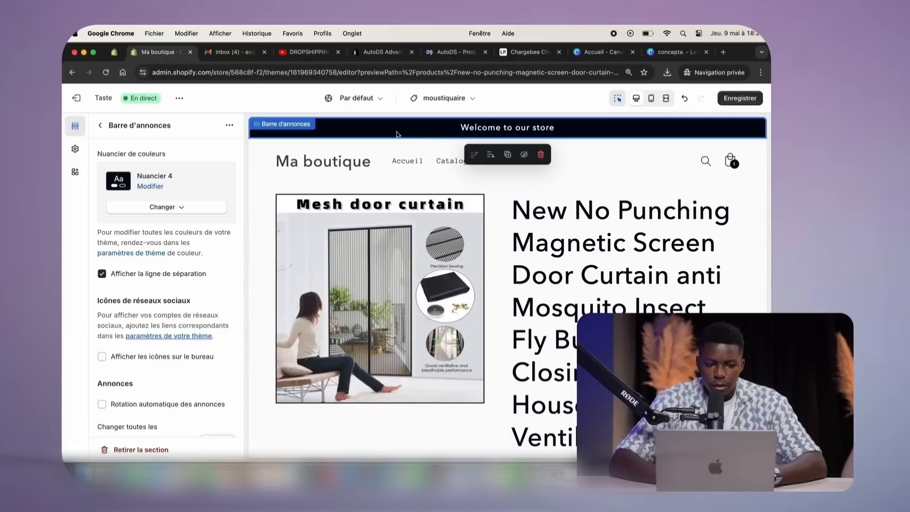
left_click(187, 208)
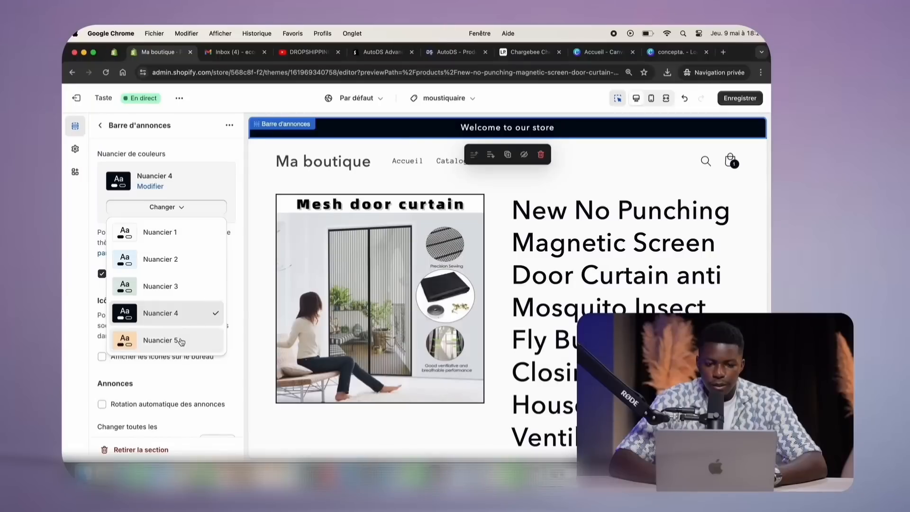
left_click(168, 341)
left_click(163, 207)
left_click(174, 290)
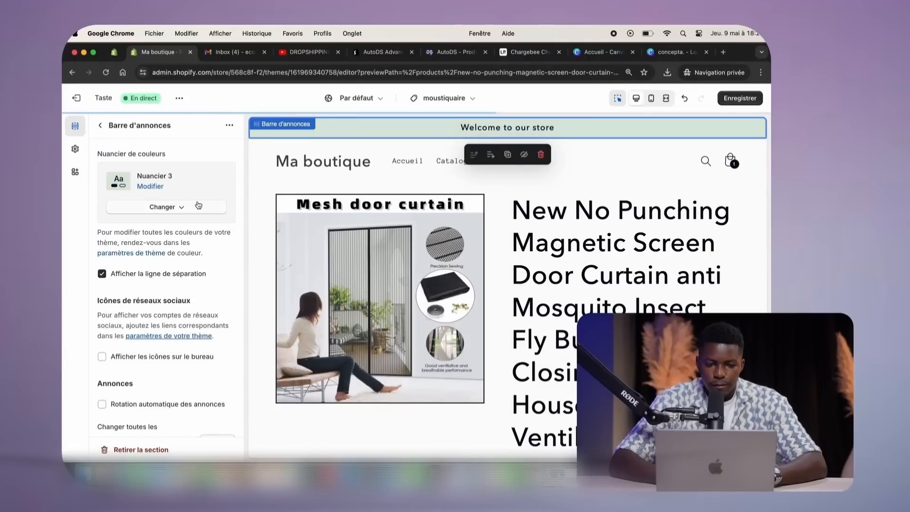
left_click(163, 207)
left_click(170, 260)
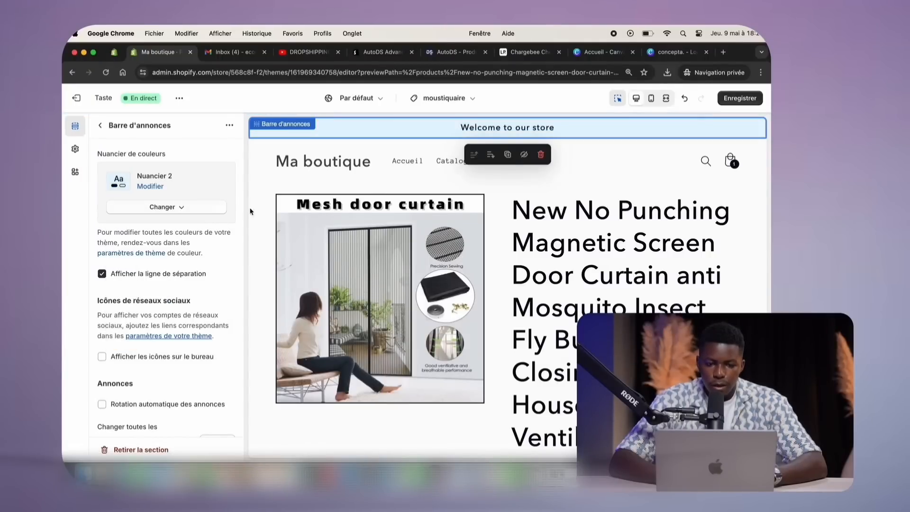
After trying Nuancier 5 and 4, settle the announcement bar on Nuancier 3
left_click(159, 215)
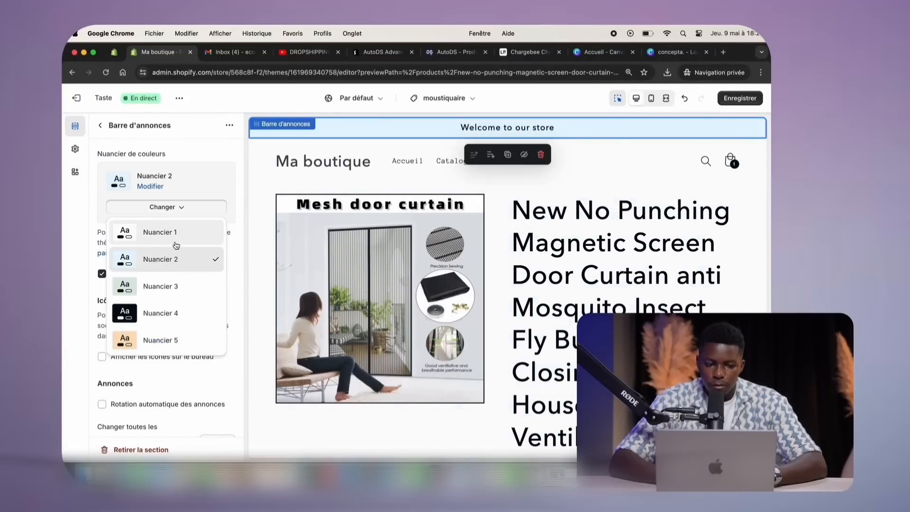
left_click(168, 340)
left_click(201, 211)
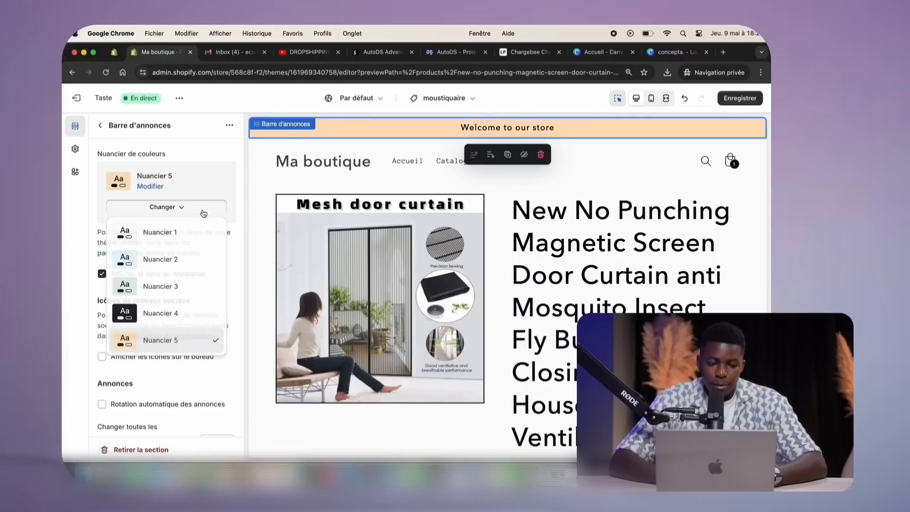
left_click(170, 311)
left_click(201, 212)
left_click(166, 281)
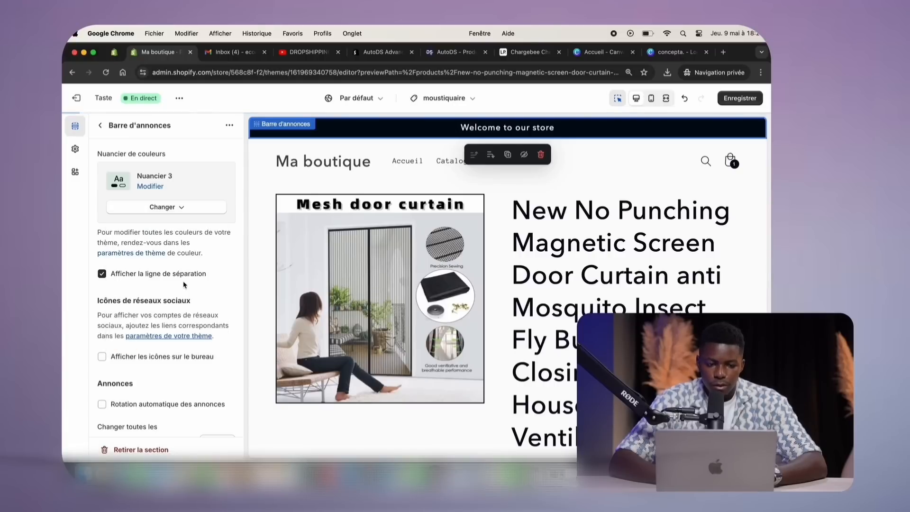
Give the Informations produits section the Nuancier 1 colour scheme
left_click(263, 192)
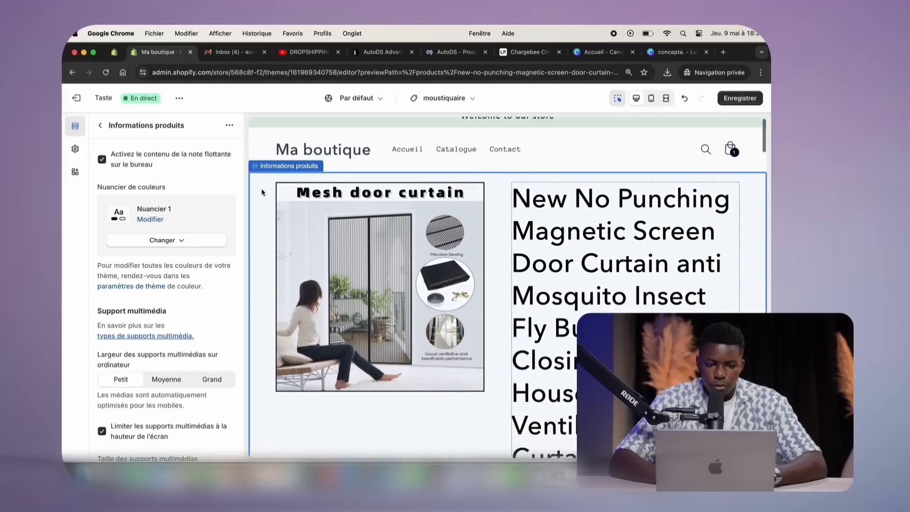
left_click(100, 125)
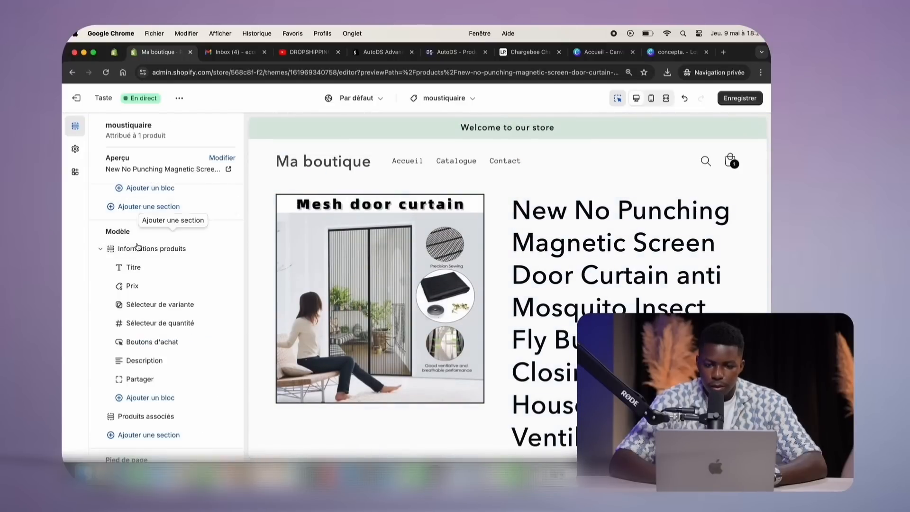
left_click(138, 248)
left_click(163, 240)
left_click(143, 313)
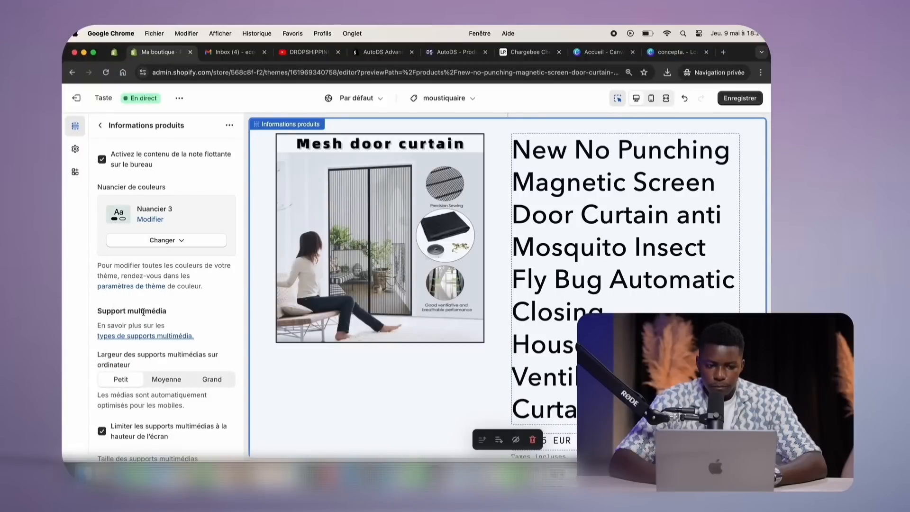
left_click(162, 240)
left_click(158, 262)
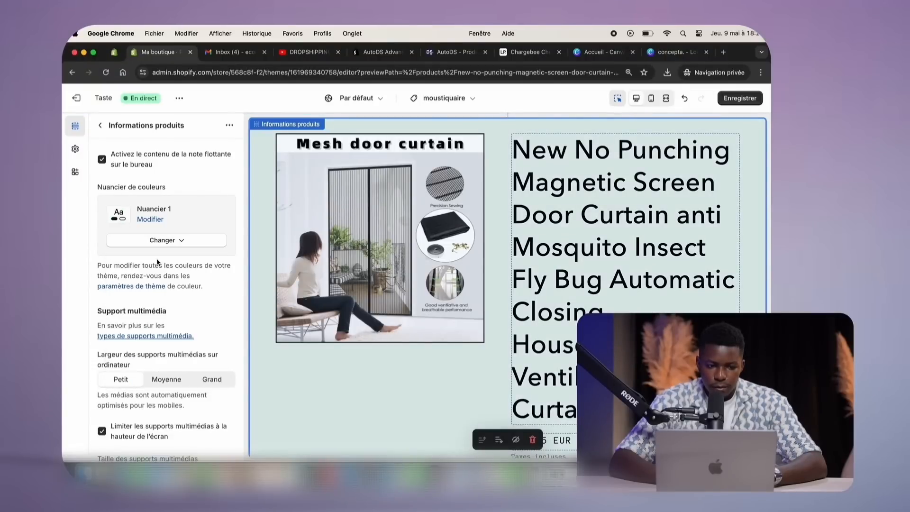
Set the section's media width (Largeur des supports multimédias) to Petit
scroll(171, 263, "down", 3)
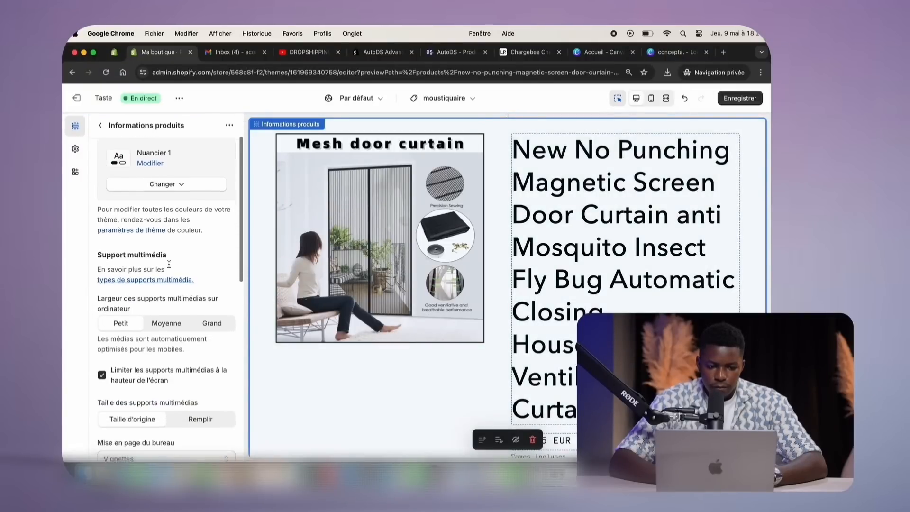
left_click(122, 300)
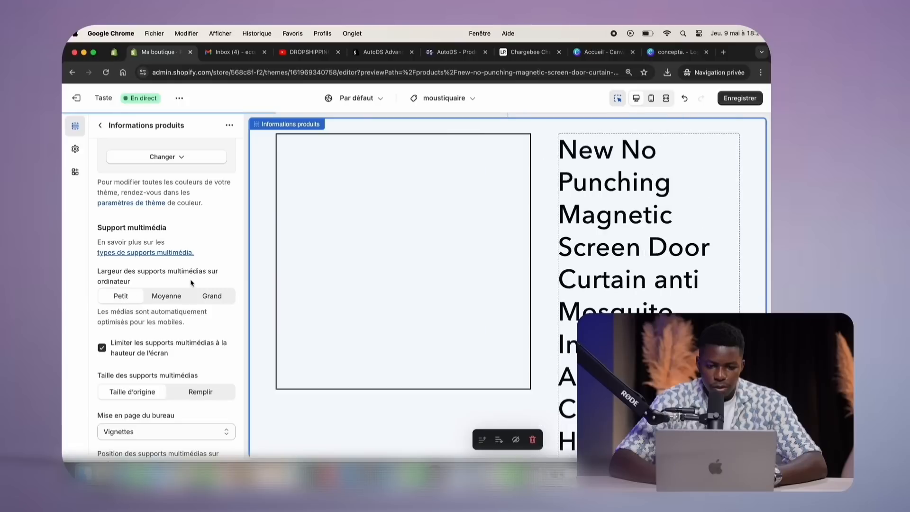
scroll(189, 283, "up", 3)
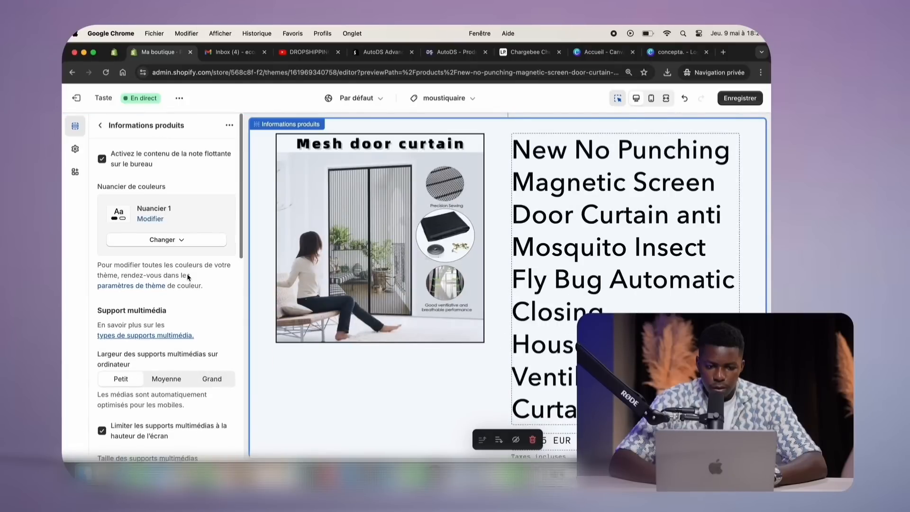
scroll(188, 280, "down", 14)
scroll(187, 277, "down", 3)
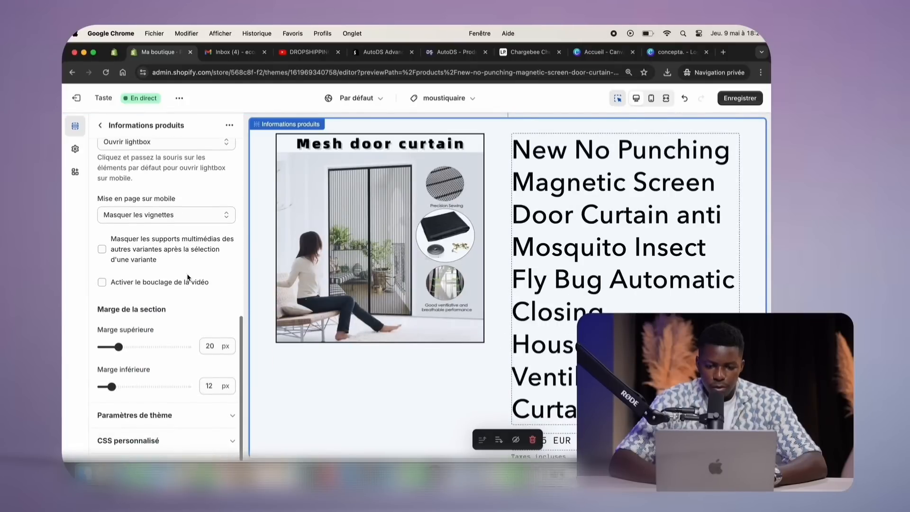
scroll(186, 270, "up", 10)
left_click(100, 124)
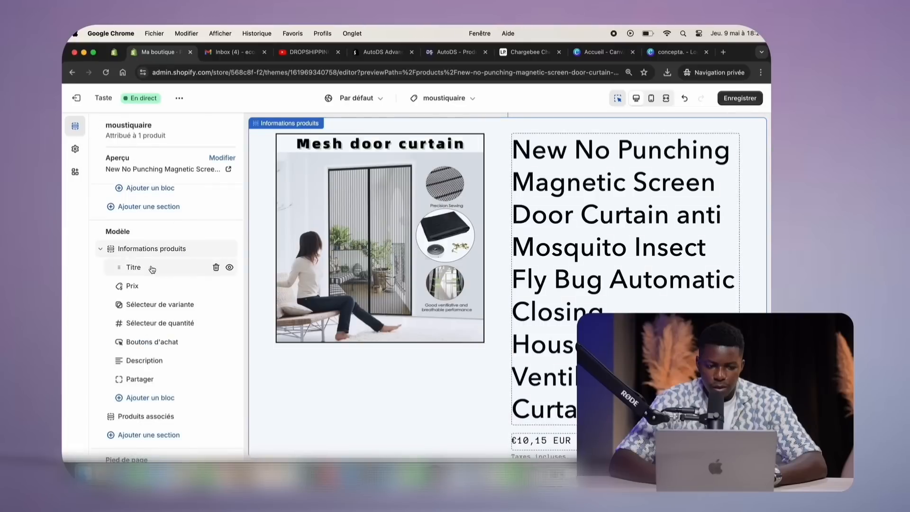
Review the product title and price block settings, checking the product in the admin
left_click(134, 265)
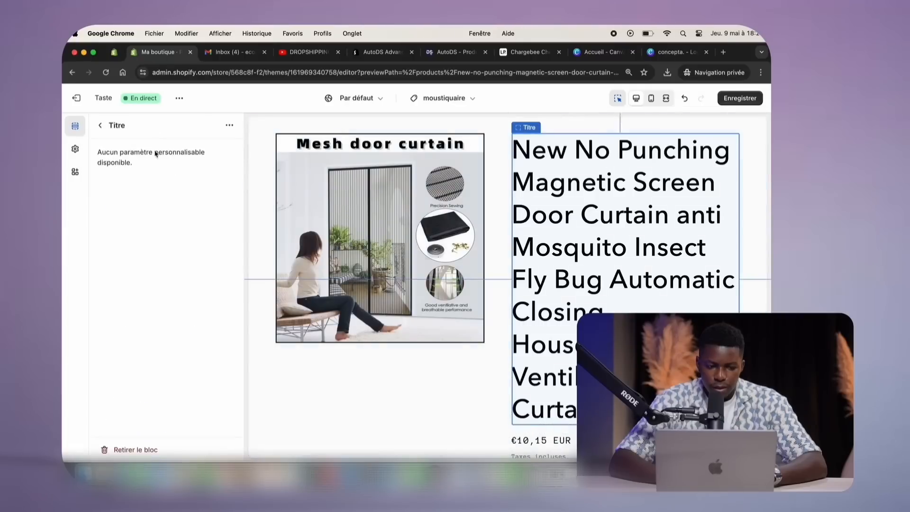
left_click(114, 53)
left_click(156, 52)
left_click(102, 125)
left_click(139, 288)
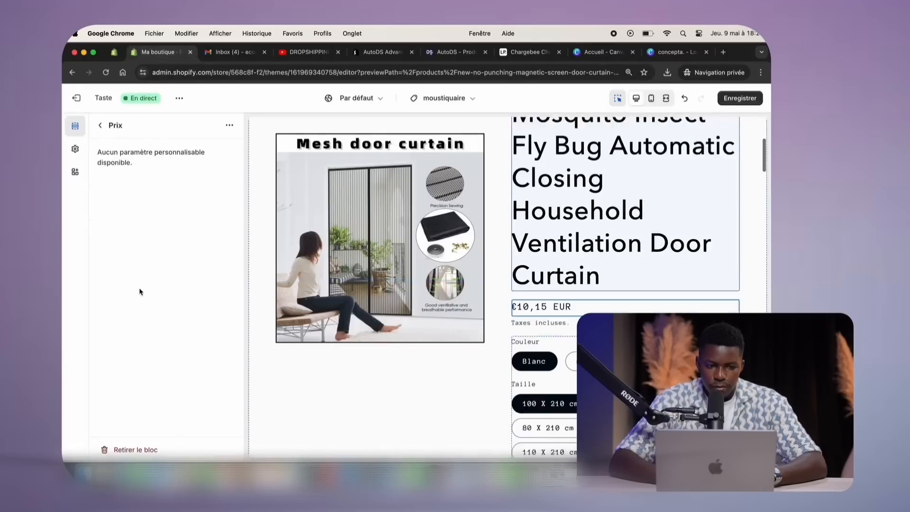
left_click(100, 125)
Try the variant picker's swatch shapes, leaving them as circles
left_click(160, 305)
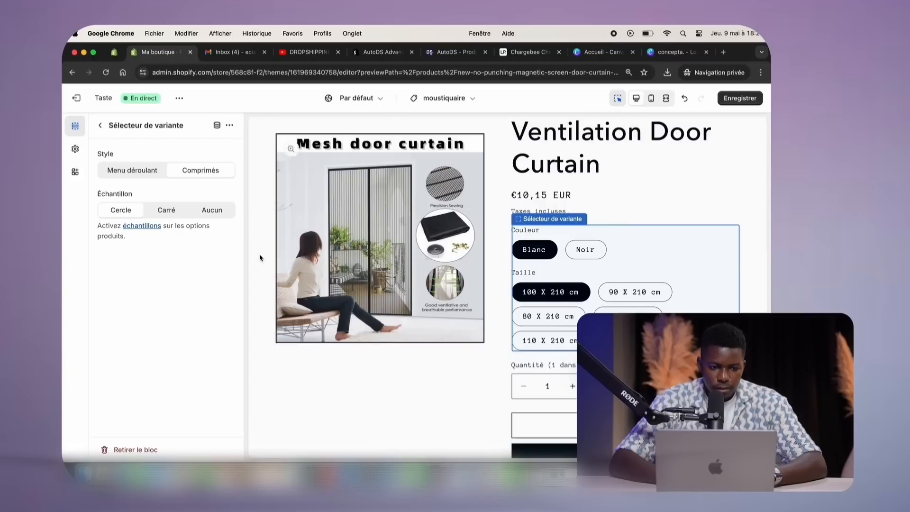
left_click(163, 213)
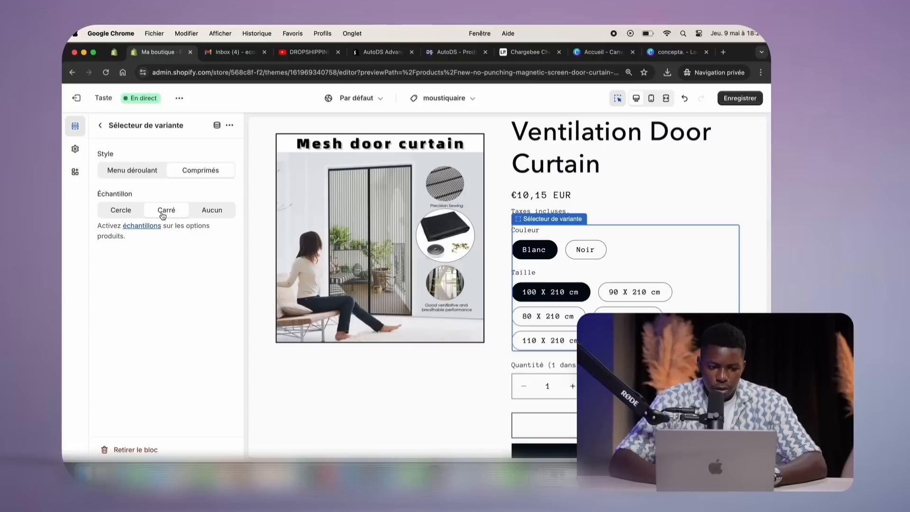
left_click(201, 213)
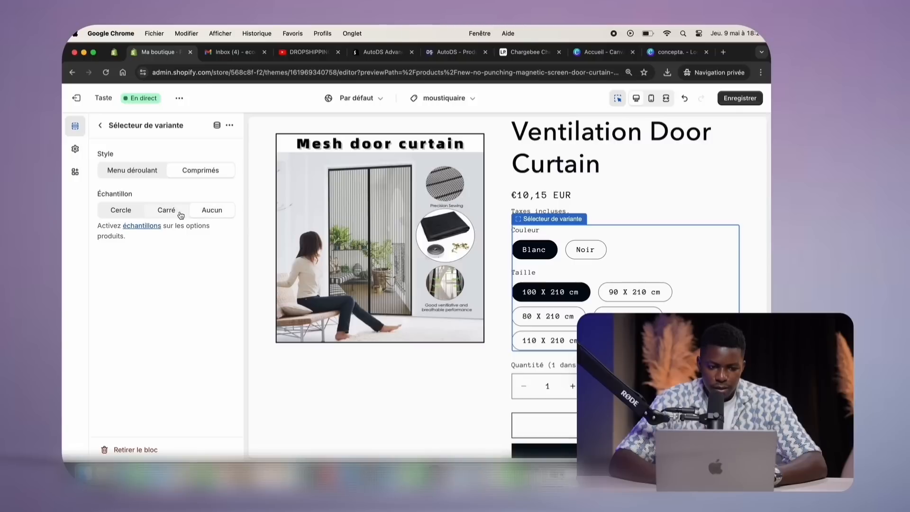
left_click(153, 213)
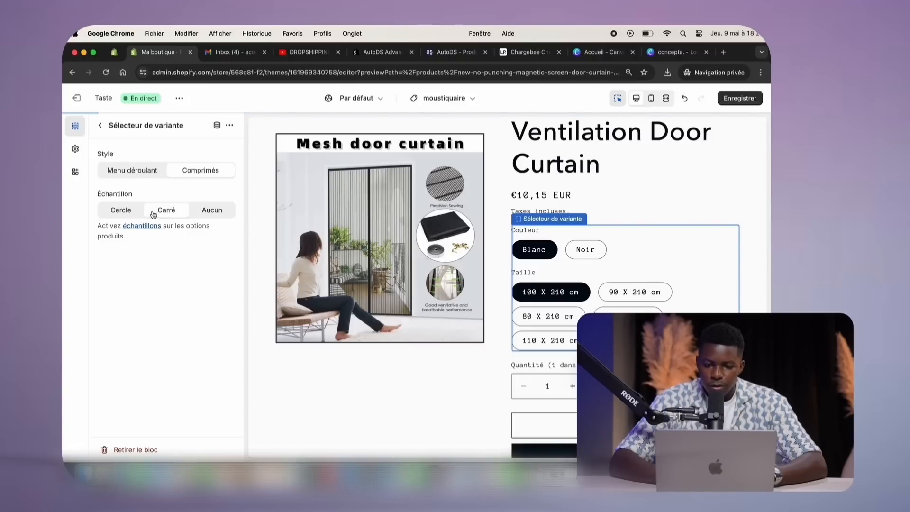
left_click(122, 210)
scroll(369, 272, "down", 3)
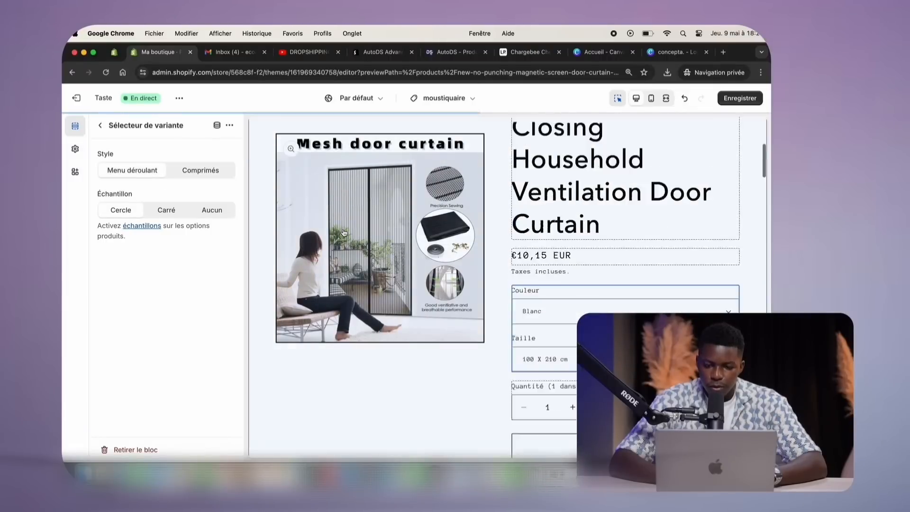
left_click(173, 172)
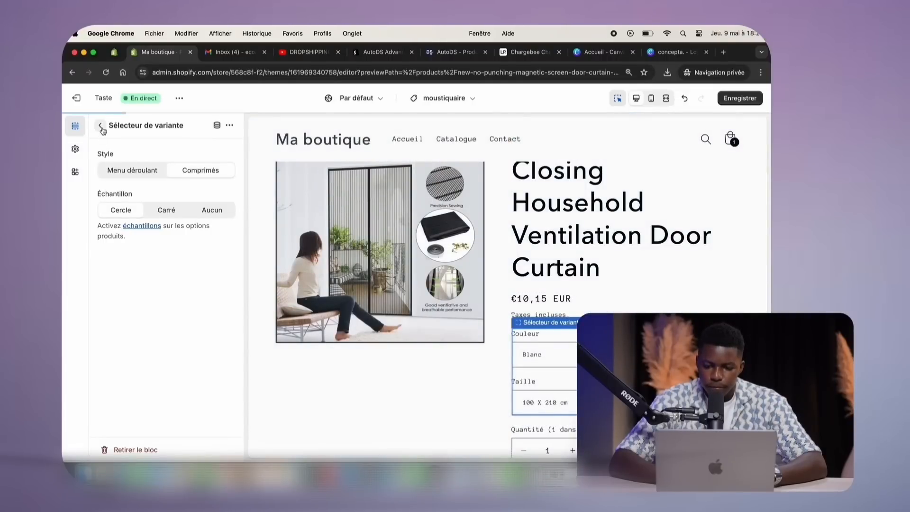
Set the variant picker Style to Menu déroulant so colour and size show as dropdowns
left_click(101, 127)
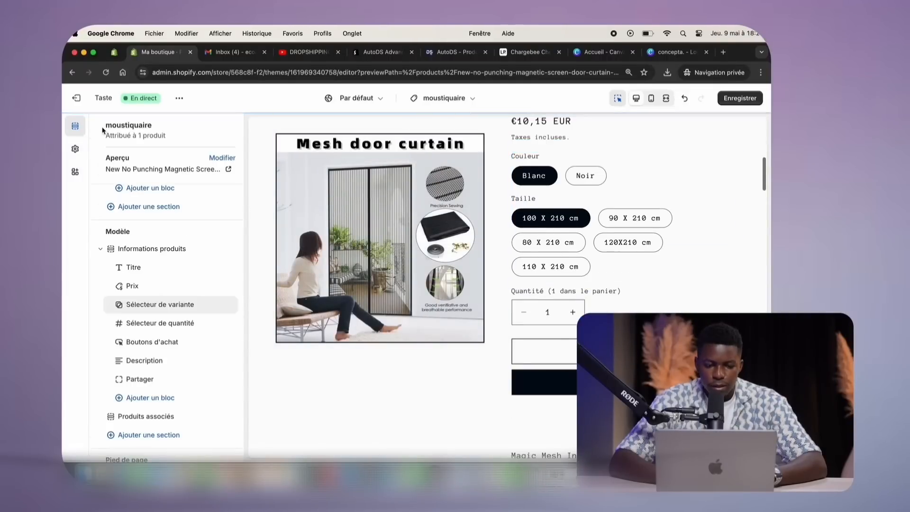
left_click(148, 306)
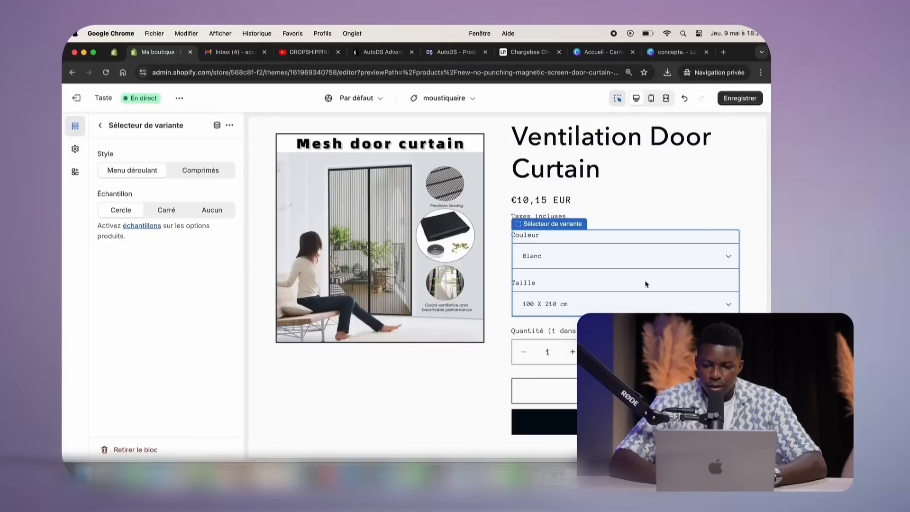
left_click(202, 175)
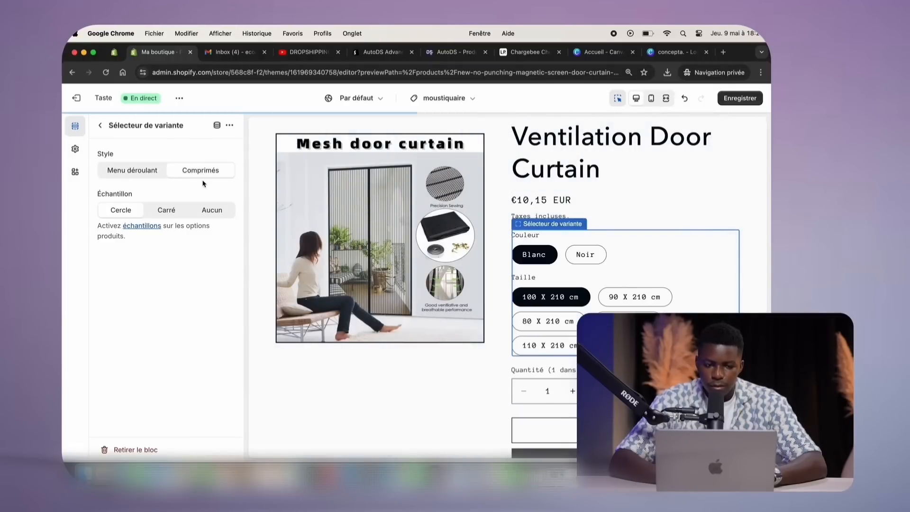
left_click(141, 175)
Turn off dynamic payment buttons in the Boutons d'achat block, leaving only Ajouter au panier
left_click(101, 126)
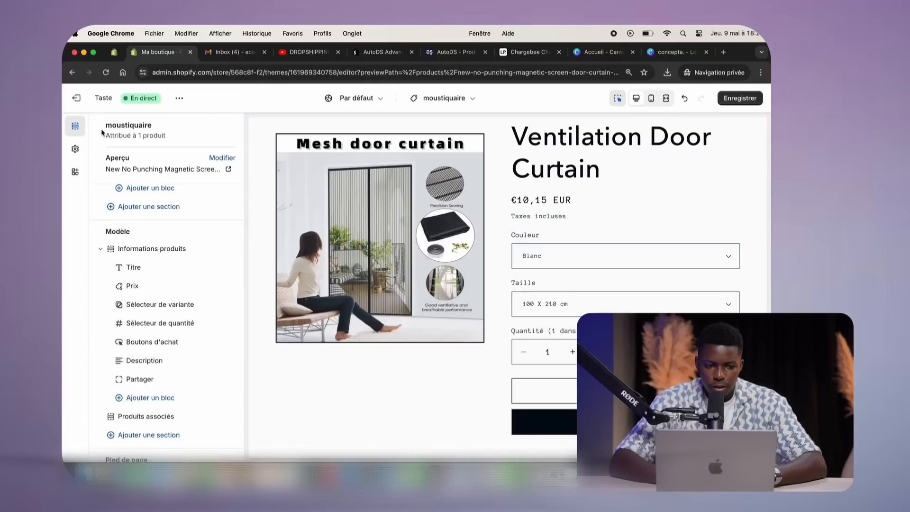
left_click(145, 283)
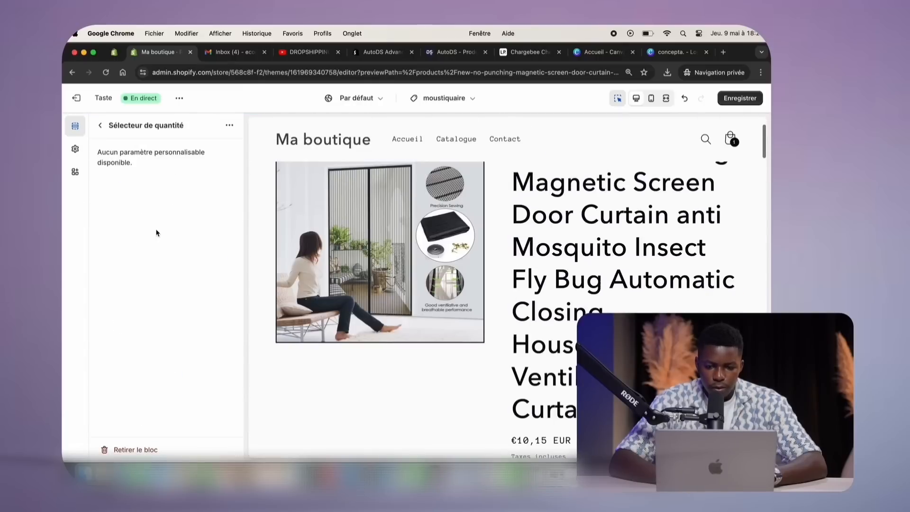
left_click(101, 127)
left_click(146, 289)
left_click(100, 126)
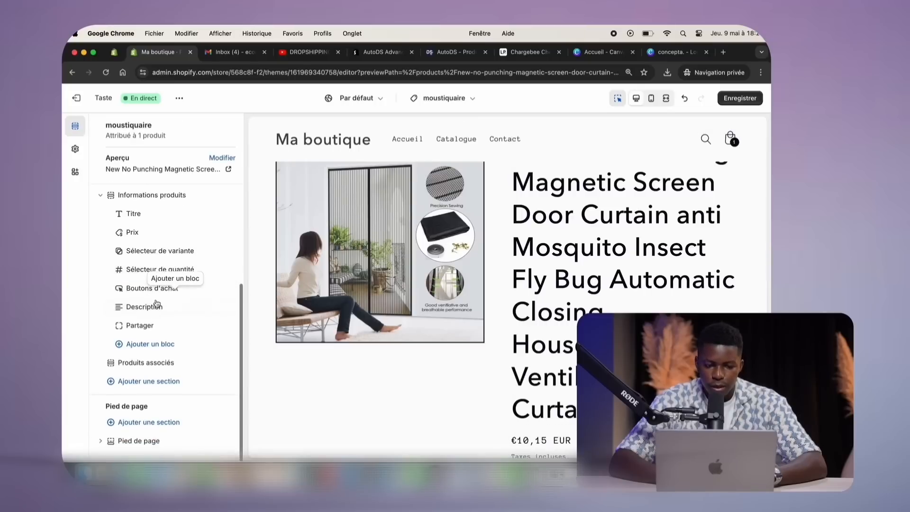
left_click(149, 296)
left_click(148, 290)
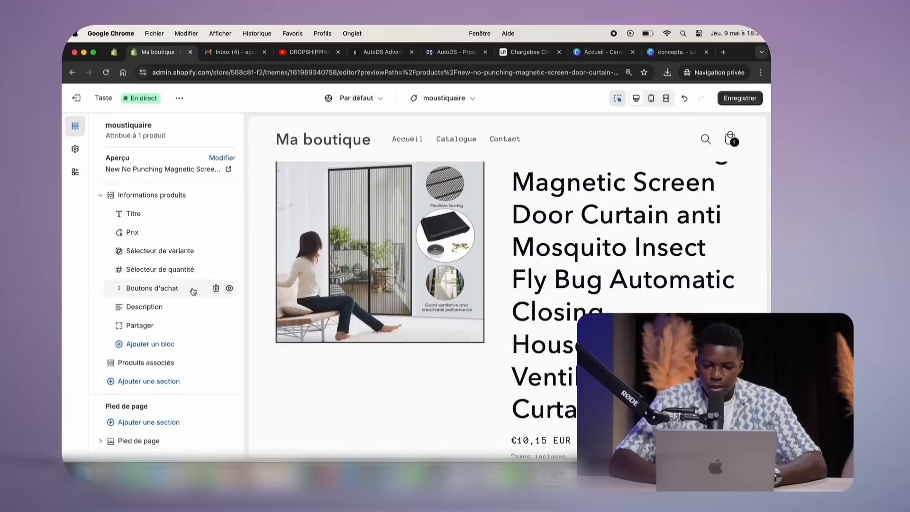
left_click(150, 288)
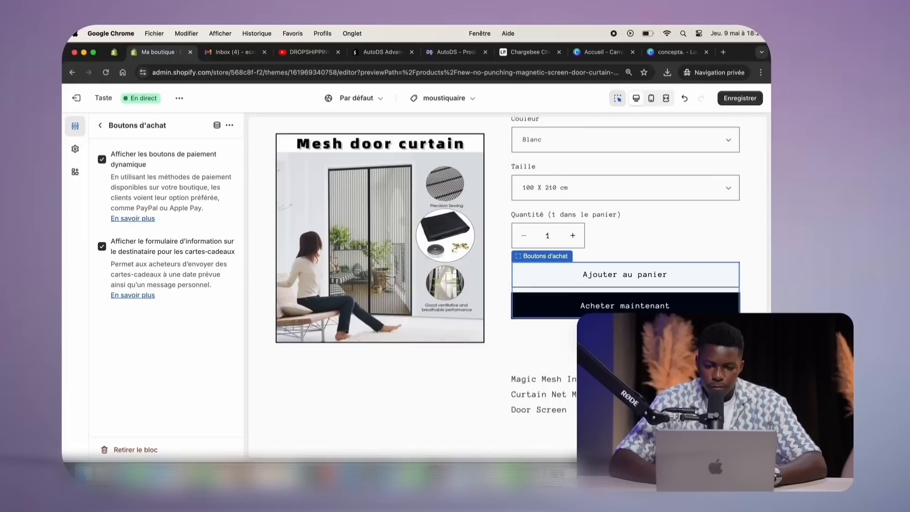
left_click(102, 159)
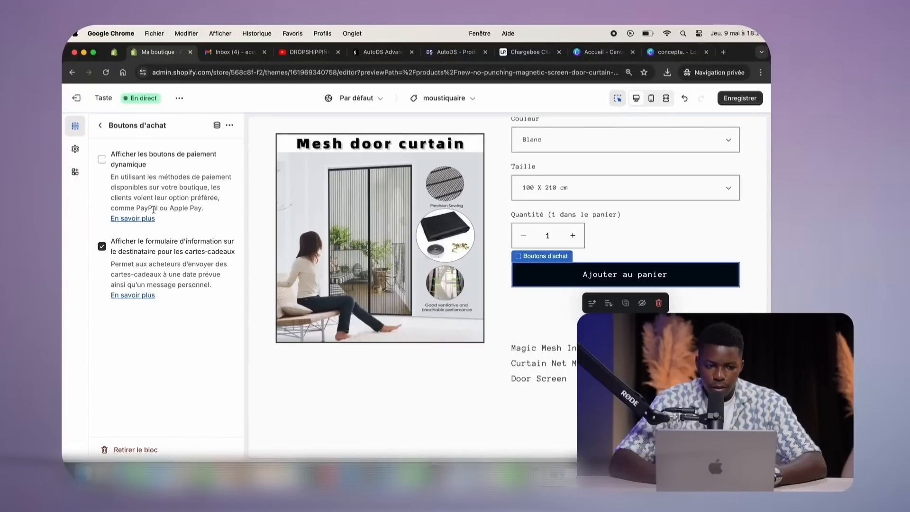
left_click(99, 126)
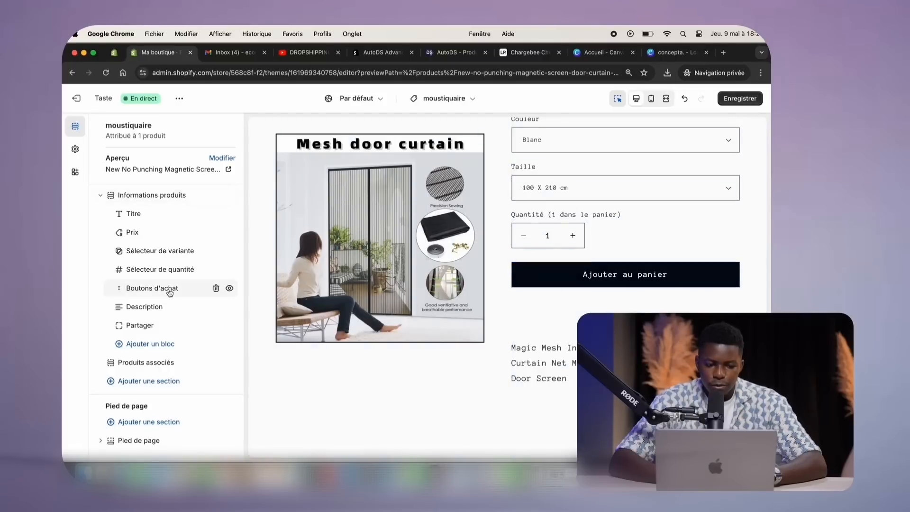
Open the Description and Partager blocks' settings
left_click(181, 306)
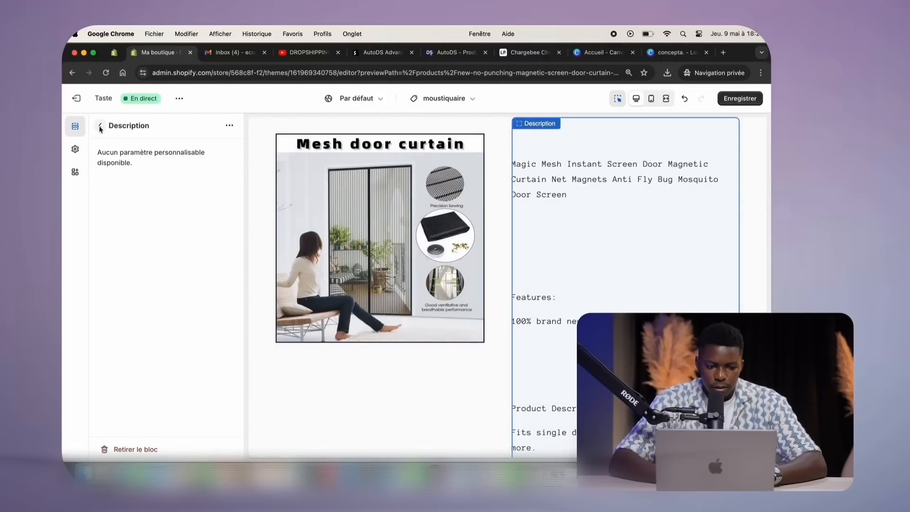
left_click(100, 126)
left_click(179, 326)
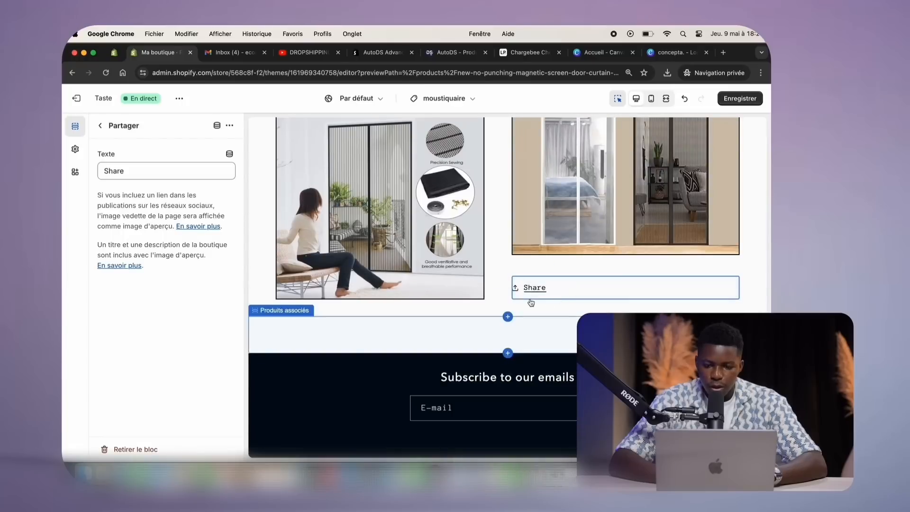
Remove the Share block and look over the related products section settings
left_click(658, 312)
scroll(528, 295, "up", 8)
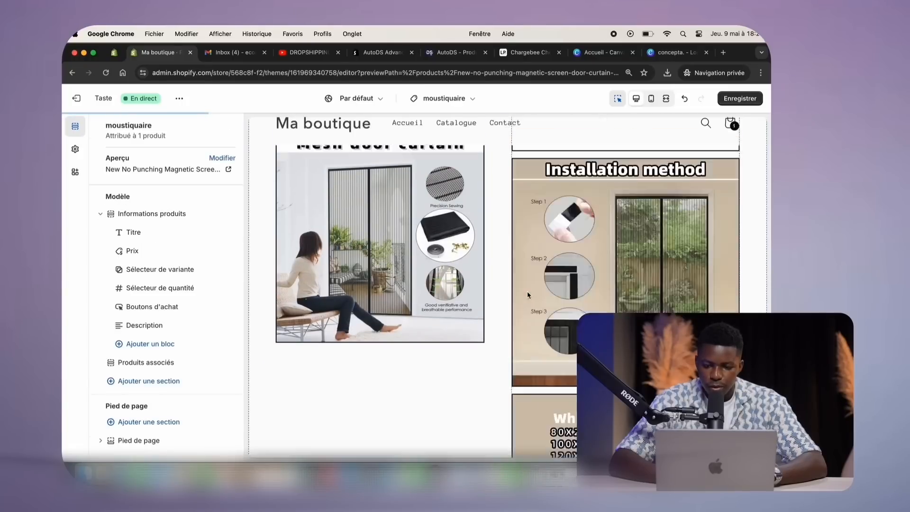
scroll(528, 295, "up", 15)
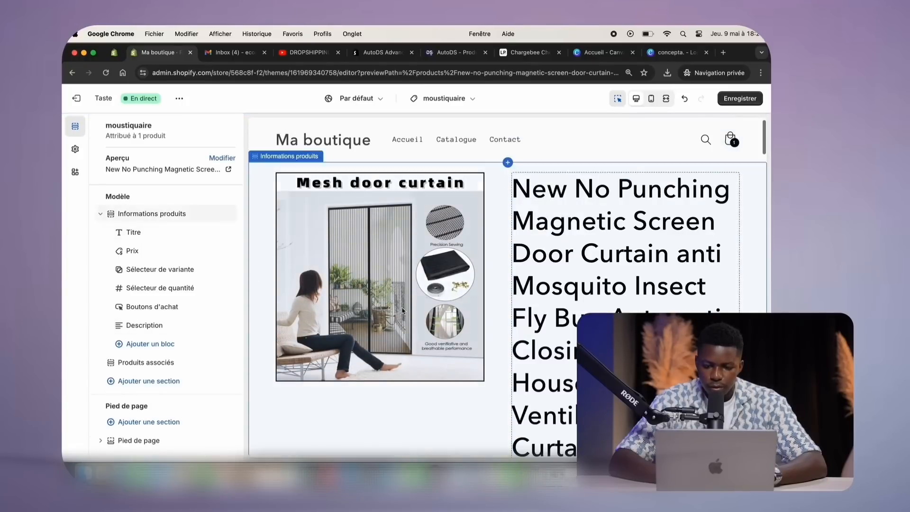
left_click(163, 362)
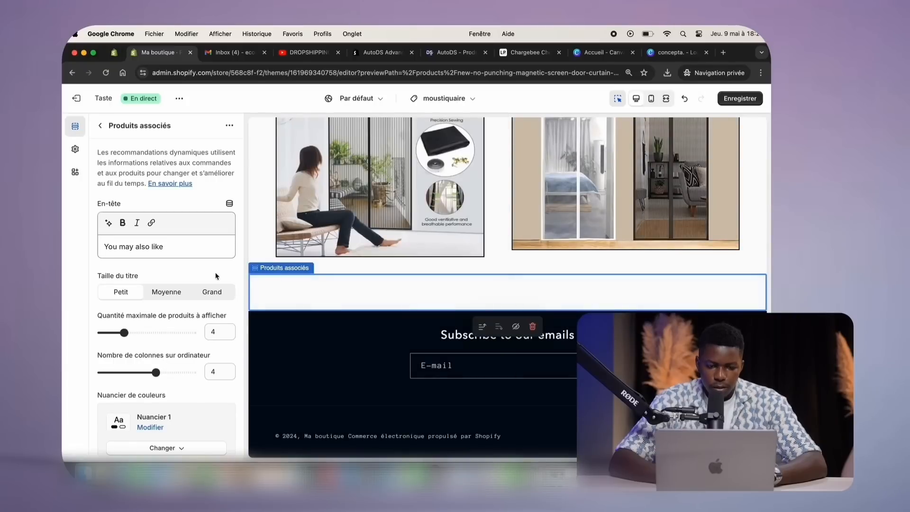
scroll(200, 266, "down", 10)
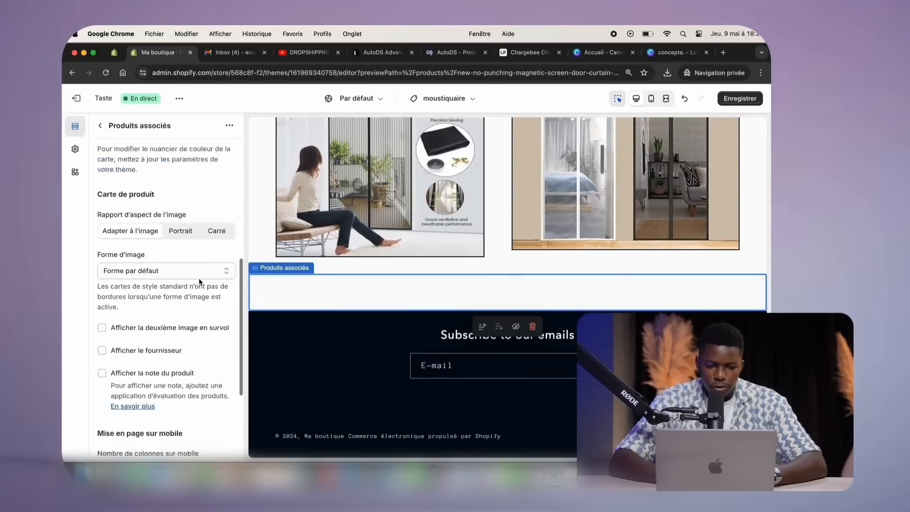
scroll(200, 282, "up", 10)
left_click(102, 126)
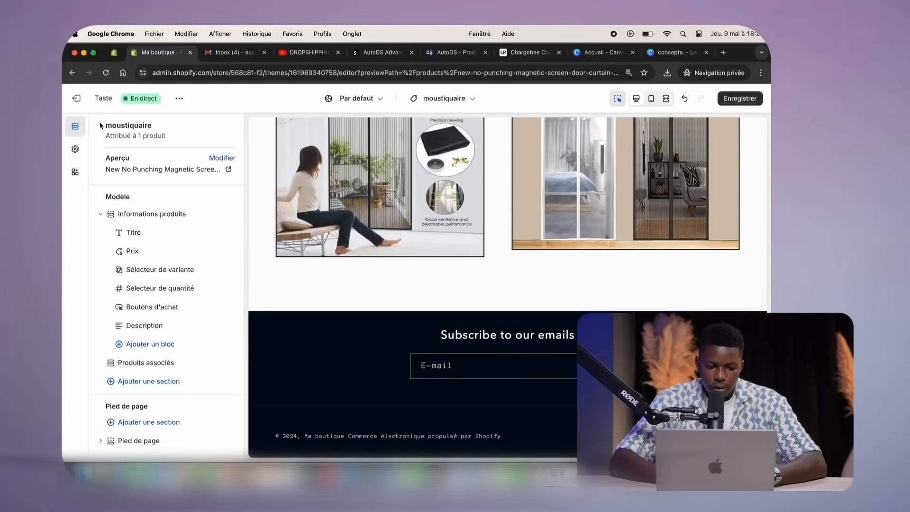
Give the footer the light green Nuancier 3 colour scheme and review its heading text
left_click(163, 442)
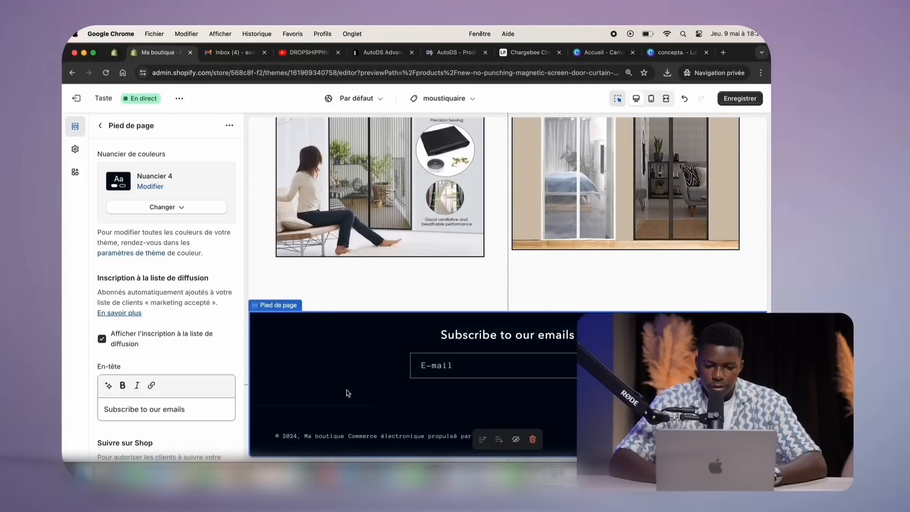
left_click(189, 212)
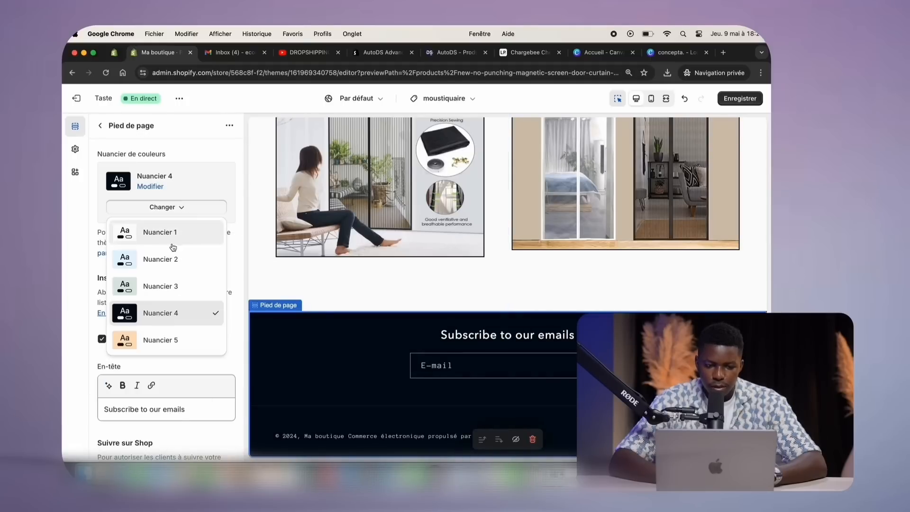
left_click(147, 287)
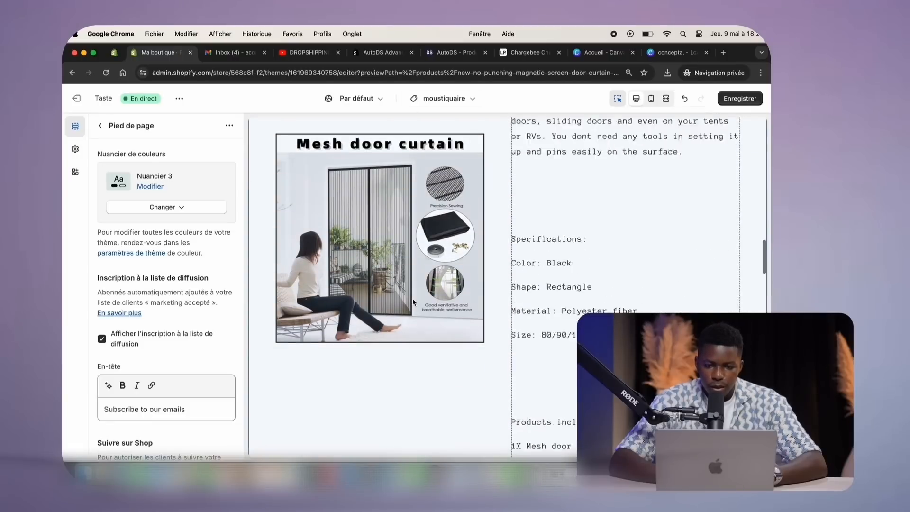
scroll(195, 408, "down", 3)
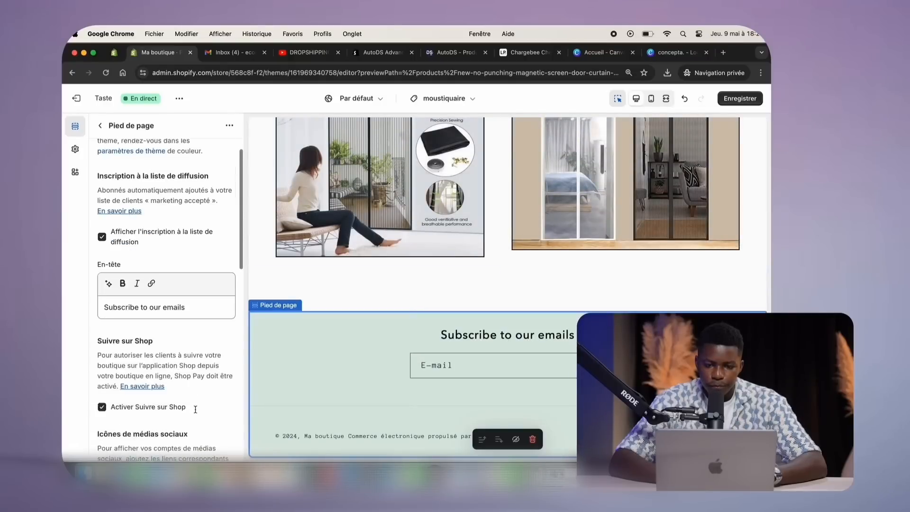
triple_click(187, 285)
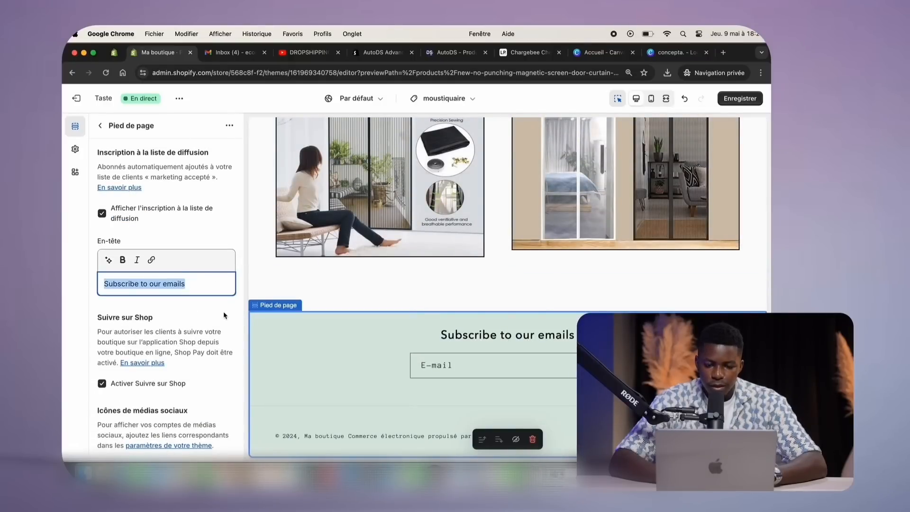
scroll(189, 284, "down", 10)
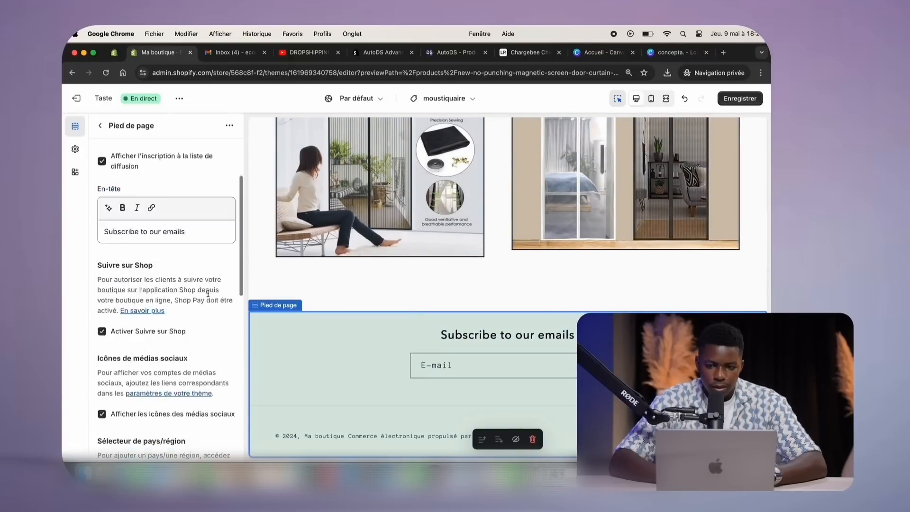
scroll(142, 213, "up", 15)
Return to the template's section list and save the moustiquaire template
left_click(105, 124)
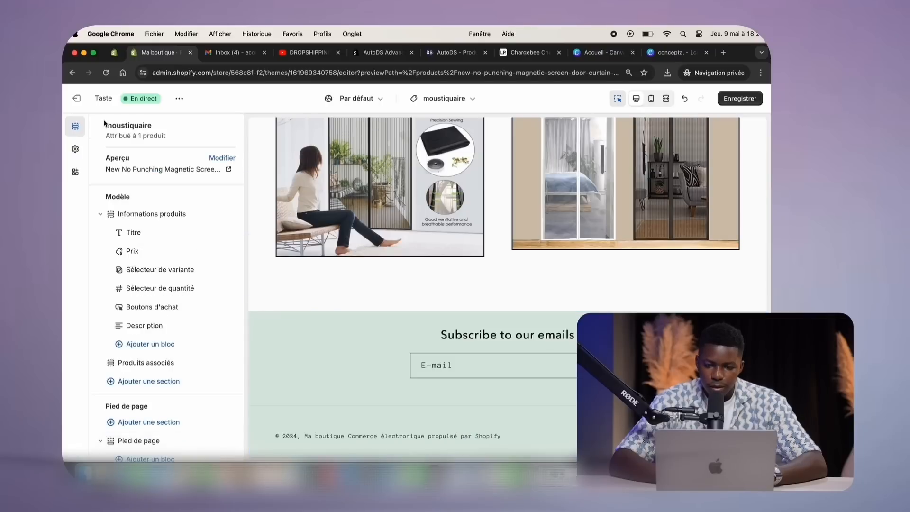
scroll(156, 246, "up", 5)
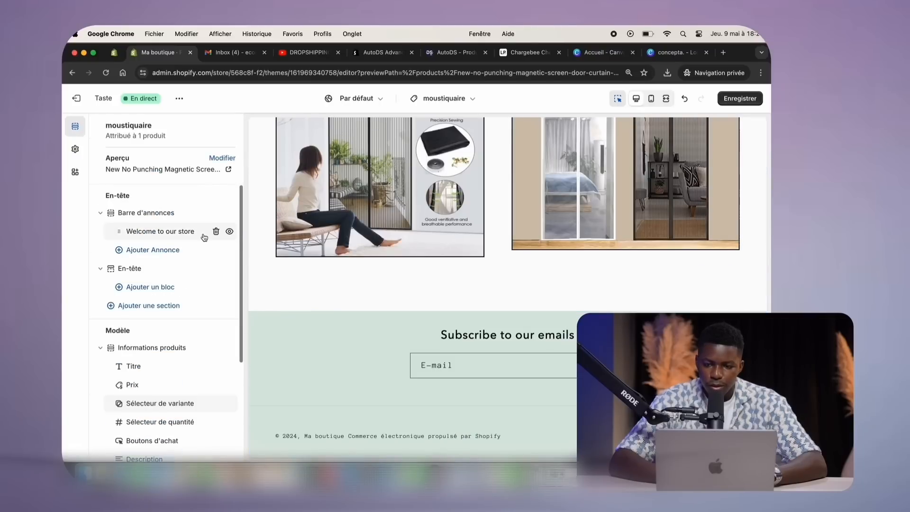
scroll(378, 262, "up", 5)
scroll(377, 262, "up", 10)
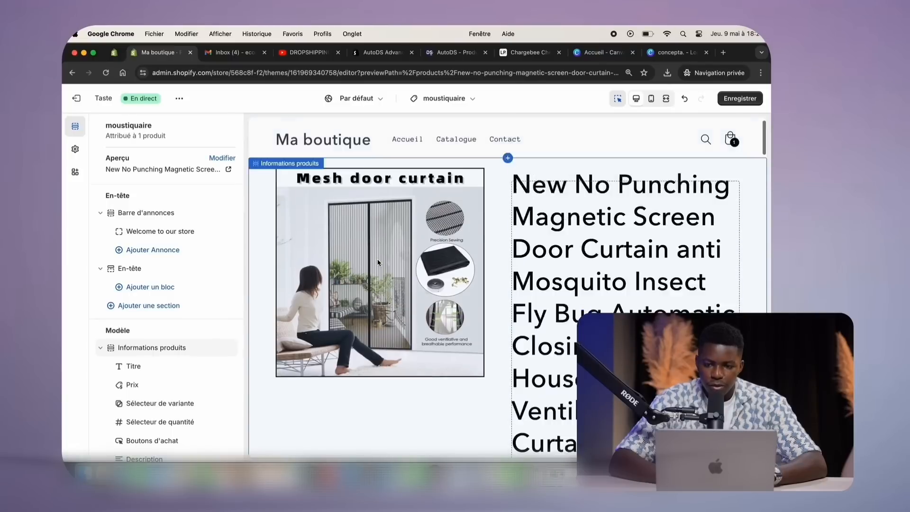
left_click(739, 99)
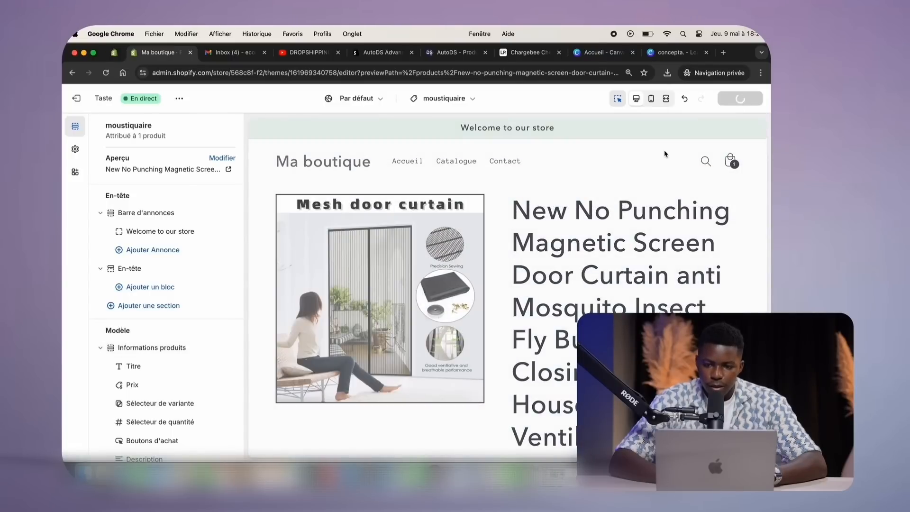
Check the product page in mobile preview, then bring up the curtain's admin edit page
left_click(652, 99)
scroll(562, 215, "down", 5)
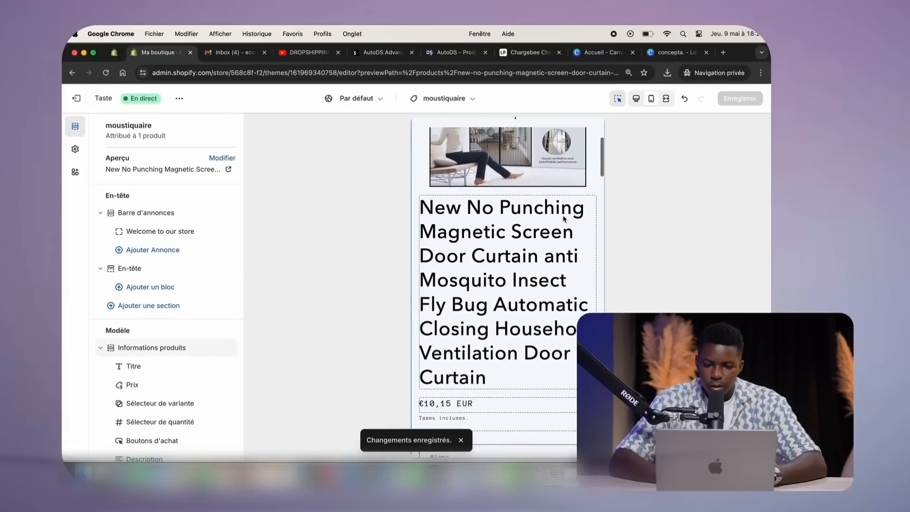
scroll(563, 218, "down", 20)
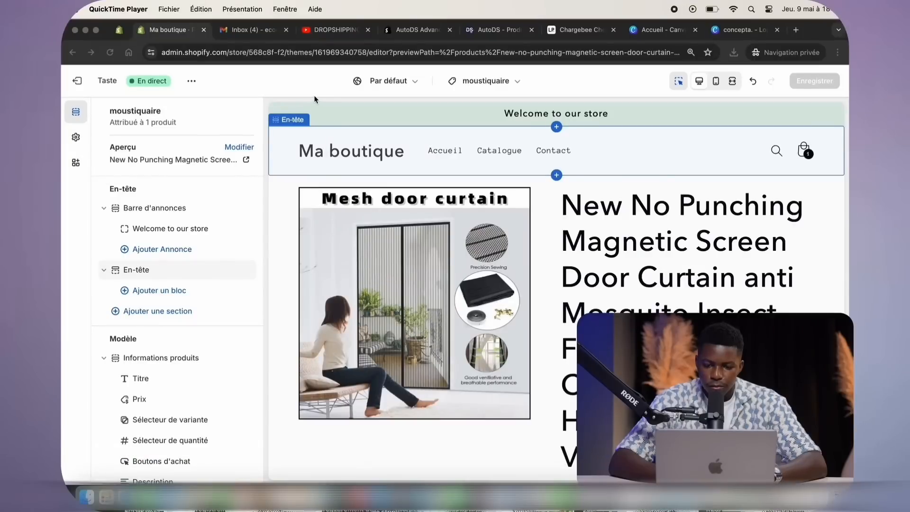
left_click(124, 32)
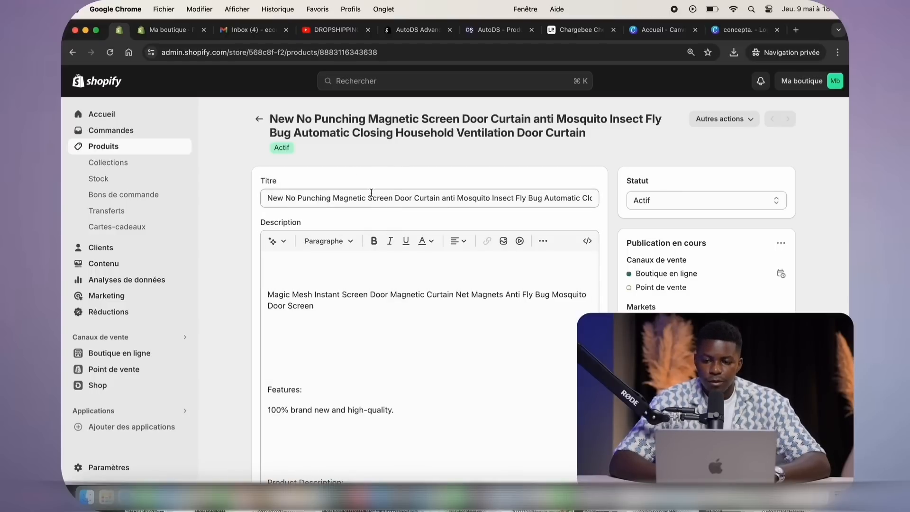
Search Google in a new incognito tab for 'rideaux moustiquaire shopify'
left_click(796, 29)
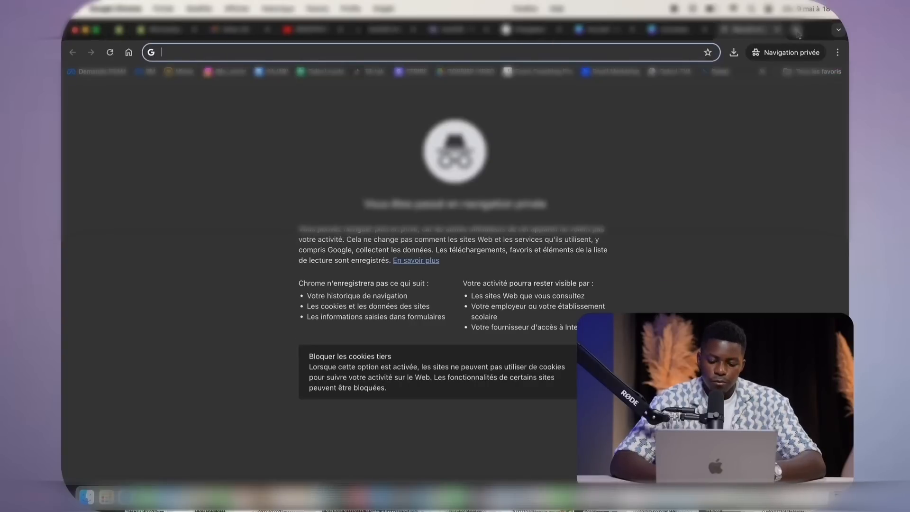
type("mous")
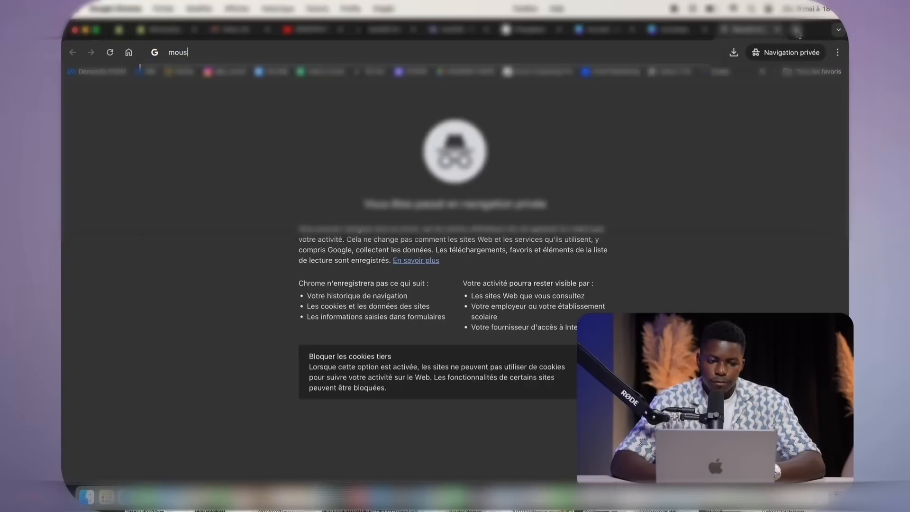
key("BackSpace")
key("BackSpace")
key("BackSpace")
key("BackSpace")
type("r")
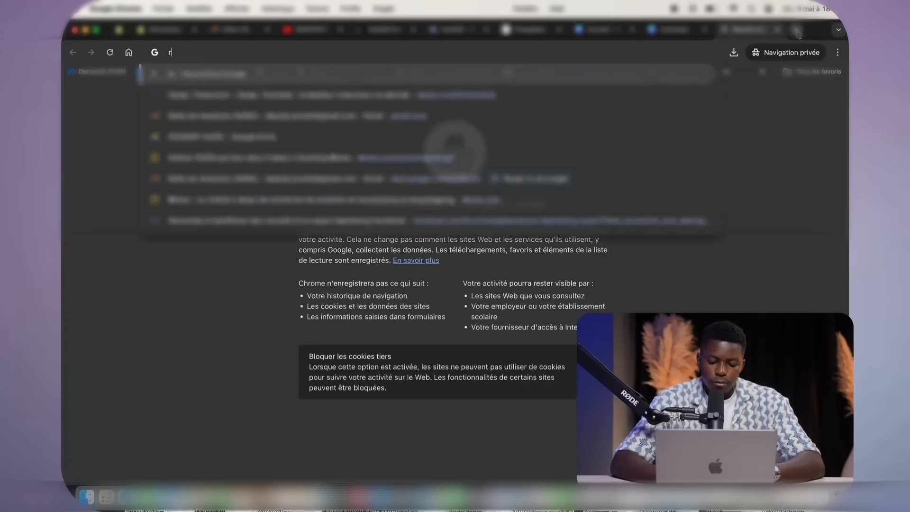
type("ideaux moustiqu")
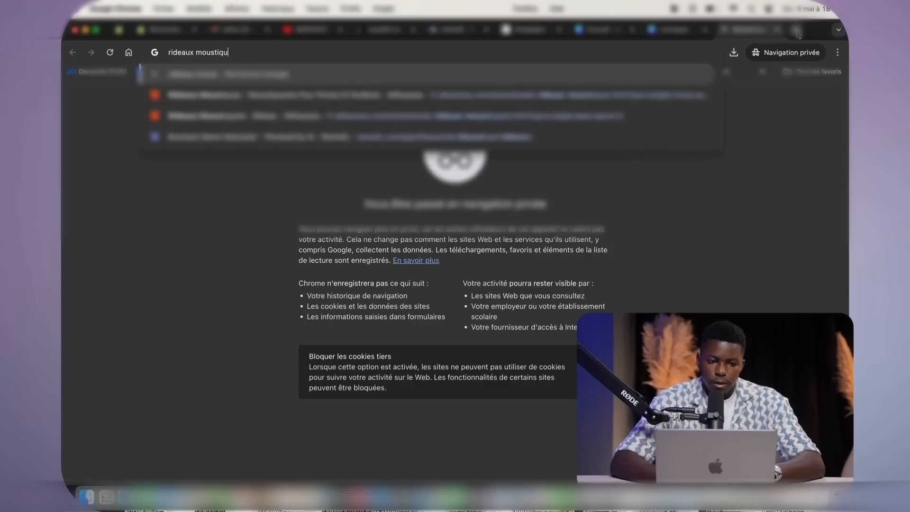
type("aire shopif")
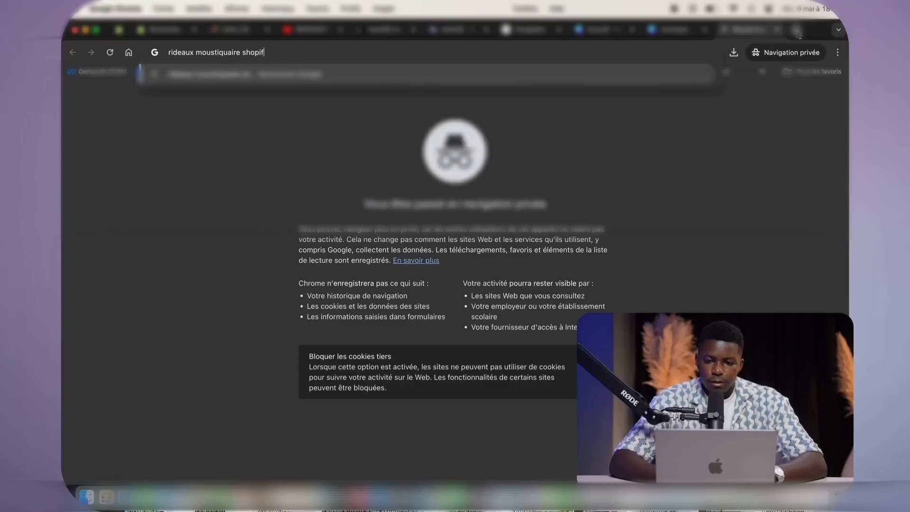
type("y")
key("Return")
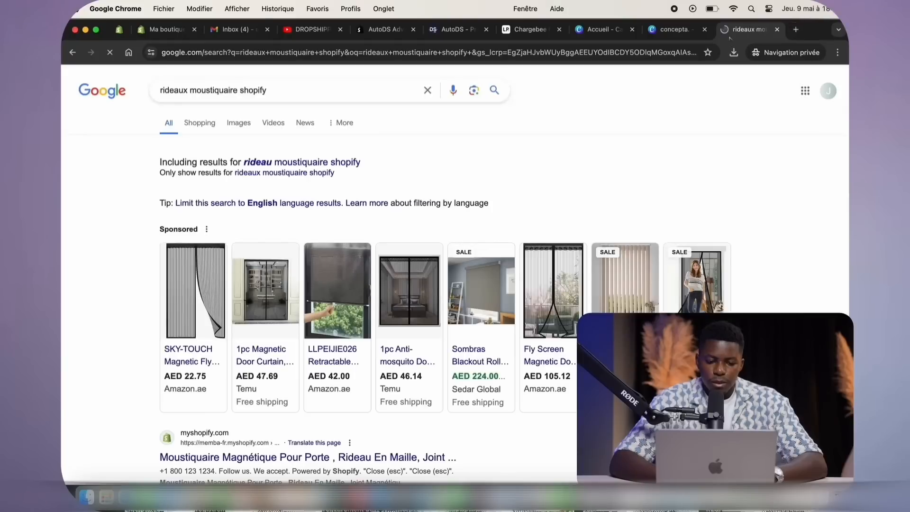
Look over the results, then rerun the search as 'rideau moustiquaire shopify'
scroll(457, 156, "down", 4)
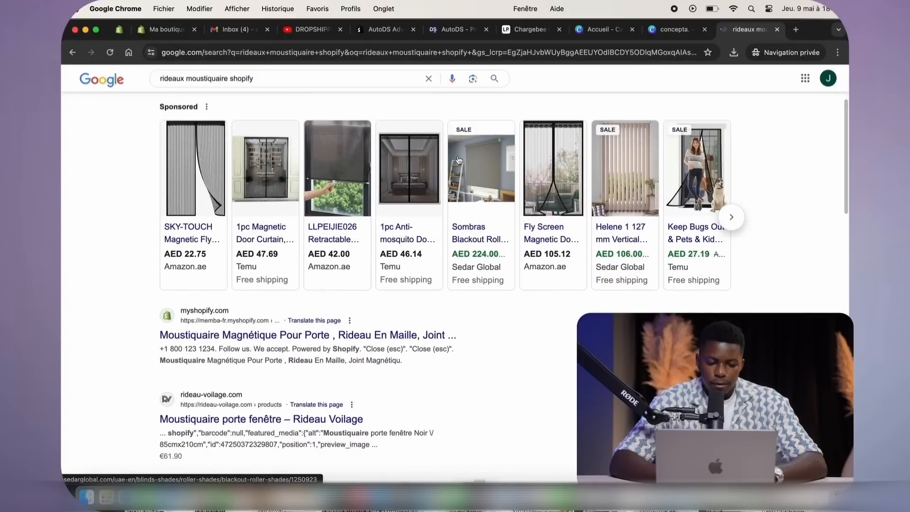
scroll(453, 187, "down", 5)
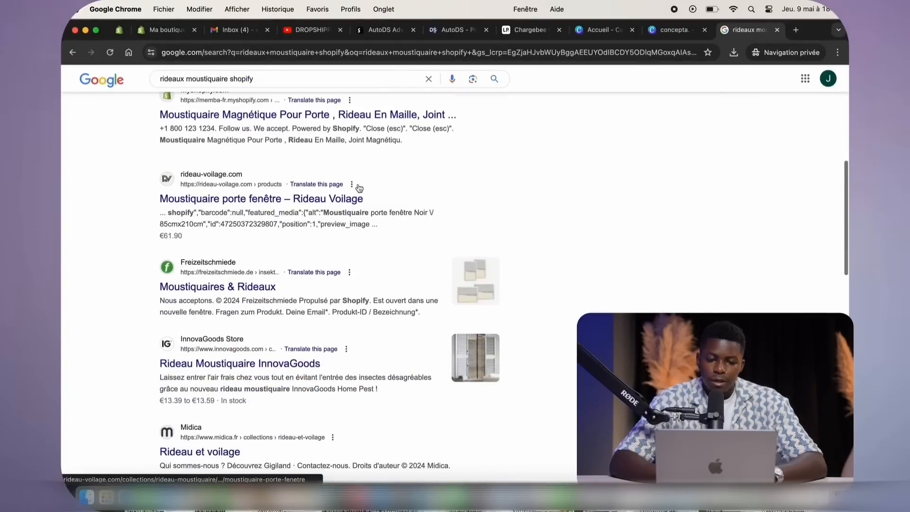
scroll(359, 188, "up", 2)
scroll(359, 189, "up", 1)
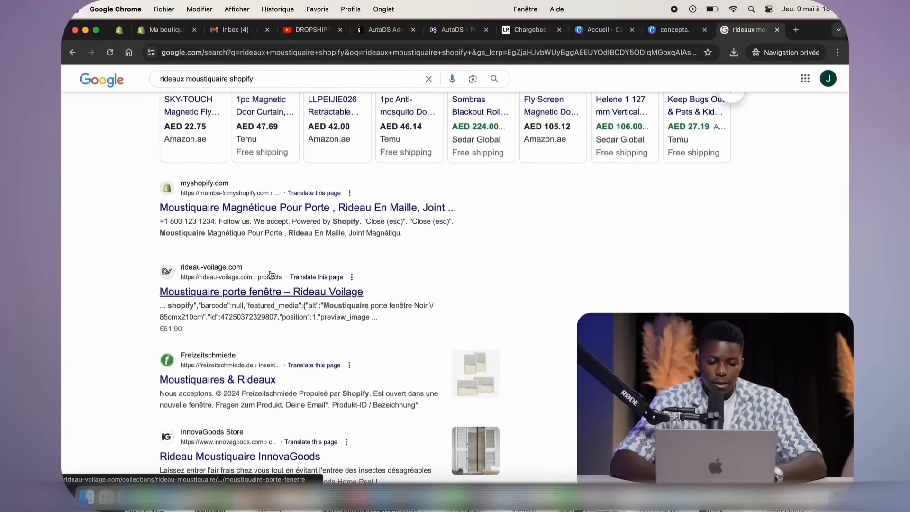
scroll(272, 273, "down", 8)
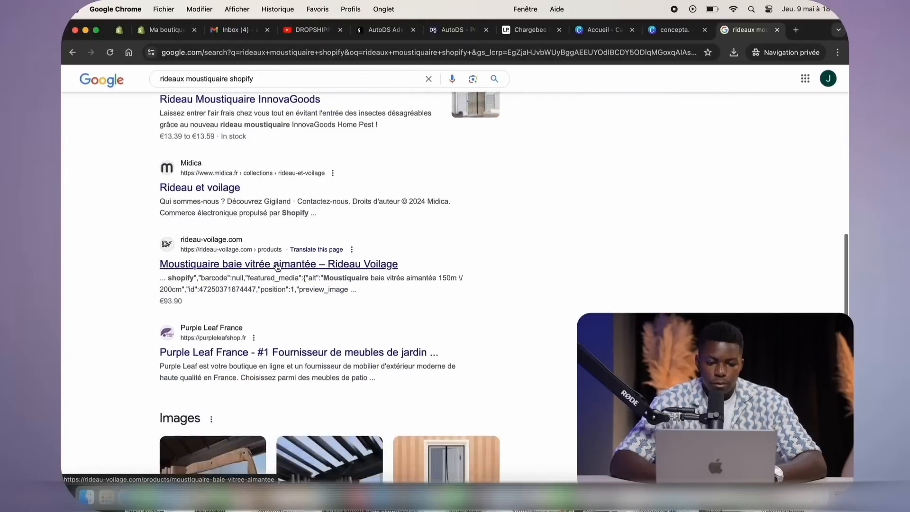
scroll(276, 262, "down", 7)
scroll(276, 262, "up", 10)
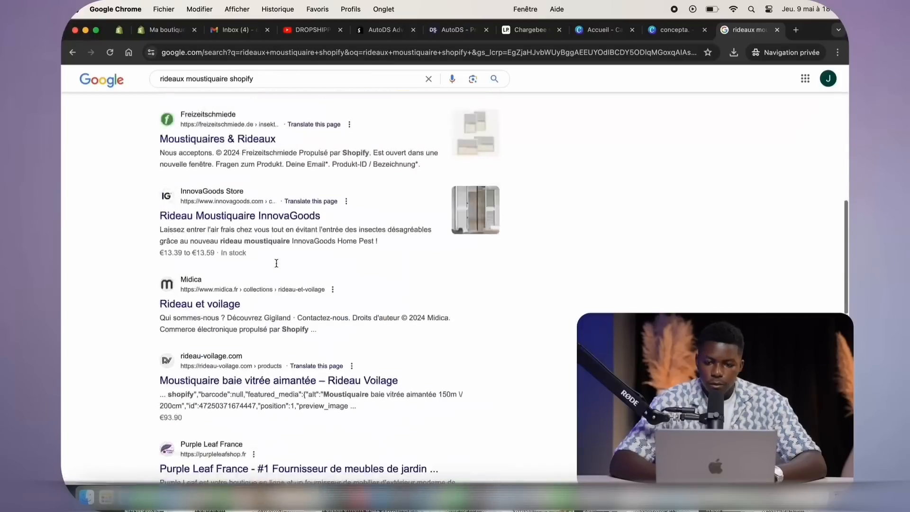
scroll(276, 263, "up", 15)
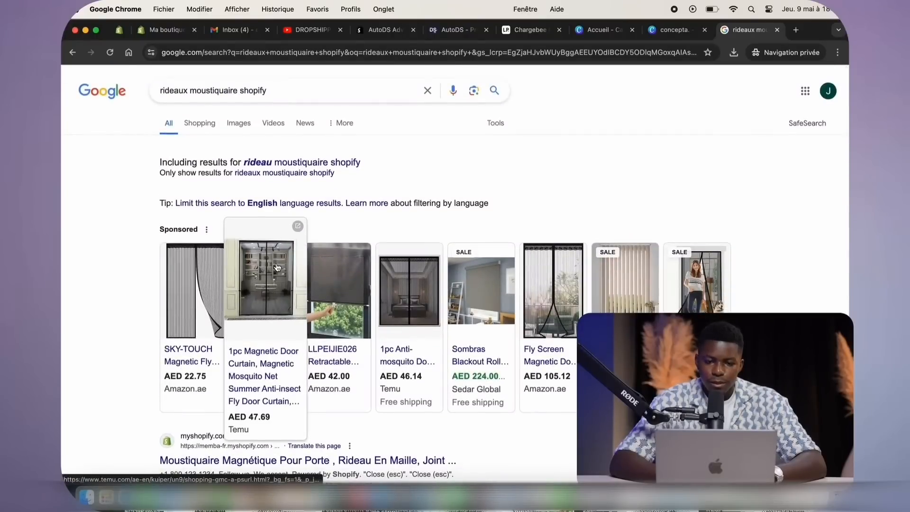
left_click(277, 164)
Open the InnovaGoods mosquito curtain result in a new tab
scroll(234, 182, "down", 2)
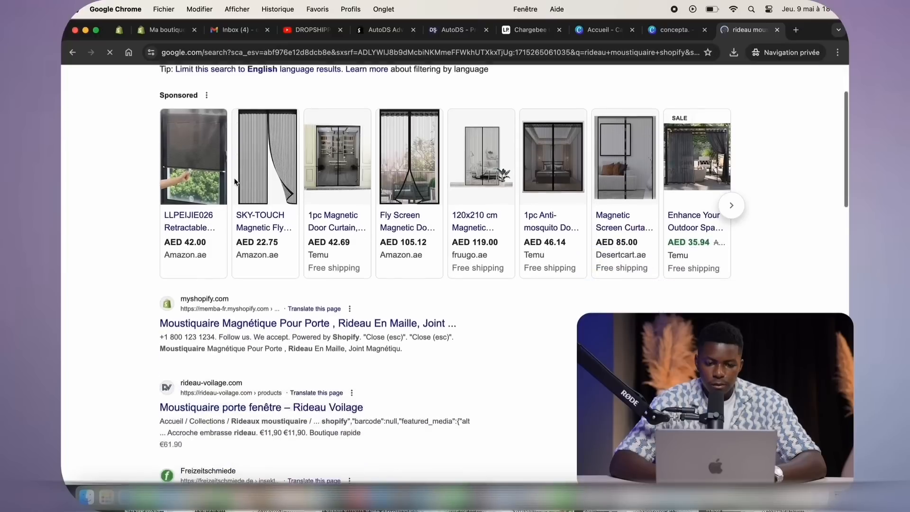
scroll(234, 181, "down", 3)
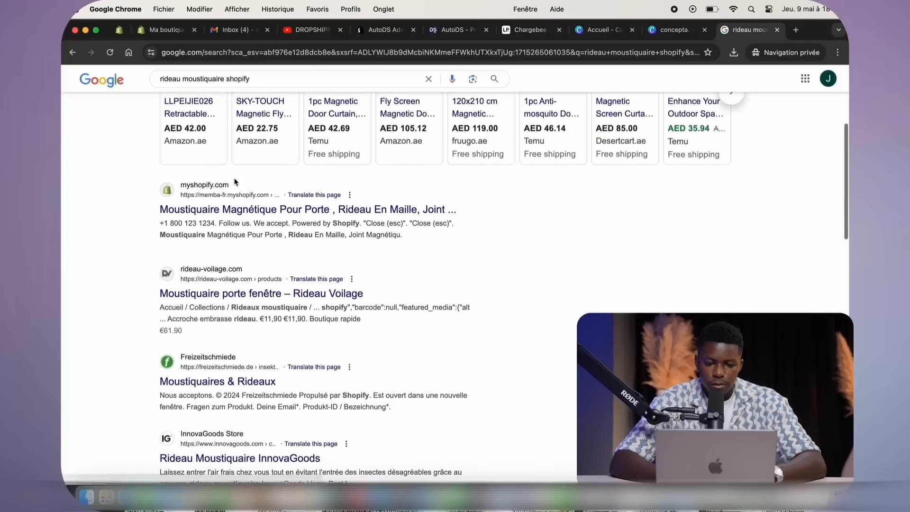
right_click(222, 370)
left_click(107, 386)
scroll(190, 384, "down", 2)
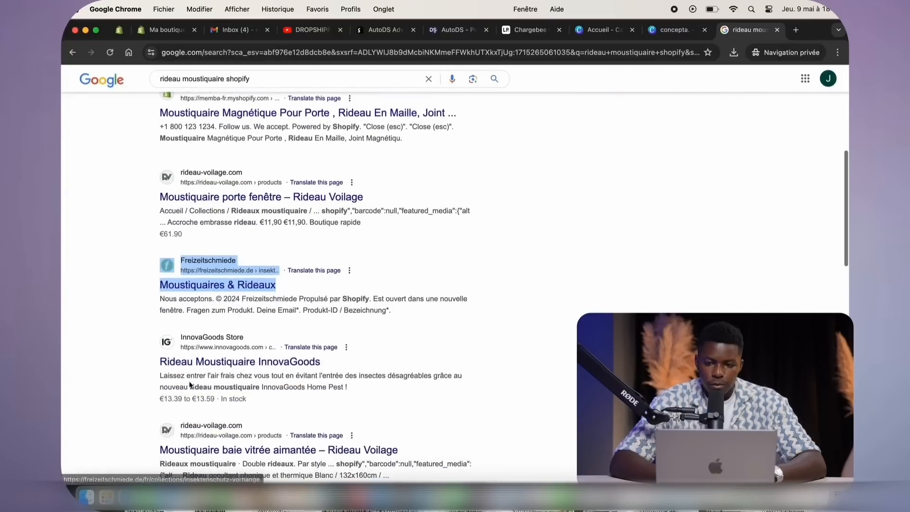
right_click(226, 362)
left_click(262, 305)
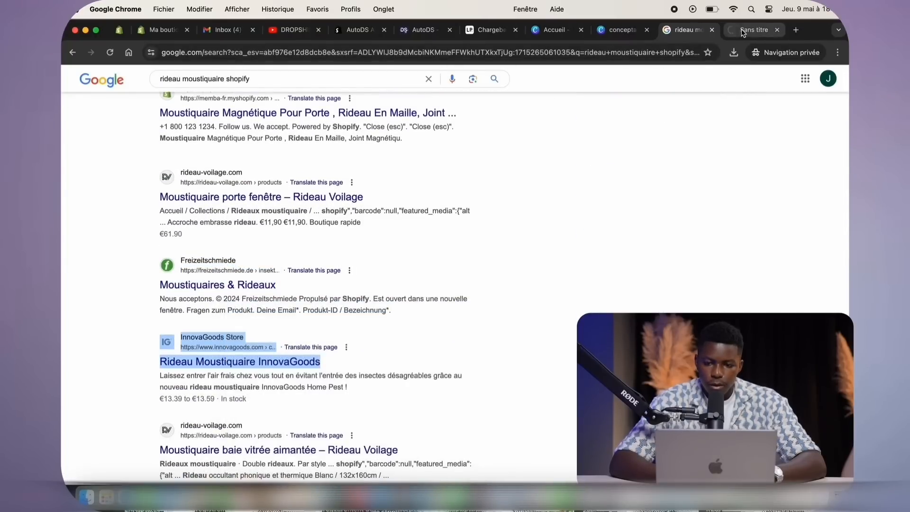
Dismiss the InnovaGoods cookie and free-shipping popups, then pin its tab
left_click(742, 30)
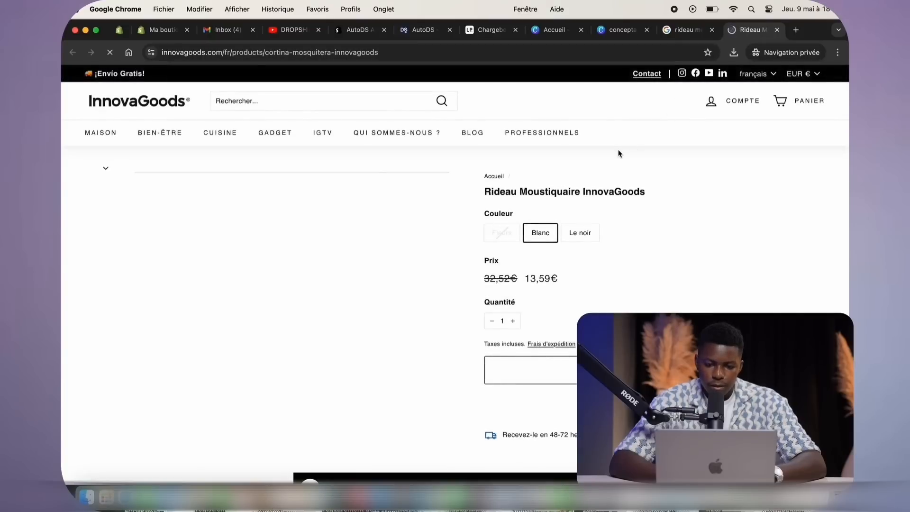
scroll(618, 196, "down", 15)
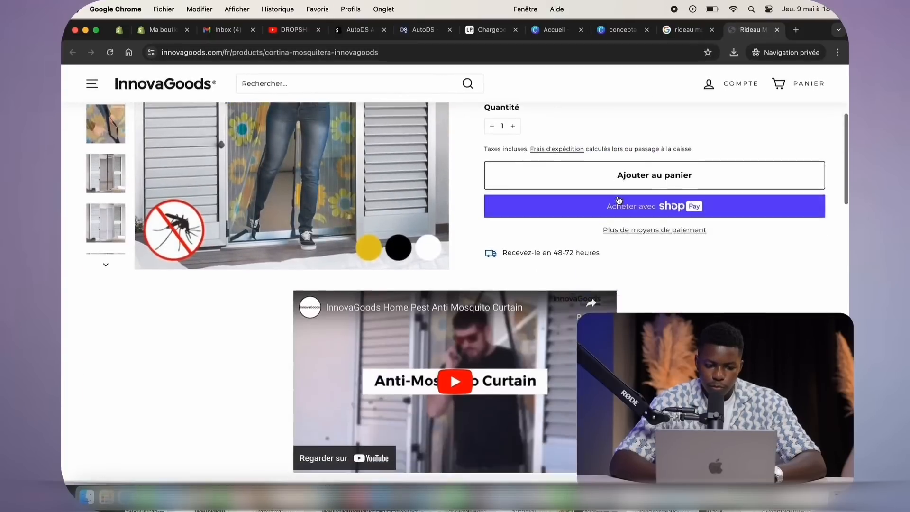
scroll(618, 199, "down", 2)
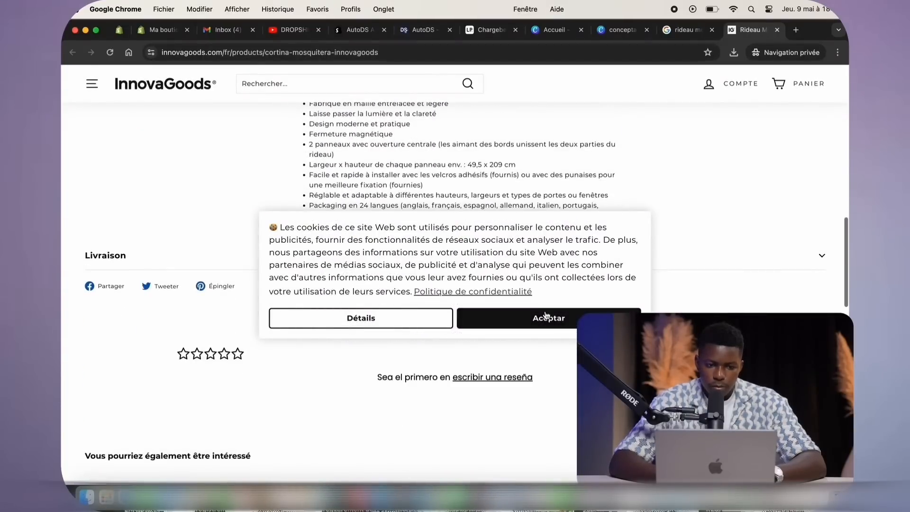
left_click(546, 316)
left_click(597, 236)
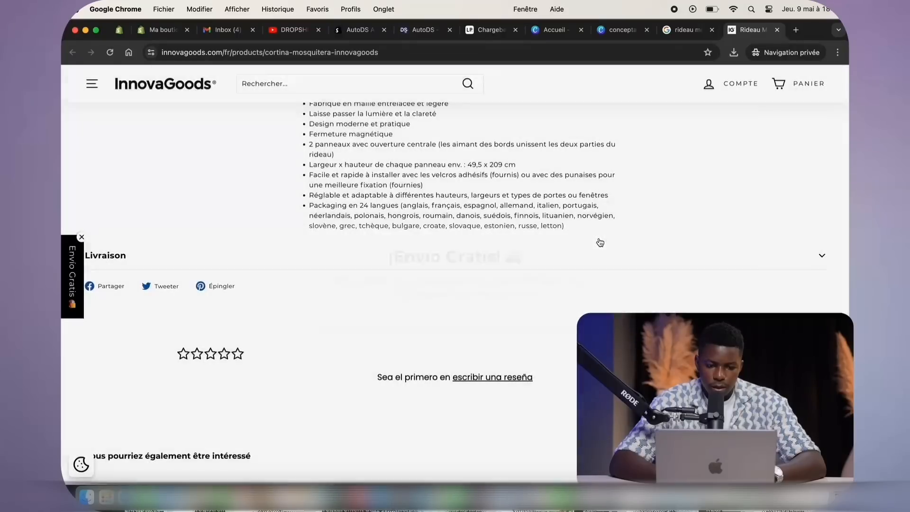
scroll(601, 234, "up", 10)
right_click(760, 33)
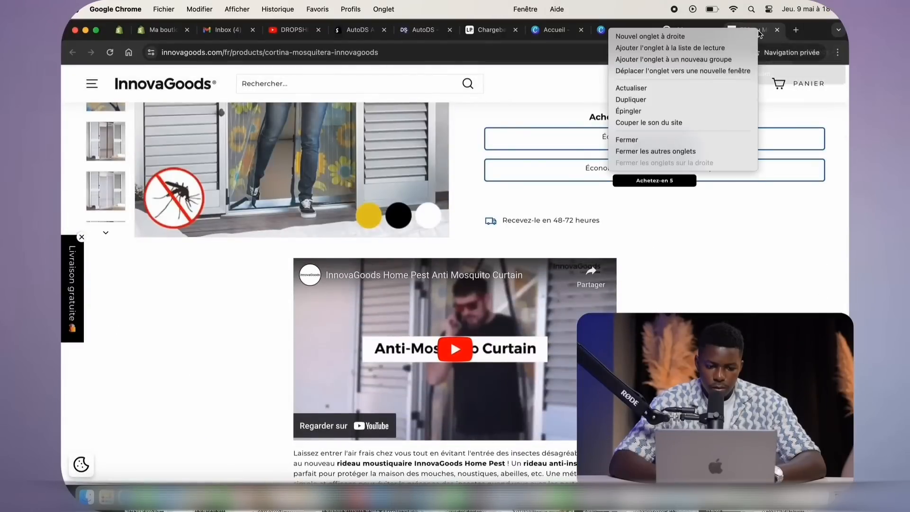
left_click(704, 113)
Open the Shopix curtain result in a new tab, review it and close it
left_click(746, 30)
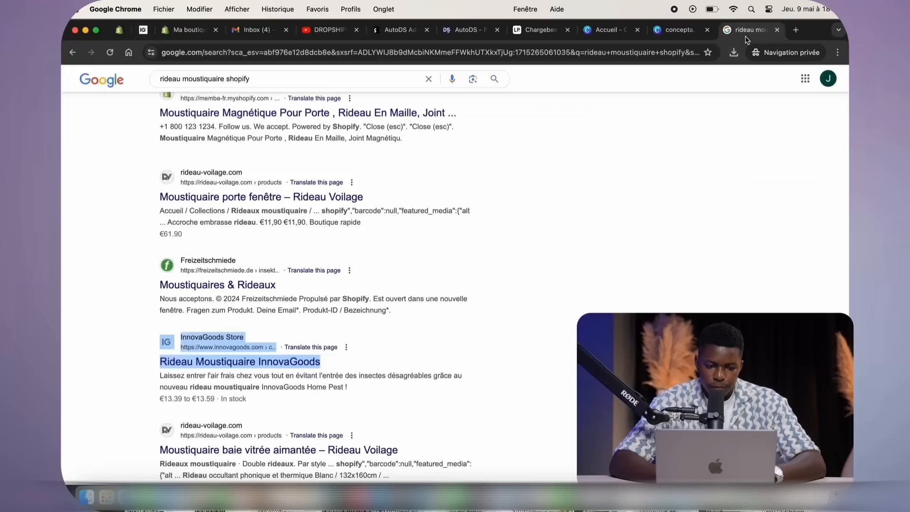
scroll(360, 304, "down", 4)
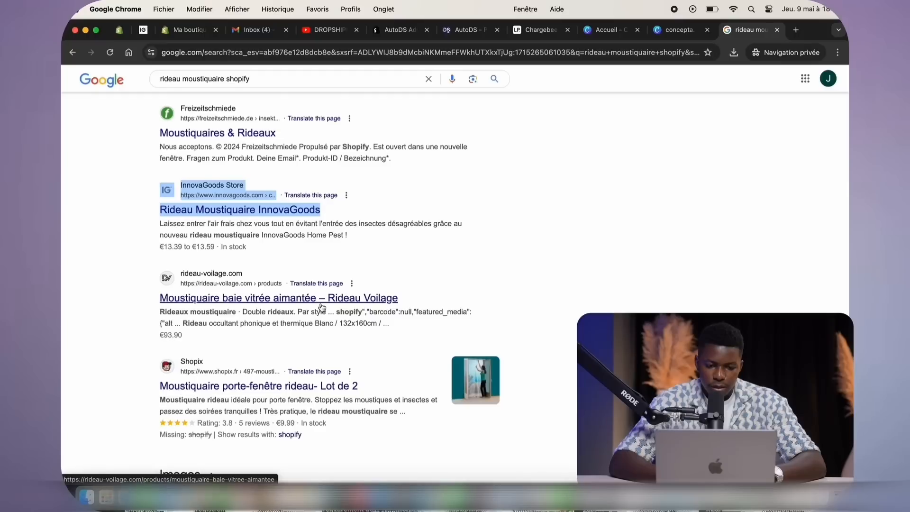
right_click(313, 378)
left_click(342, 384)
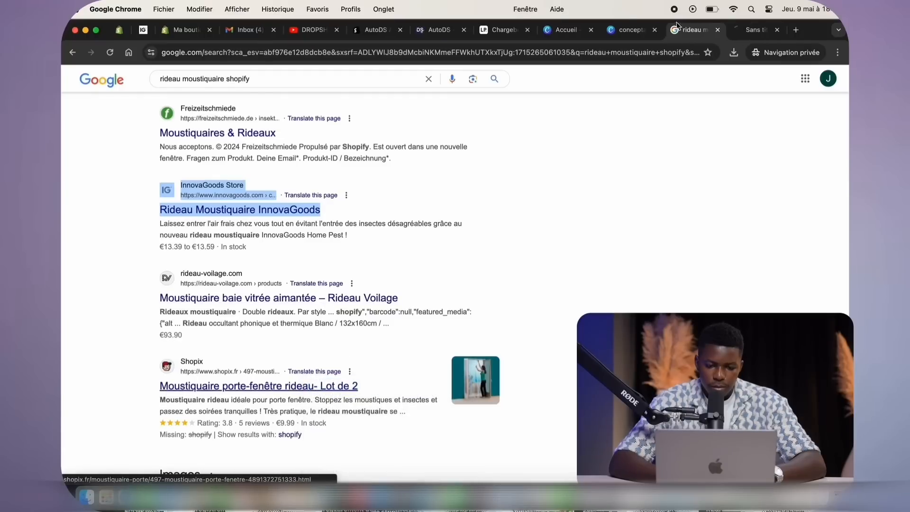
left_click(742, 31)
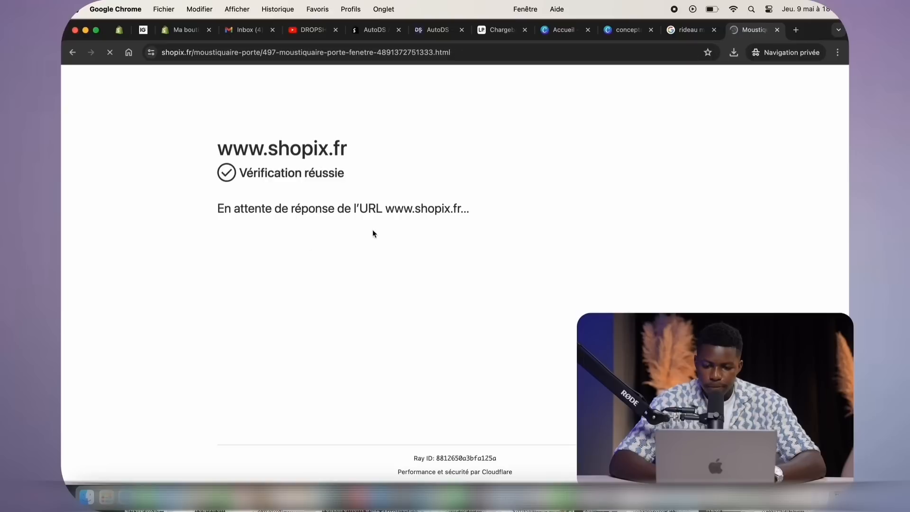
scroll(496, 244, "down", 5)
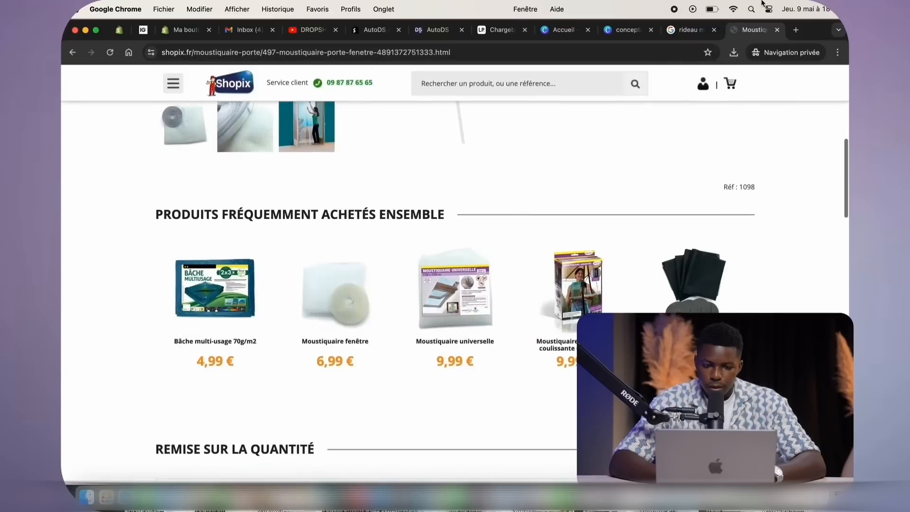
left_click(776, 30)
Scroll the Google results down to ManoMano's rideau moustiquaire listing
left_click(738, 31)
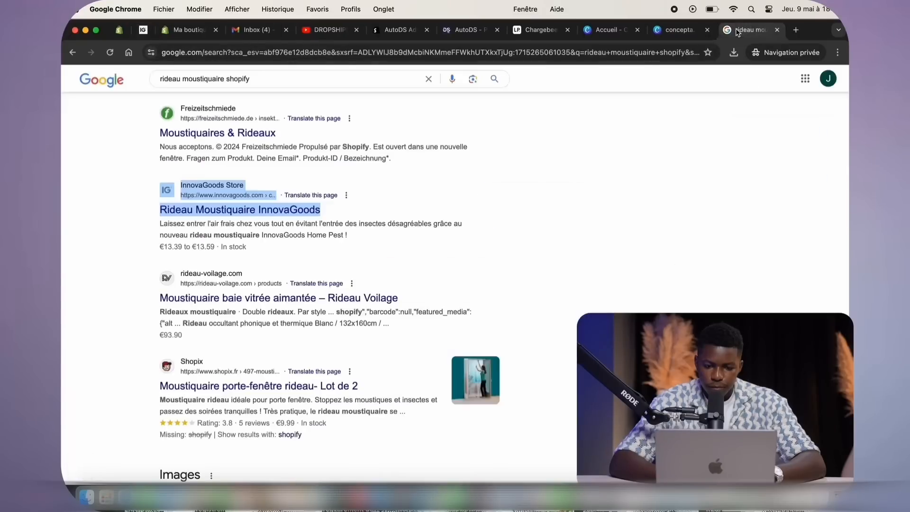
scroll(407, 246, "down", 10)
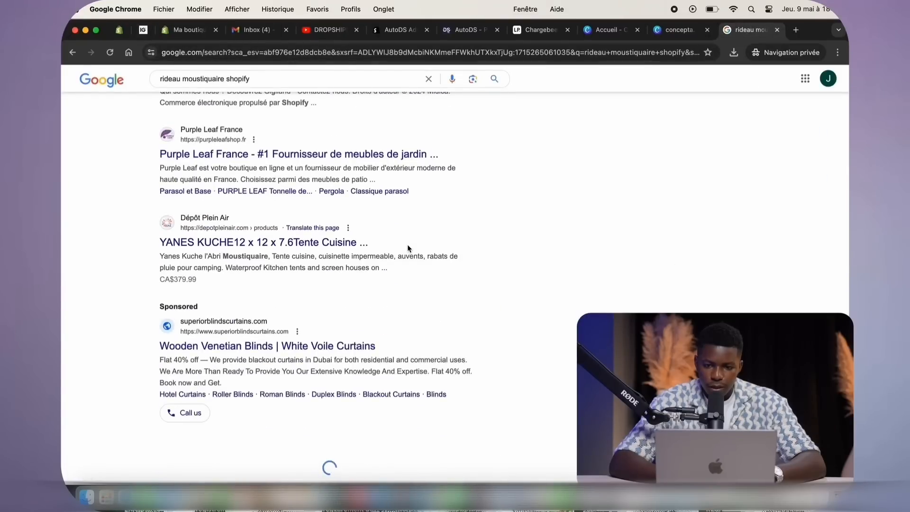
scroll(407, 244, "up", 2)
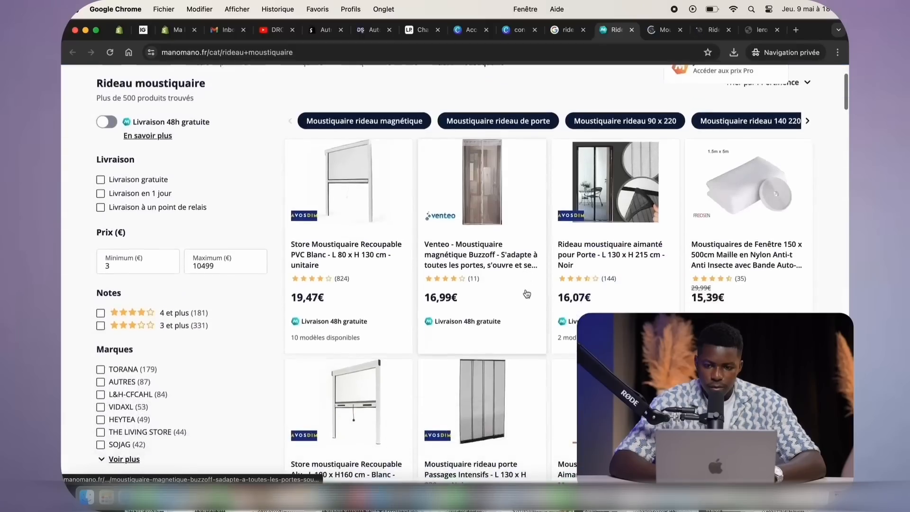
scroll(598, 301, "down", 3)
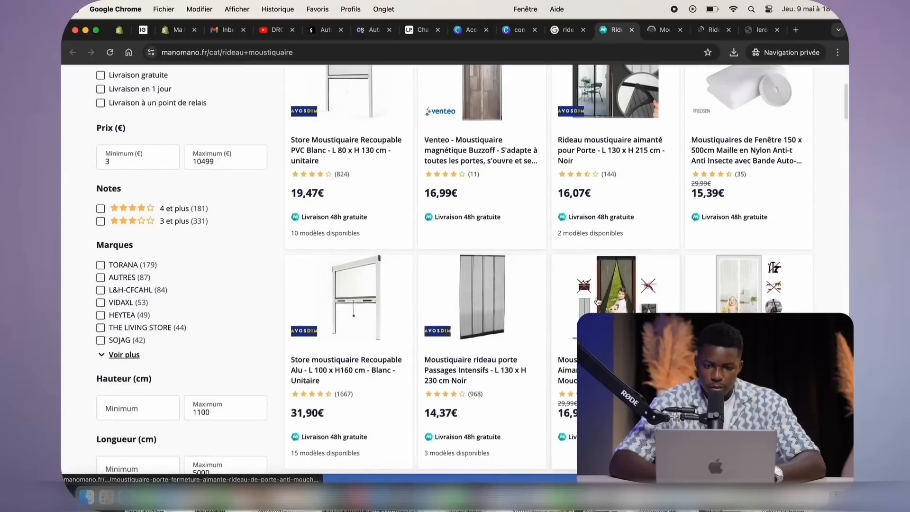
Open the ManoMano magnetic mosquito curtain product and pin its tab
left_click(630, 163)
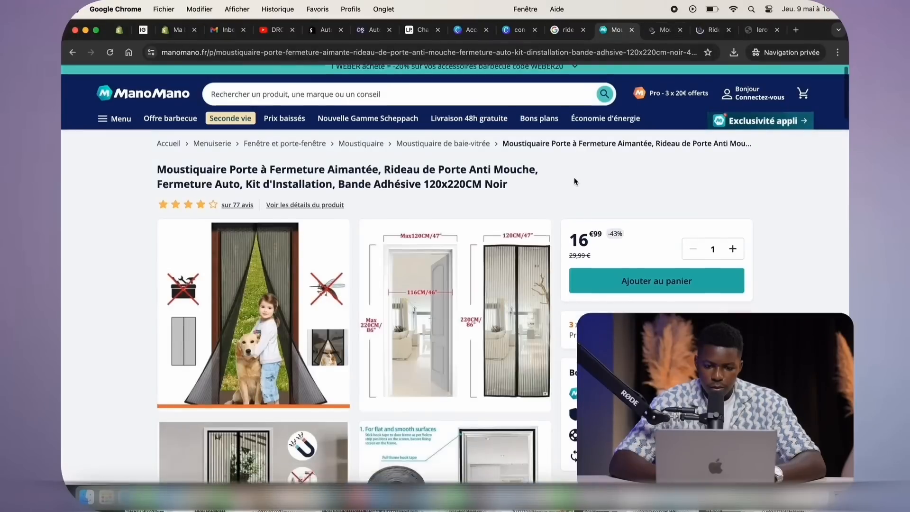
scroll(573, 178, "down", 3)
scroll(575, 183, "down", 10)
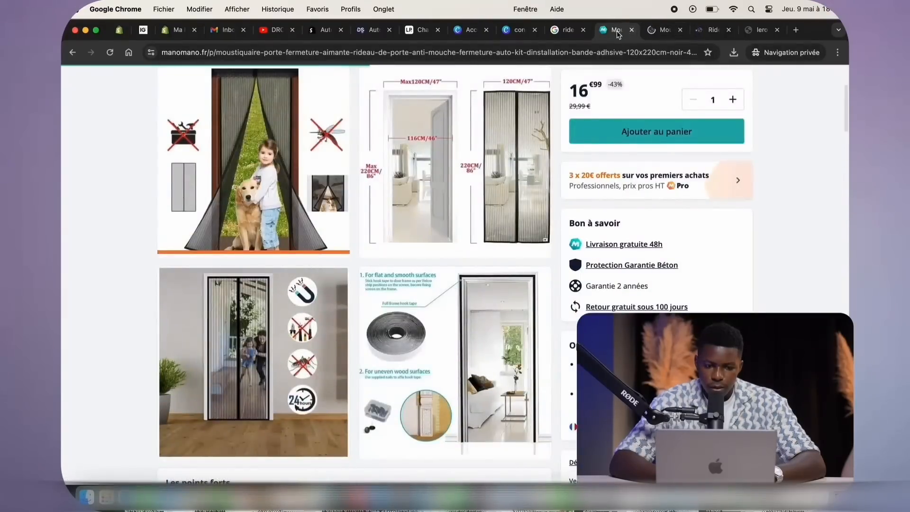
right_click(617, 31)
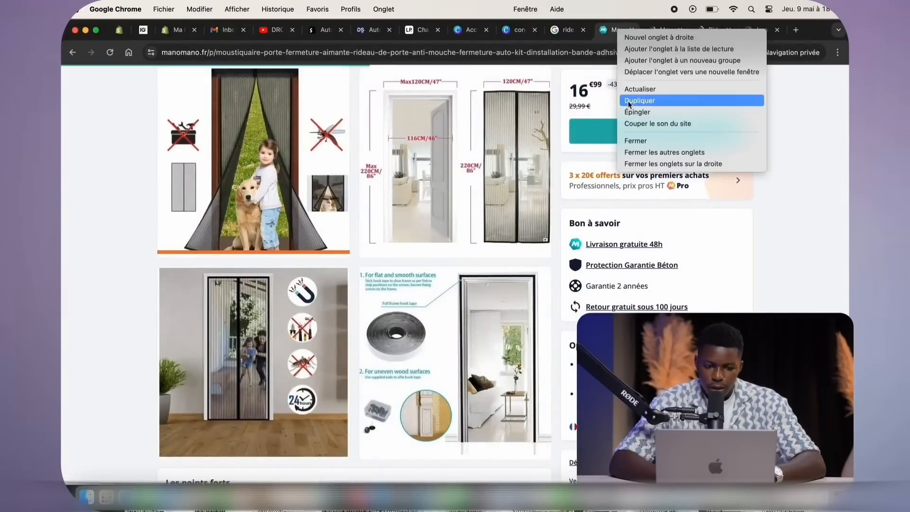
left_click(632, 113)
Accept cookies on the Avosdim curtain page and pin its tab
left_click(650, 30)
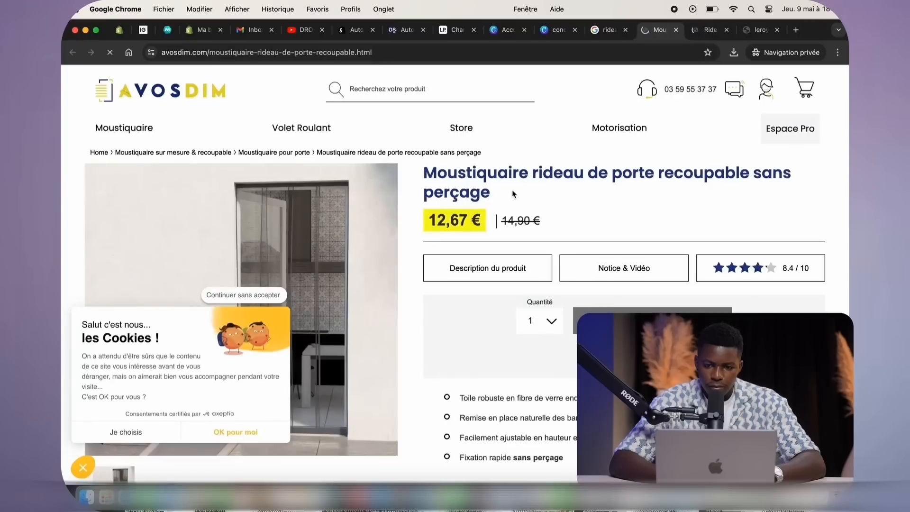
scroll(512, 190, "down", 3)
scroll(481, 223, "down", 4)
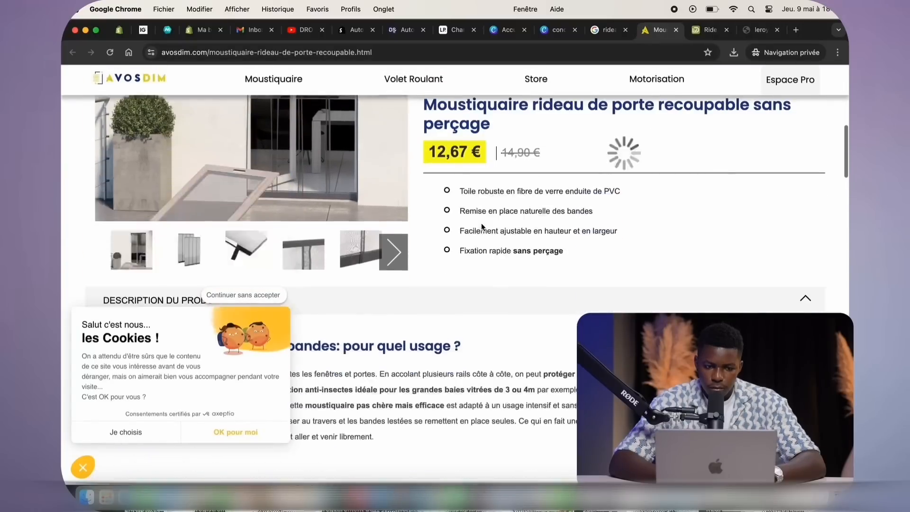
scroll(482, 223, "down", 5)
left_click(526, 332)
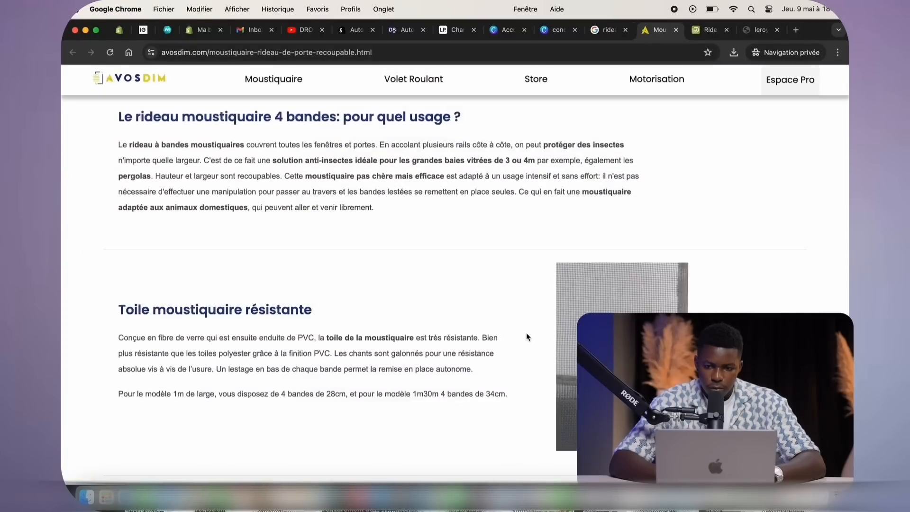
scroll(526, 334, "down", 15)
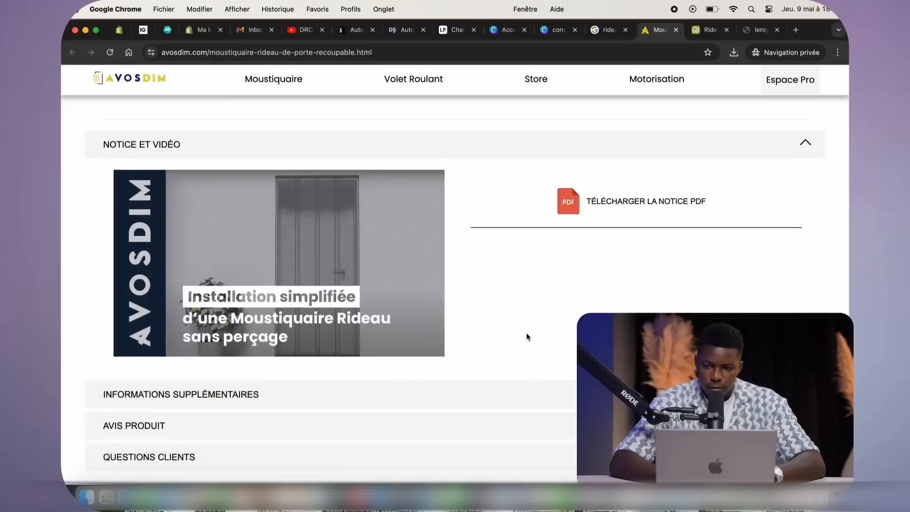
scroll(526, 337, "up", 8)
right_click(656, 30)
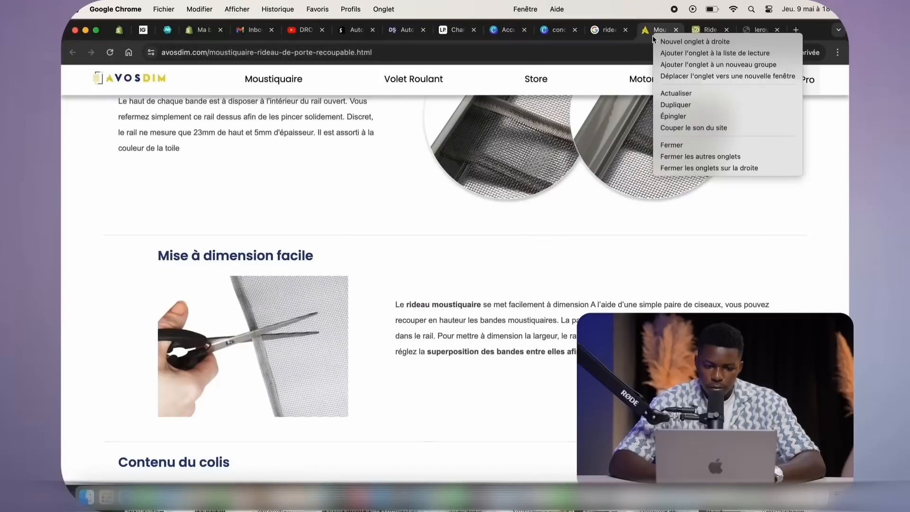
left_click(668, 116)
Pin the Jardideco curtain tab, then move to the Leroy Merlin page
left_click(709, 30)
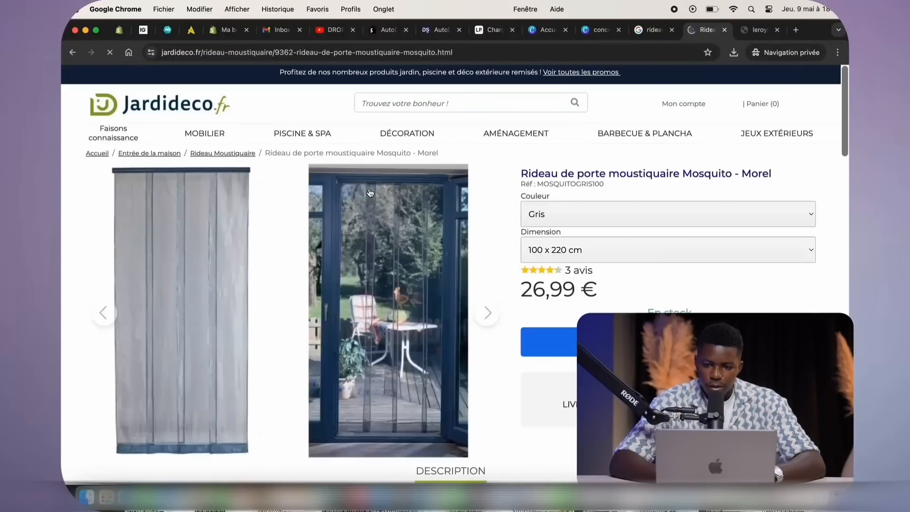
scroll(407, 242, "down", 4)
scroll(407, 242, "down", 5)
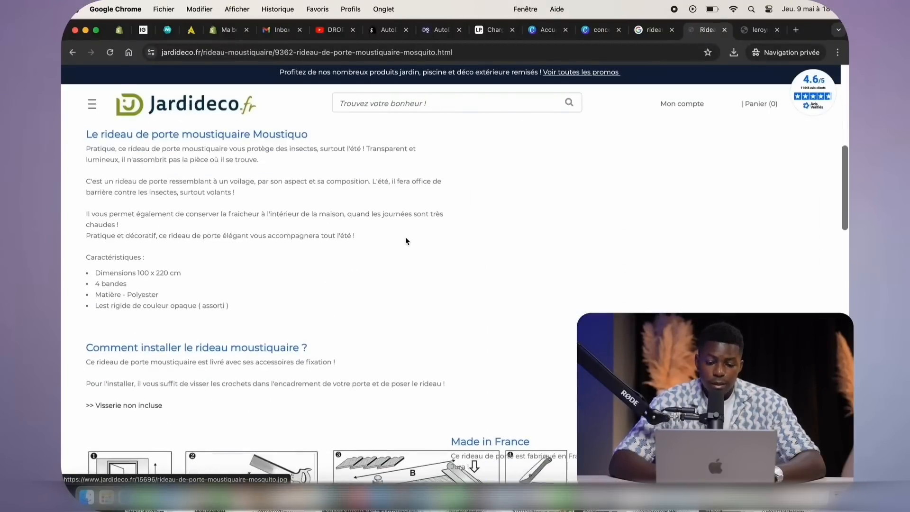
scroll(405, 240, "down", 10)
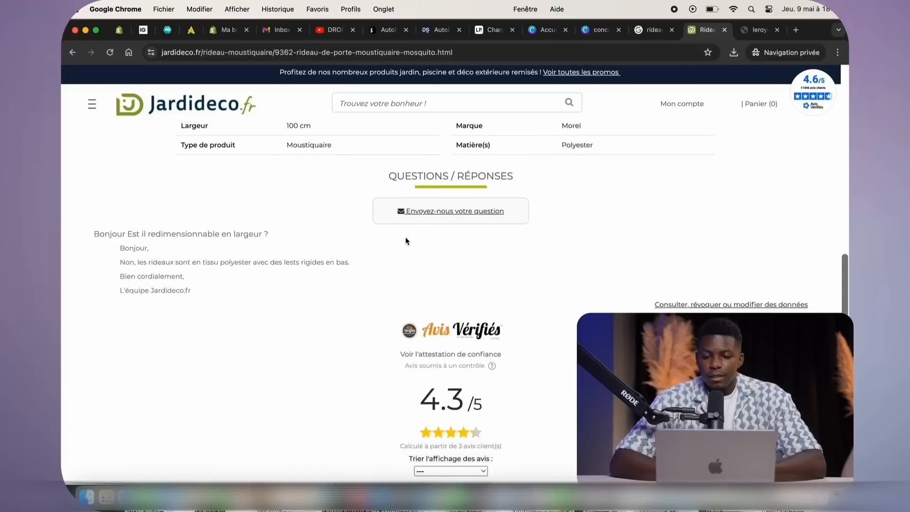
scroll(405, 240, "up", 15)
right_click(703, 34)
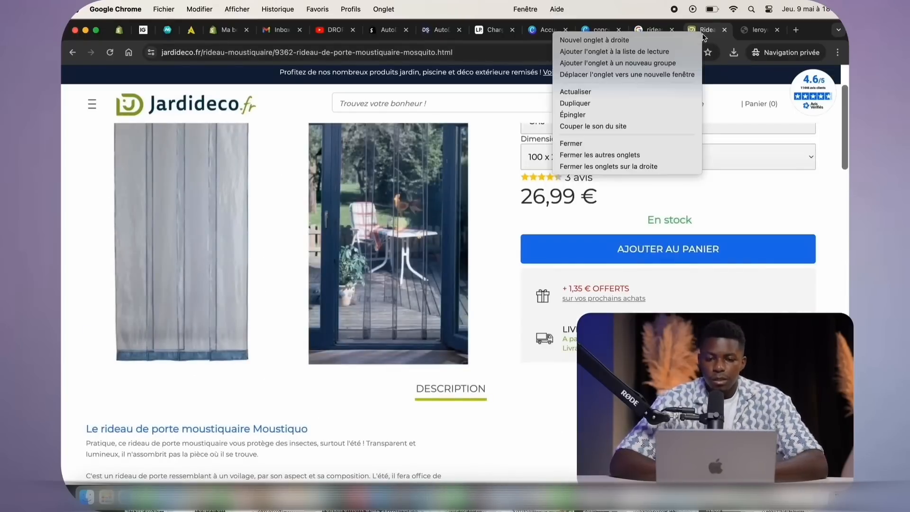
left_click(638, 115)
left_click(757, 30)
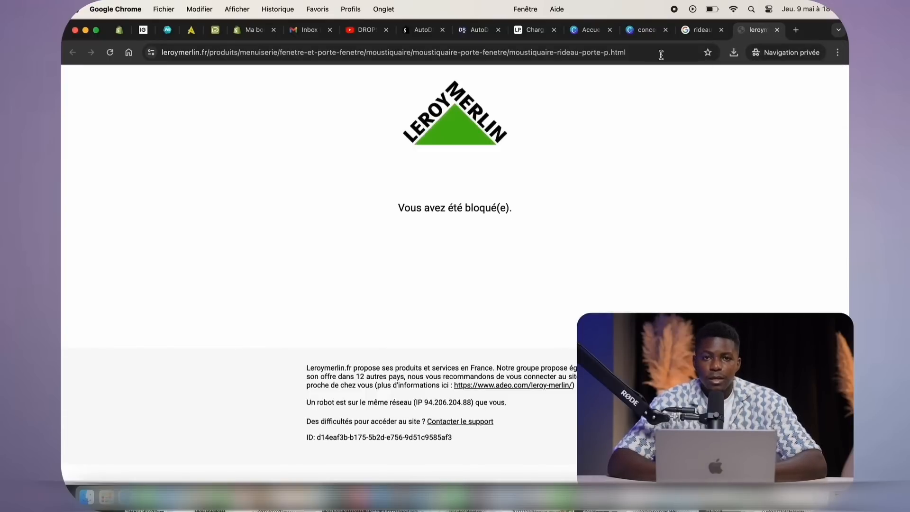
Close the blocked Leroy Merlin tab and scroll through Avosdim's curtain page
left_click(777, 29)
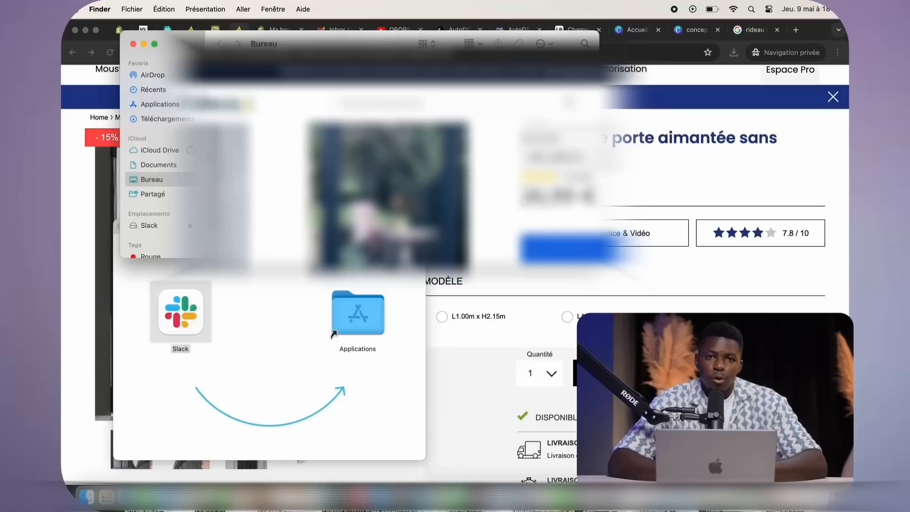
scroll(402, 156, "down", 1)
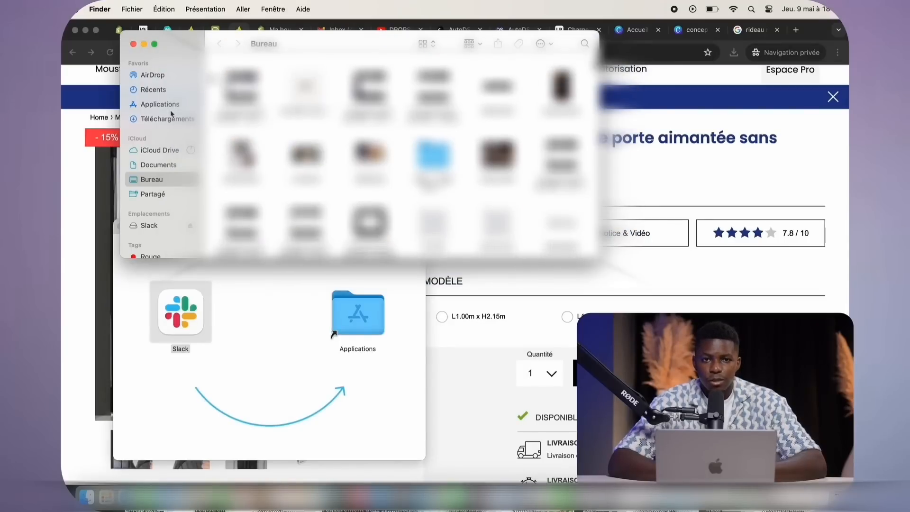
scroll(402, 156, "down", 5)
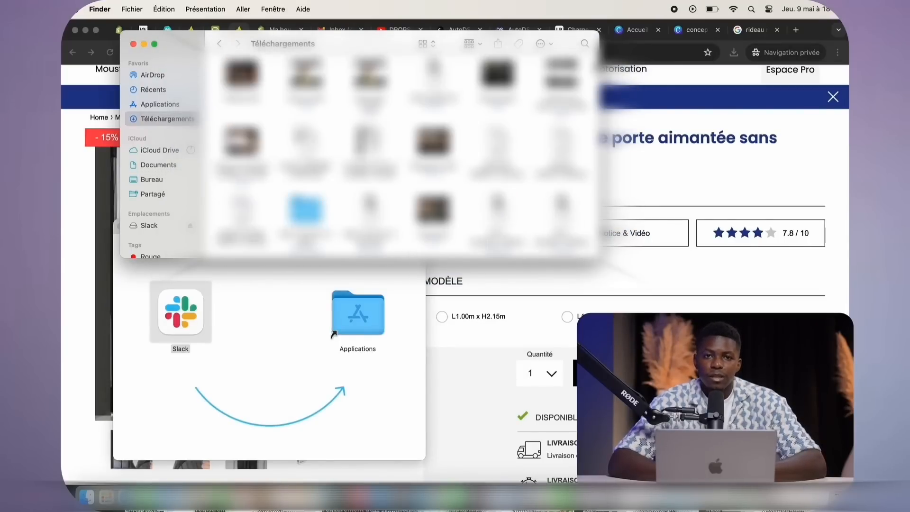
scroll(402, 156, "down", 10)
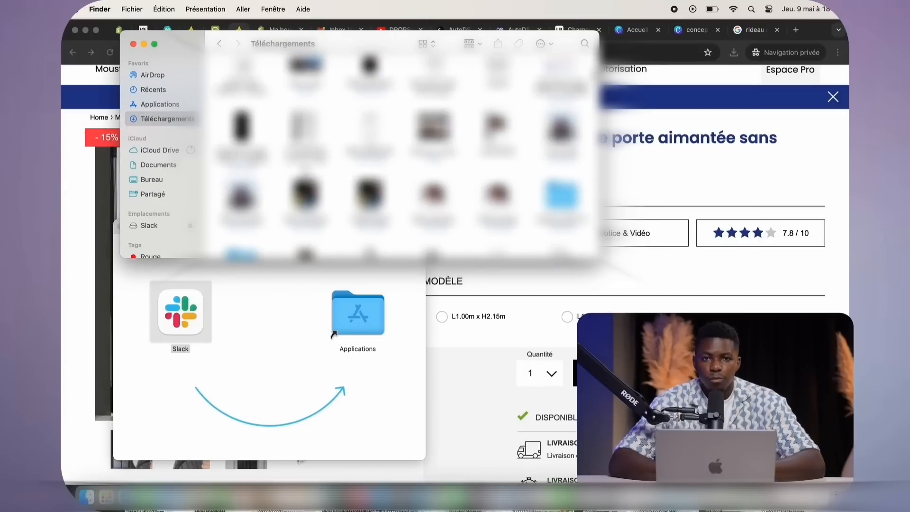
scroll(402, 157, "down", 3)
scroll(402, 156, "down", 5)
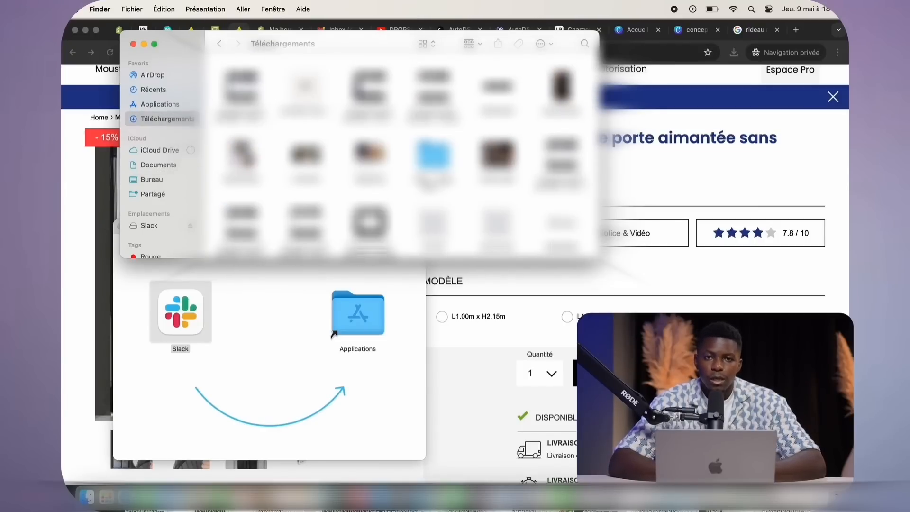
scroll(402, 156, "down", 10)
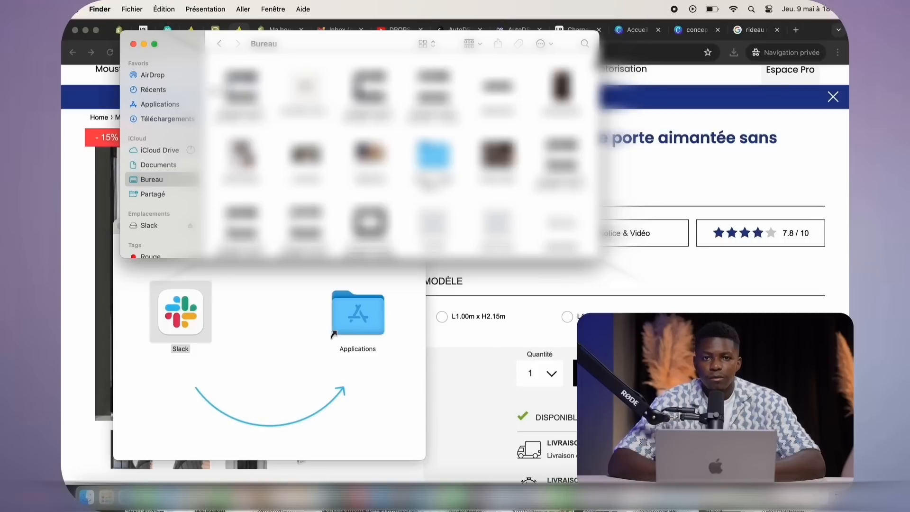
Create a 'DOSSIER MOUSTIQUE' folder on the desktop and open it
right_click(214, 90)
left_click(275, 94)
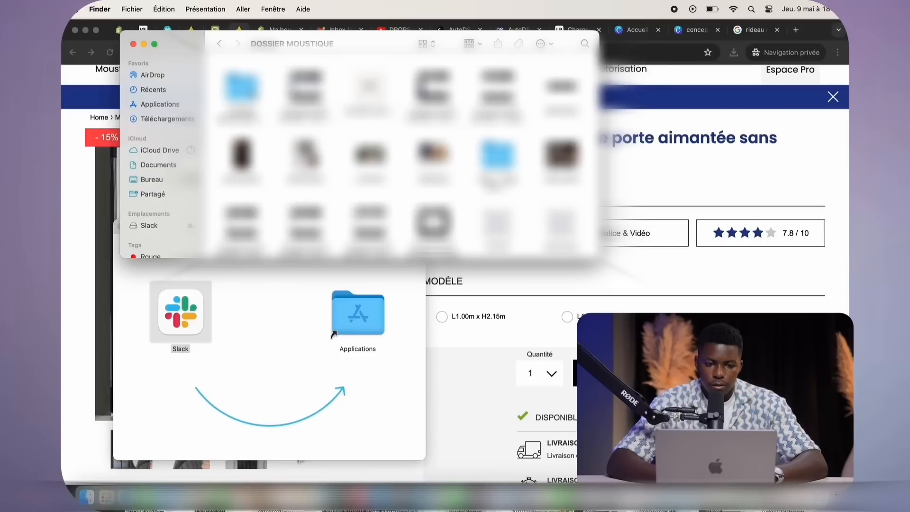
double_click(253, 95)
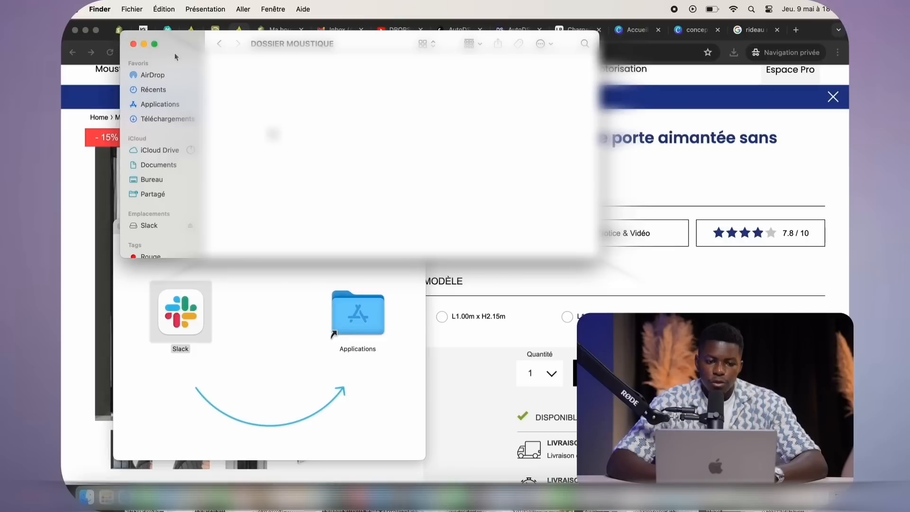
left_click(108, 205)
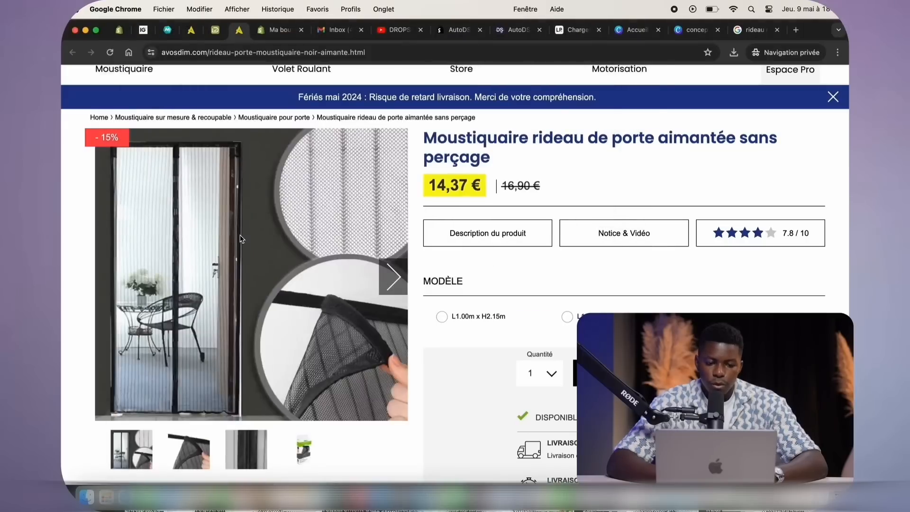
Save the AvosDim product photo to Bureau — iCloud
right_click(240, 235)
left_click(262, 252)
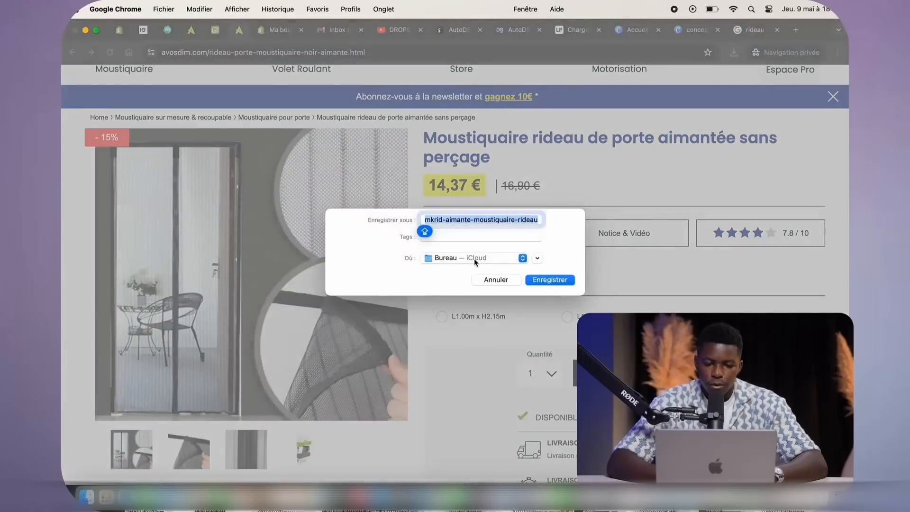
left_click(502, 257)
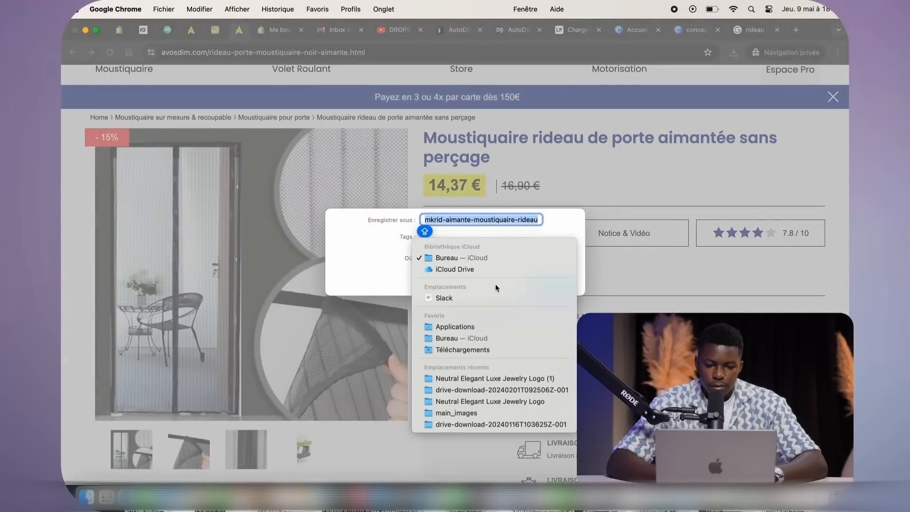
left_click(465, 261)
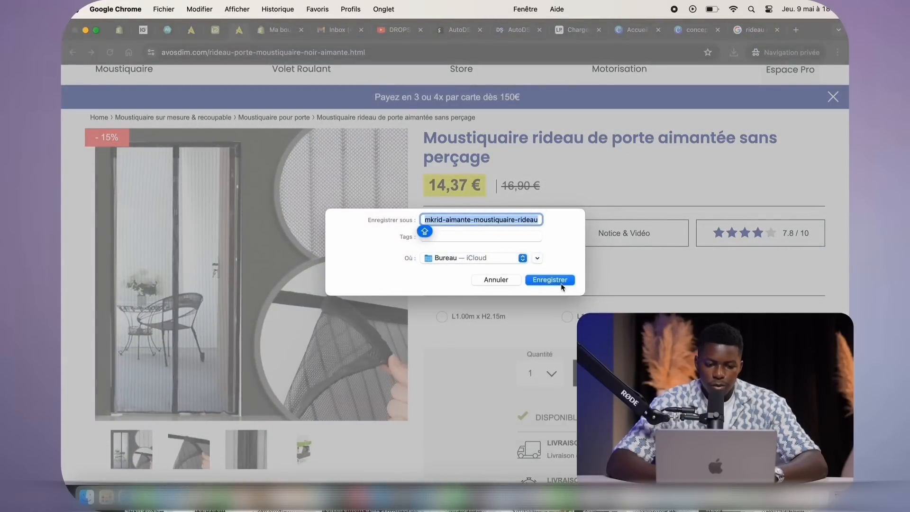
left_click(549, 280)
Browse the remaining AvosDim photos and compare the Jardideco and InnovaGoods curtain tabs
left_click(402, 278)
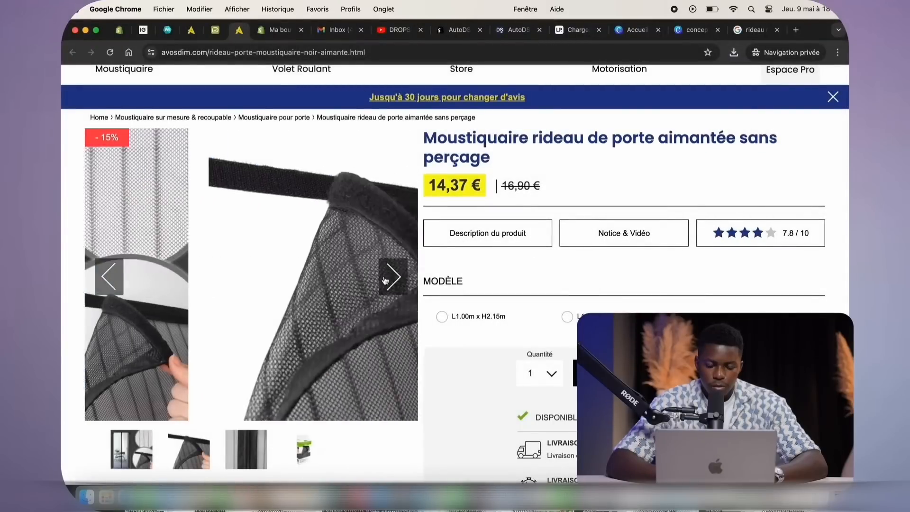
left_click(402, 277)
left_click(401, 277)
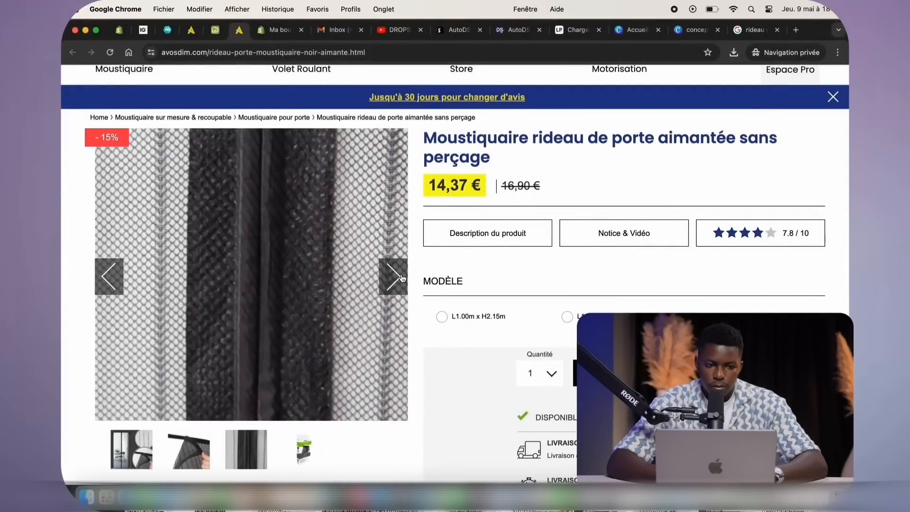
scroll(266, 331, "down", 10)
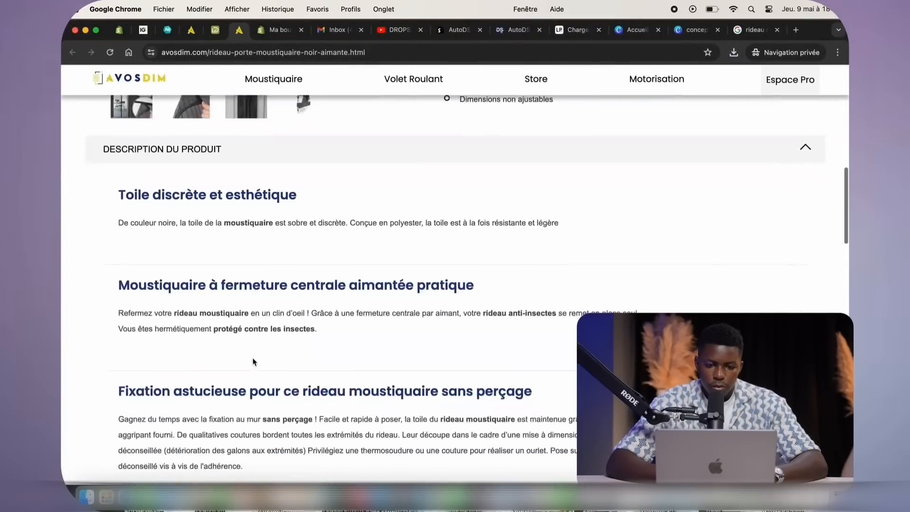
scroll(252, 357, "up", 12)
left_click(214, 31)
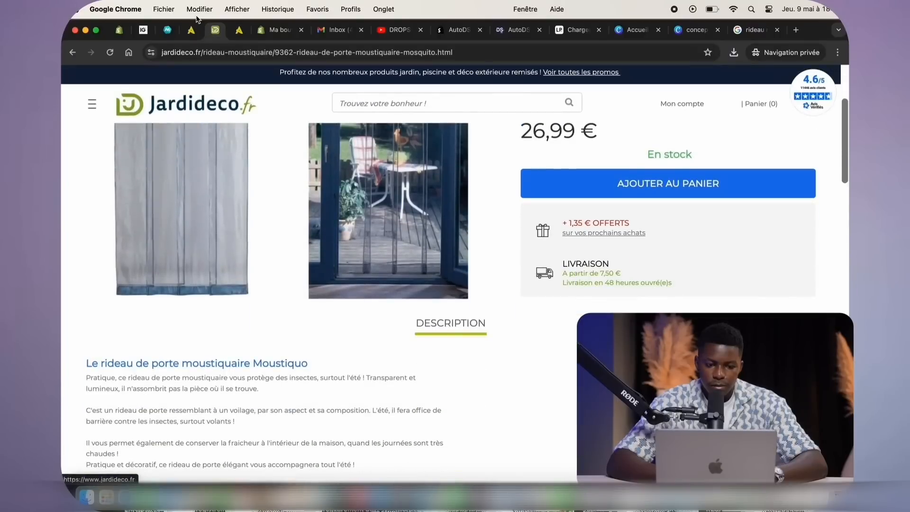
left_click(198, 9)
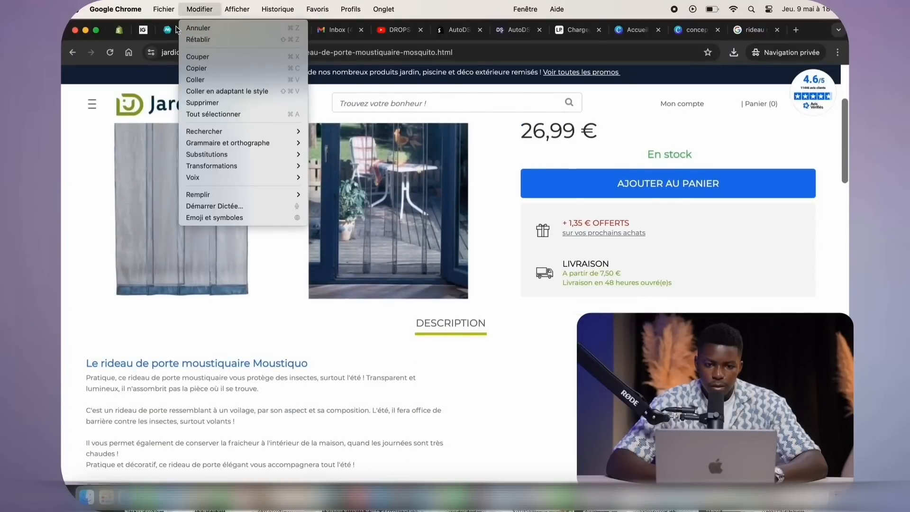
left_click(176, 29)
left_click(190, 30)
scroll(237, 189, "up", 5)
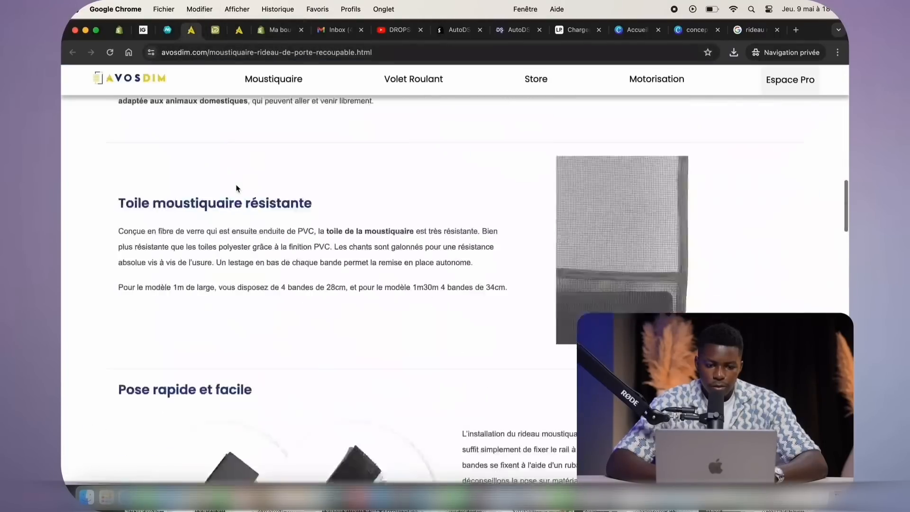
left_click(143, 30)
left_click_drag(818, 32, 687, 67)
On the AliExpress Rideaux Moustiques results, open the 6,53€ curtain listing in a new tab
left_click(740, 28)
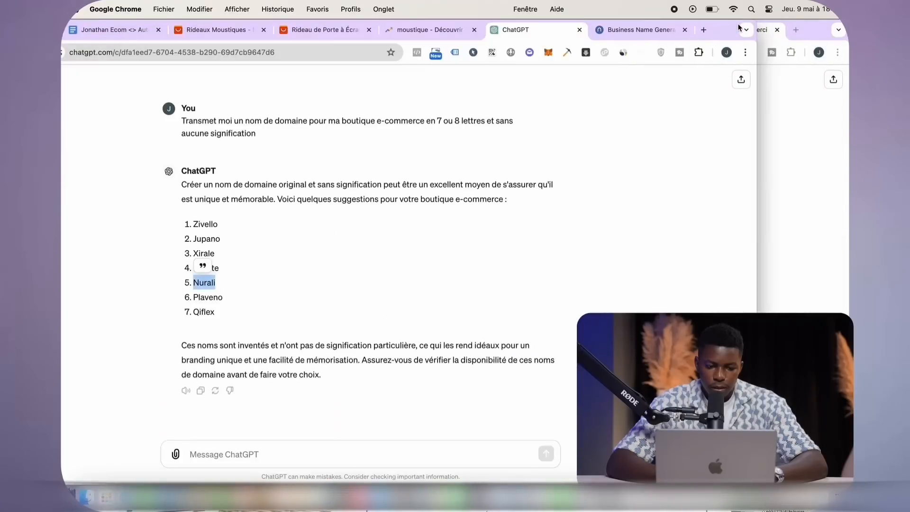
left_click(290, 32)
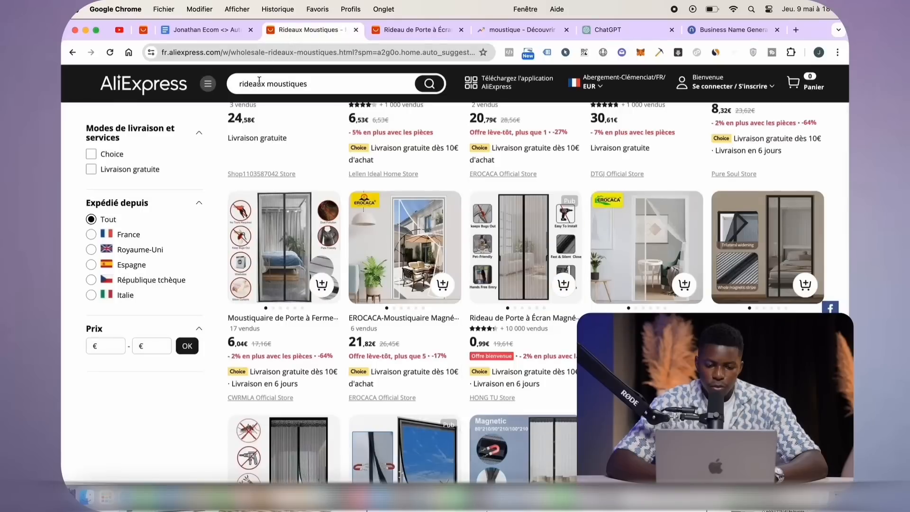
scroll(447, 257, "up", 5)
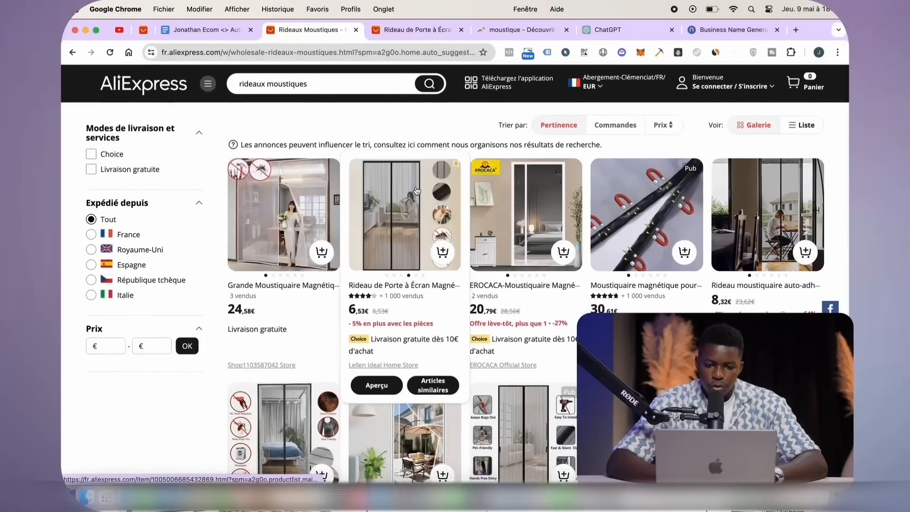
scroll(399, 185, "down", 1)
right_click(400, 185)
left_click(427, 187)
Open the 0,99€ and another magnetic curtain listing in new tabs, then view the 6,53€ page
scroll(467, 222, "down", 3)
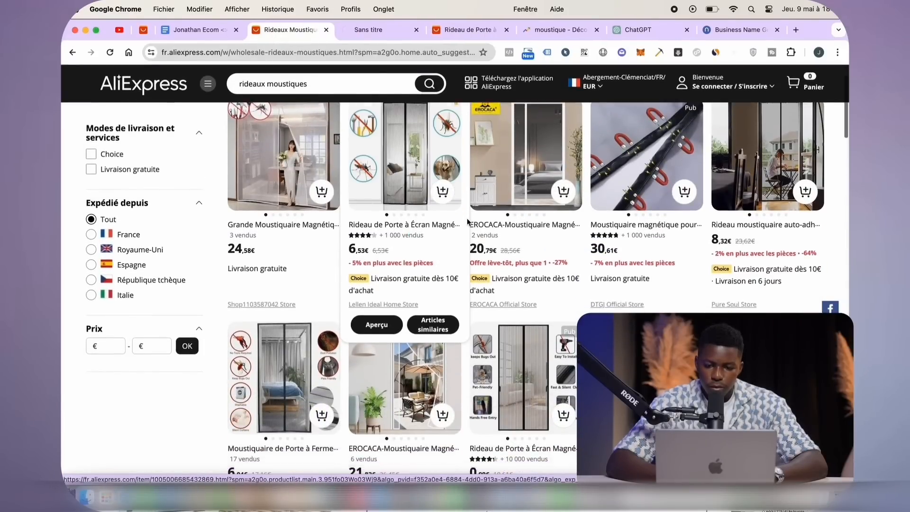
right_click(513, 258)
left_click(521, 263)
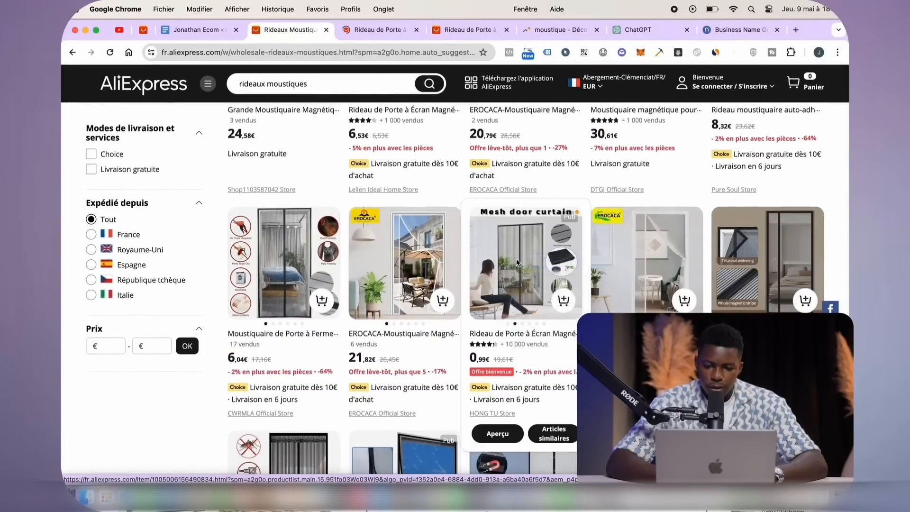
scroll(545, 270, "down", 2)
scroll(545, 270, "down", 5)
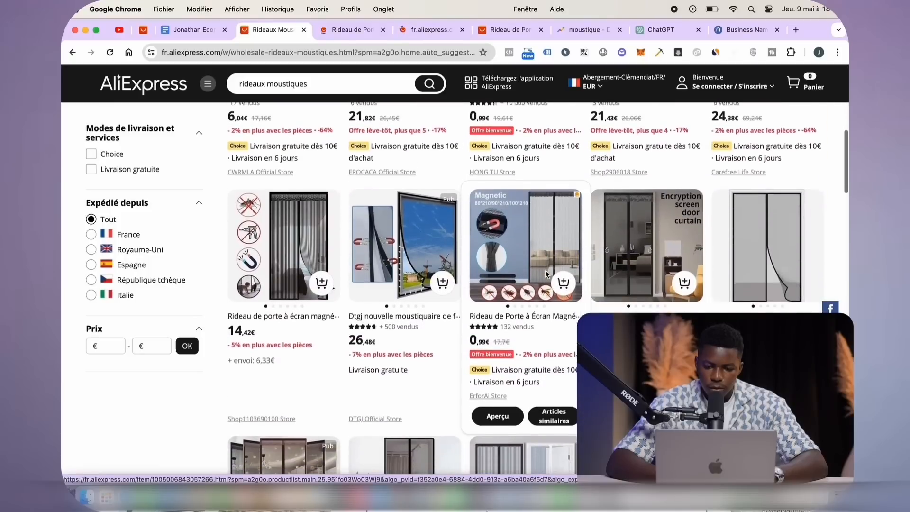
right_click(767, 227)
left_click(749, 239)
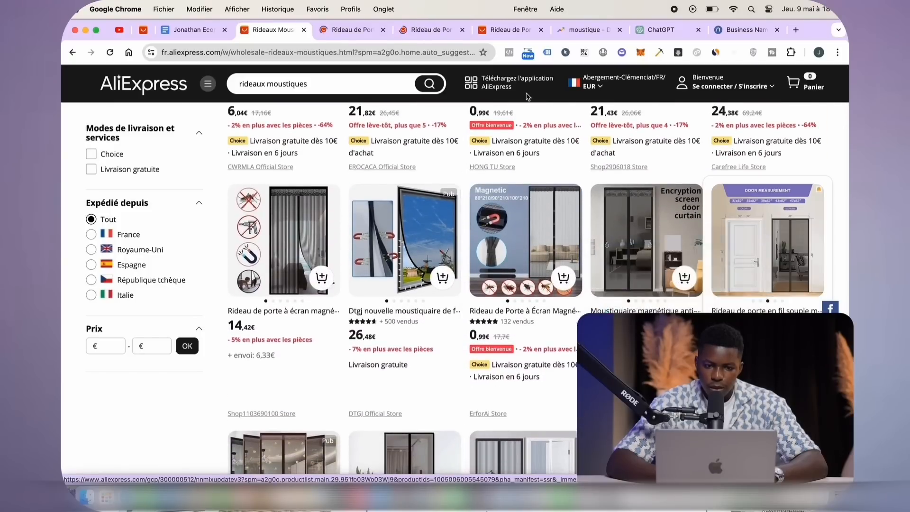
left_click(326, 29)
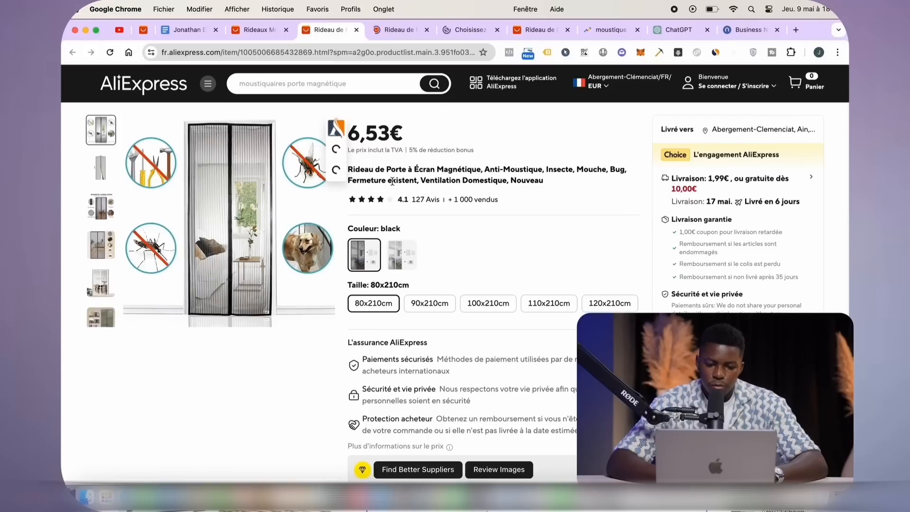
Expand the 6,53€ curtain's full product description images
right_click(219, 213)
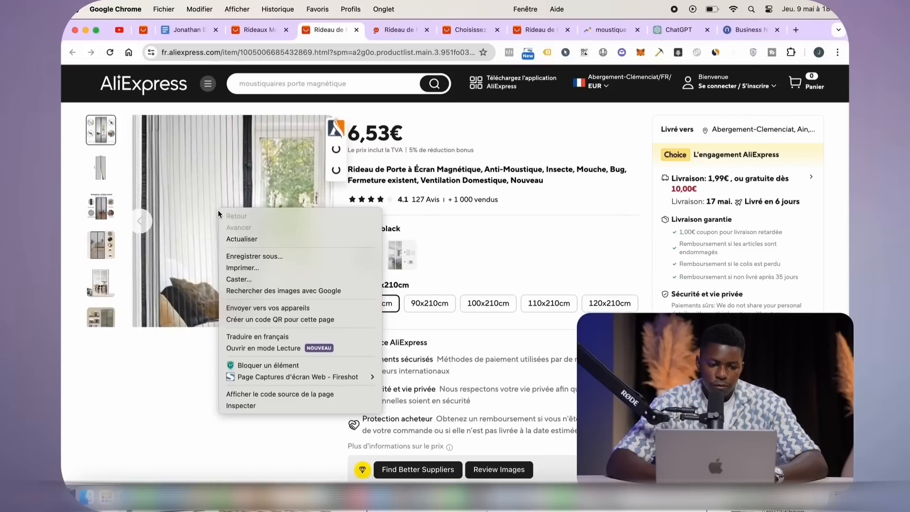
left_click(172, 339)
scroll(181, 380, "down", 10)
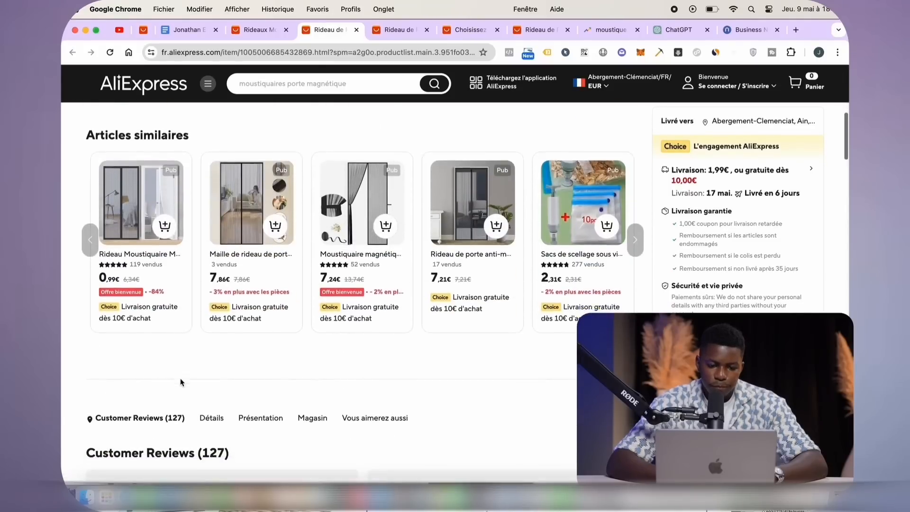
scroll(309, 364, "down", 10)
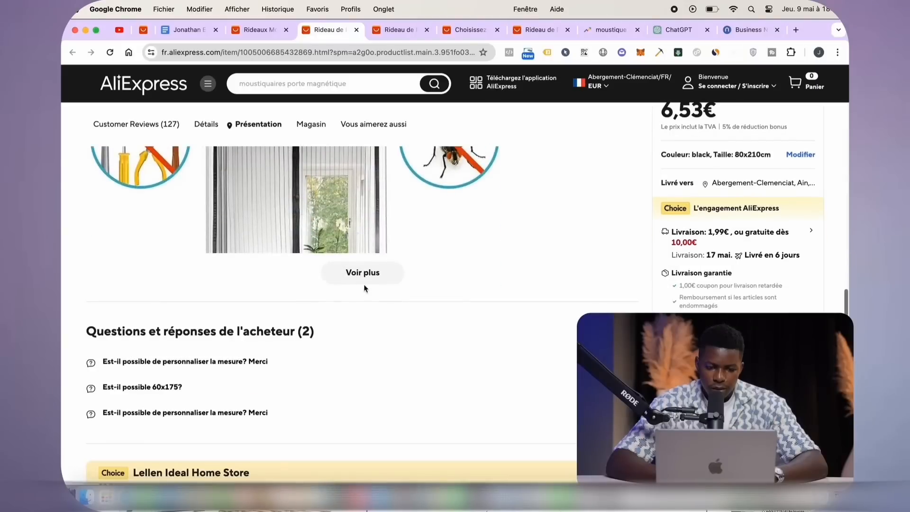
left_click(364, 271)
scroll(363, 274, "down", 9)
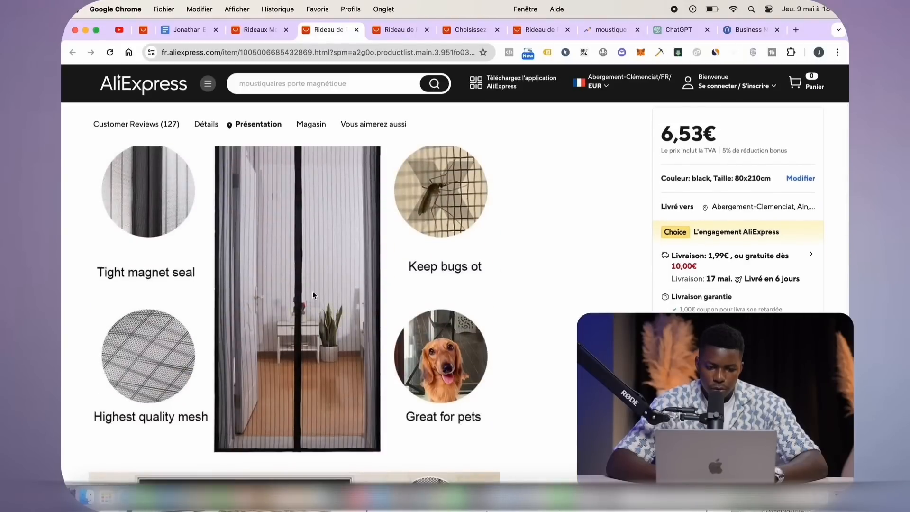
Save the feature-circles, dog and close-up detail images to the desktop
right_click(312, 291)
left_click(331, 309)
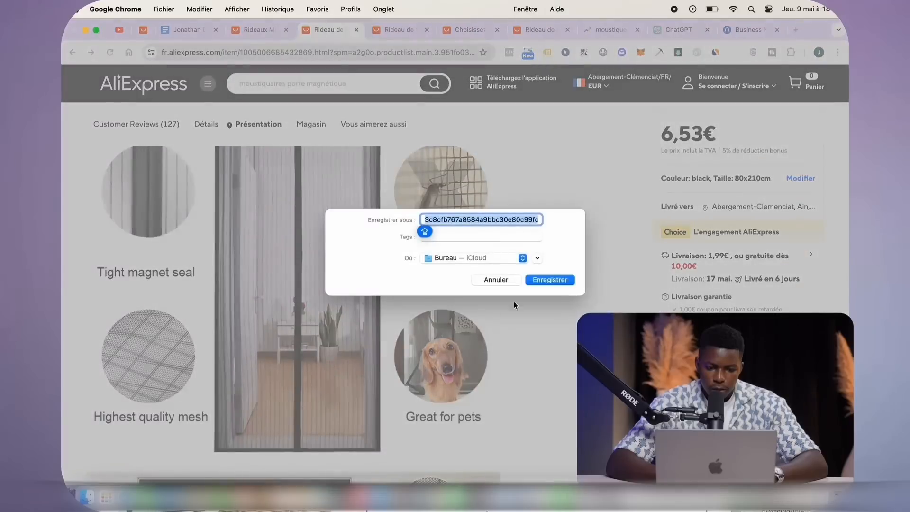
left_click(549, 279)
scroll(433, 337, "down", 6)
right_click(397, 352)
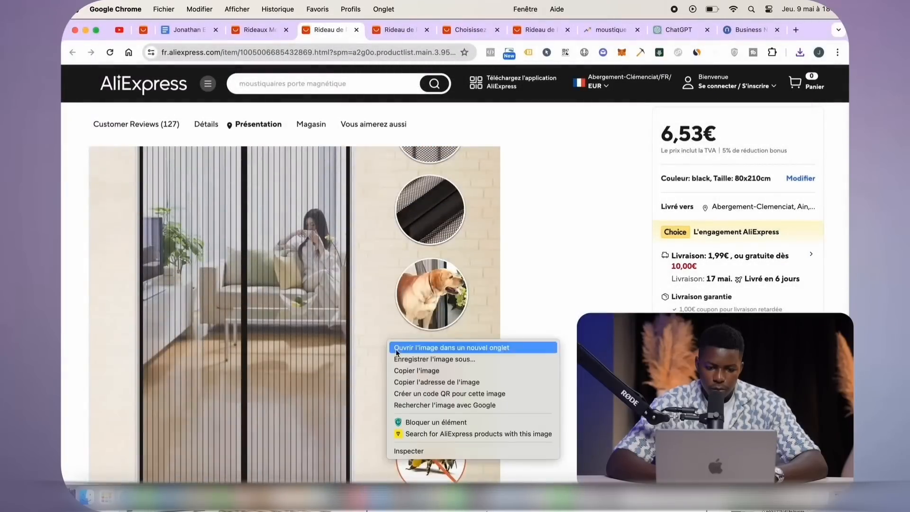
left_click(408, 356)
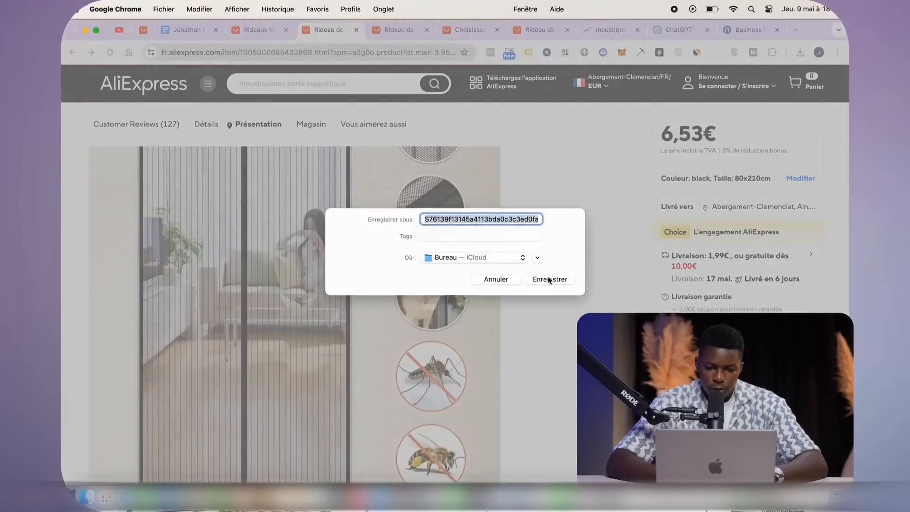
left_click(548, 279)
scroll(411, 367, "down", 5)
right_click(376, 354)
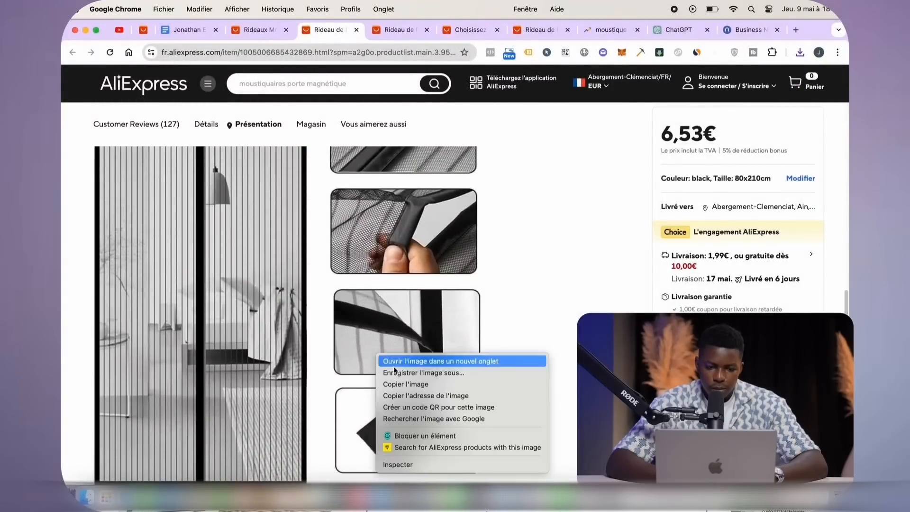
left_click(404, 372)
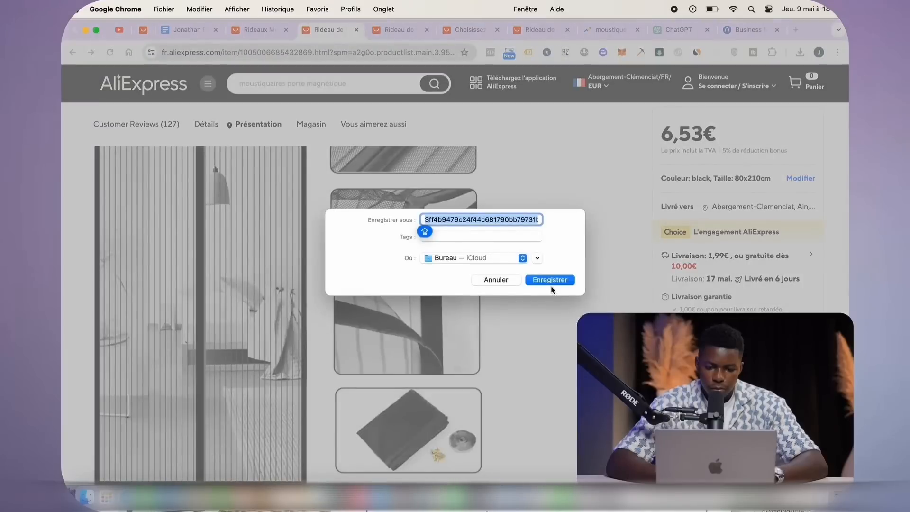
left_click(551, 283)
Save the installation steps image to the desktop
scroll(357, 421, "down", 6)
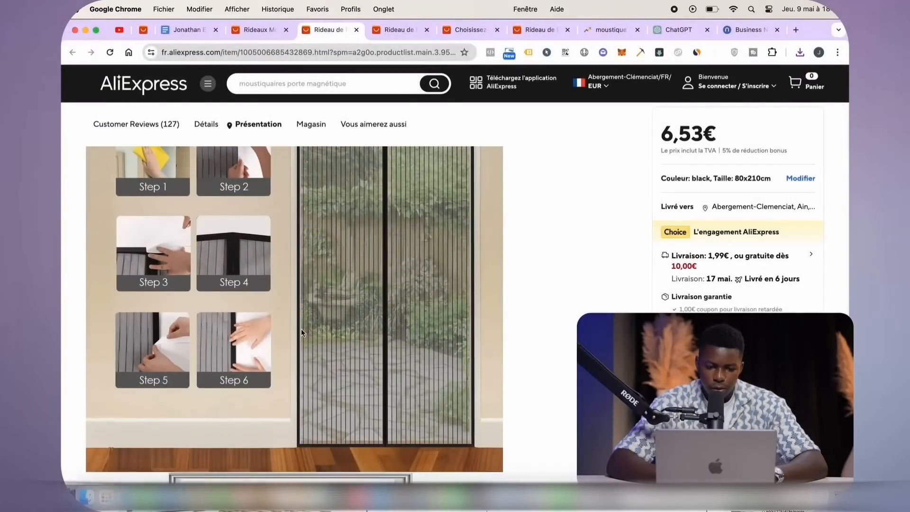
right_click(301, 329)
left_click(342, 349)
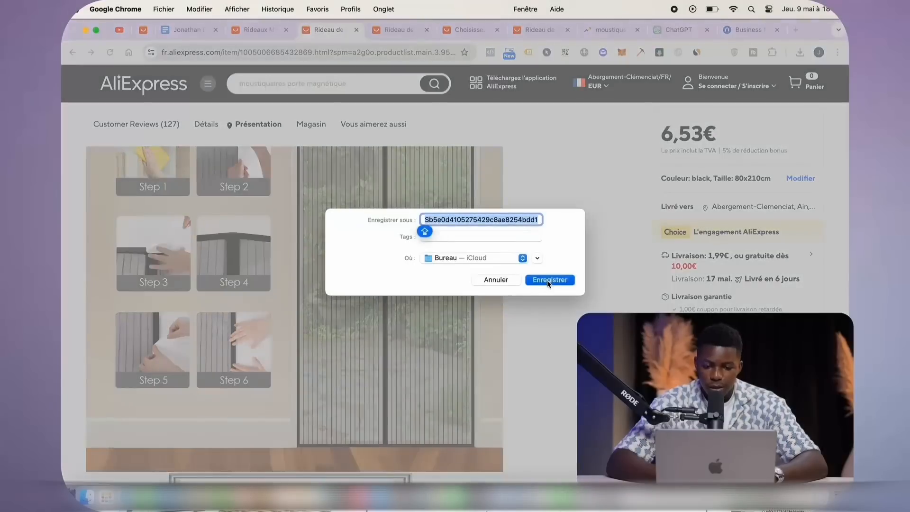
left_click(548, 278)
scroll(485, 329, "down", 5)
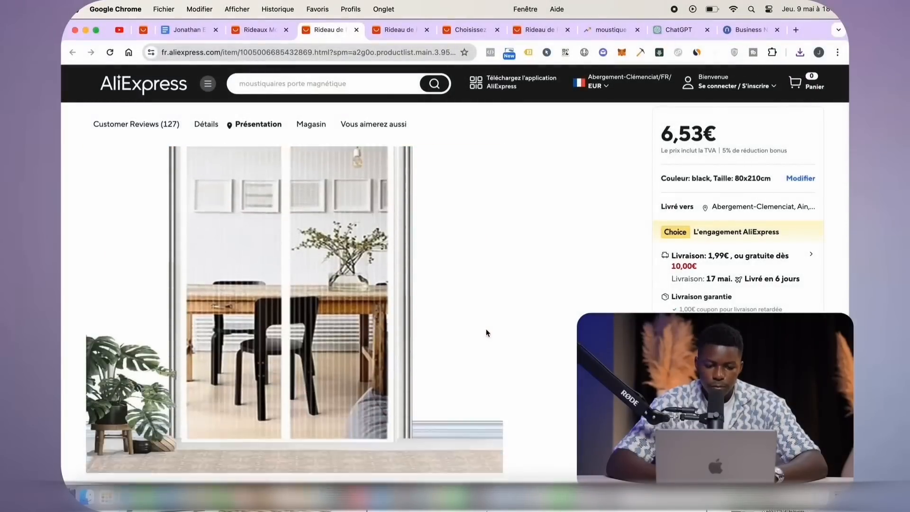
scroll(485, 329, "down", 10)
scroll(486, 329, "up", 10)
Switch to the 0,99€ mesh door curtain listing and browse its customer reviews
left_click(392, 29)
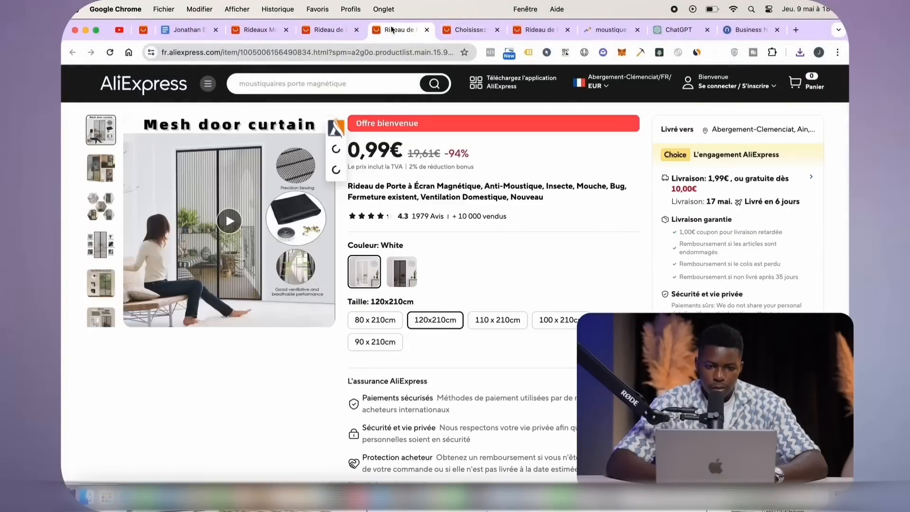
scroll(423, 226, "down", 15)
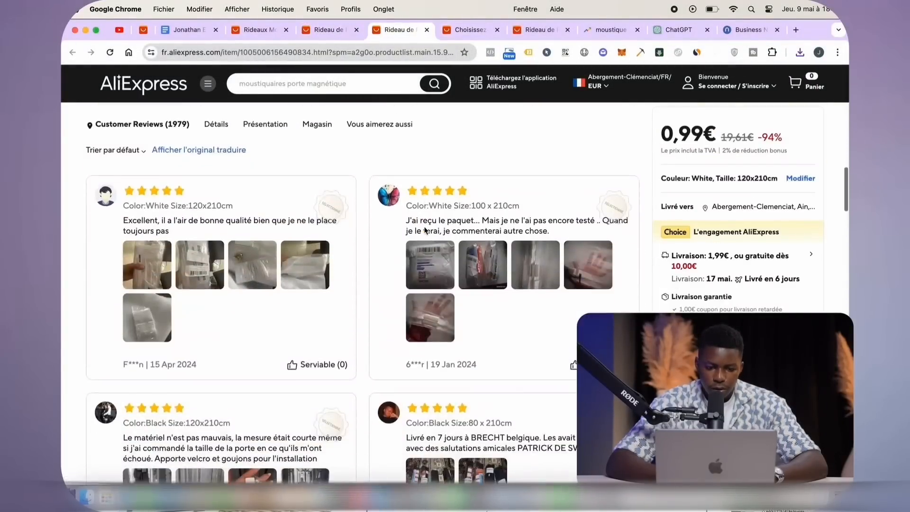
scroll(425, 231, "down", 10)
left_click(365, 260)
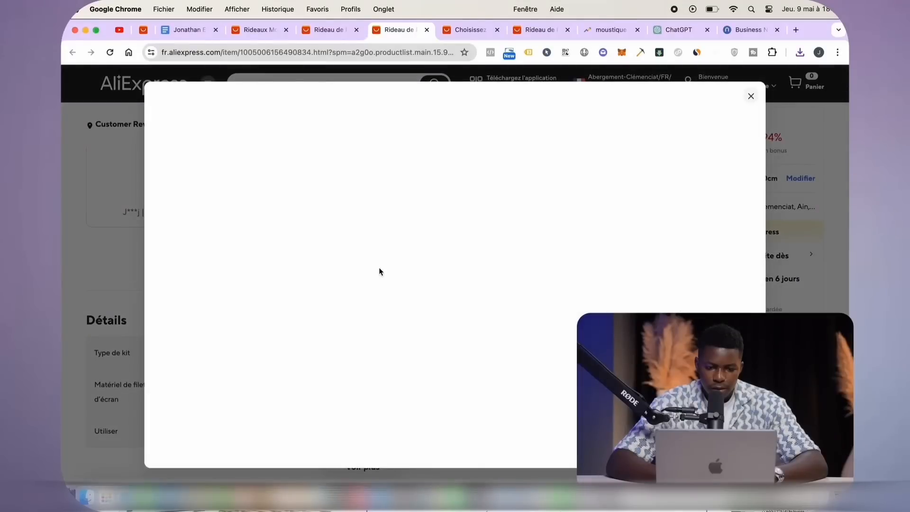
left_click(126, 253)
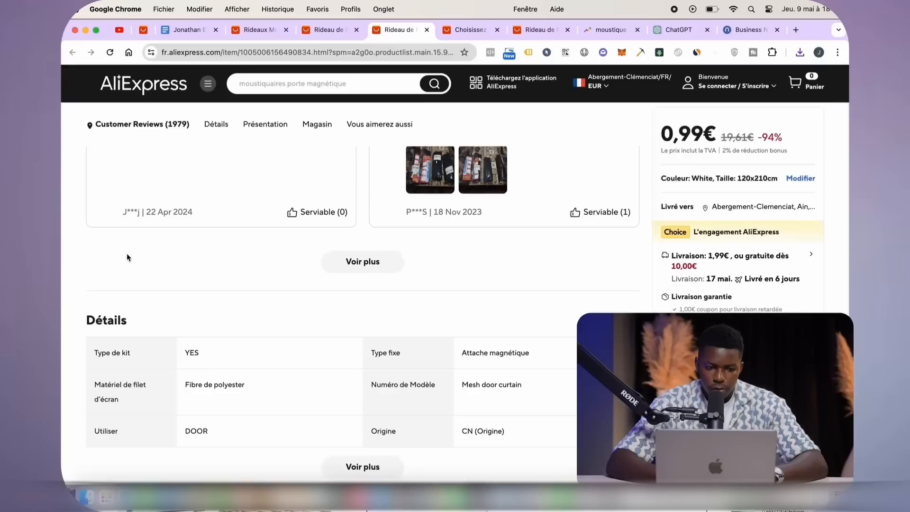
scroll(263, 281, "up", 10)
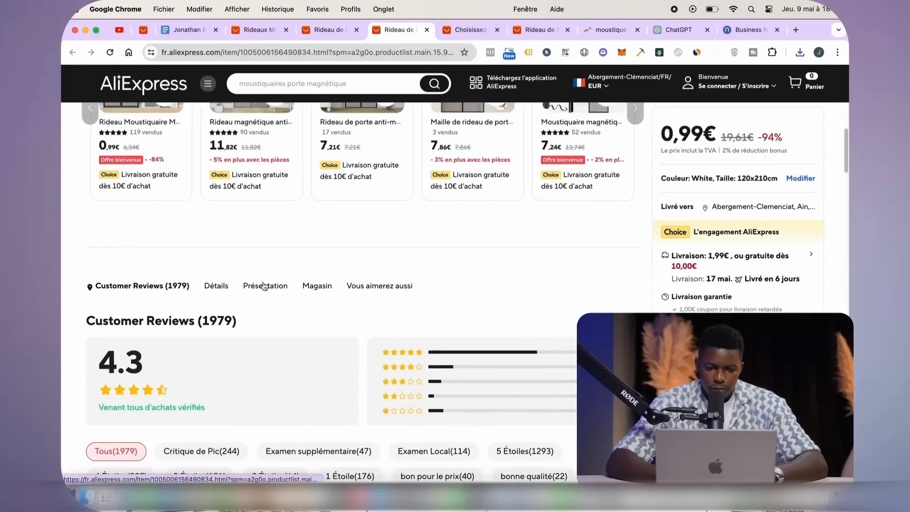
Show the listing's full specification table and expand all Présentation images
left_click(220, 287)
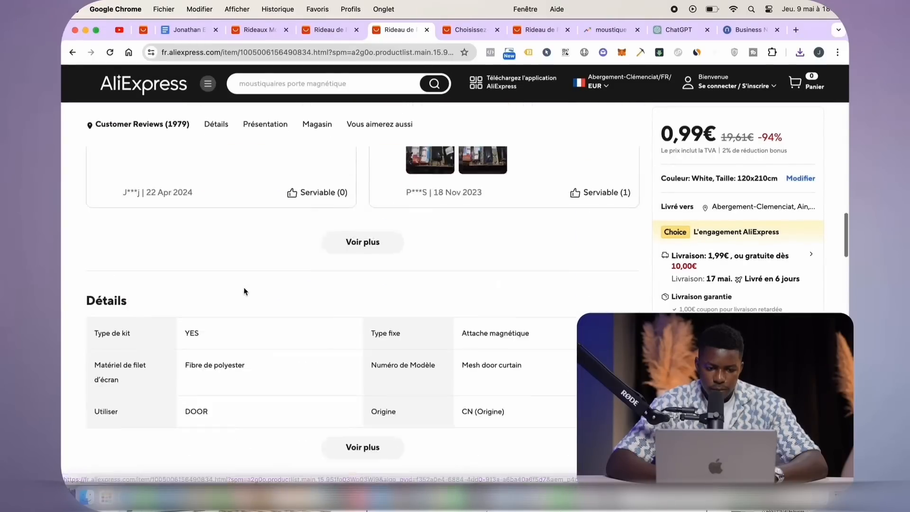
left_click(379, 308)
scroll(371, 320, "down", 20)
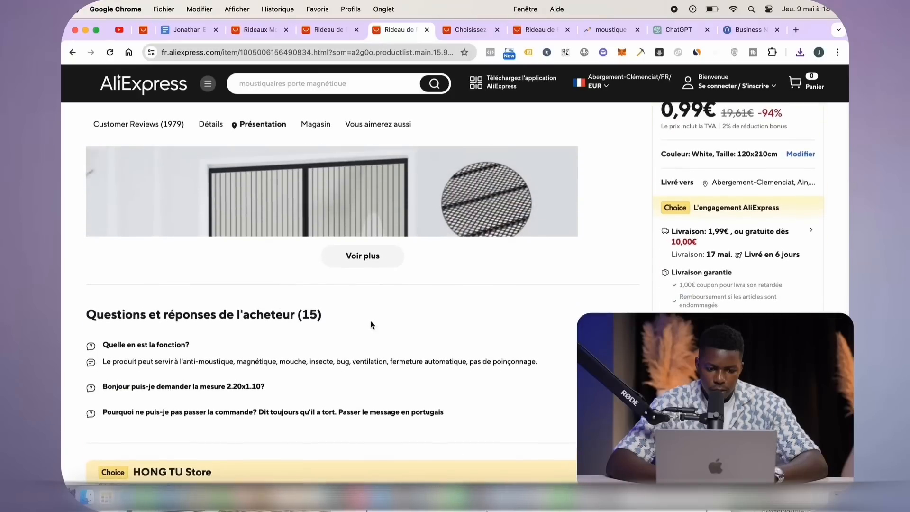
left_click(366, 253)
scroll(371, 323, "down", 10)
scroll(370, 327, "down", 10)
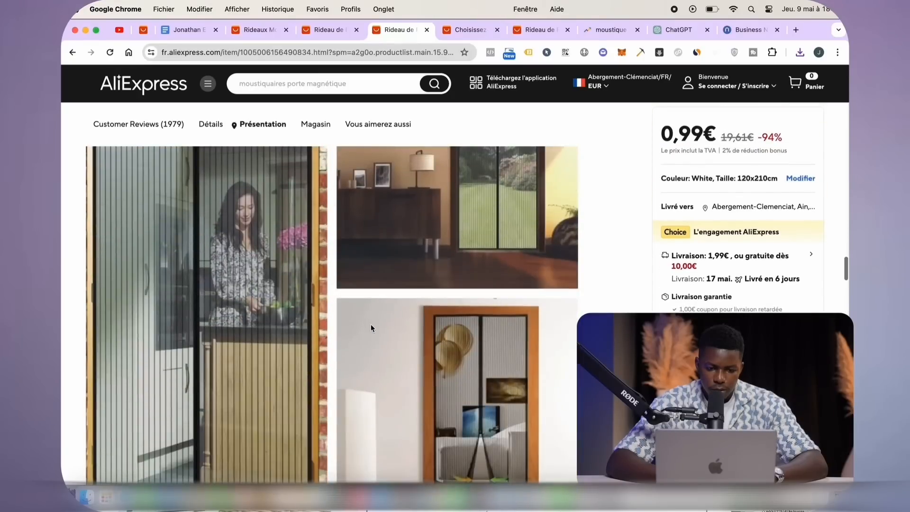
scroll(333, 298, "down", 3)
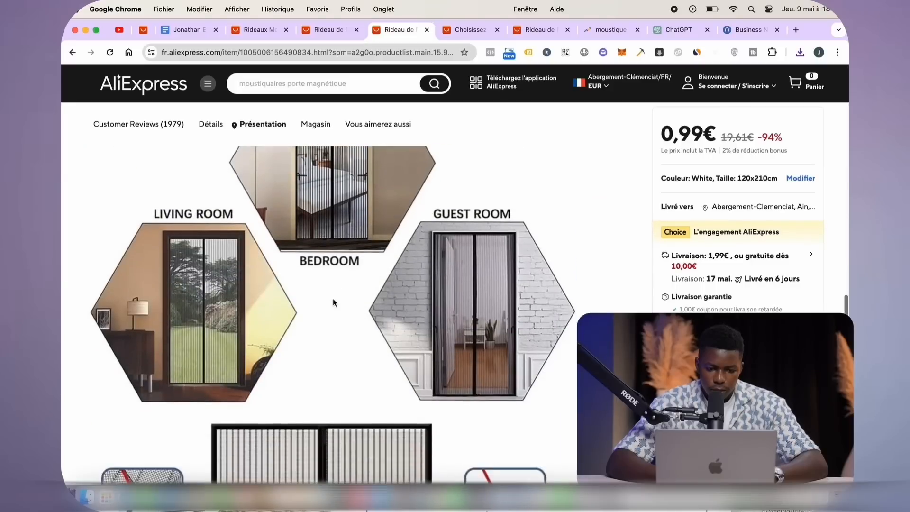
scroll(333, 297, "up", 1)
Save the room collage and feature icons images to the computer
right_click(329, 295)
left_click(353, 313)
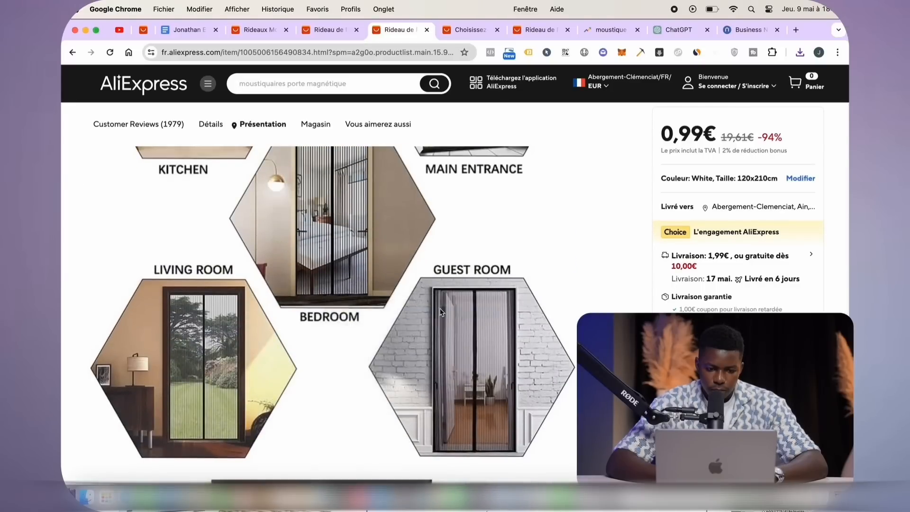
left_click(550, 279)
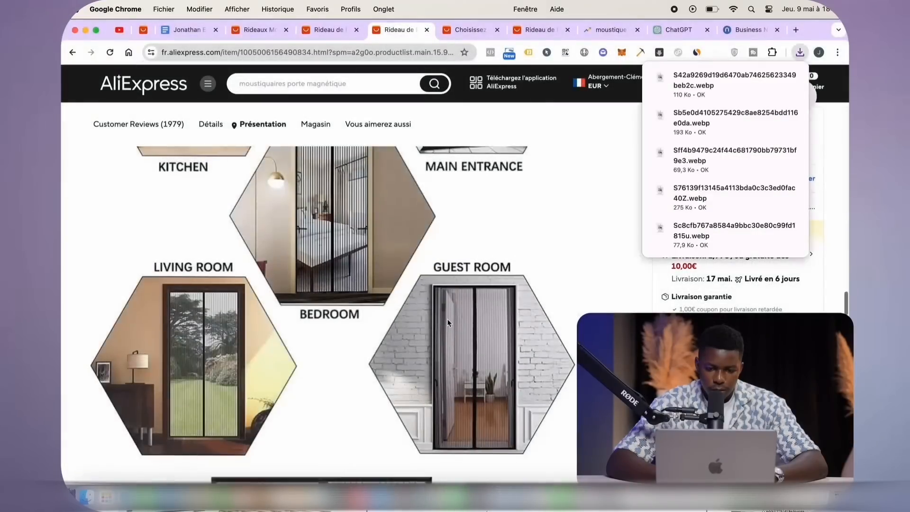
scroll(447, 318, "down", 5)
right_click(376, 340)
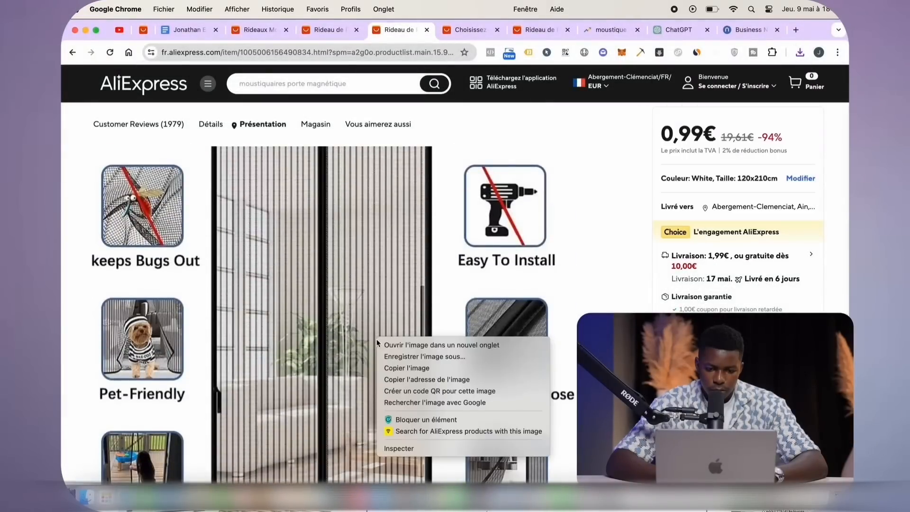
left_click(408, 353)
left_click(548, 280)
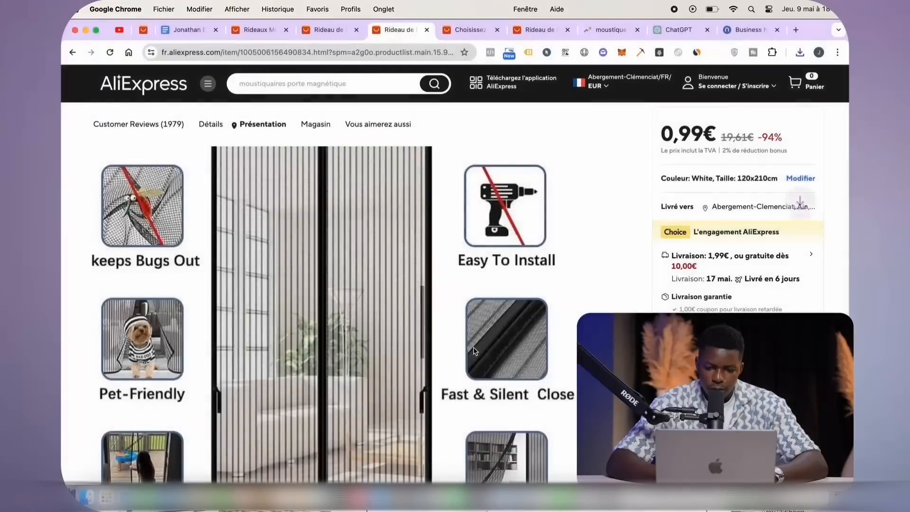
scroll(419, 332, "down", 5)
Save the sizes image and the Precision Sewing image to the computer
right_click(420, 330)
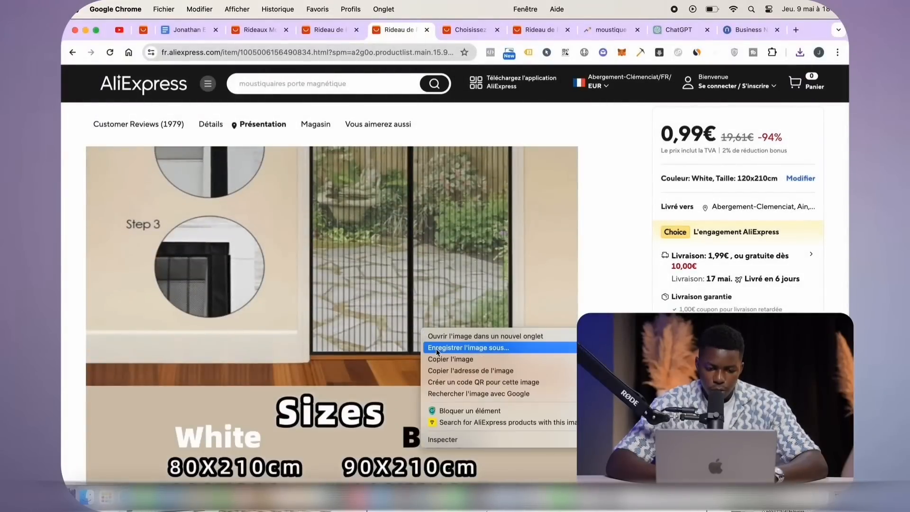
left_click(473, 348)
left_click(548, 280)
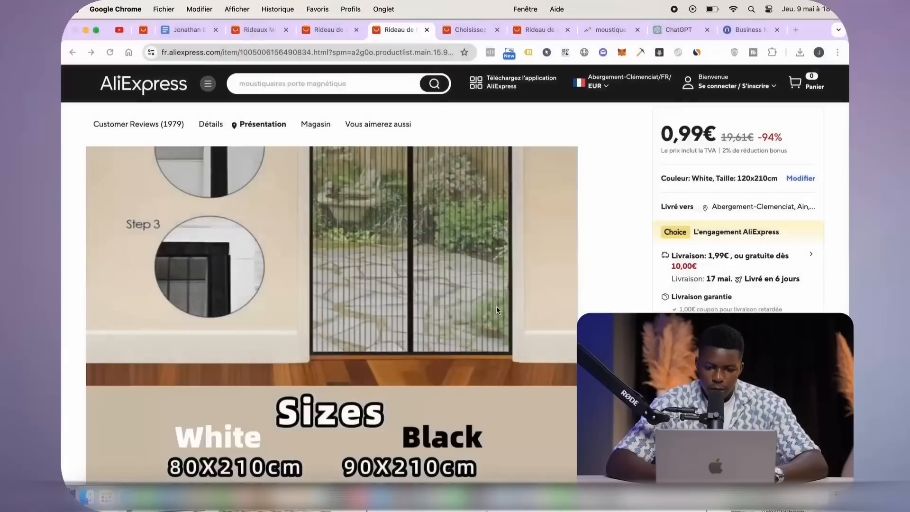
scroll(468, 314, "down", 7)
scroll(467, 314, "down", 1)
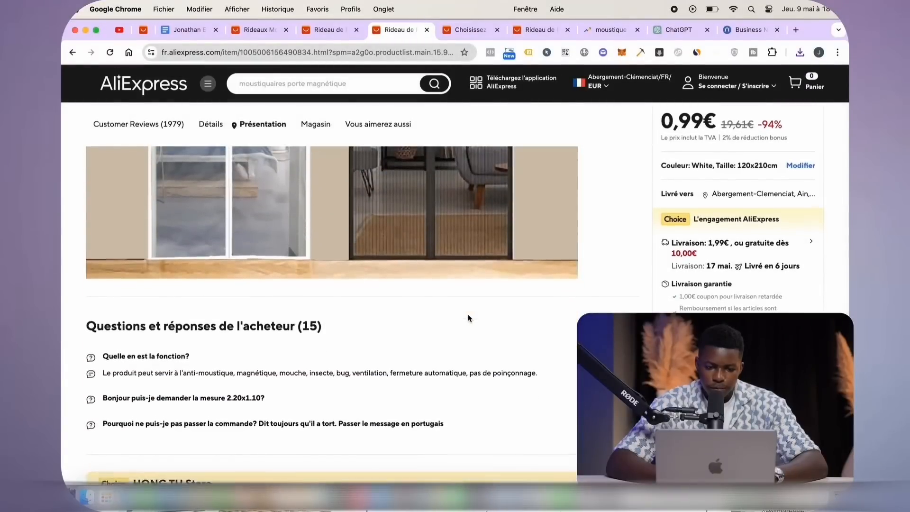
scroll(468, 314, "up", 20)
scroll(468, 314, "up", 10)
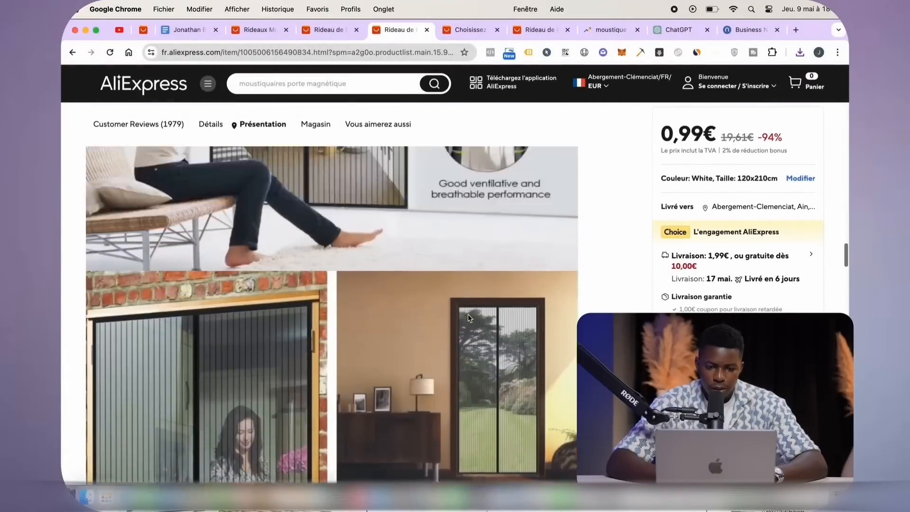
scroll(468, 314, "down", 3)
right_click(353, 294)
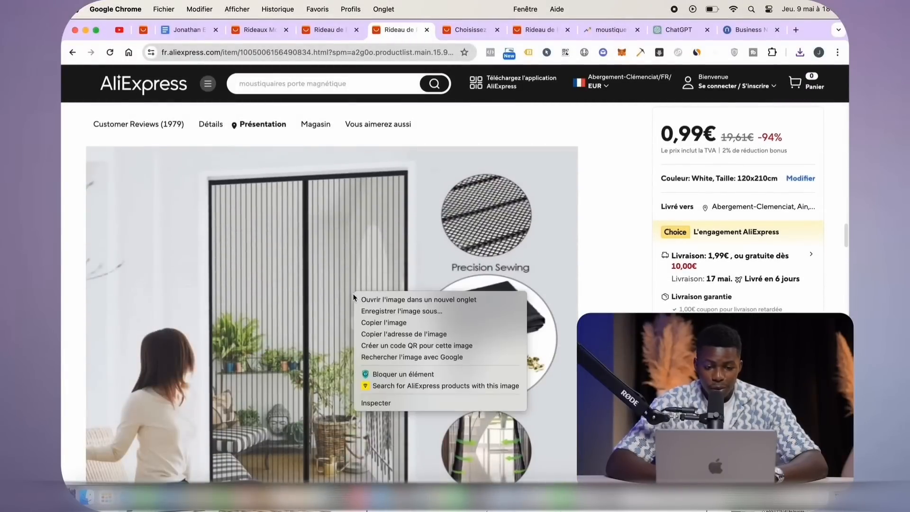
left_click(372, 311)
left_click(548, 280)
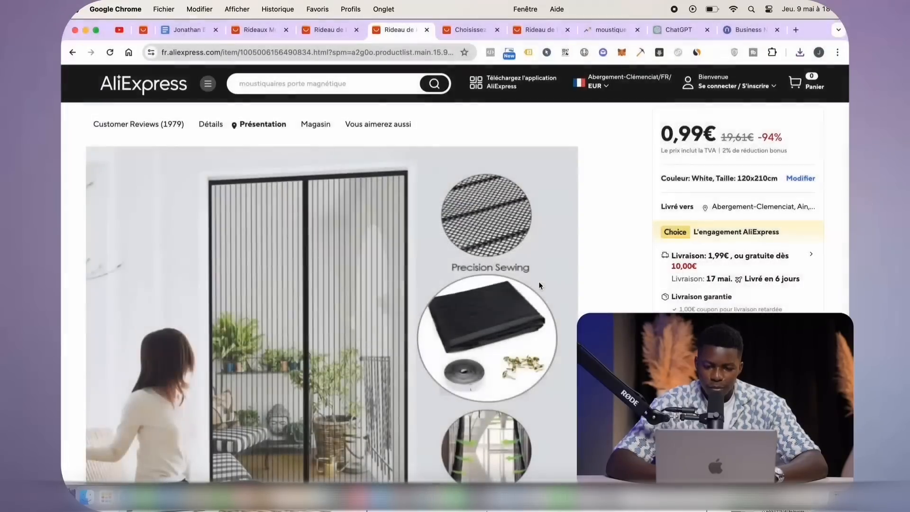
scroll(369, 291, "up", 3)
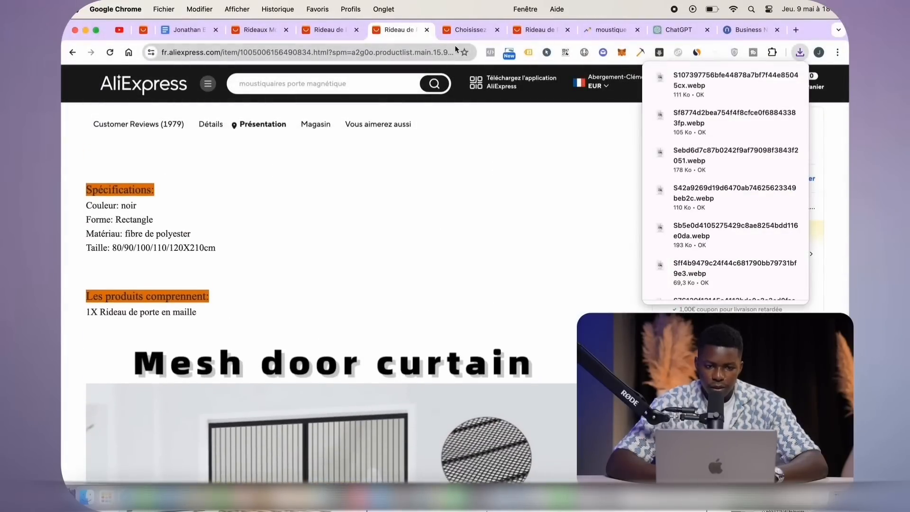
left_click(516, 38)
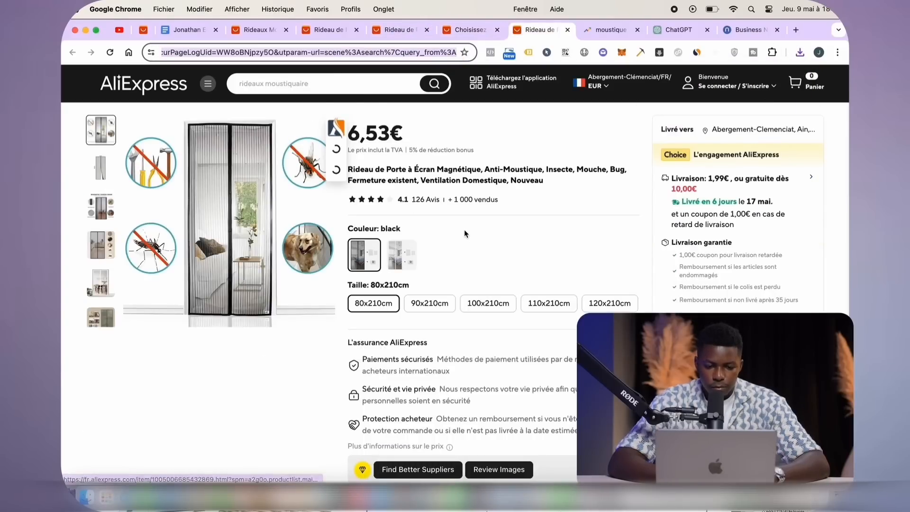
Return to the 6,53€ magnetic curtain page and expand its Présentation images with Voir plus
key("ctrl+Up")
left_click(596, 98)
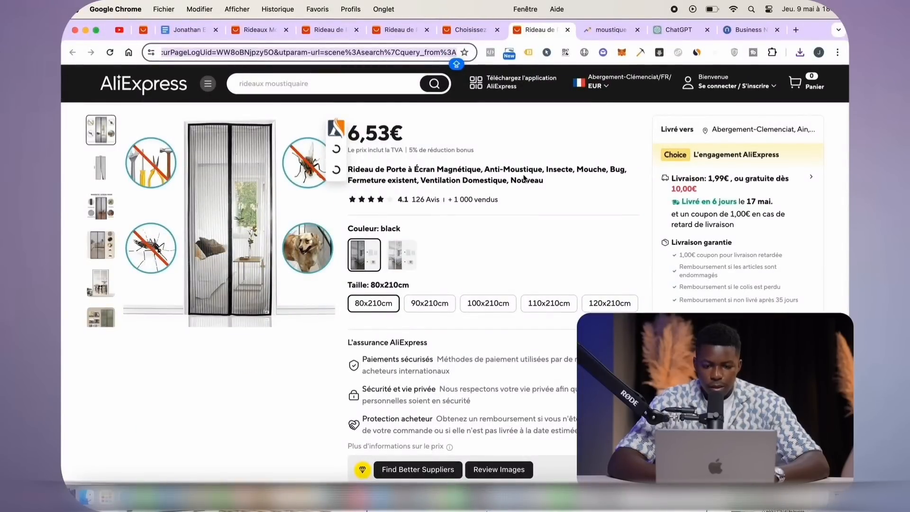
scroll(524, 178, "down", 20)
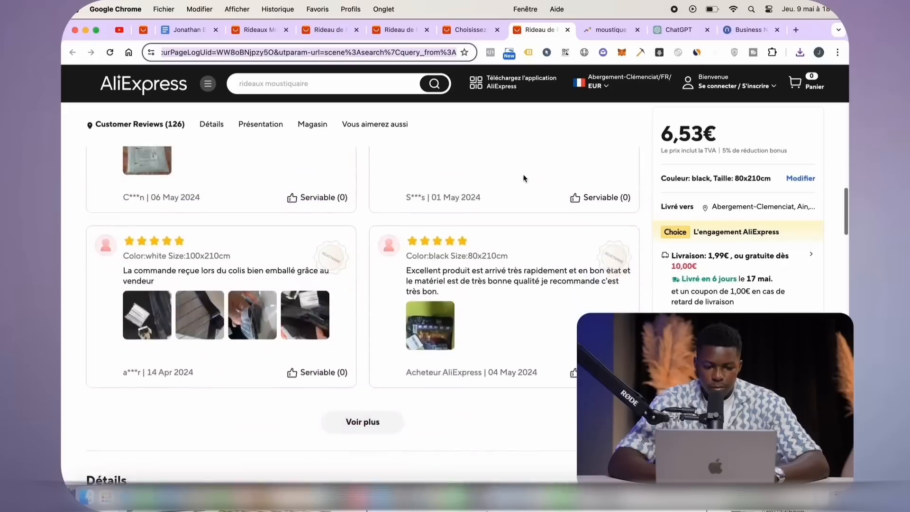
scroll(524, 177, "down", 15)
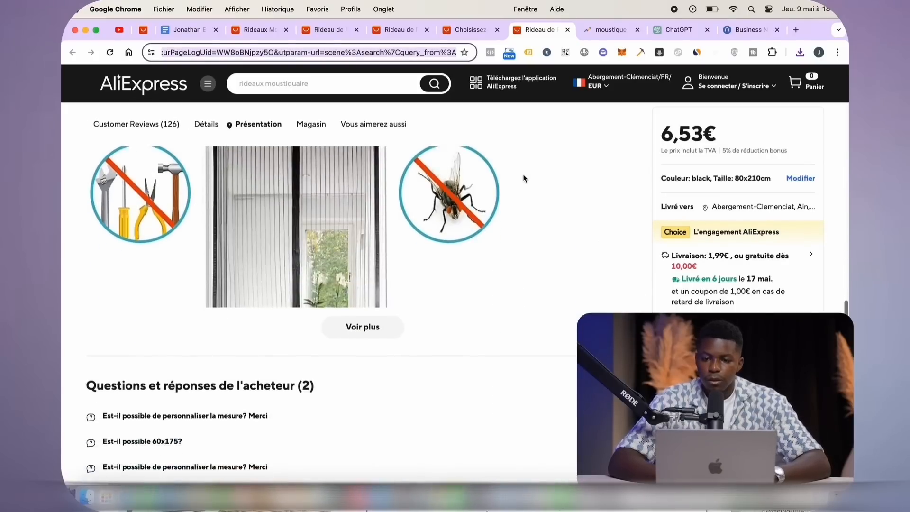
left_click(391, 322)
scroll(396, 308, "down", 3)
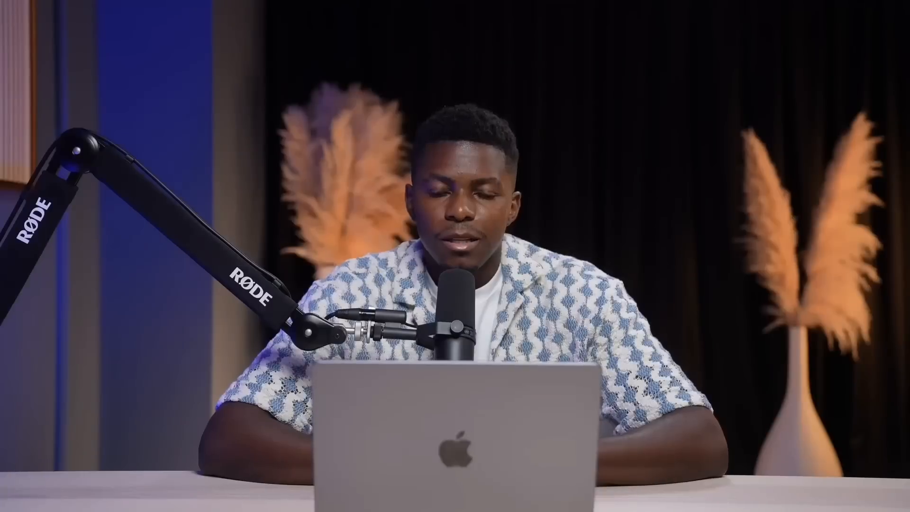
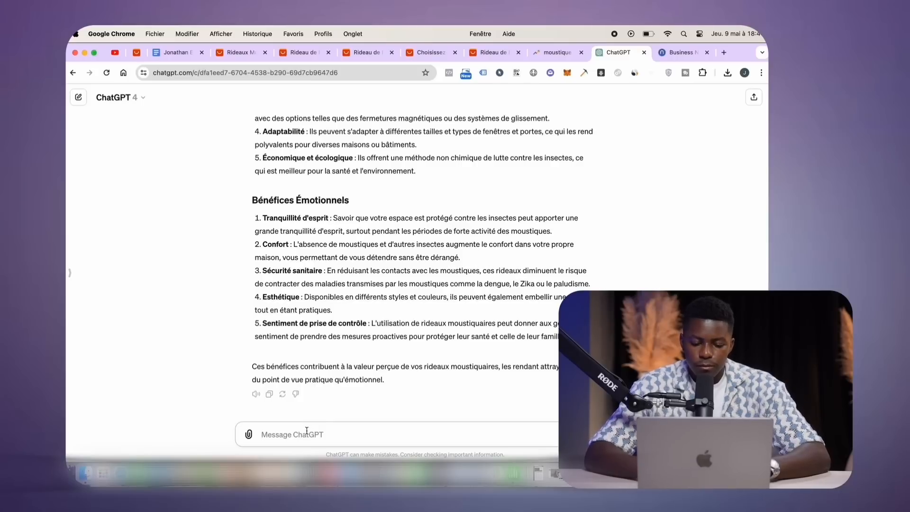
Ask ChatGPT for a three-paragraph product sheet, about 6 lines each, with emotional-benefit titles
type("Ec")
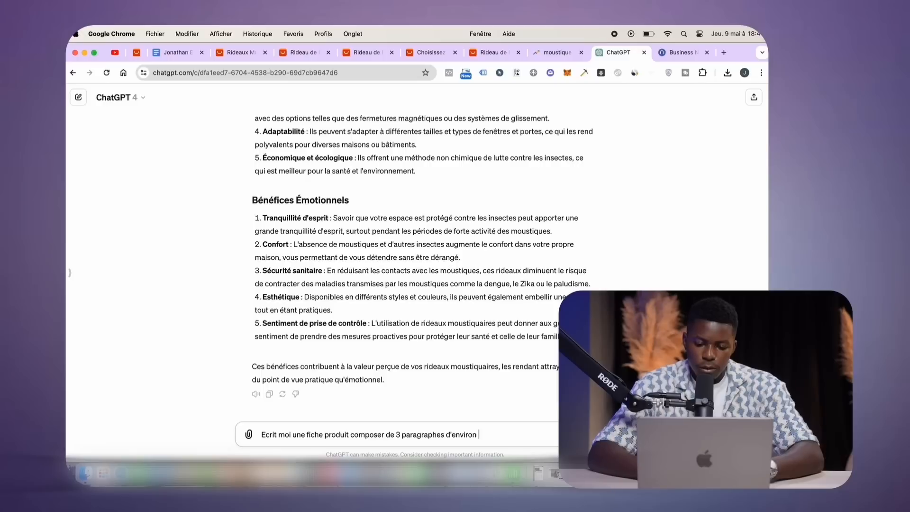
type("6 lignes chacunes avec u")
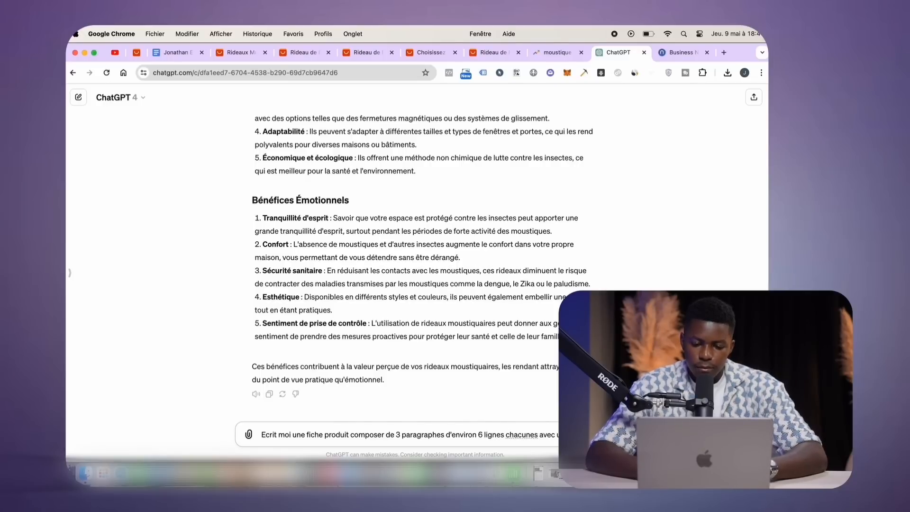
type(" titre cla")
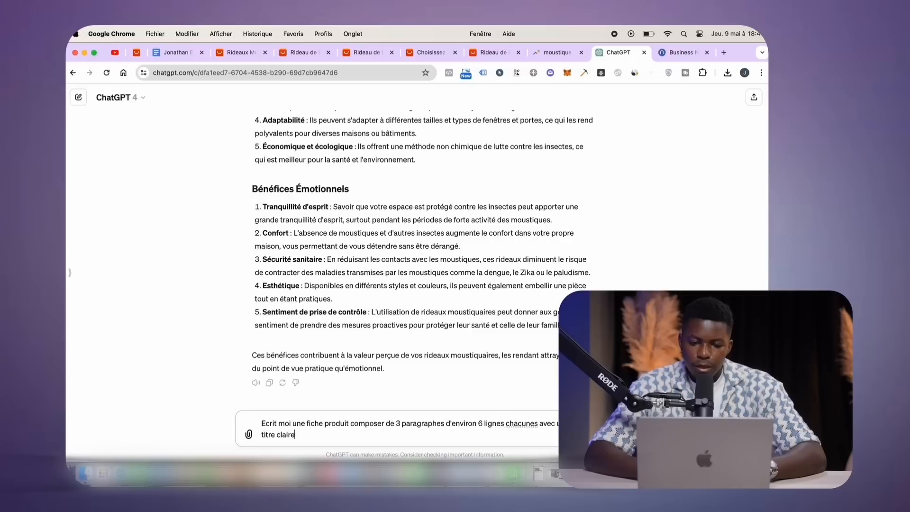
type("ire m'eta")
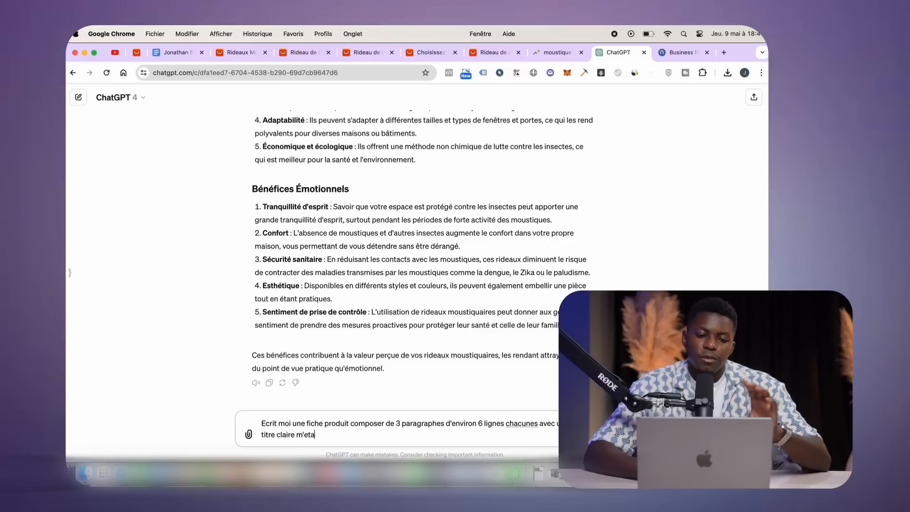
type("nt en avant un ")
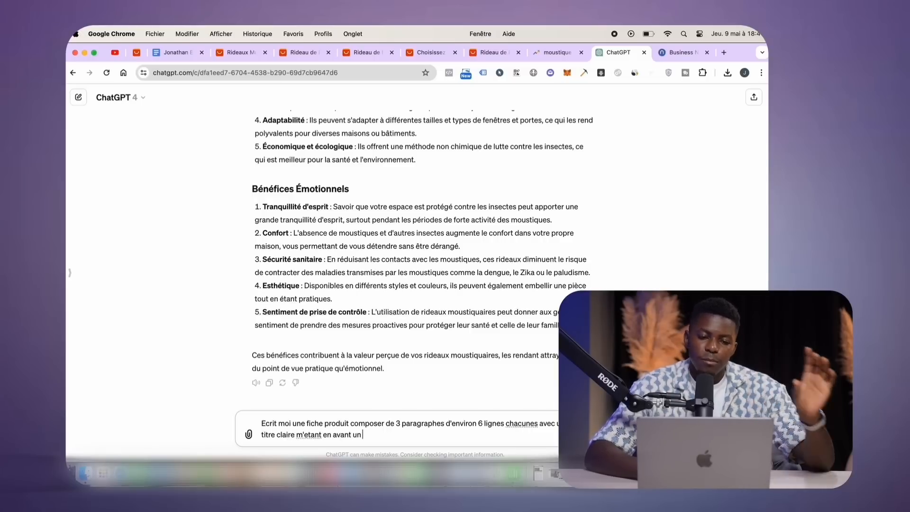
type("benefice emotionelles")
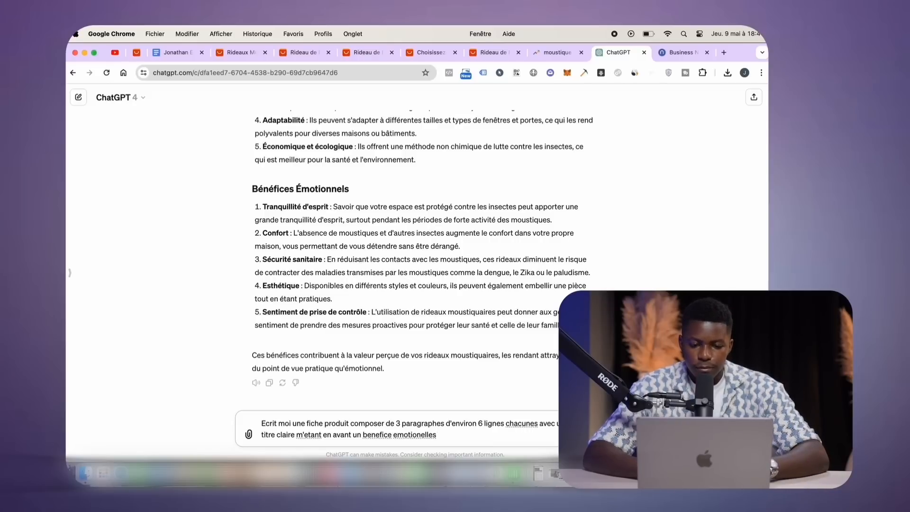
key("Return")
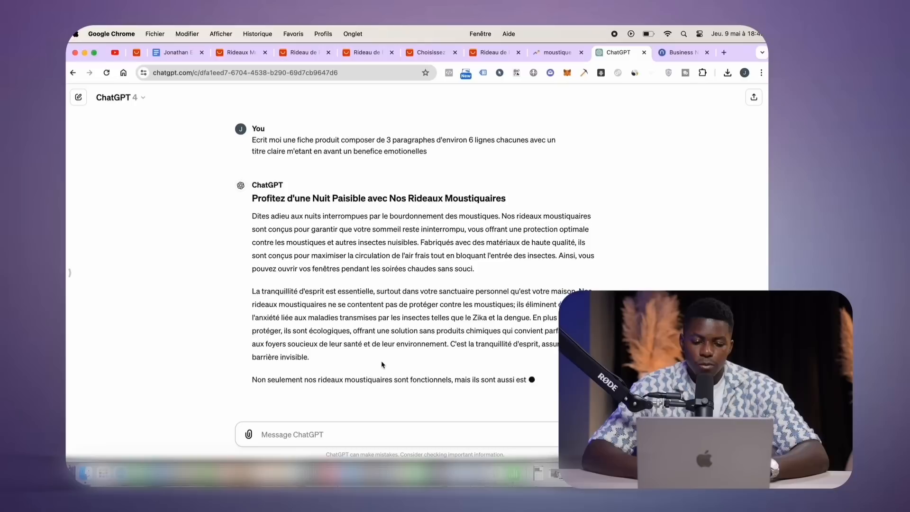
Ask ChatGPT for a pertinent title of 5 words maximum for each paragraph
type("Pour chacun des")
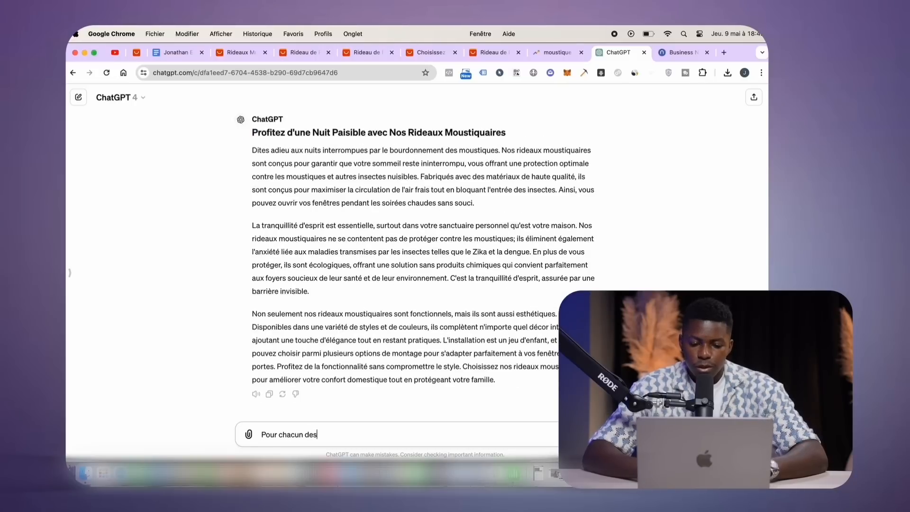
type(" para")
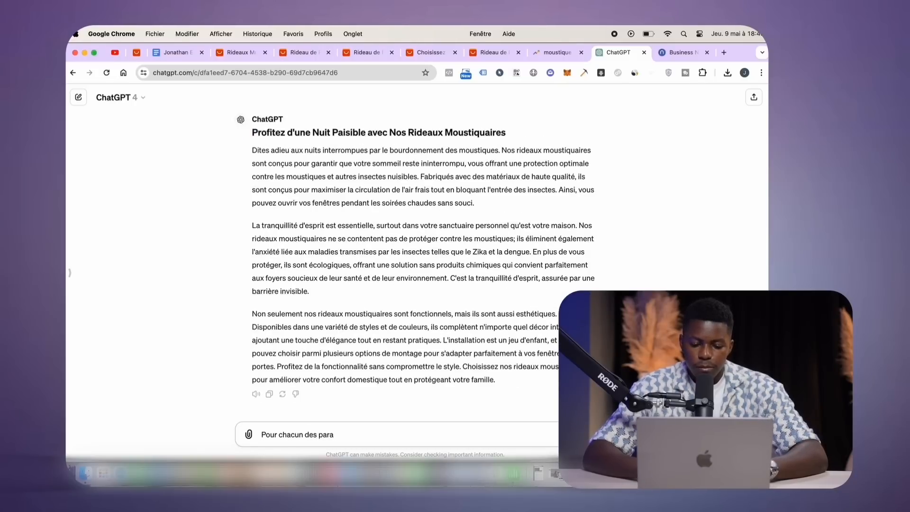
type("praphes me")
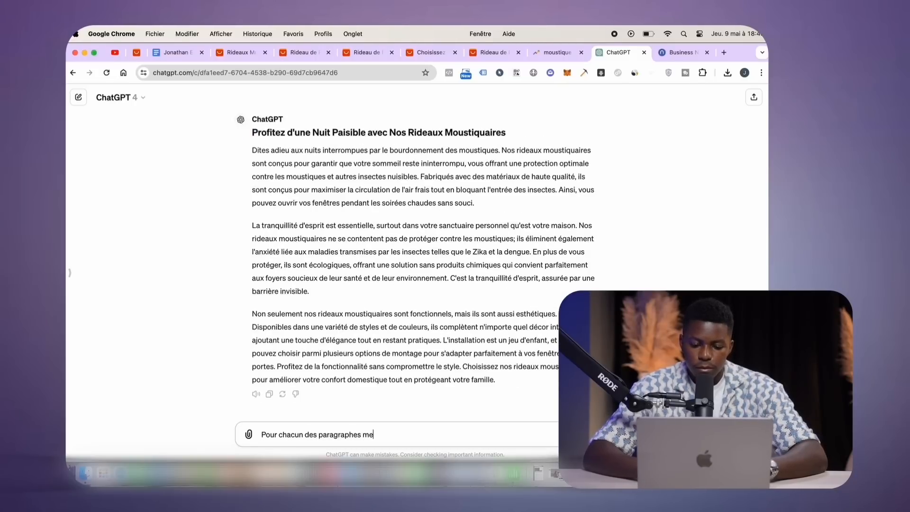
type("t moi un titre pe")
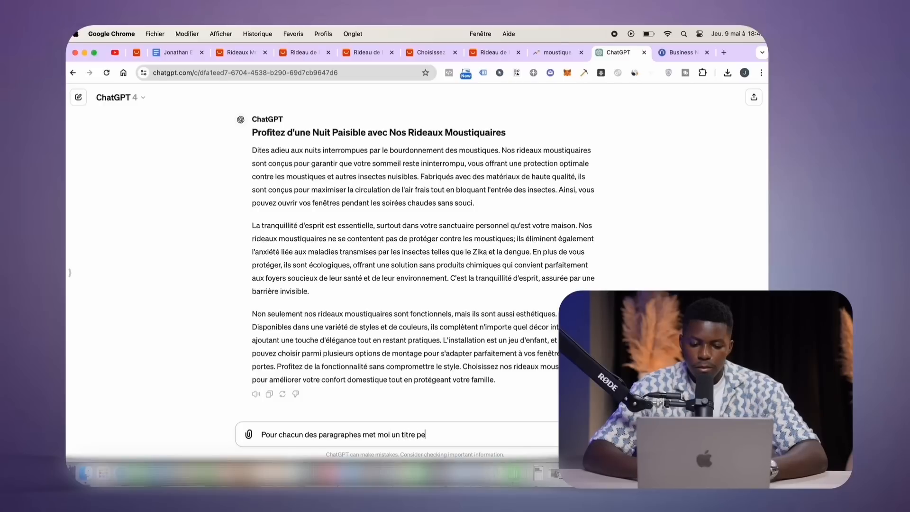
type("rtinents en")
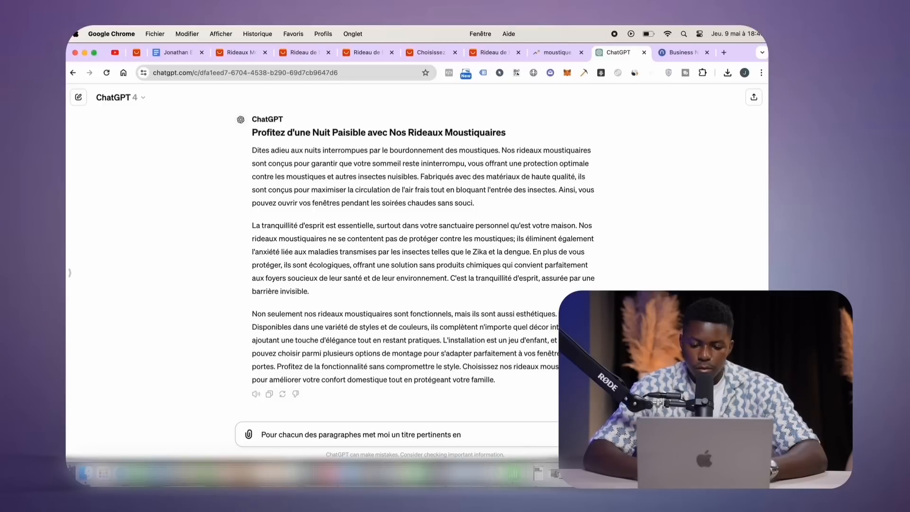
type(" 5 mots maxi")
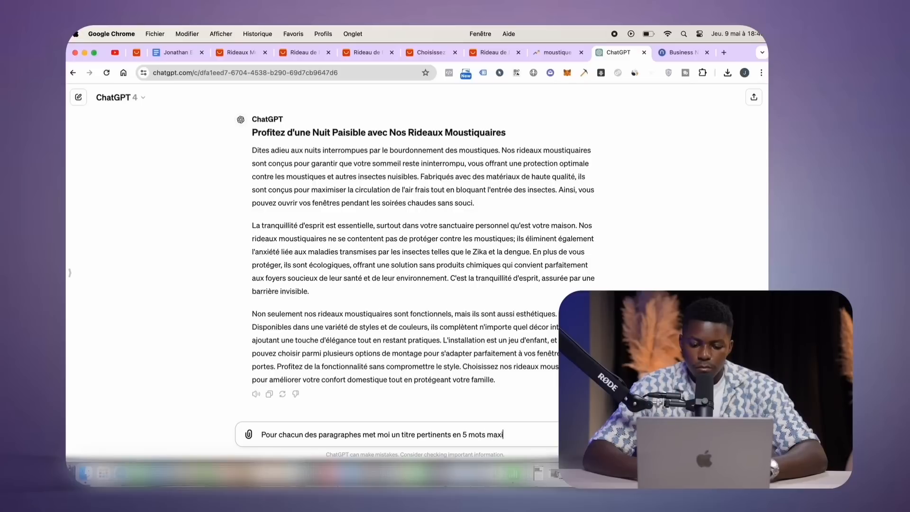
type("mum")
key("Return")
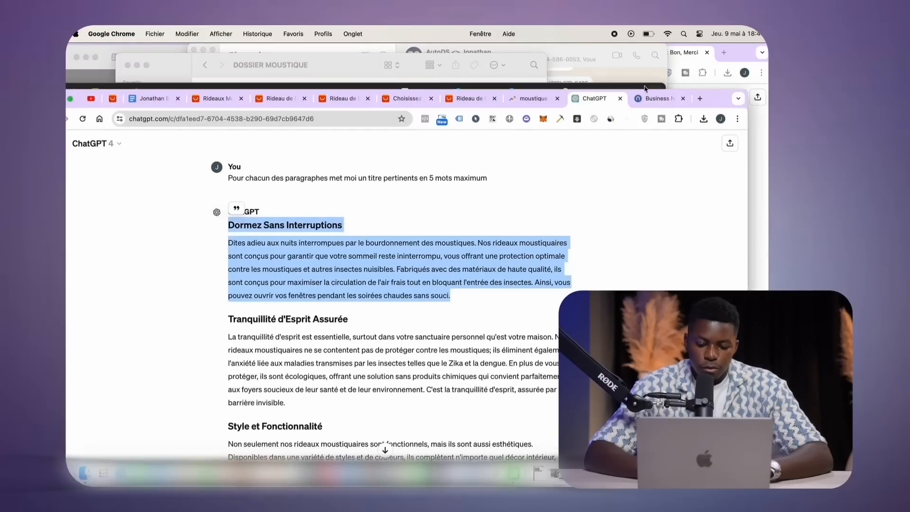
In the Shopify product editor, delete the old English product description
left_click(644, 88)
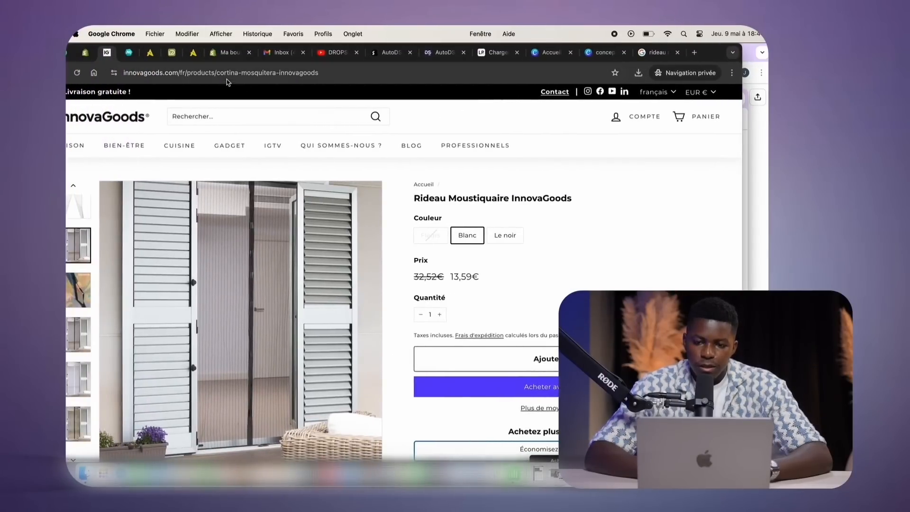
left_click(85, 52)
left_click(234, 268)
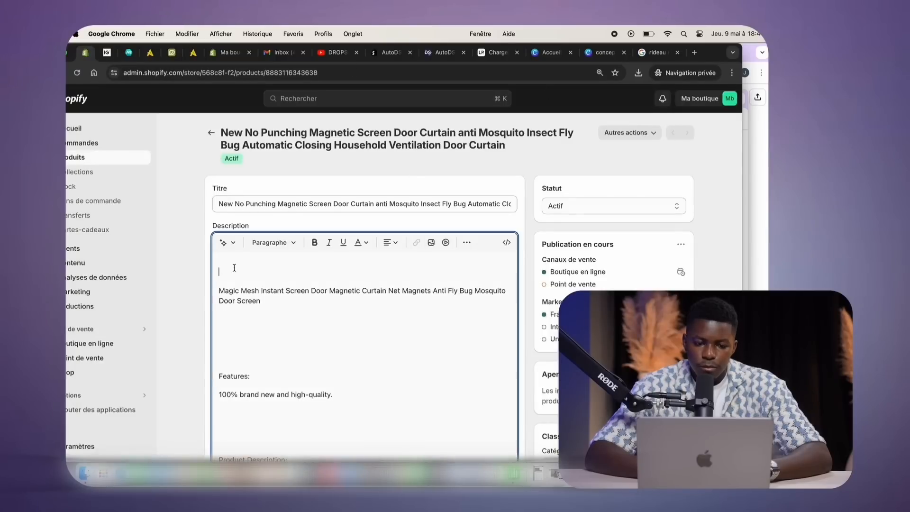
scroll(233, 259, "down", 14)
scroll(507, 337, "up", 8)
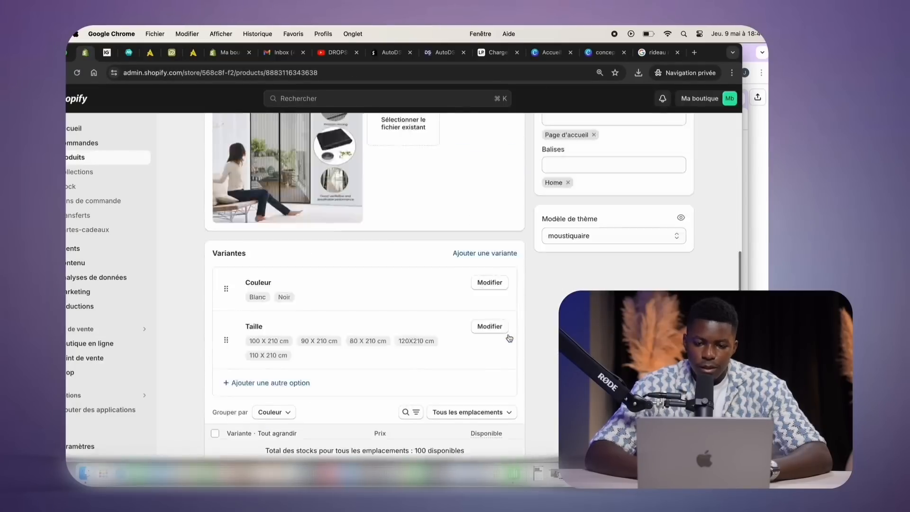
key("super+a")
key("BackSpace")
Paste the 'Dormez Sans Interruptions' section, remove its closing 'Ainsi' sentence, and add an empty line
scroll(435, 300, "up", 10)
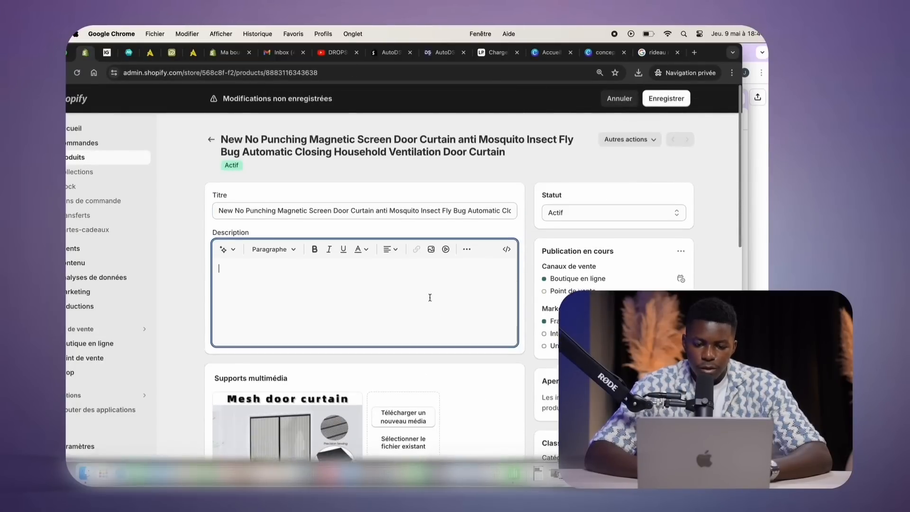
type("Dormez Sans Interruptions\\nDites adieu aux nuits interrompues par le bourdonnement des moustiques. Nos rideaux moustiquaires sont conçus pour garantir que votre sommeil reste ininterrompu, vous offrant une protection optimale contre les moustiques et autres insectes nuisibles. Fabriqués avec des matériaux de haute qualité, ils sont conçus pour maximiser la circulation de l'air frais tout en bloquant l'entrée des insectes. Ainsi, vous pouvez ouvrir vos fenêtres pendant les soirées chaudes sans souci.")
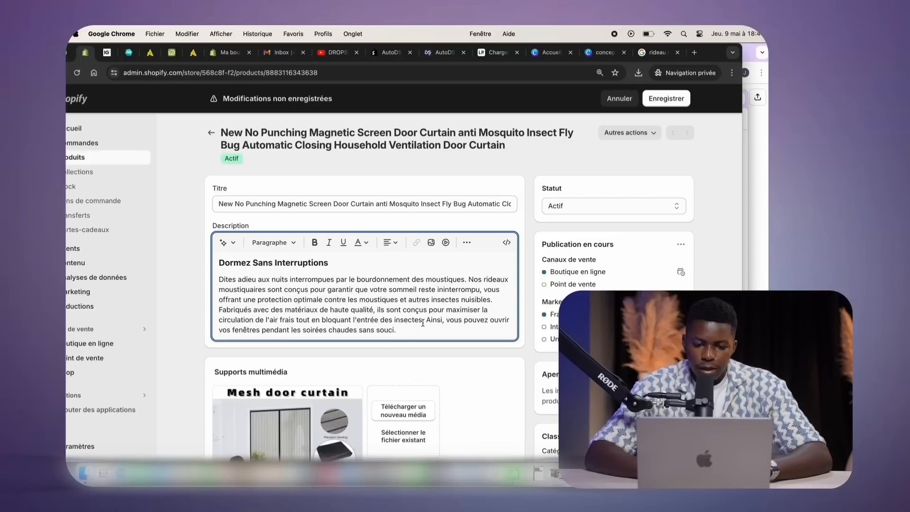
left_click_drag(427, 321, 441, 335)
key("BackSpace")
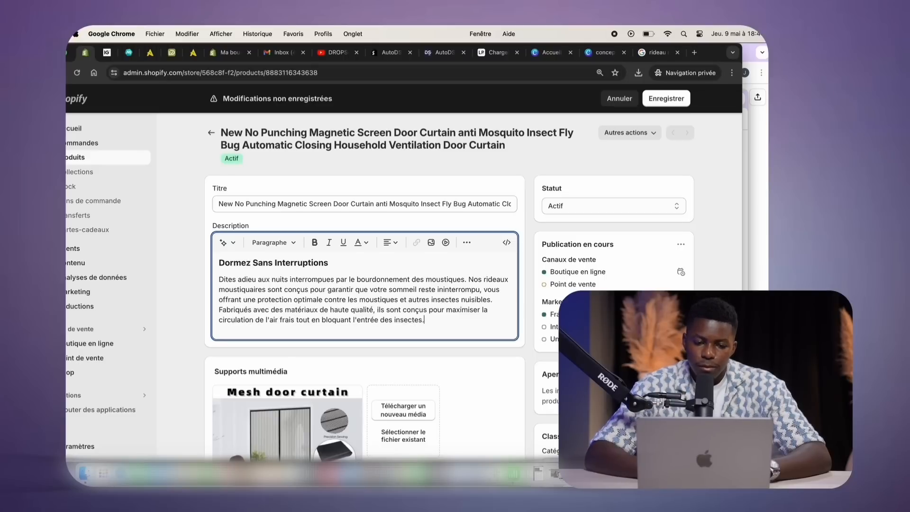
key("Return")
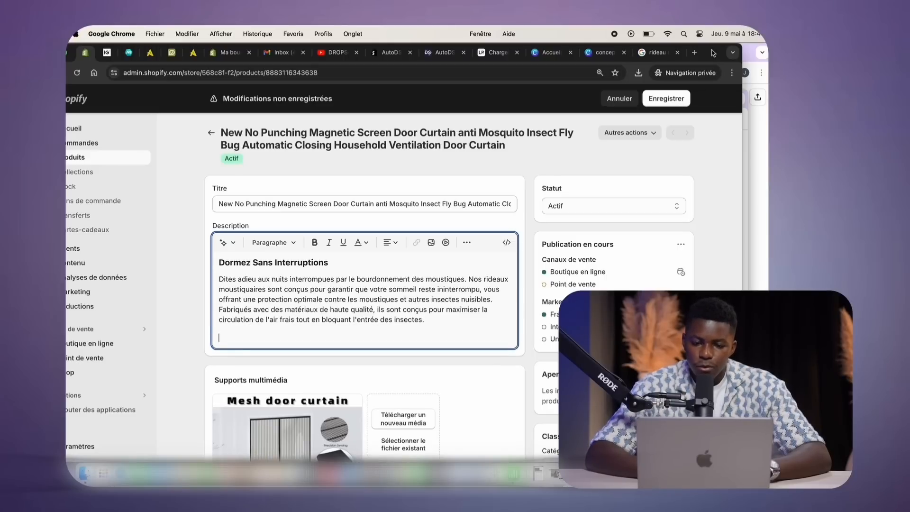
left_click_drag(714, 53, 693, 53)
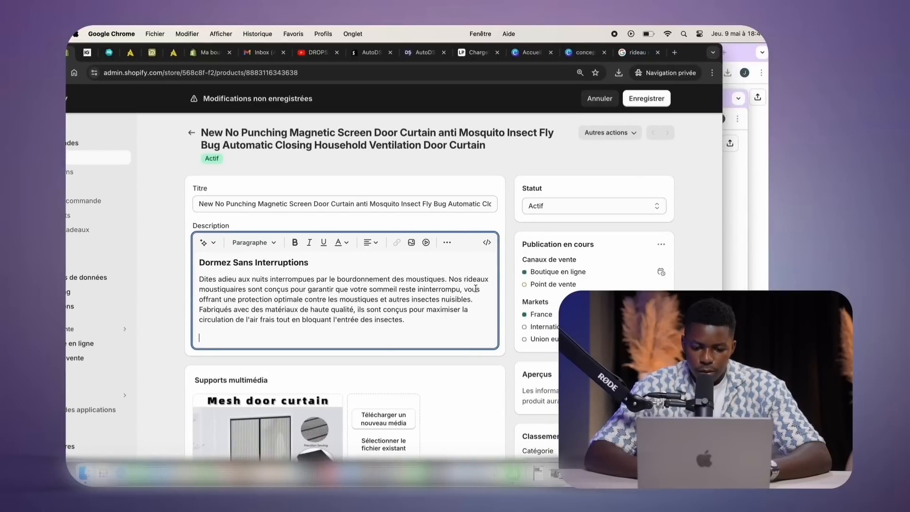
Copy the 'Tranquillité d'Esprit Assurée' section from ChatGPT into the Shopify description
left_click(730, 104)
scroll(379, 331, "down", 1)
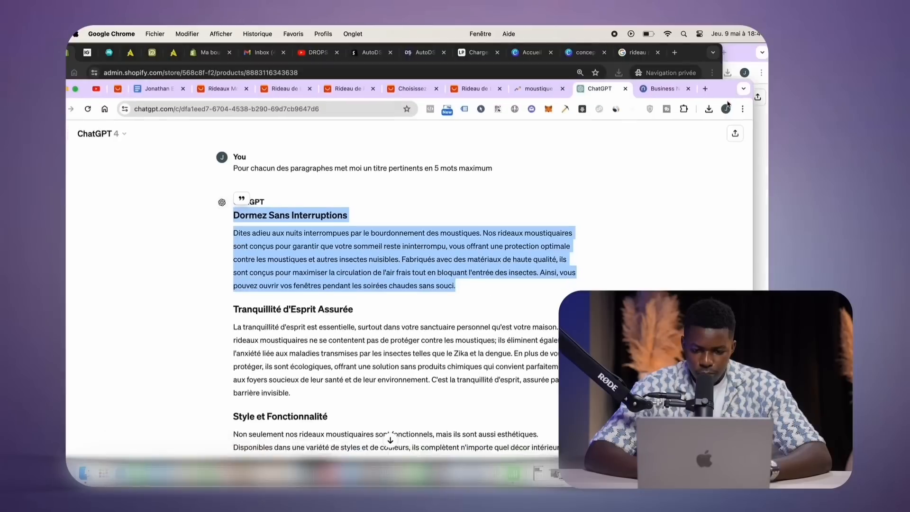
left_click_drag(322, 363, 251, 272)
key("super+c")
left_click_drag(736, 55, 735, 92)
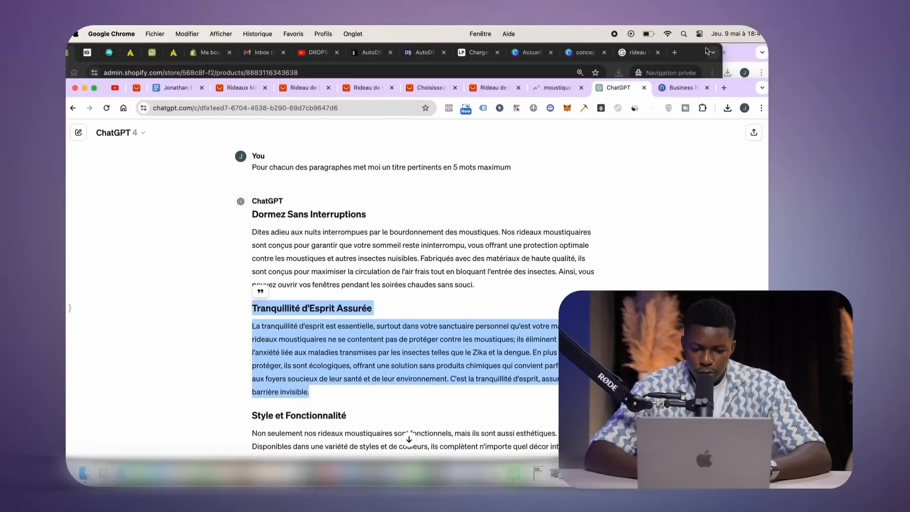
left_click_drag(697, 48, 736, 50)
key("super+v")
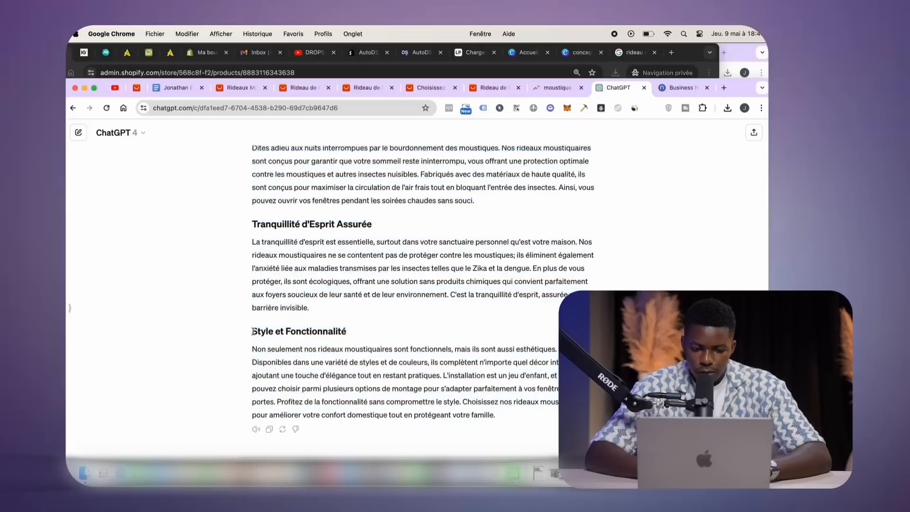
Paste the 'Style et Fonctionnalité' section, then undo that paste
left_click_drag(252, 331, 511, 416)
key("super+c")
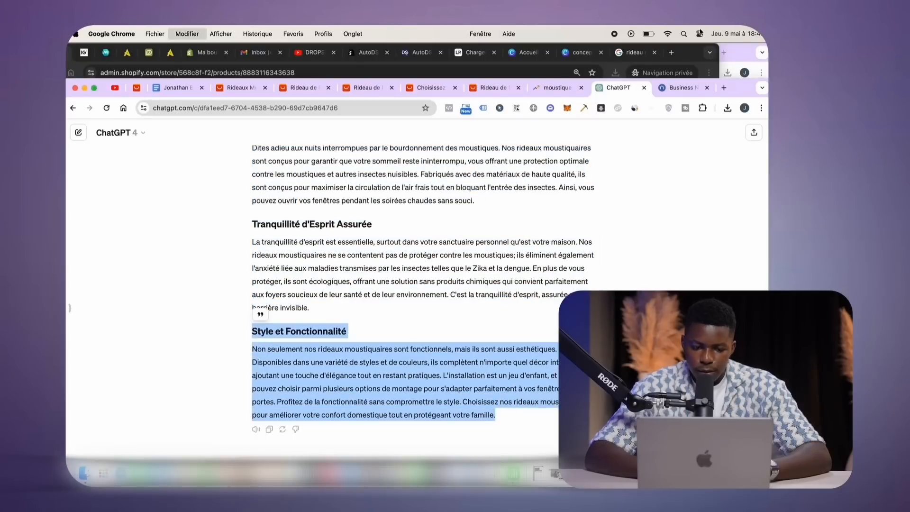
left_click(691, 65)
key("super+v")
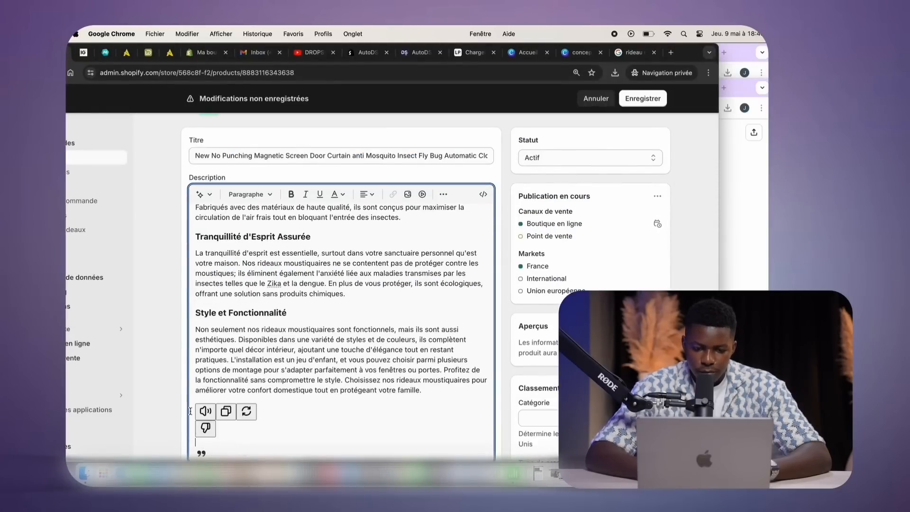
key("BackSpace")
key("BackSpace")
key("BackSpace")
key("BackSpace")
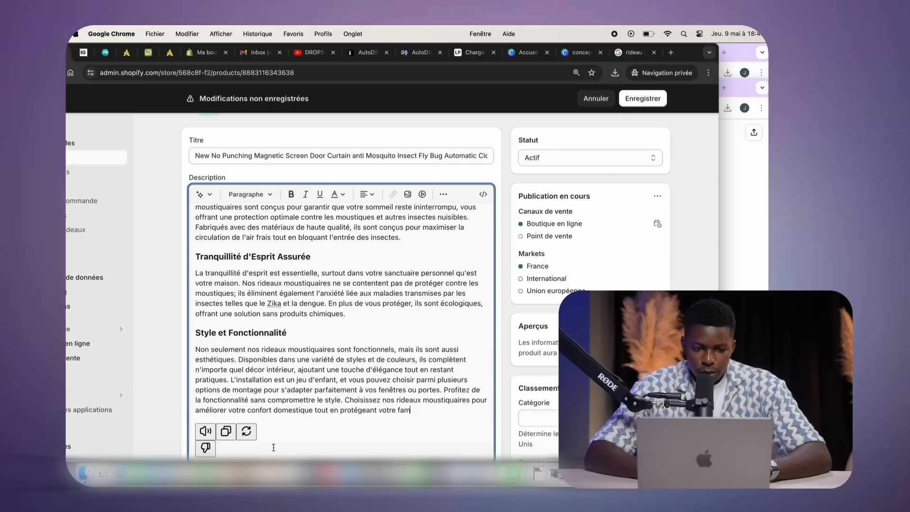
key("super+z")
key("super+z")
key("super+grave")
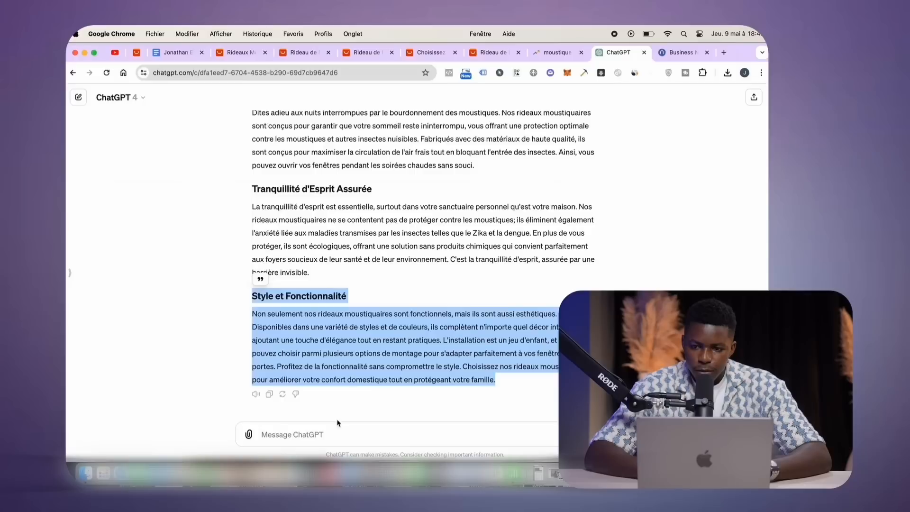
Ask ChatGPT for three titles based on the emotional benefits and select the second suggestion
left_click(315, 441)
type("Par rap")
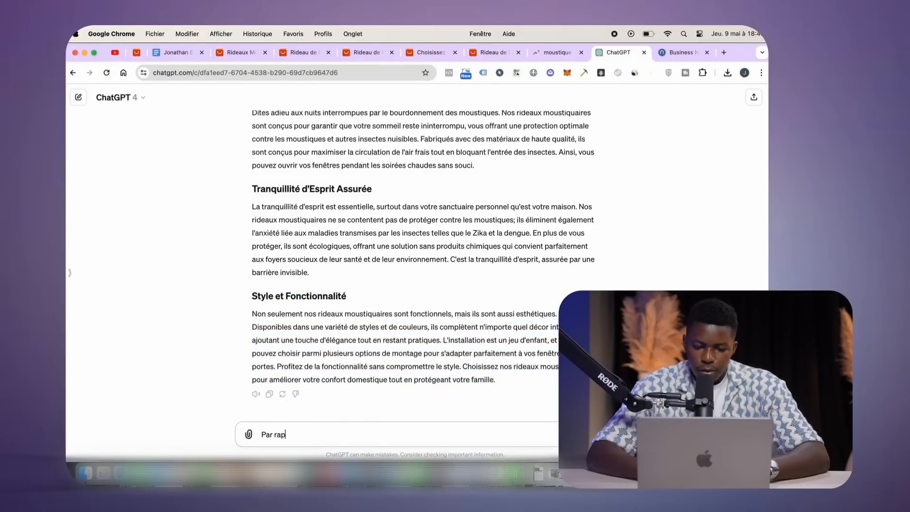
type("port au benefice emo")
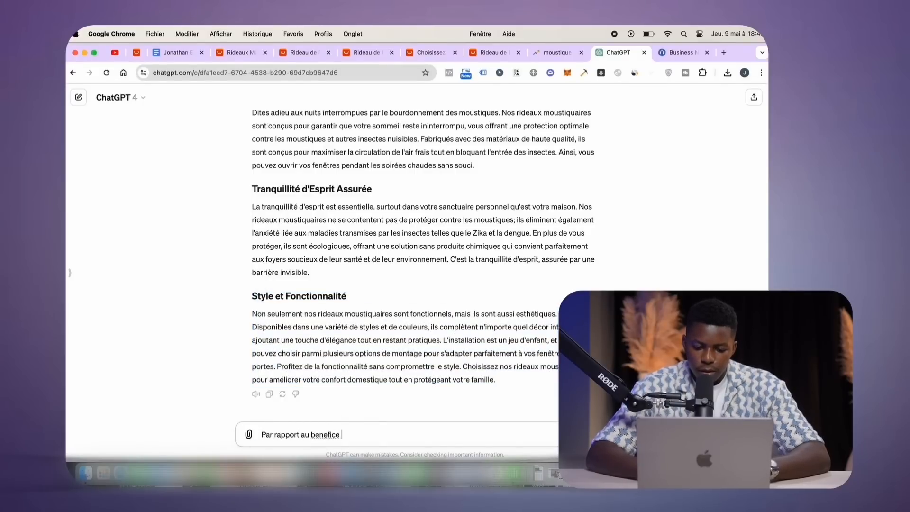
type("tionelles que t")
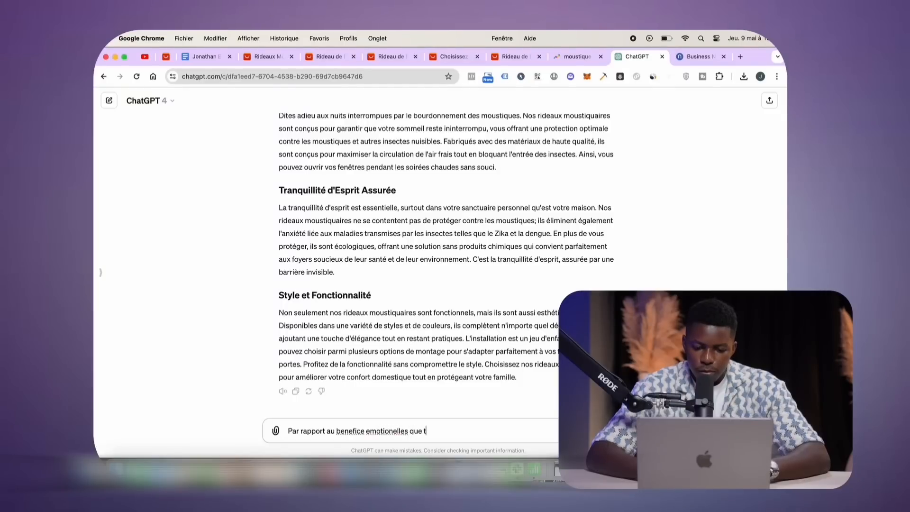
type("u m'as transmis tout a l'heure donne moi ")
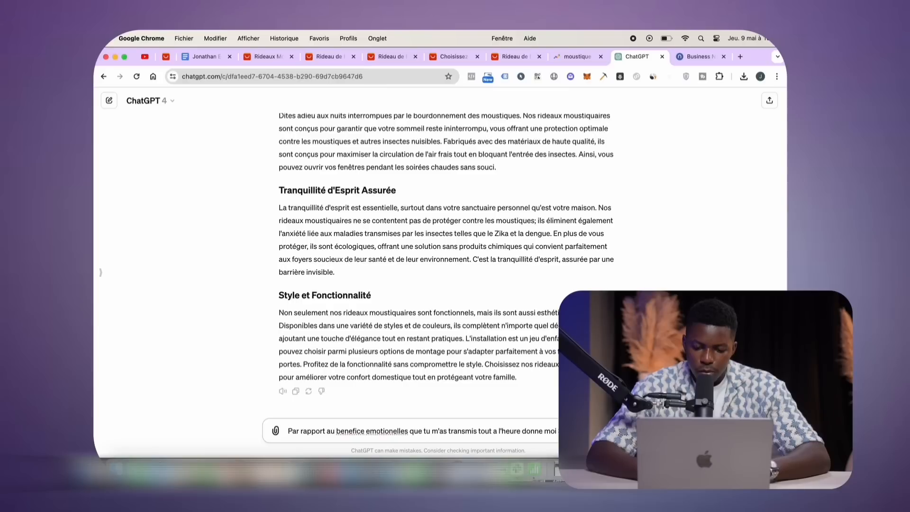
type("titres p")
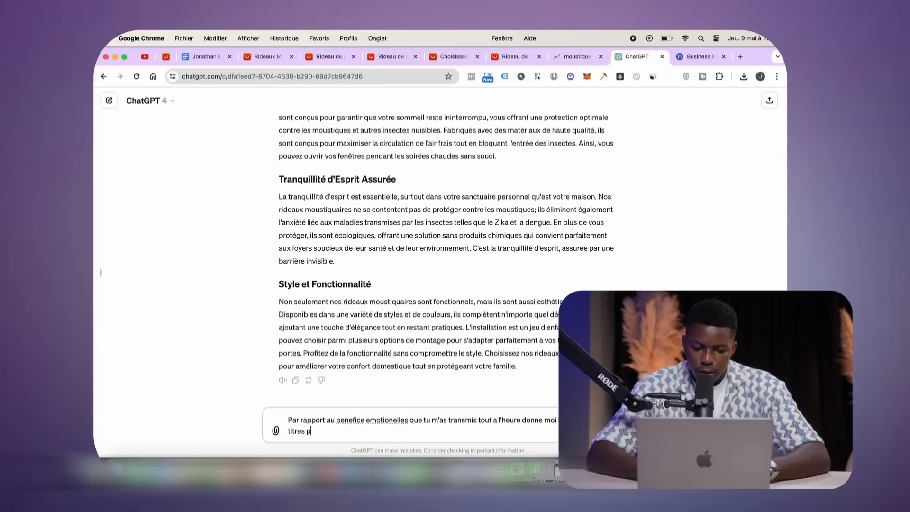
type("our ce produit")
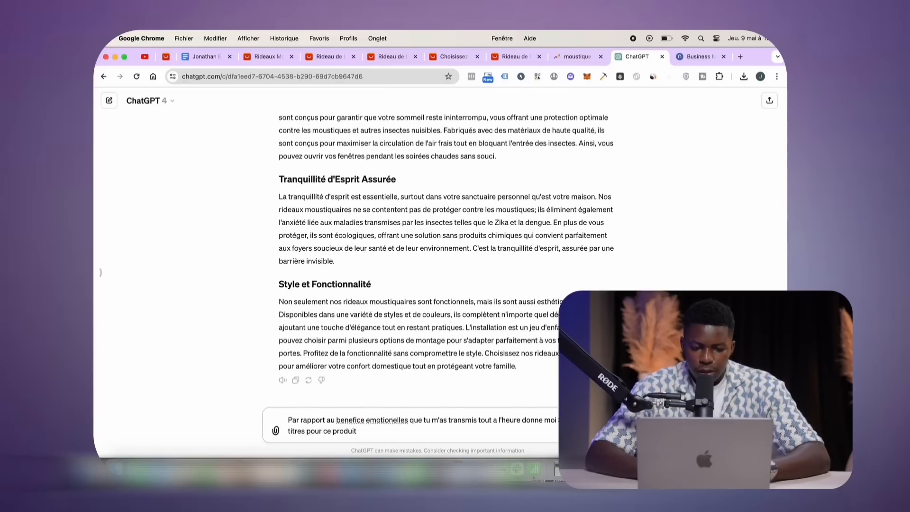
key("Return")
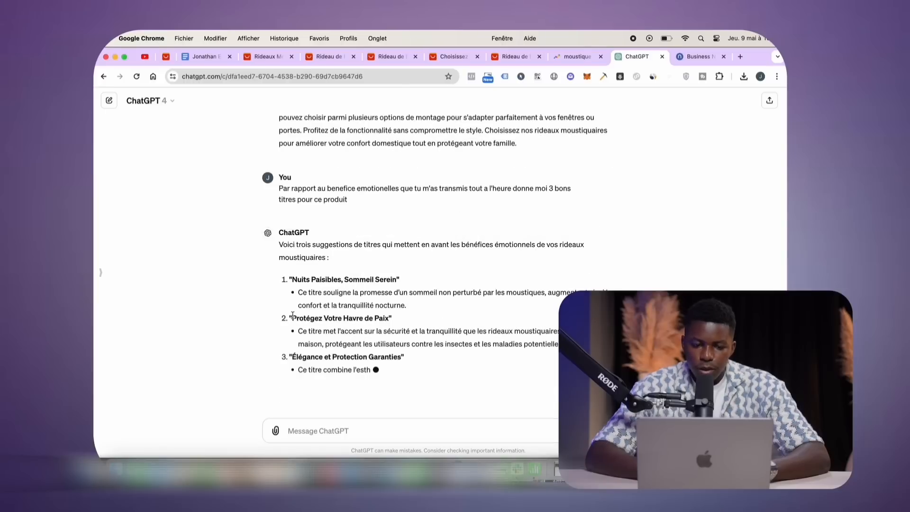
left_click_drag(292, 318, 389, 317)
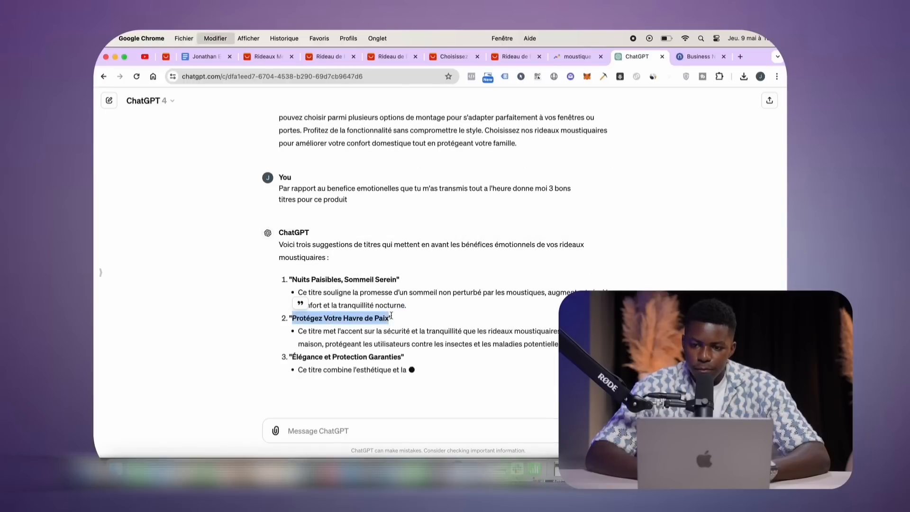
left_click_drag(755, 55, 715, 62)
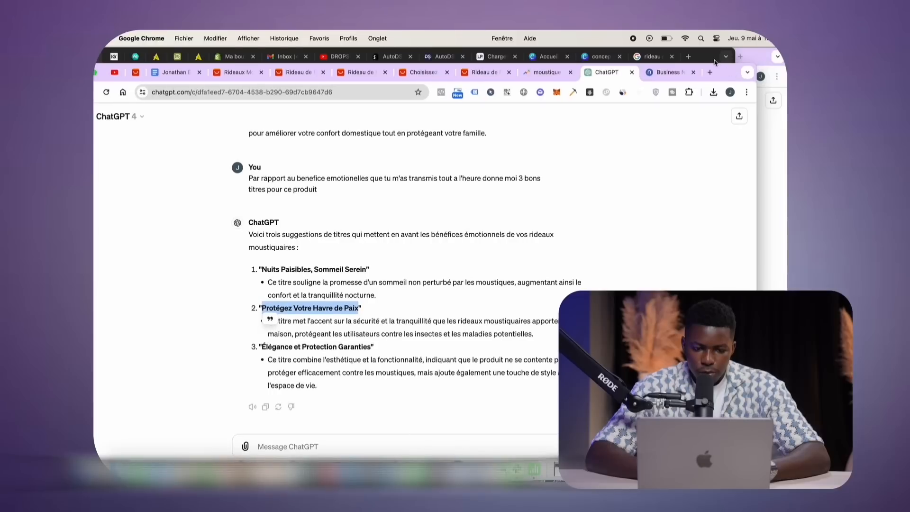
double_click(727, 73)
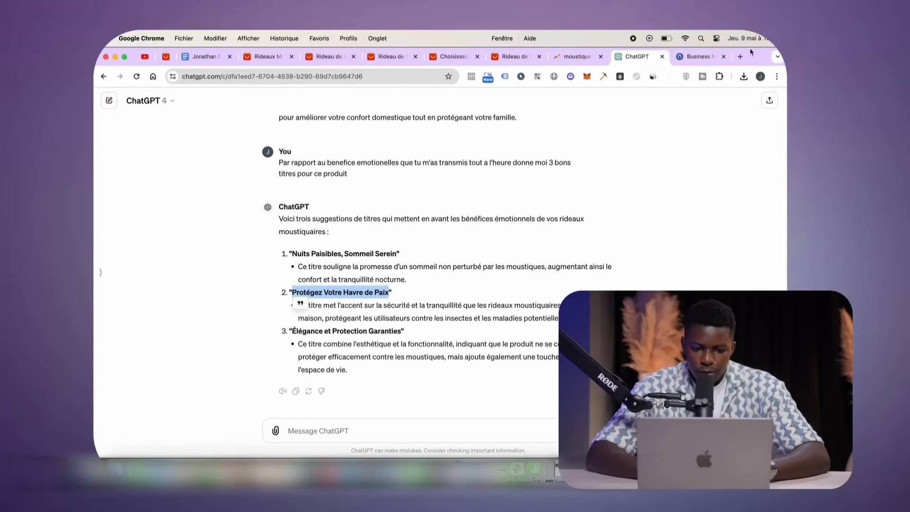
double_click(732, 56)
Replace 'Dormez Sans Interruptions' with 'Protégez Votre Havre de Paix' and copy 'Nuits Paisibles, Sommeil Serein'
left_click(707, 60)
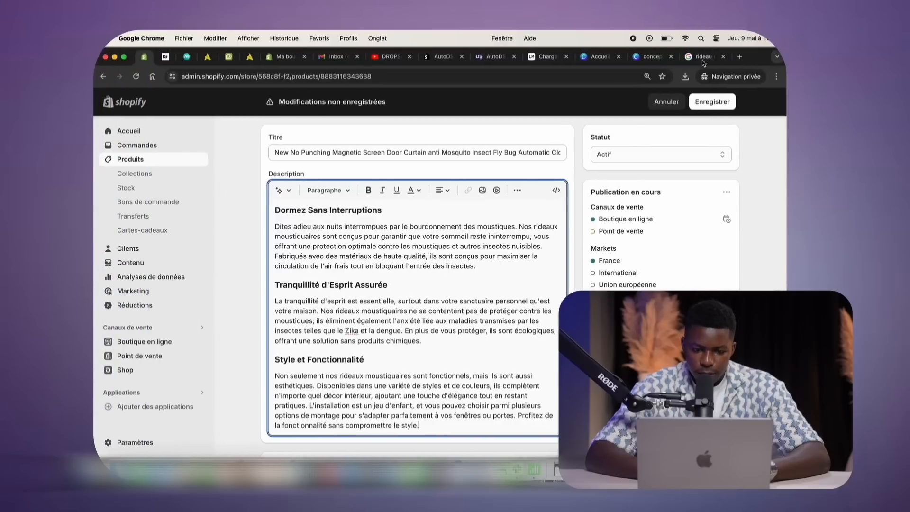
triple_click(328, 211)
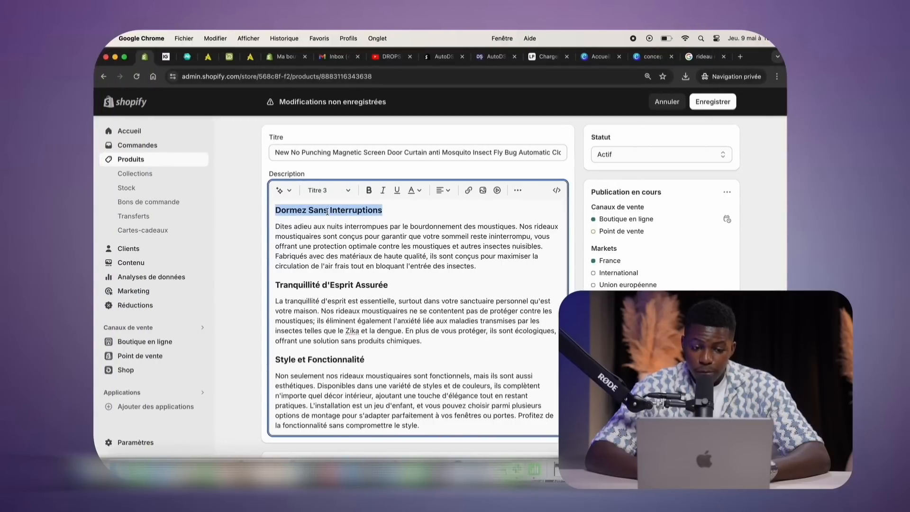
key("super+v")
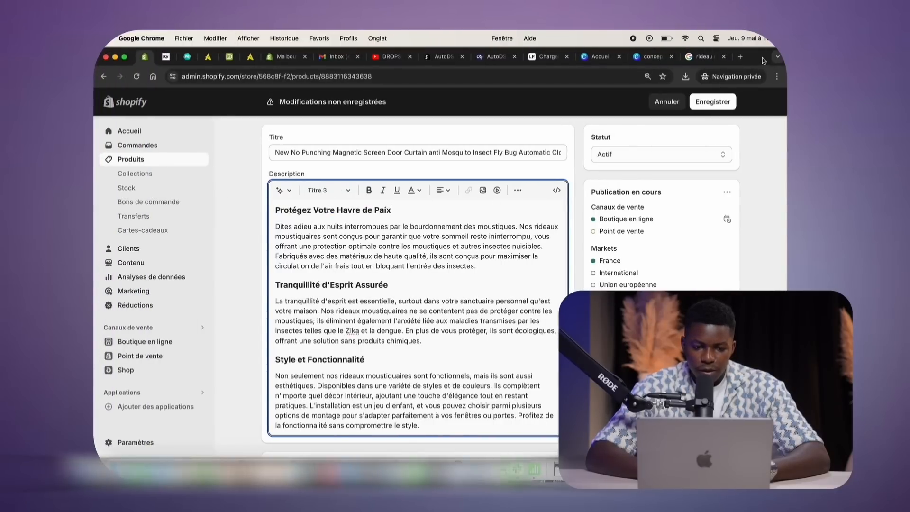
left_click_drag(756, 59, 703, 59)
left_click(753, 79)
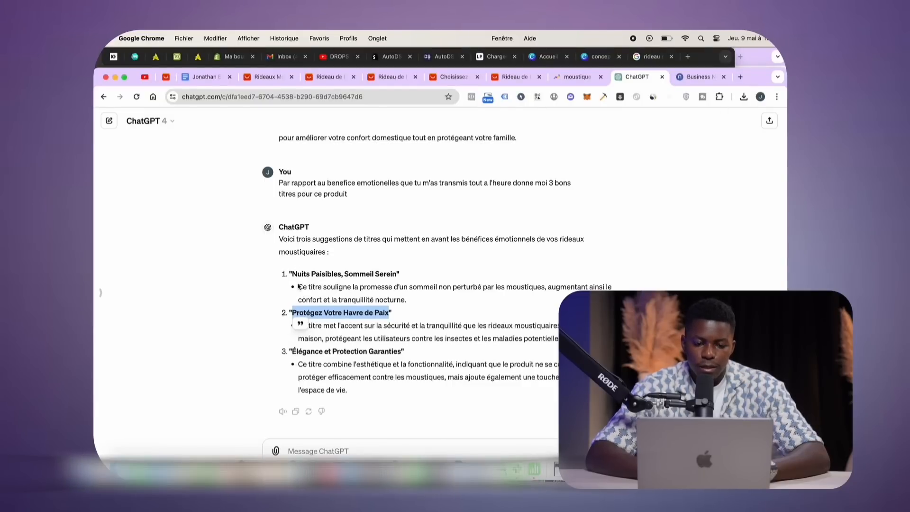
left_click_drag(292, 273, 397, 275)
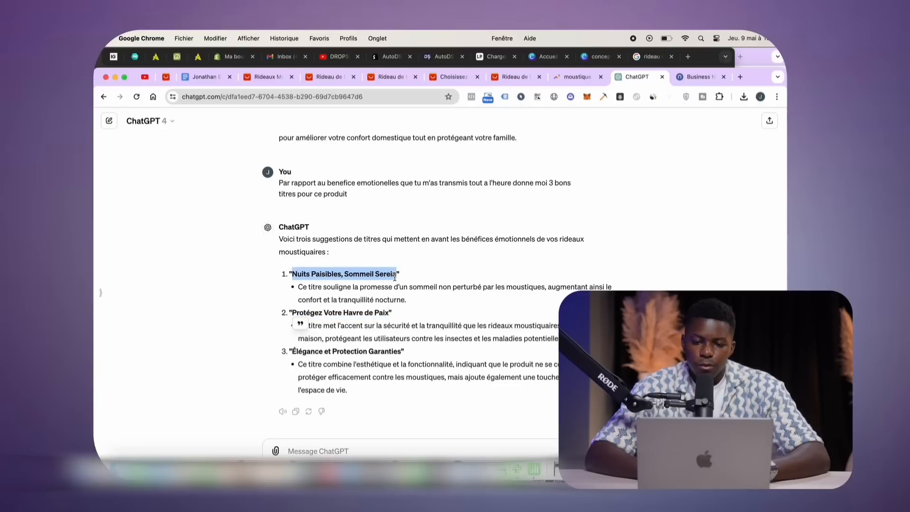
key("super+c")
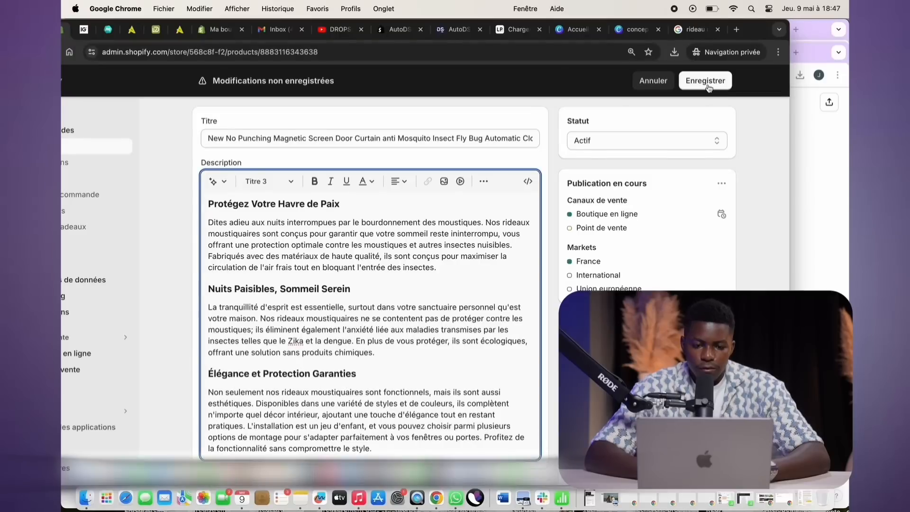
left_click(705, 81)
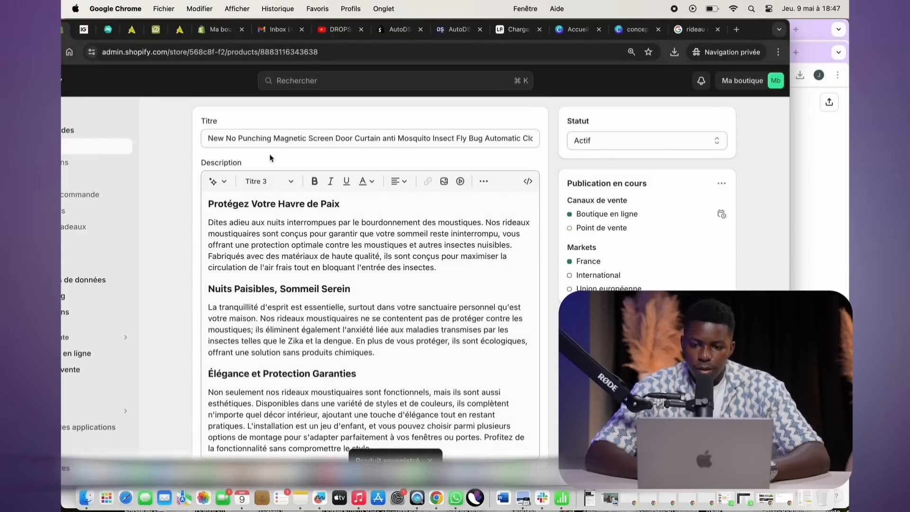
Ask ChatGPT for 5 product titles and select 'Air Pur, Nuits Pures : Rideaux Anti-Insectes'
left_click(264, 139)
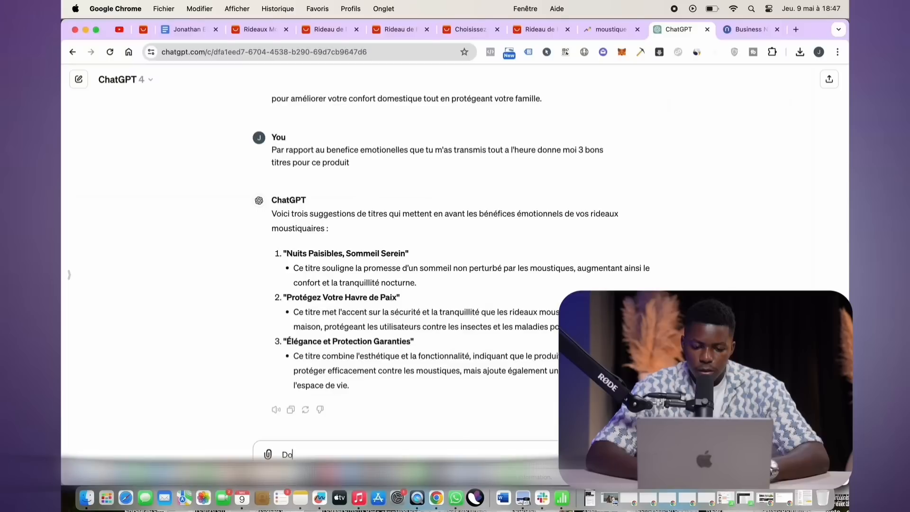
type("Donne moi un titre")
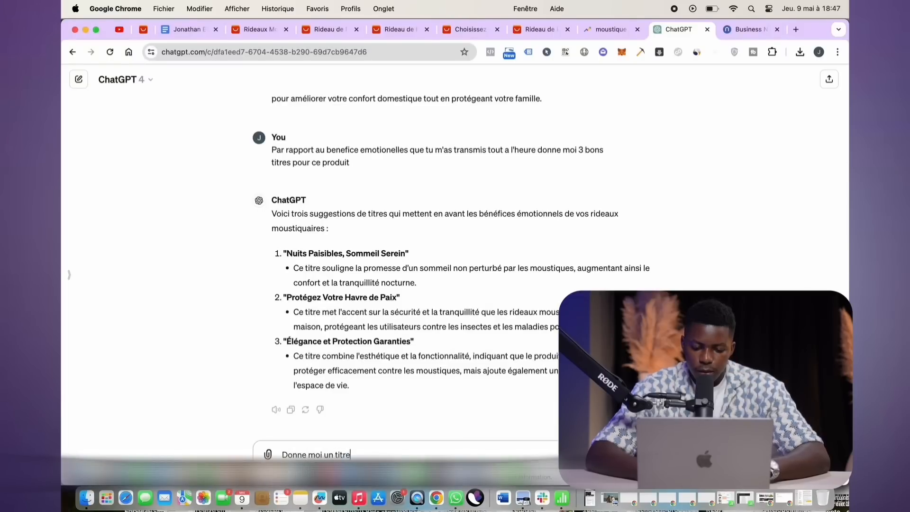
type(" pour ce produit")
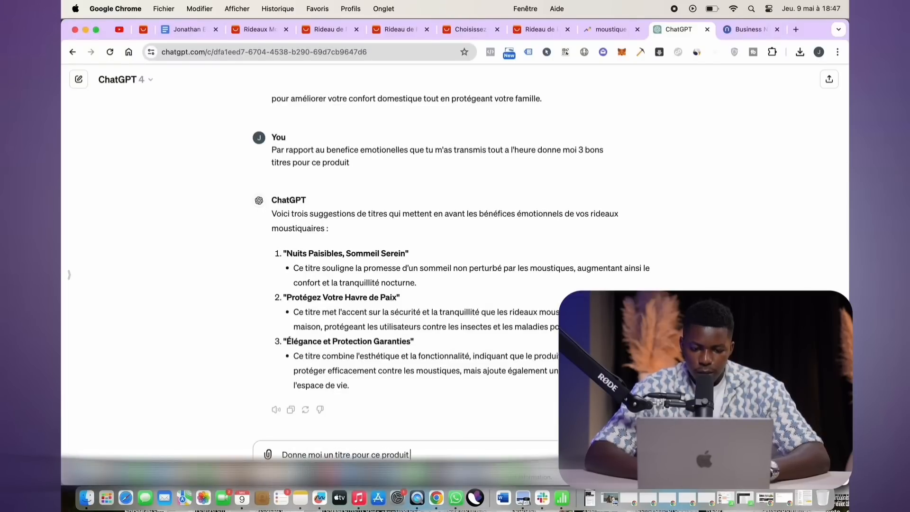
left_click(335, 454)
key("BackSpace")
key("BackSpace")
key("BackSpace")
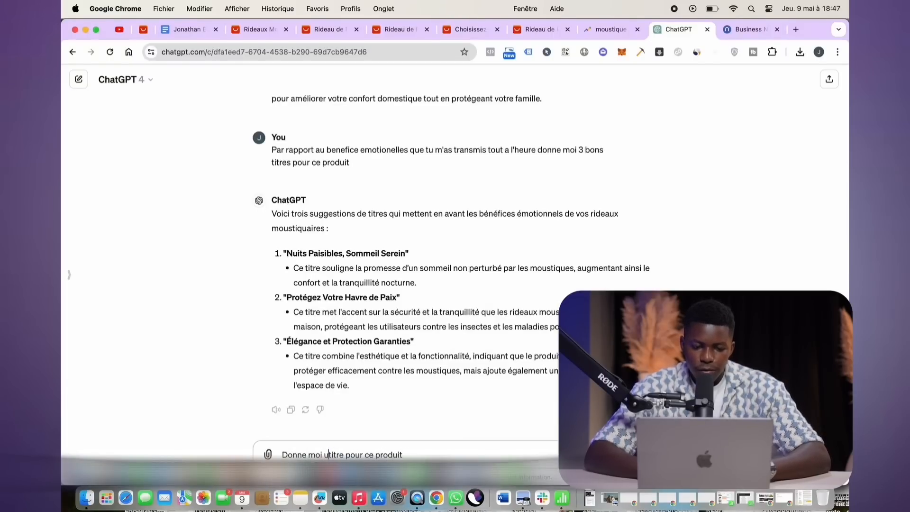
type("5")
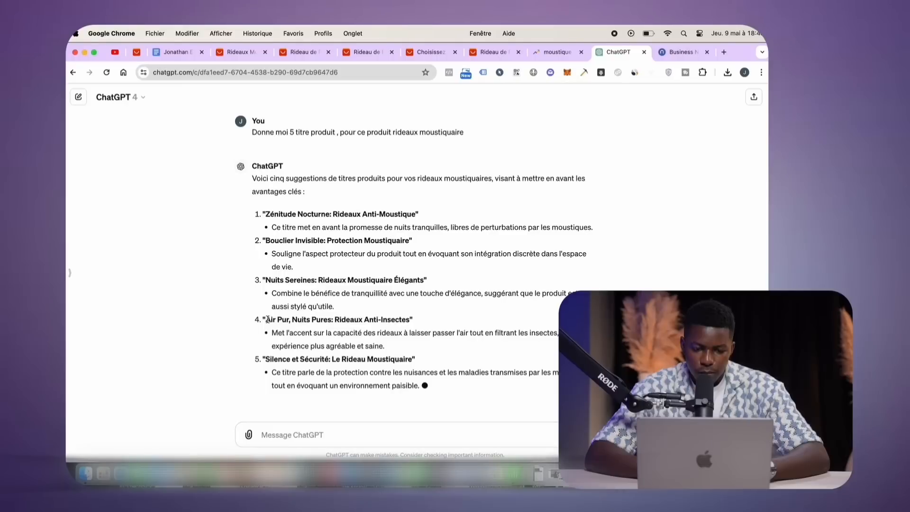
left_click_drag(266, 320, 410, 306)
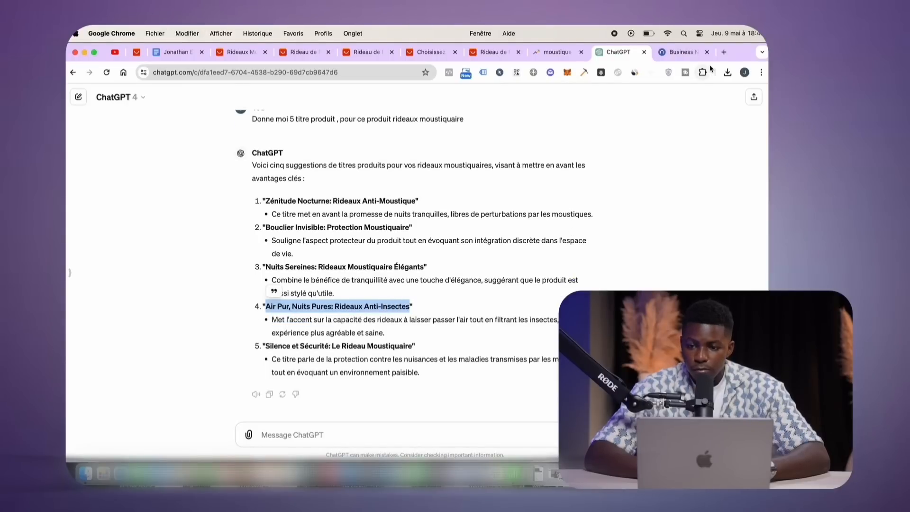
mouse_move(739, 57)
left_mouse_down()
mouse_move(645, 57)
mouse_move(742, 56)
left_mouse_up()
left_click(695, 65)
Rename the product to 'Air Pur, Nuits Pures : Rideaux Anti-Insectes' and save
triple_click(299, 152)
key("super+v")
scroll(502, 189, "up", 2)
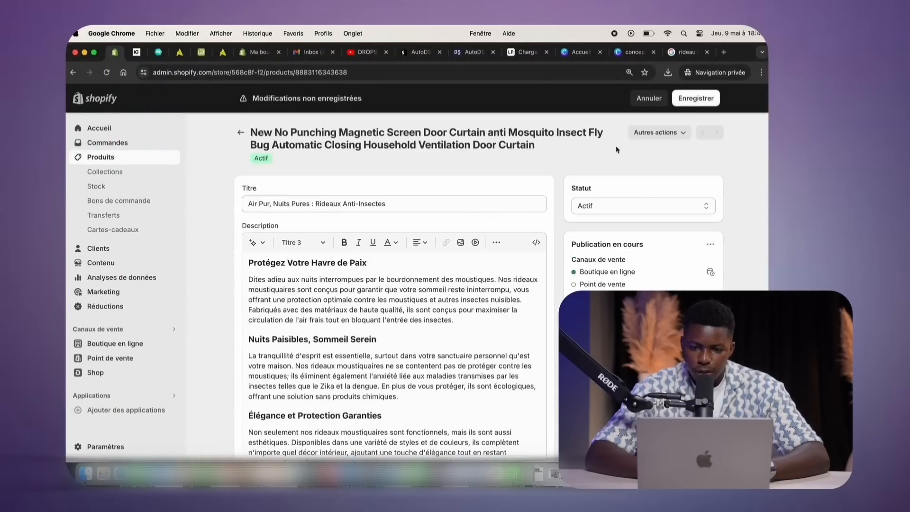
left_click(696, 98)
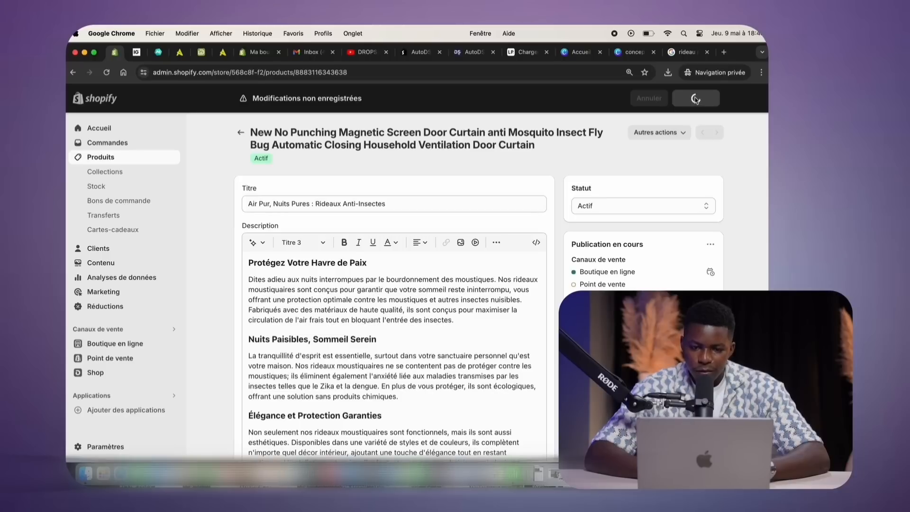
Change the search-engine URL handle to air-pur-nuits-pures-rideaux-anti-insectes and save
scroll(528, 166, "down", 6)
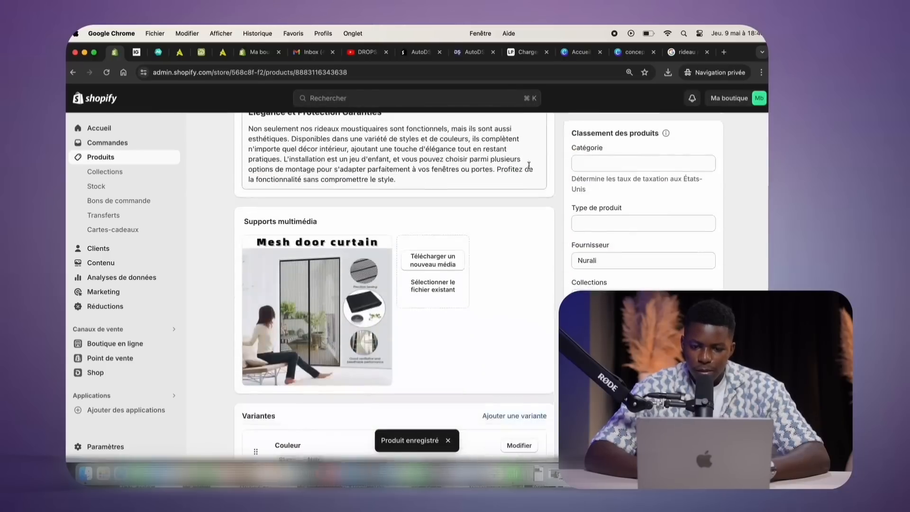
scroll(528, 165, "down", 2)
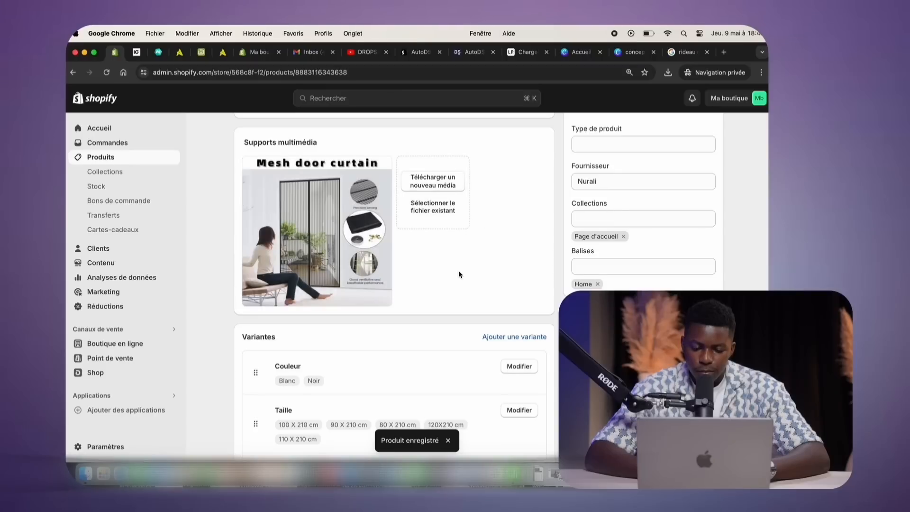
scroll(458, 274, "down", 4)
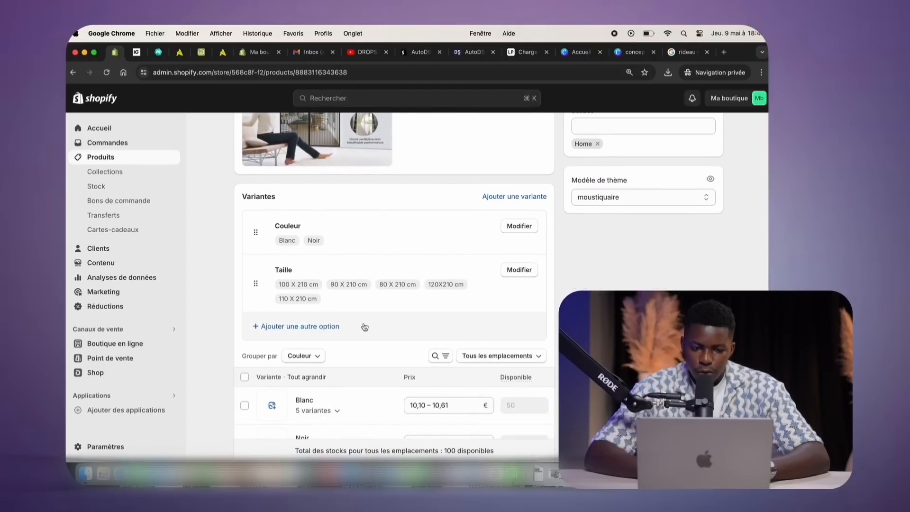
scroll(416, 283, "down", 5)
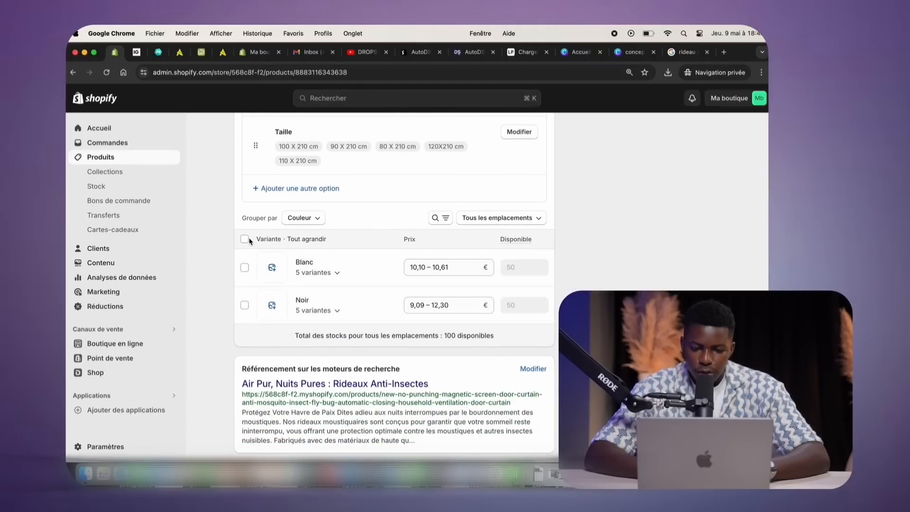
scroll(427, 303, "down", 1)
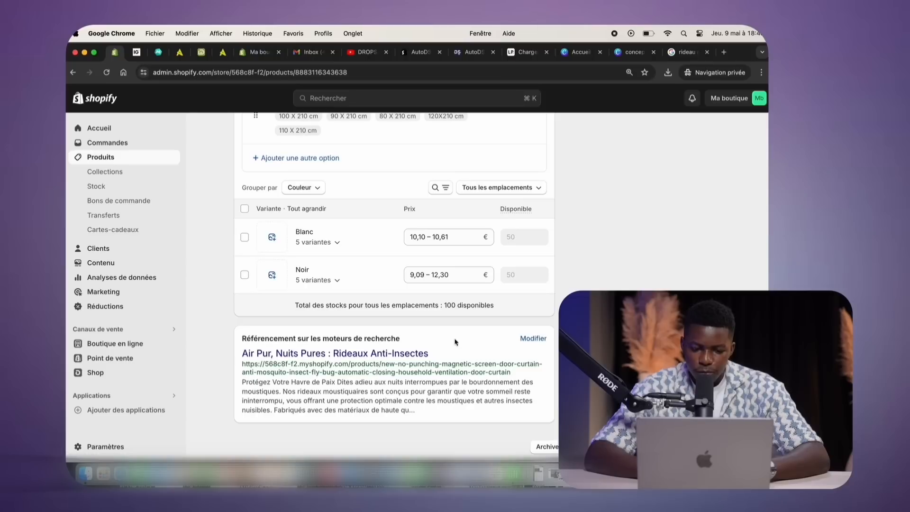
left_click(533, 338)
scroll(524, 341, "down", 5)
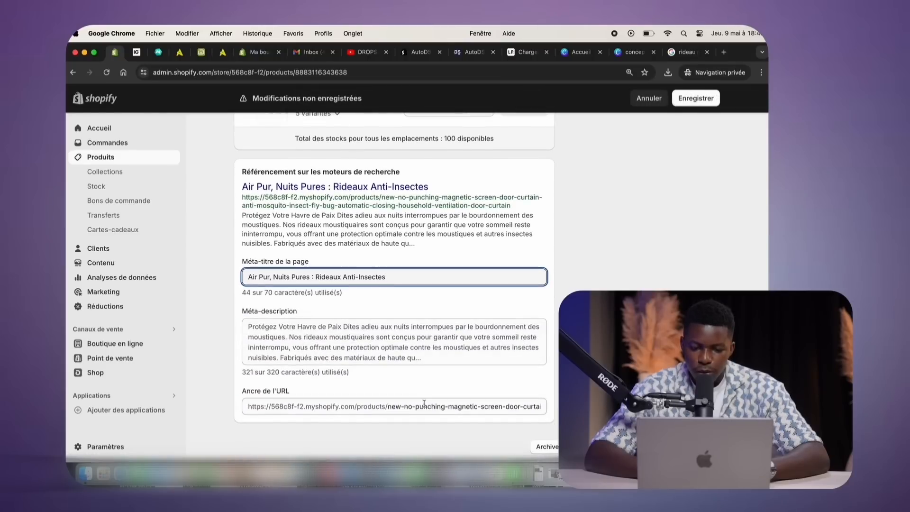
triple_click(419, 406)
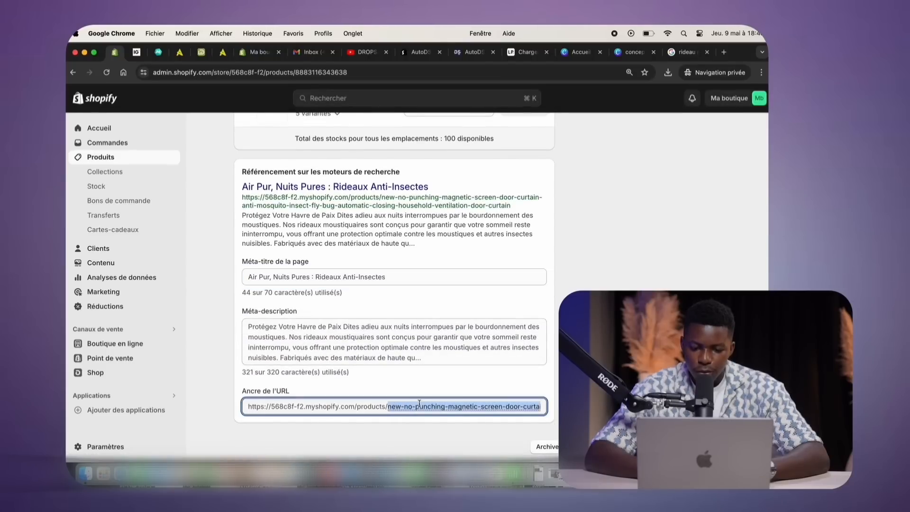
double_click(392, 406)
key("super+shift+Right")
key("super+v")
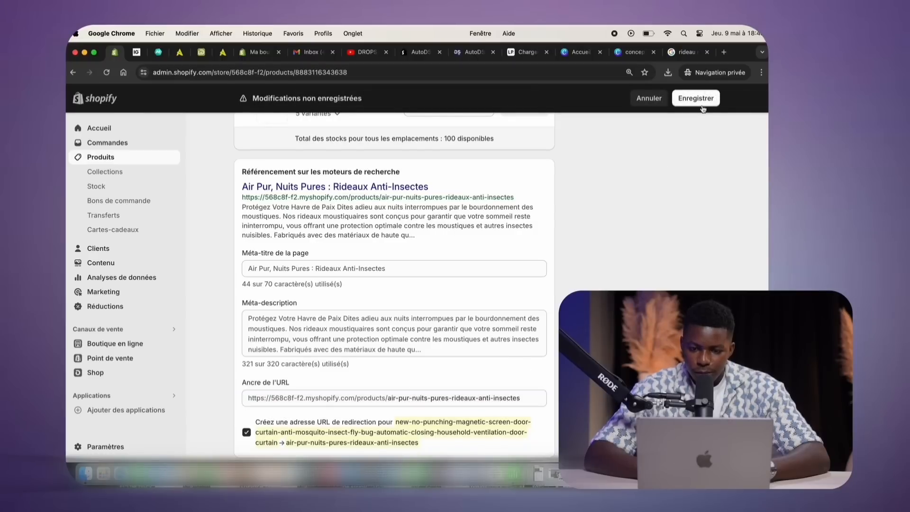
left_click(696, 100)
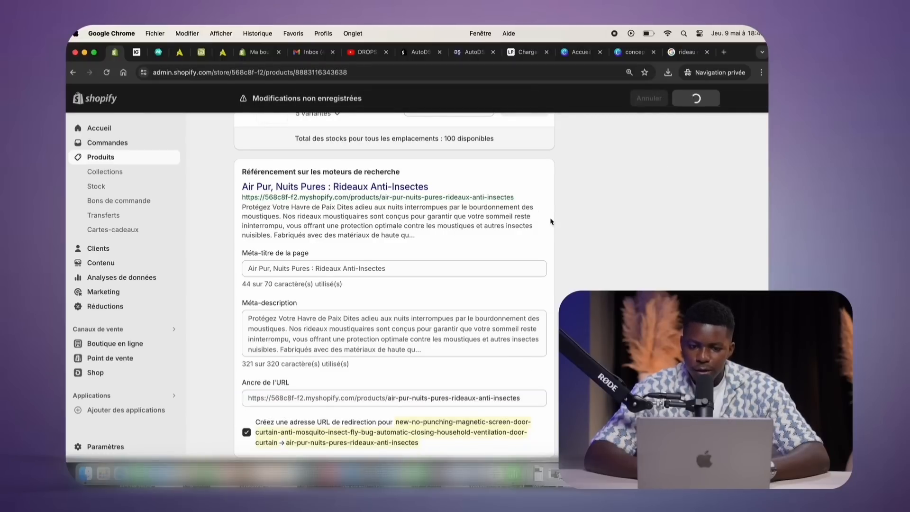
scroll(557, 223, "up", 20)
Preview the Air Pur product page in the store, check the description, then close the preview
left_click(599, 140)
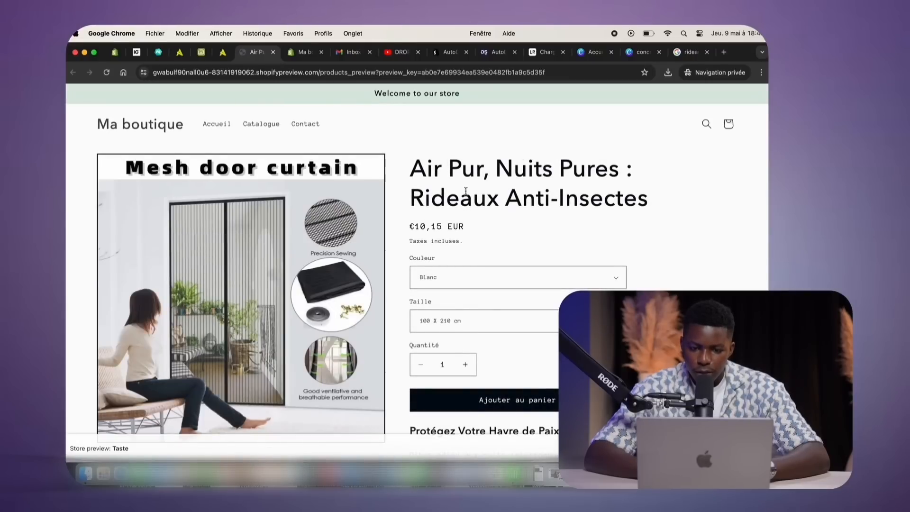
scroll(465, 191, "down", 6)
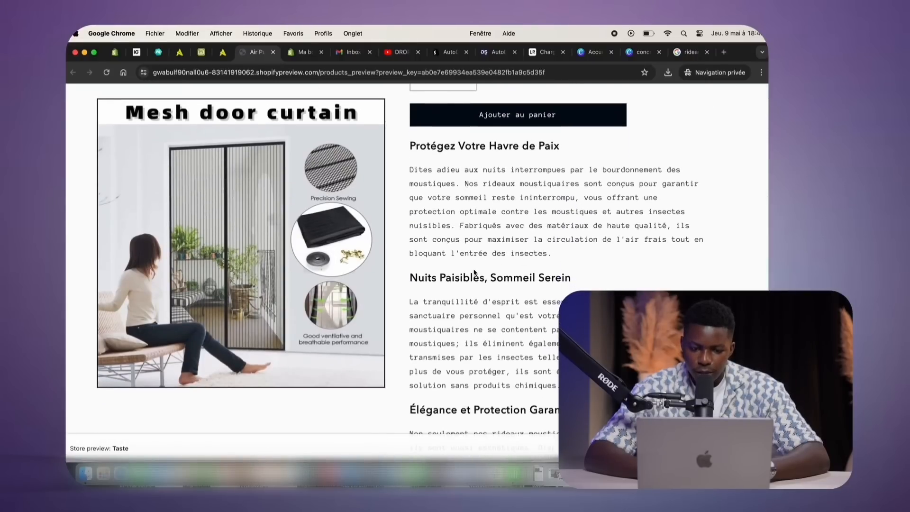
scroll(506, 115, "down", 2)
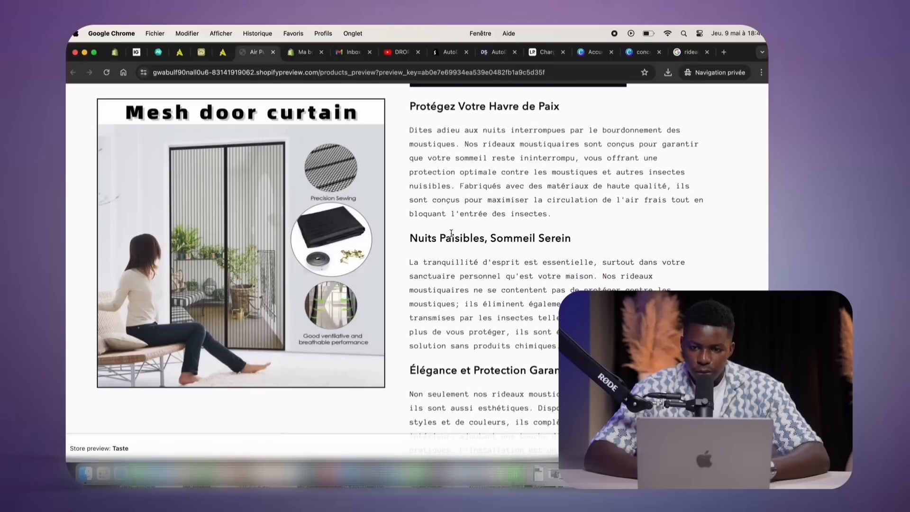
scroll(434, 277, "down", 5)
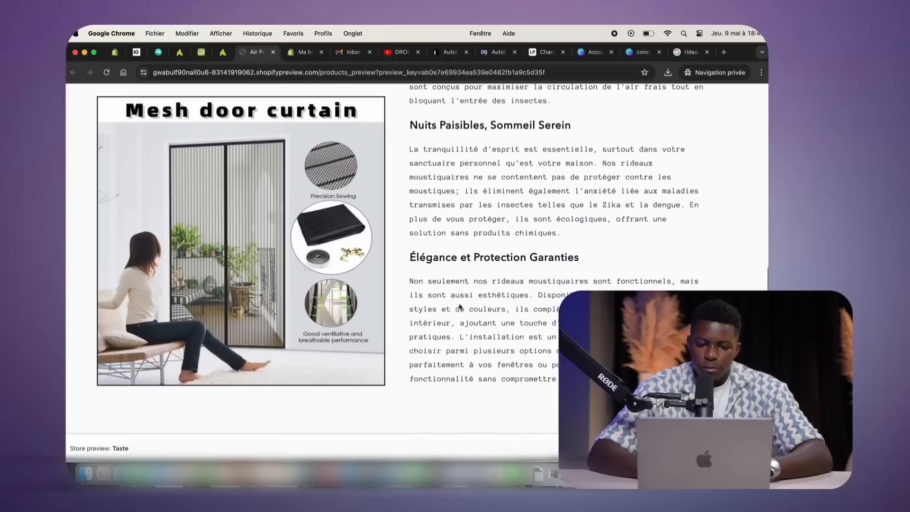
scroll(381, 218, "up", 4)
scroll(380, 219, "up", 5)
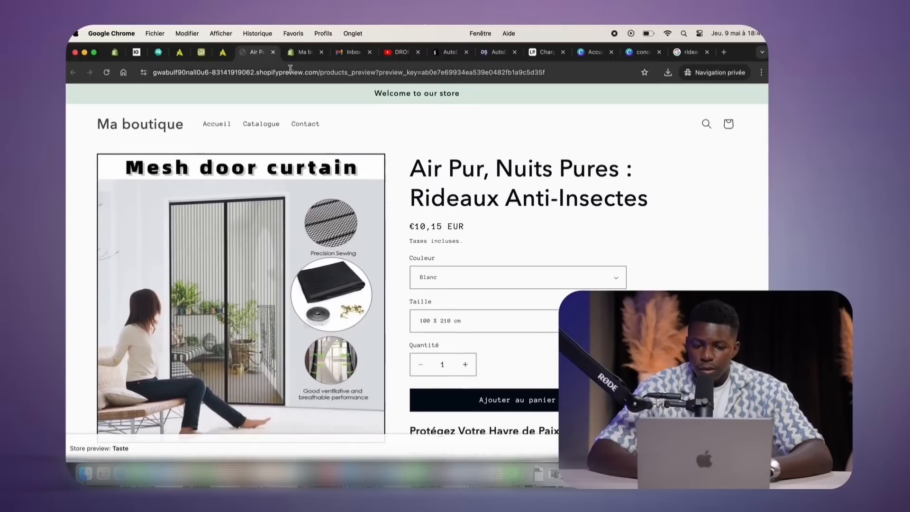
left_click(273, 51)
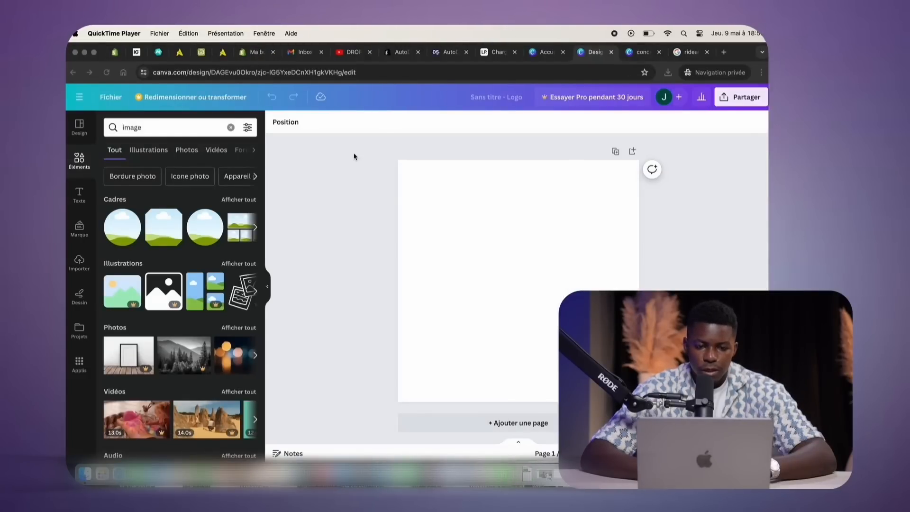
Add the uploaded Mesh door curtain mockup to the logo page and enlarge it to fill it
left_click(415, 221)
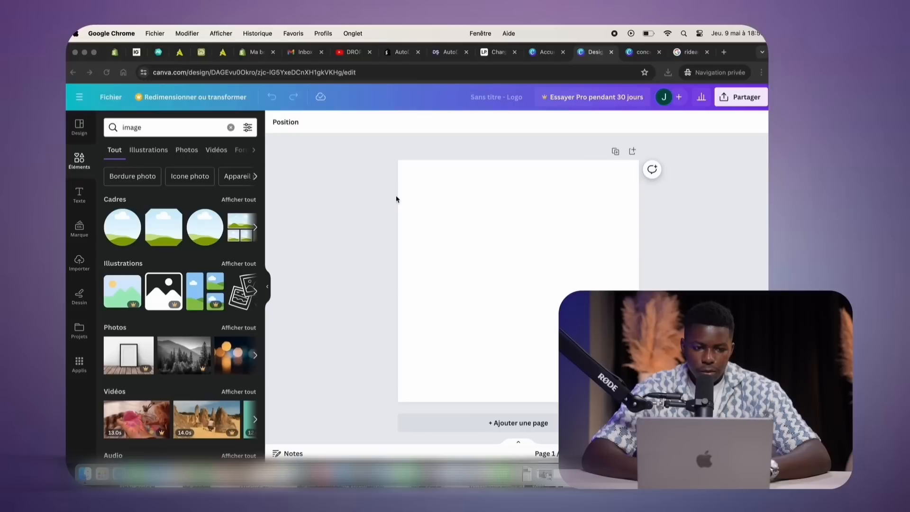
left_click(231, 127)
left_click(79, 261)
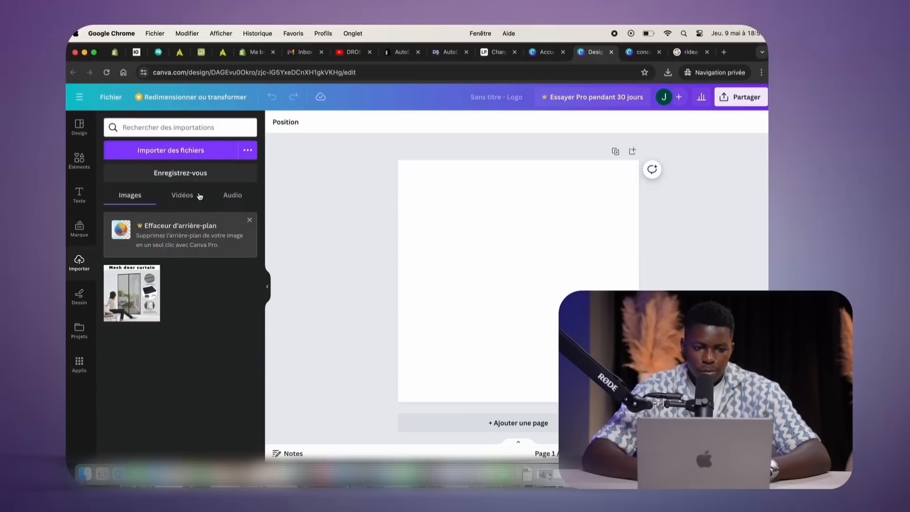
left_click(139, 289)
left_click_drag(440, 202, 397, 160)
left_click_drag(596, 359, 639, 402)
left_click(678, 308)
Open the photo editing tools for the mockup and choose background removal
left_click(510, 186)
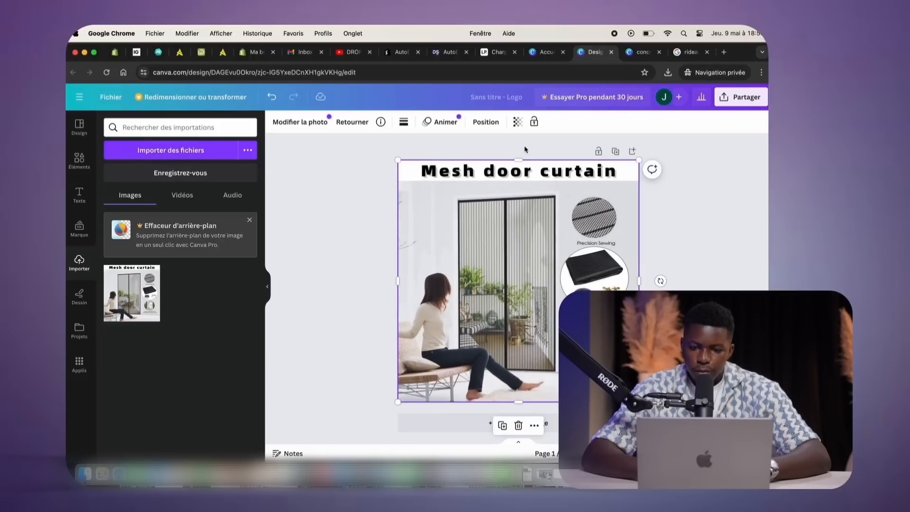
left_click(318, 129)
left_click(374, 209)
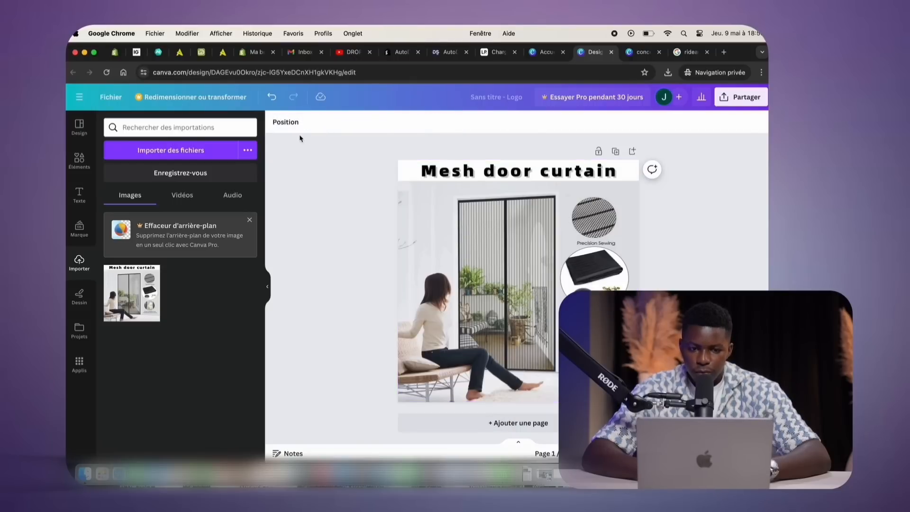
left_click(456, 219)
left_click(300, 121)
left_click(255, 225)
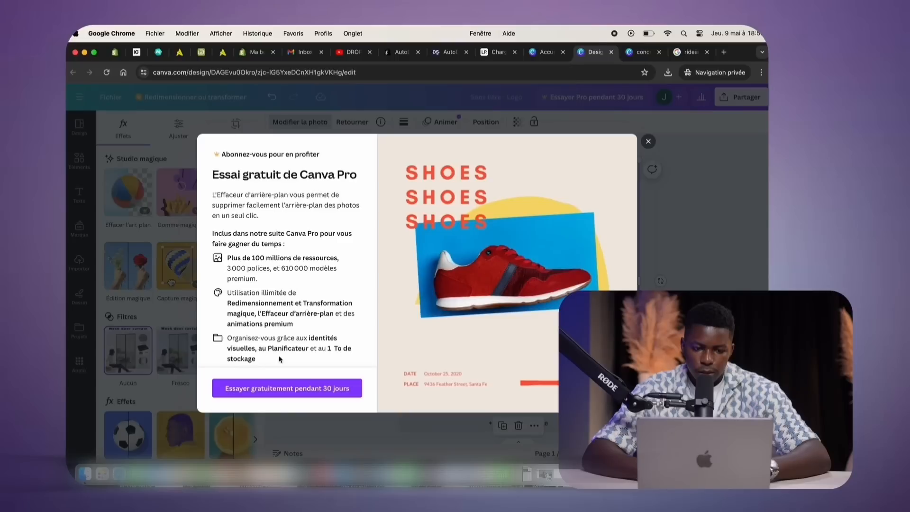
Start the 30-day Canva Pro free trial on the monthly plan and enter the card details
left_click(280, 388)
left_click(239, 271)
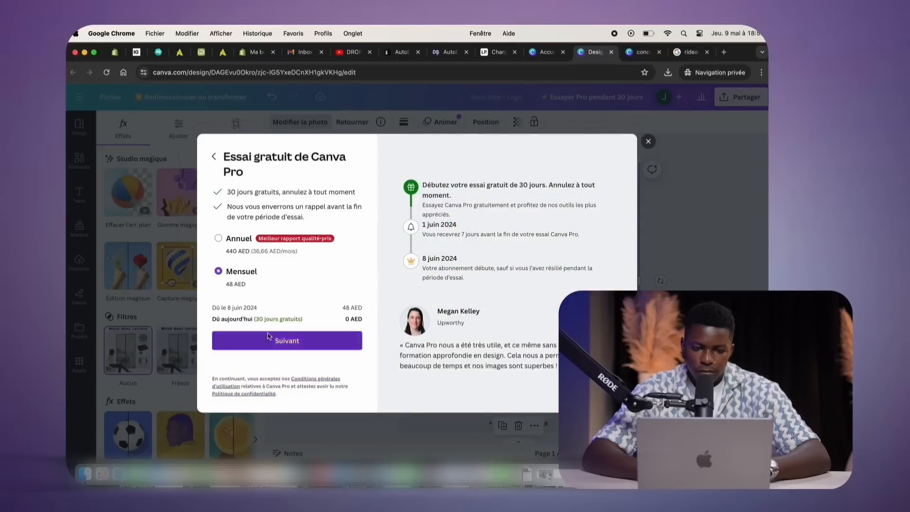
left_click(267, 336)
scroll(317, 213, "down", 3)
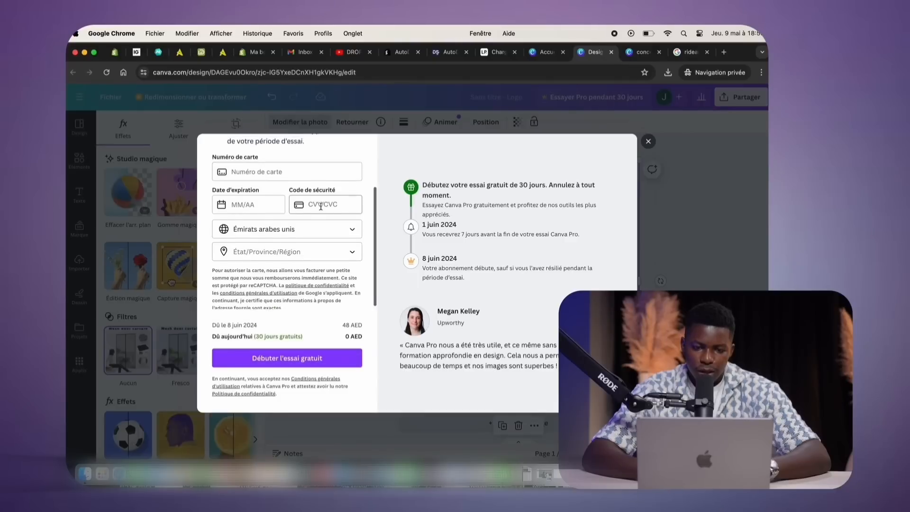
scroll(327, 213, "up", 3)
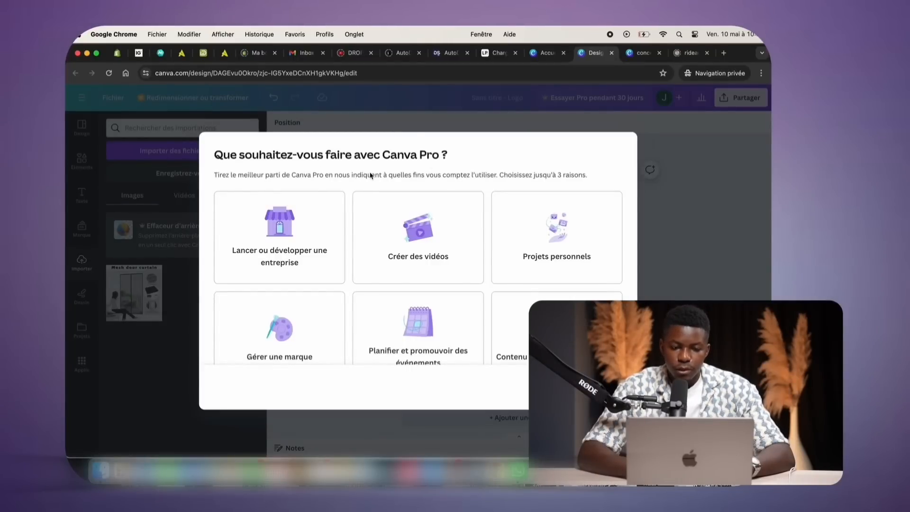
scroll(365, 186, "down", 1)
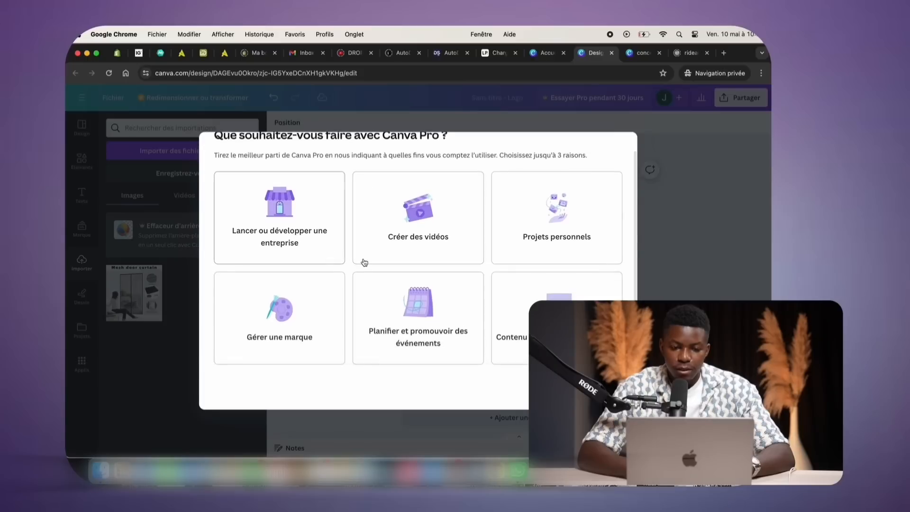
scroll(362, 263, "up", 1)
scroll(354, 265, "down", 1)
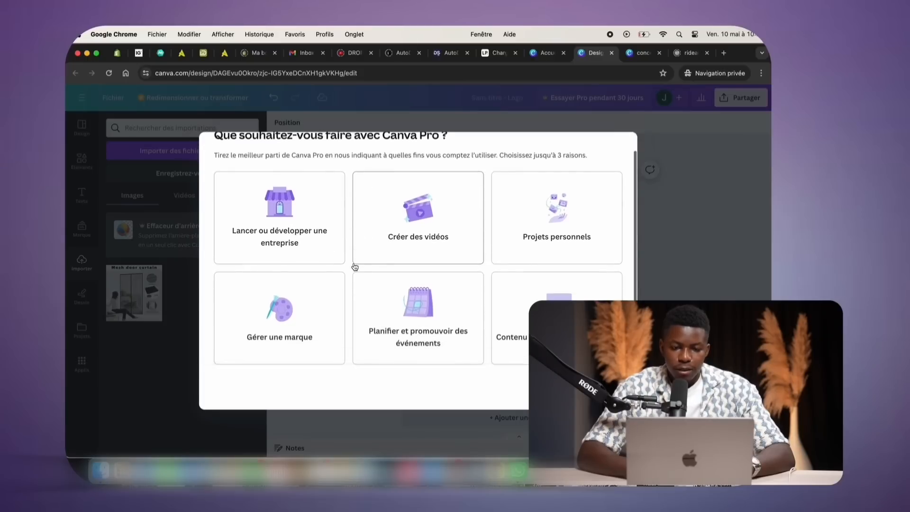
Choose starting or growing a business as the reason for Pro and dismiss the welcome with Pas maintenant
left_click(340, 249)
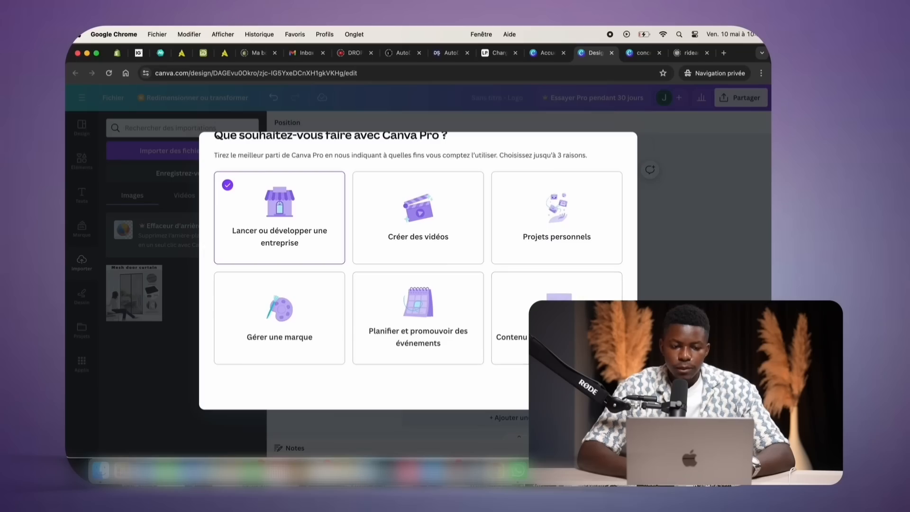
left_click(598, 388)
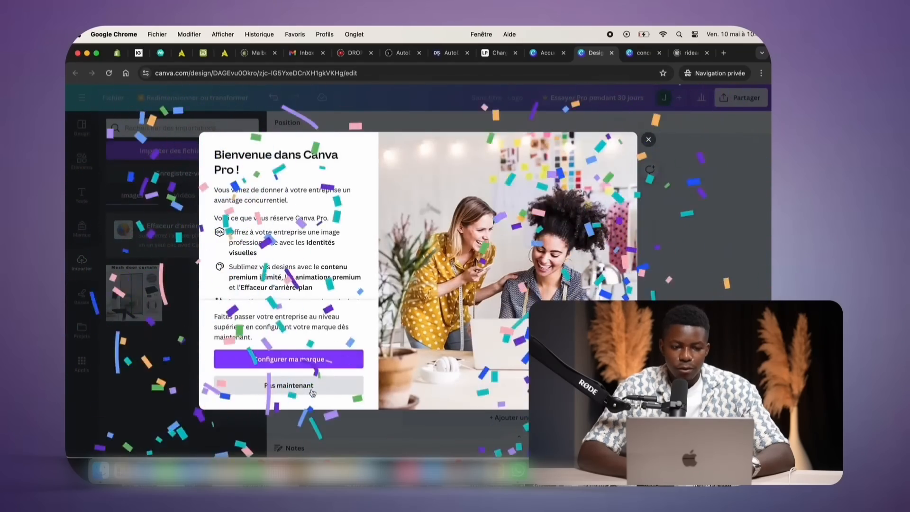
left_click(289, 385)
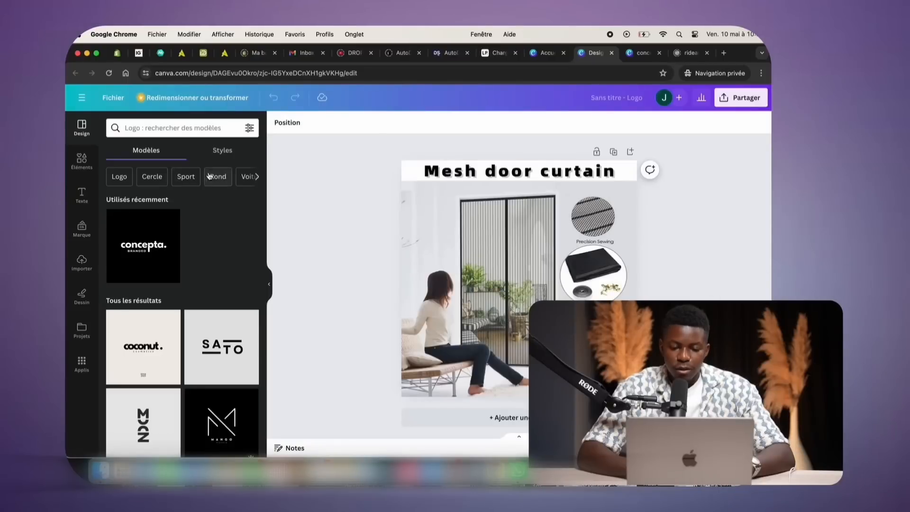
Remove the mockup photo's background with Effacer l'arr. plan, leaving the woman and bench
left_click(444, 203)
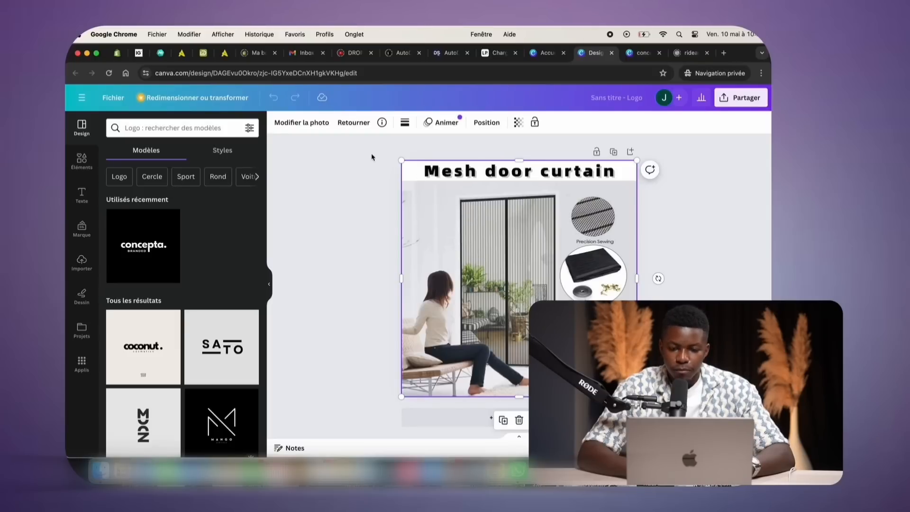
left_click(301, 122)
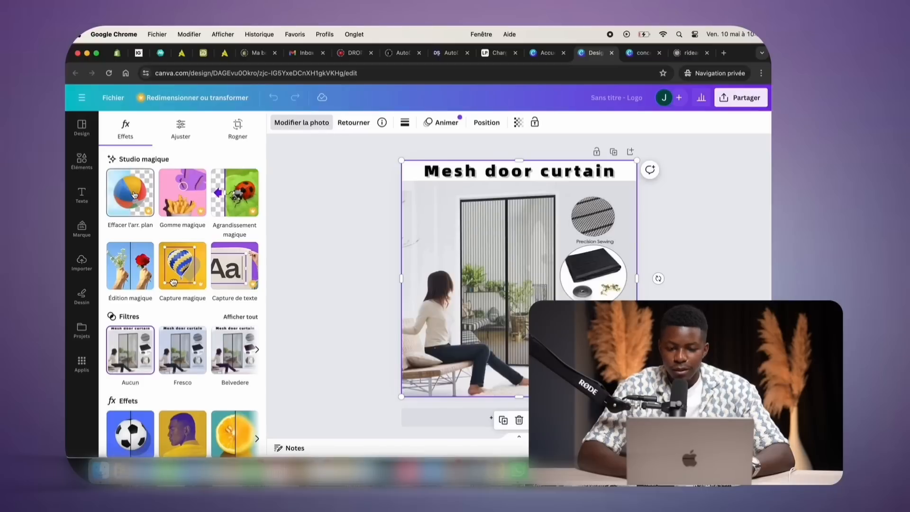
left_click(134, 195)
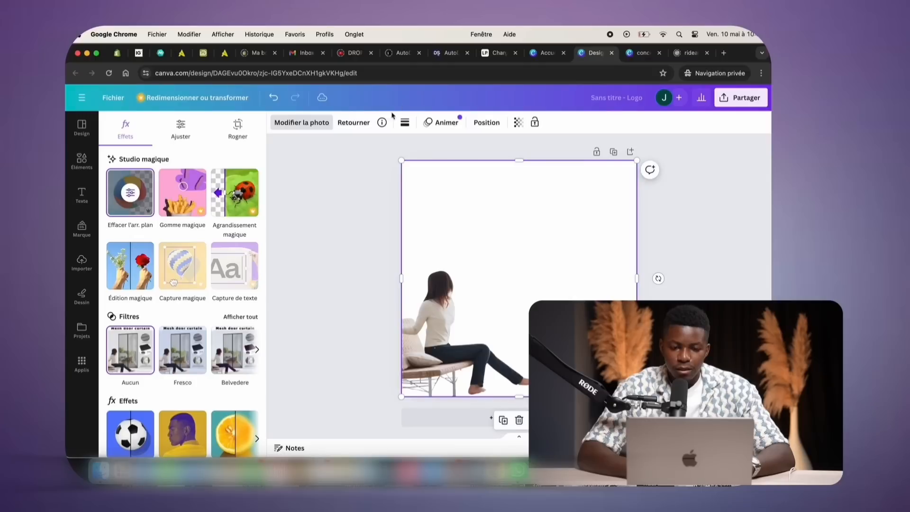
Restore the background, then erase the 'Mesh door curtain' title with Gomme magique
left_click(183, 192)
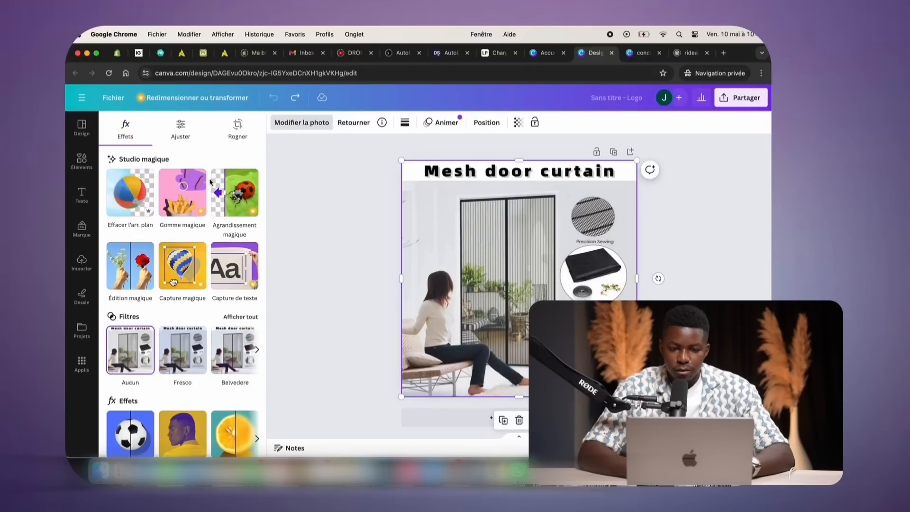
left_click_drag(403, 154, 572, 154)
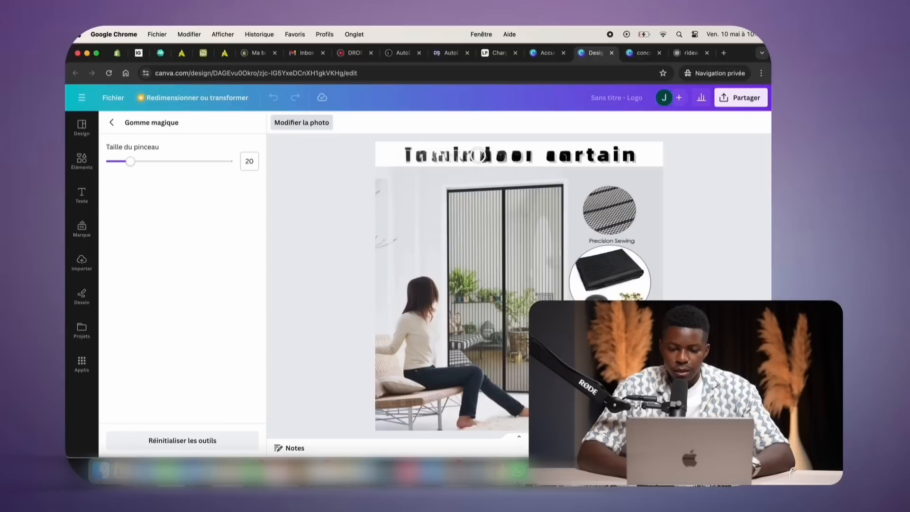
mouse_move(396, 155)
left_mouse_down()
mouse_move(623, 156)
mouse_move(396, 154)
left_mouse_up()
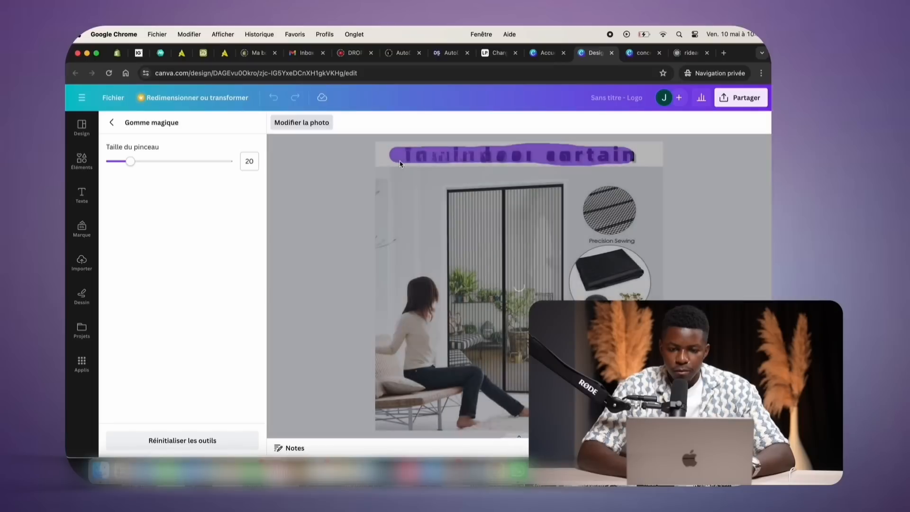
left_click_drag(406, 158, 649, 155)
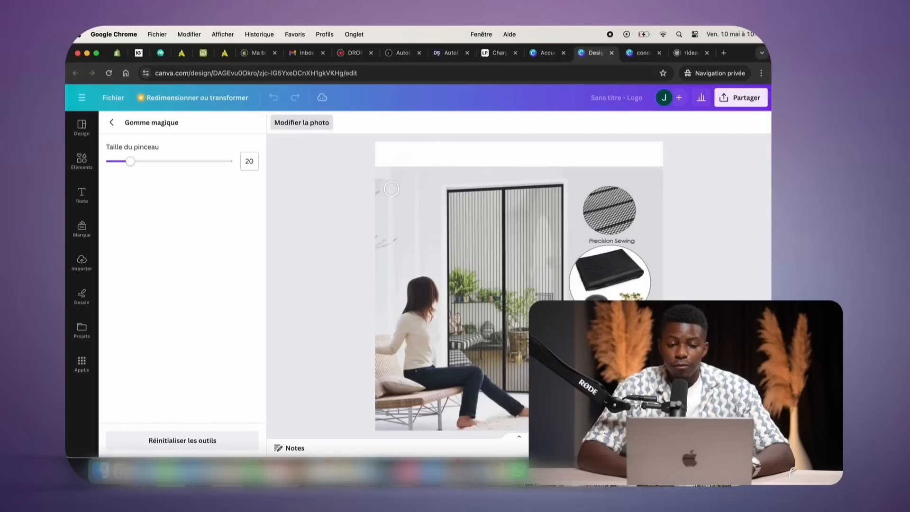
left_click(112, 122)
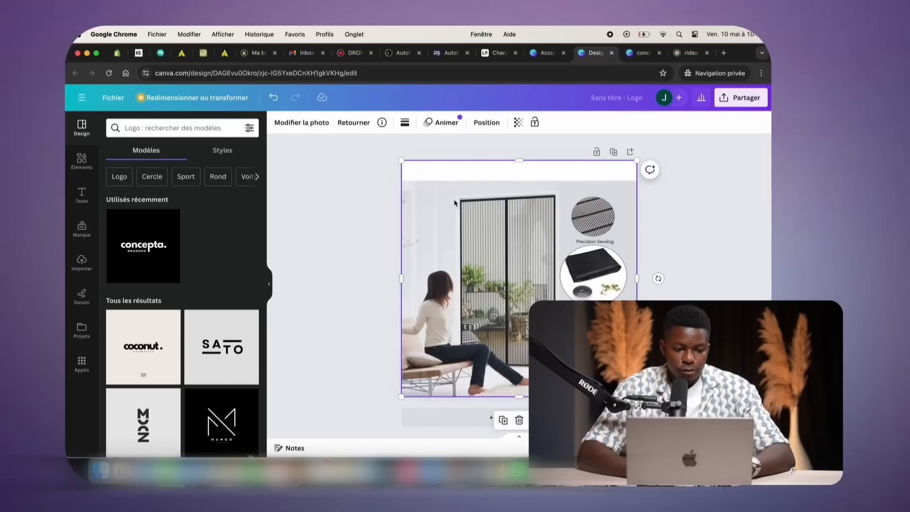
Capture the 'Precision Sewing' label with Capture de texte and remove it from the mockup
left_click(306, 124)
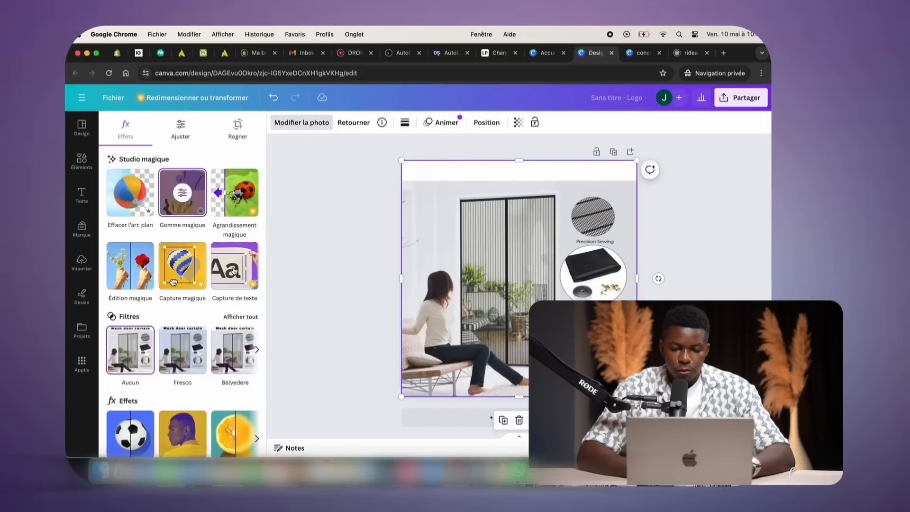
left_click(233, 267)
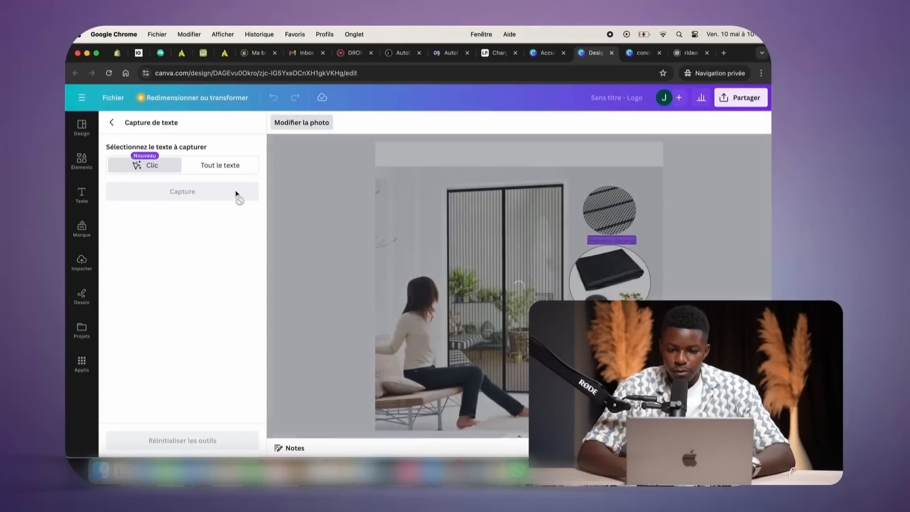
left_click(236, 192)
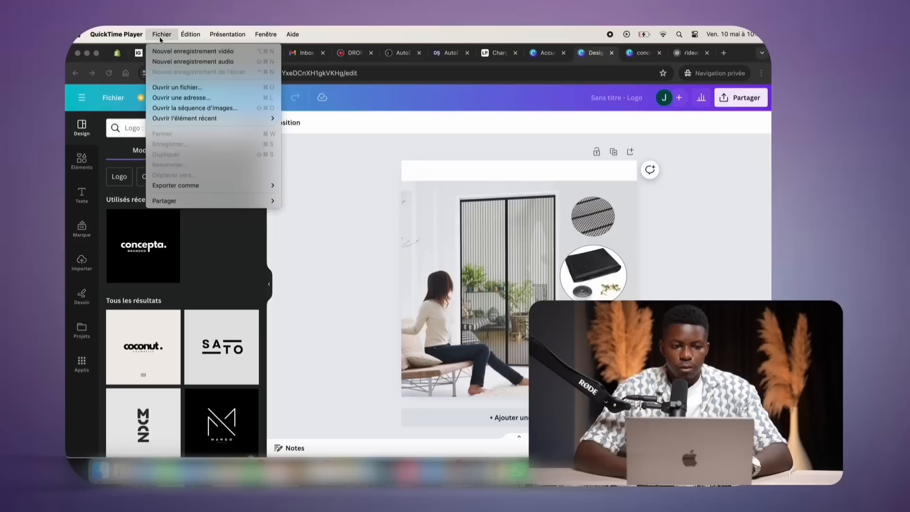
left_click(346, 176)
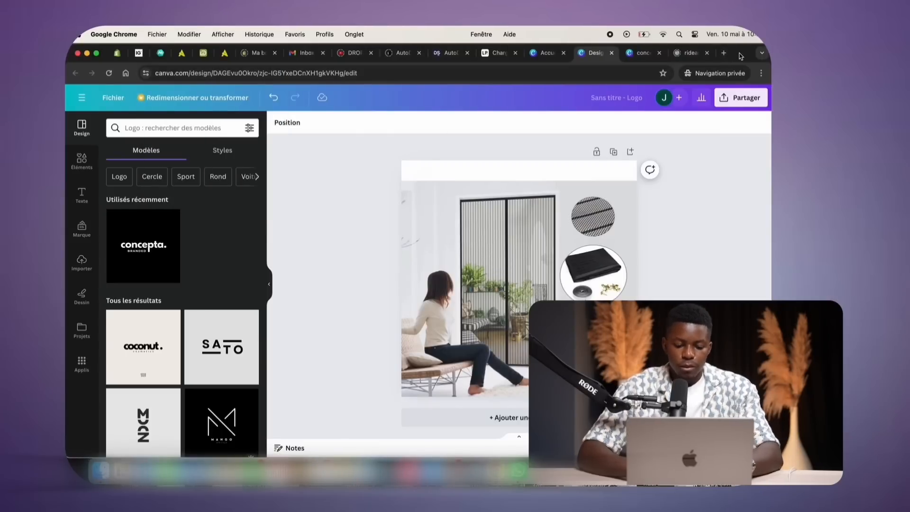
left_click_drag(740, 56, 753, 118)
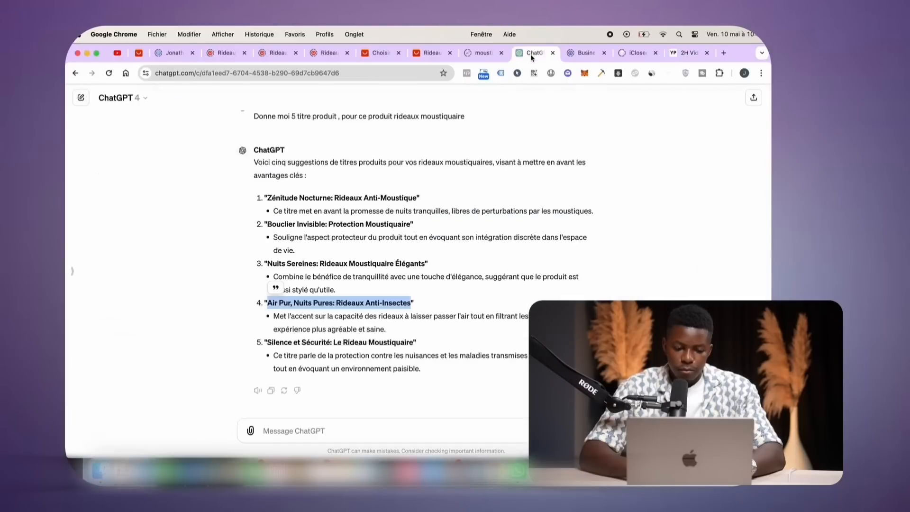
Begin a French ChatGPT prompt requesting three phrases, the first for the photo title
left_click(324, 422)
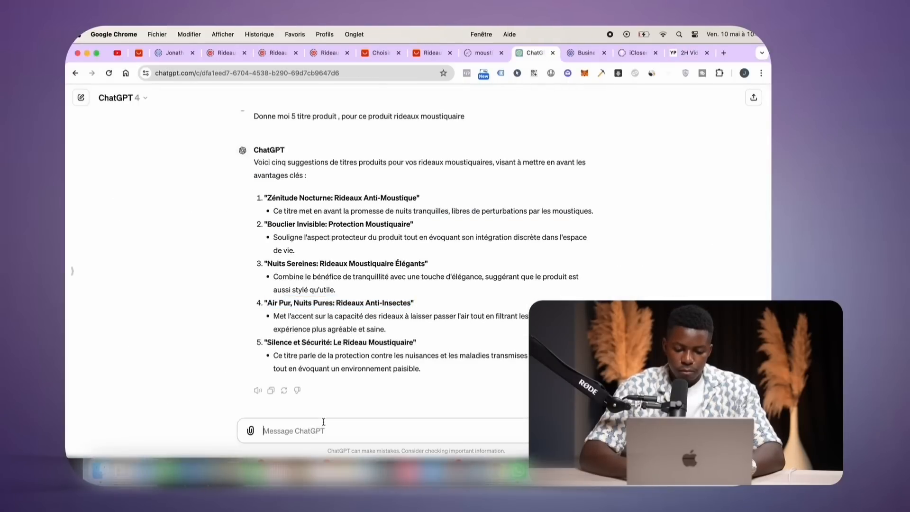
key("Caps_Lock")
type("D")
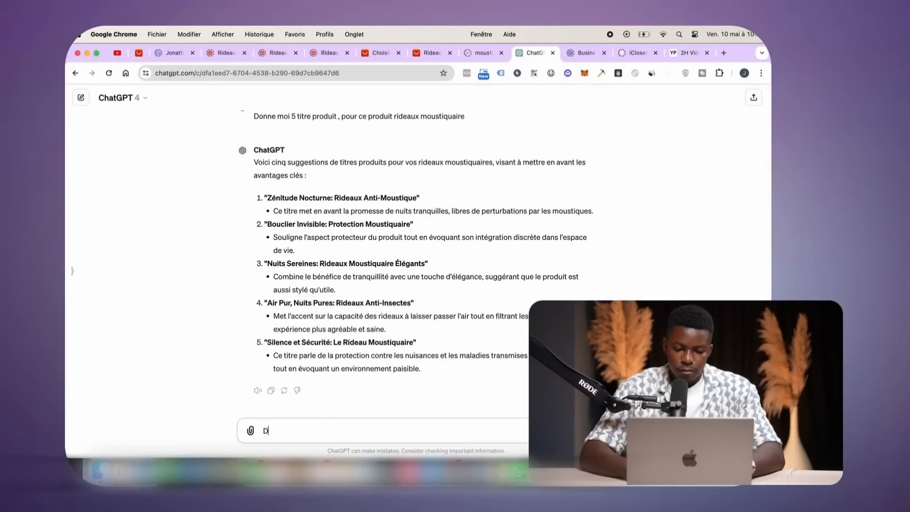
type("onne moi")
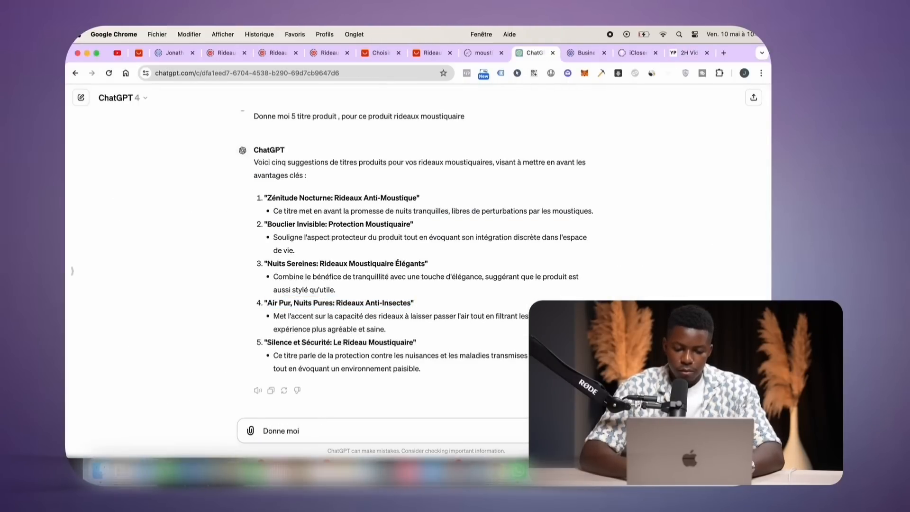
type(" 3 phrases pertinentes, la prem")
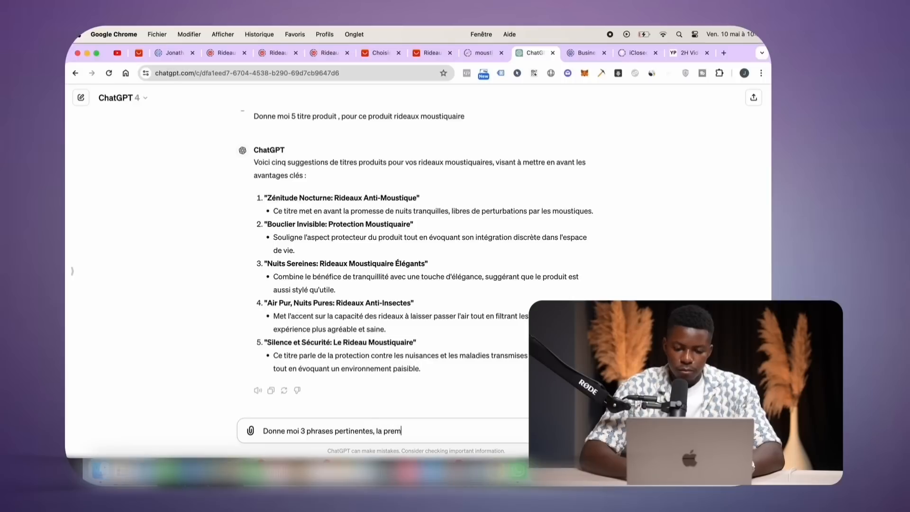
type("iere pour le titre de ma photo, la deu")
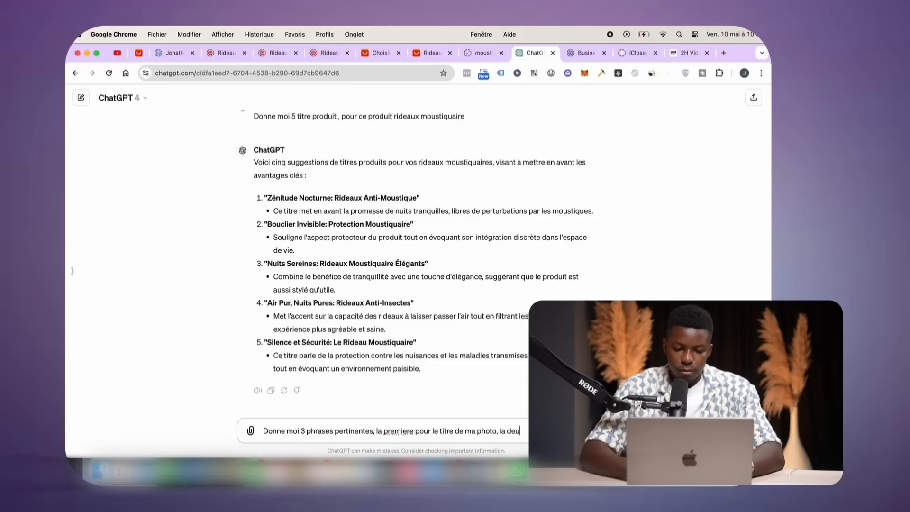
type("xie l'angle a")
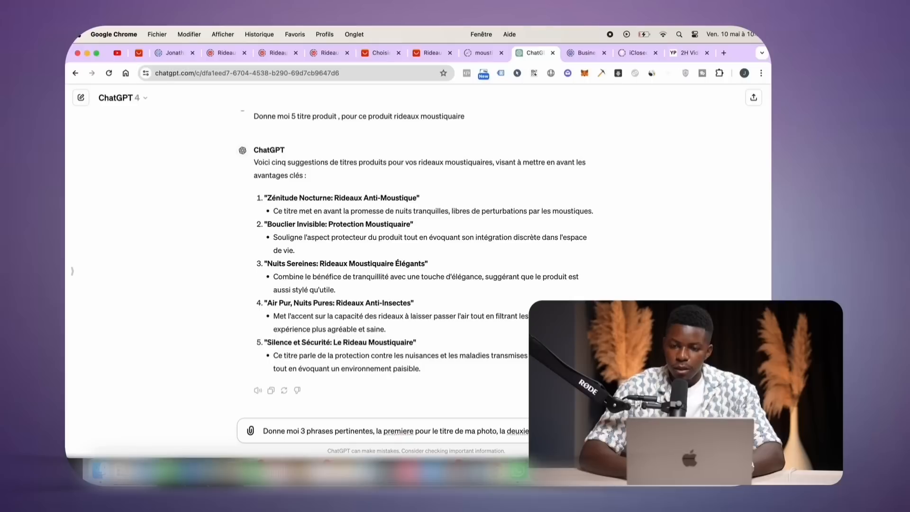
key("BackSpace")
type("ma")
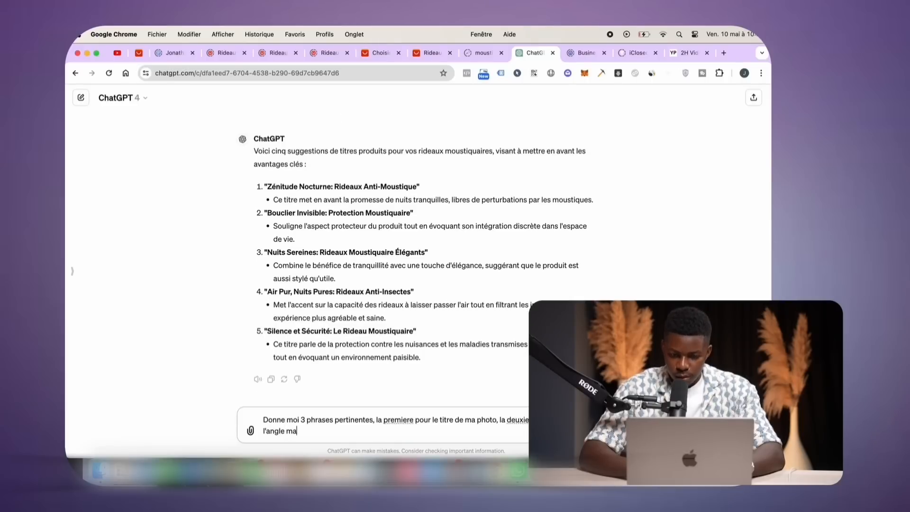
type("rketing du")
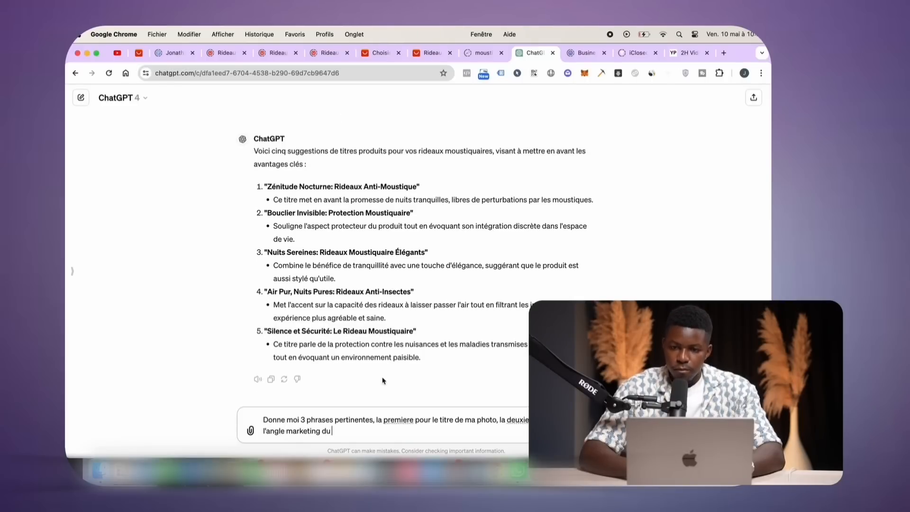
Finish and send the three-phrase curtain request, then start asking ChatGPT to shorten them
left_click_drag(734, 50, 632, 48)
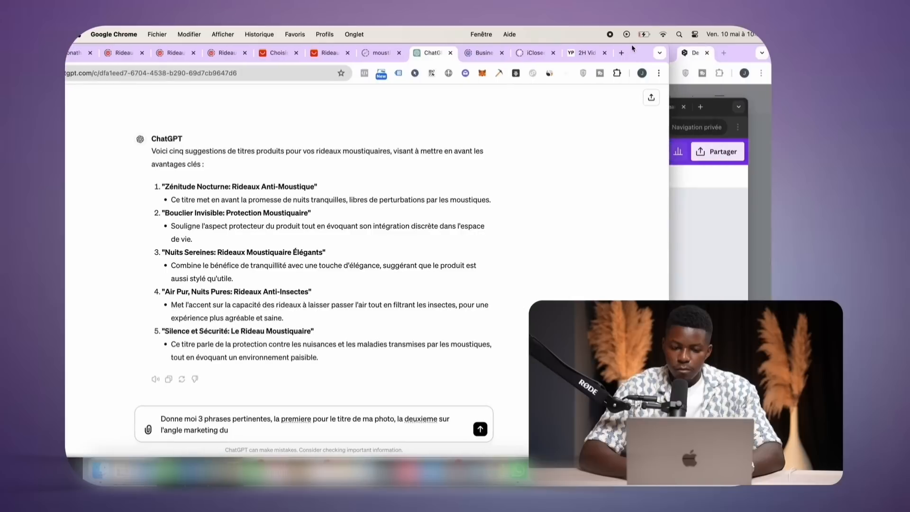
left_click(729, 109)
left_click_drag(729, 109, 728, 107)
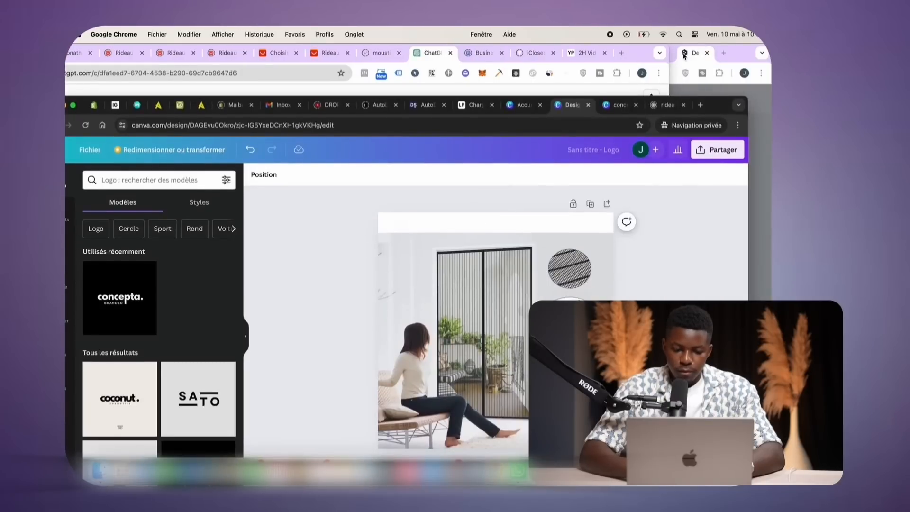
left_click_drag(647, 60, 749, 60)
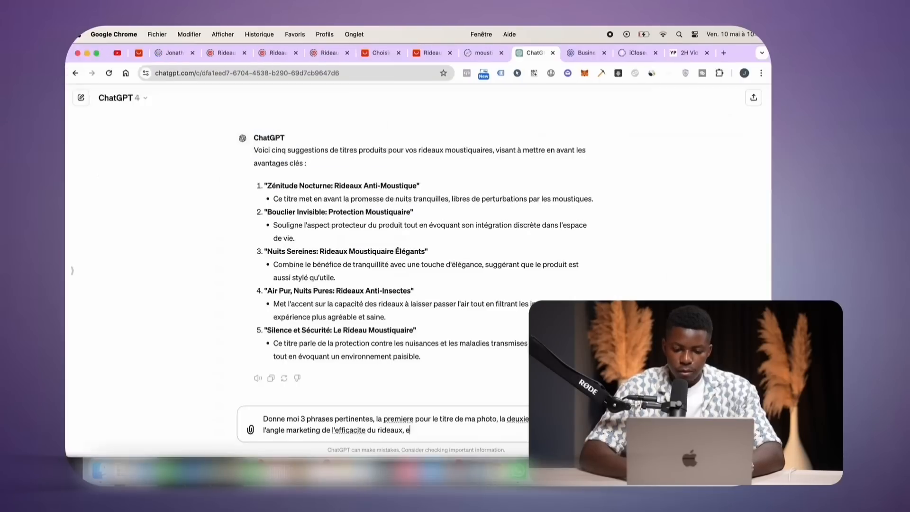
type("le")
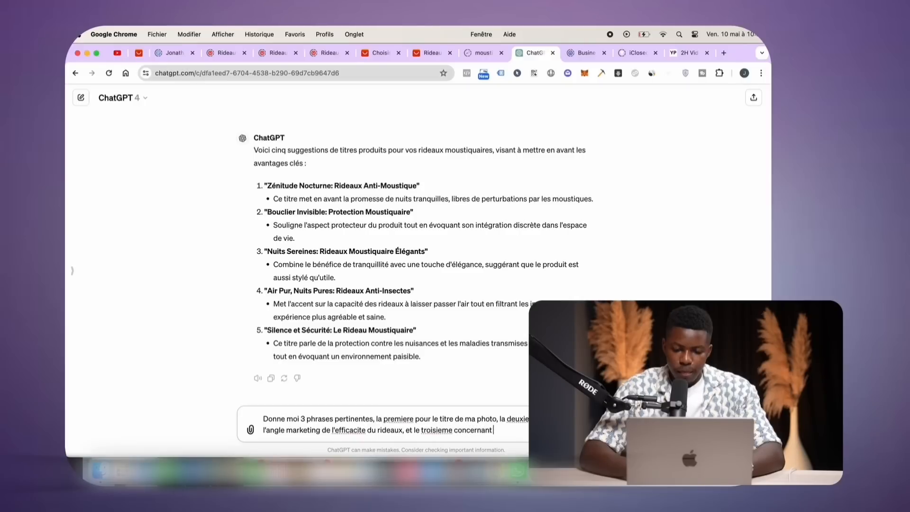
type("tion du rideaux")
key("Return")
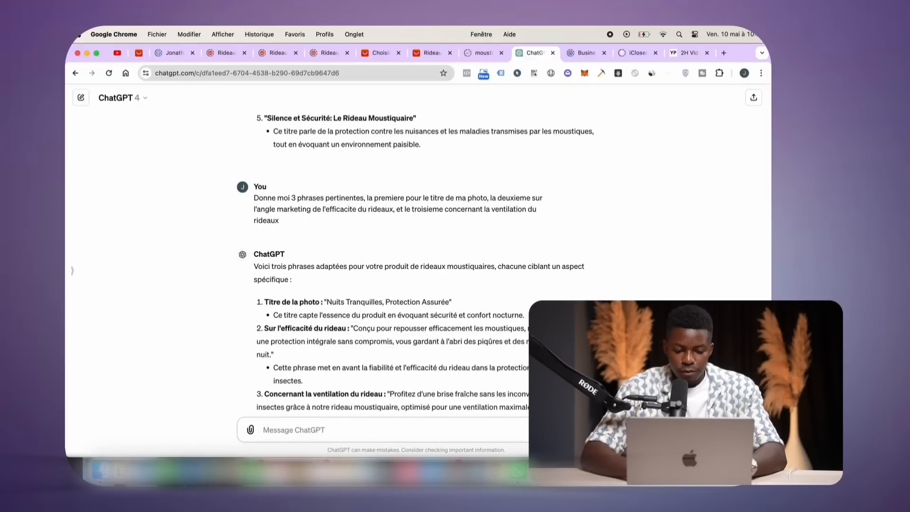
type("Reduit moi les")
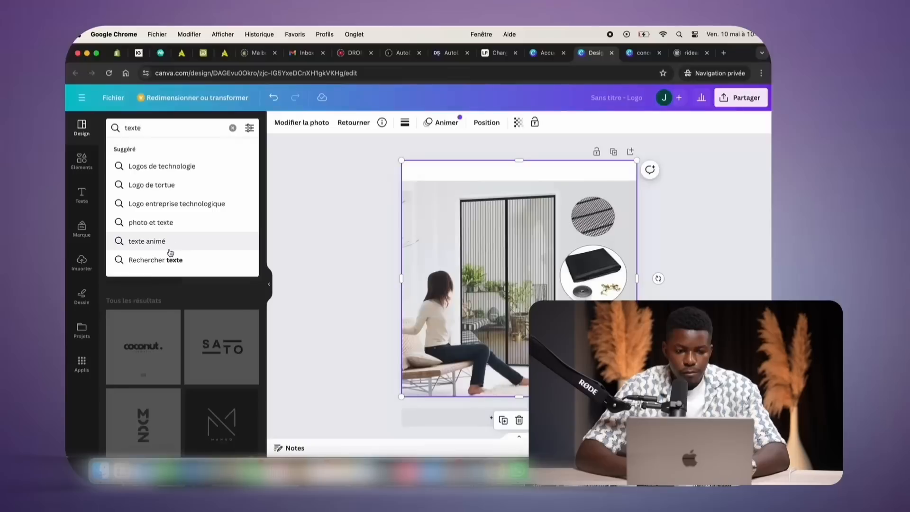
Add a paragraph text box and paste the title 'Protection Nocturne Assurée' into it
left_click(171, 257)
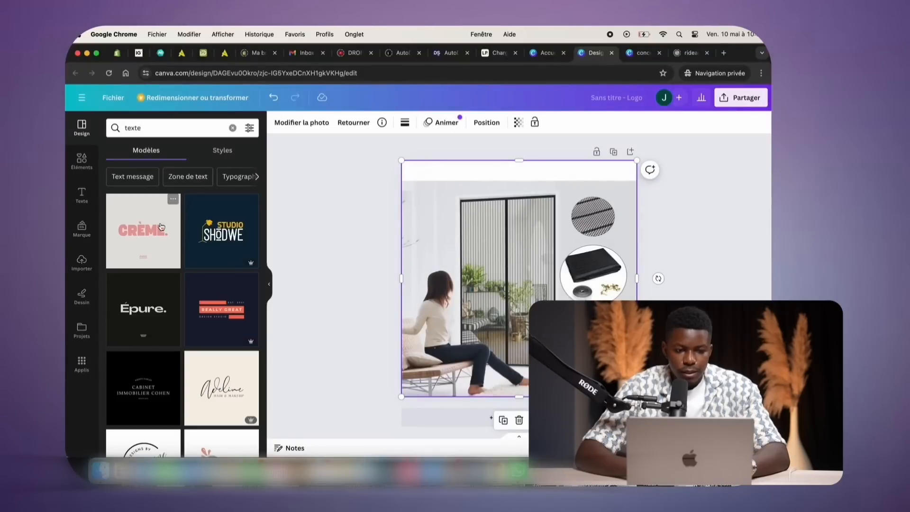
scroll(175, 285, "down", 10)
scroll(176, 285, "up", 3)
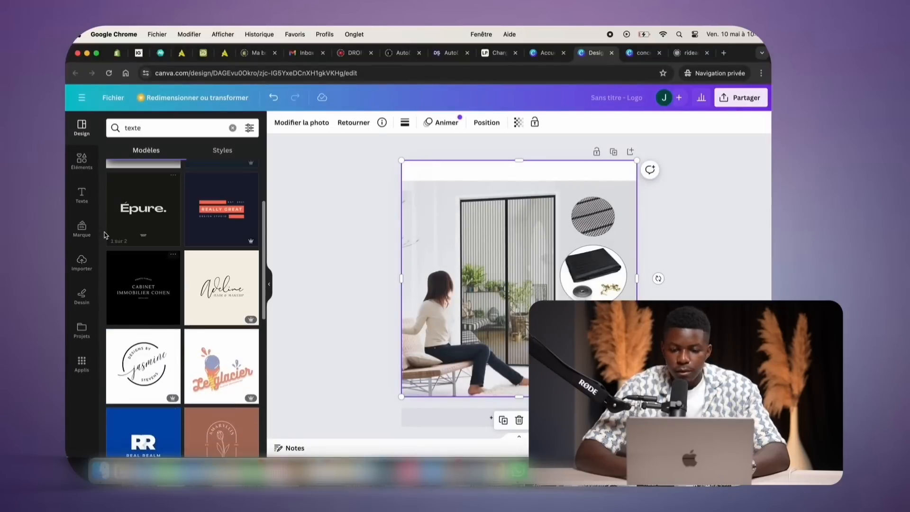
left_click(82, 195)
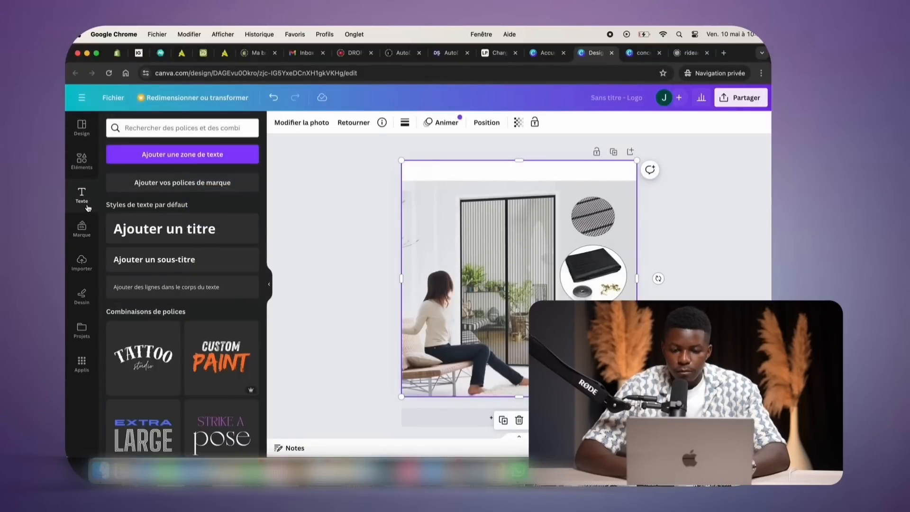
left_click(178, 156)
type("Protection Nocturne Assurée")
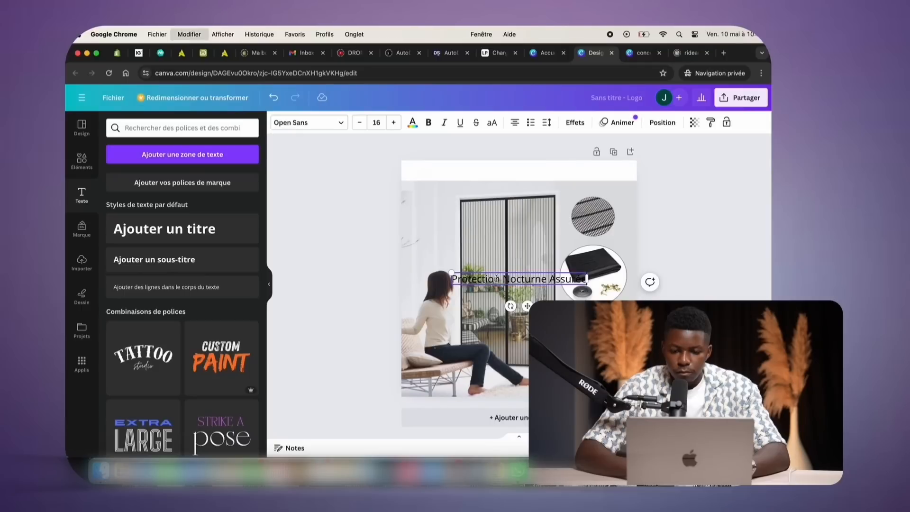
left_click_drag(507, 272, 511, 271)
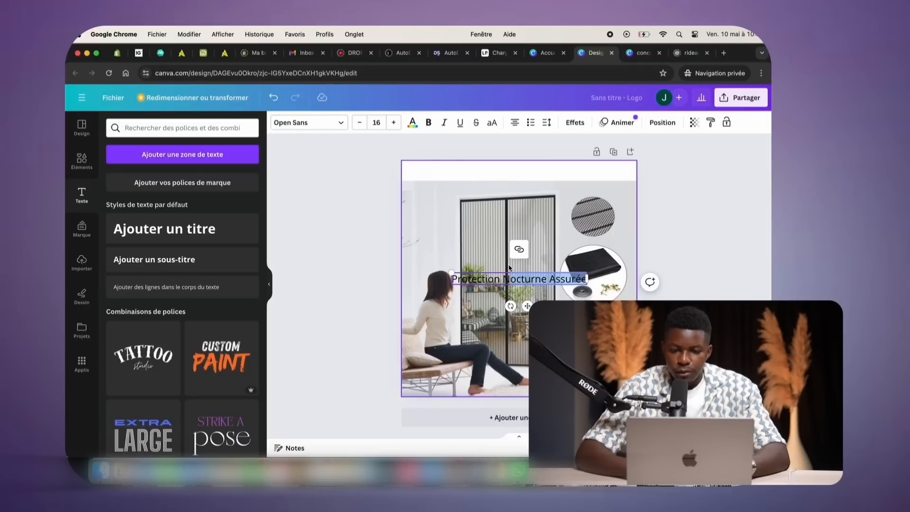
left_click(535, 276)
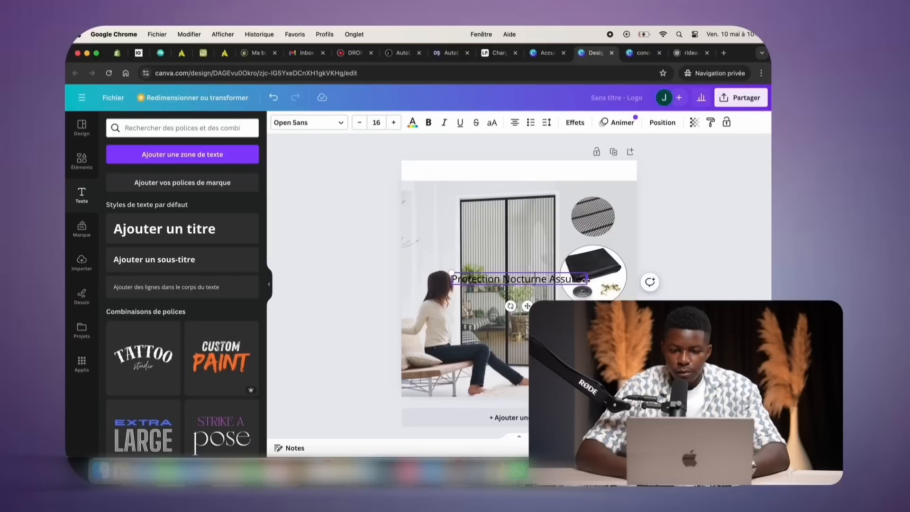
Move the title into the top white strip and enlarge its font three steps
left_click_drag(528, 305, 527, 197)
right_click(580, 171)
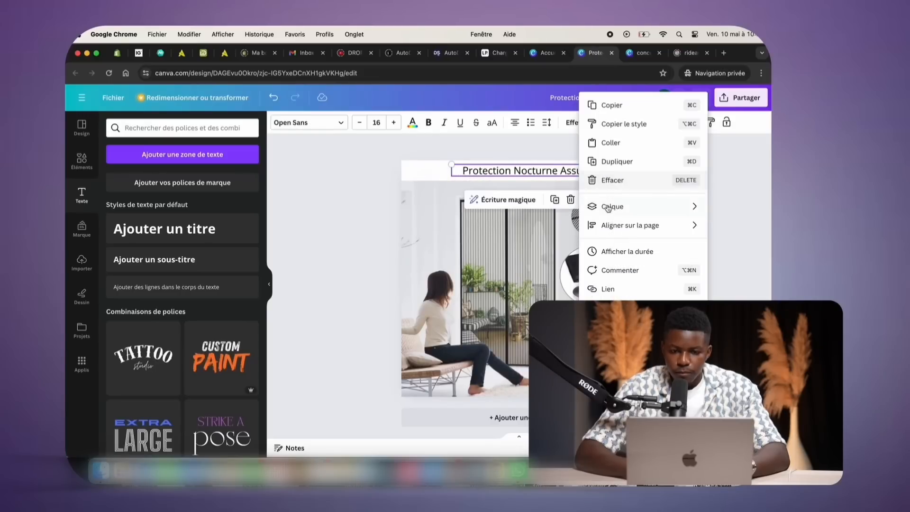
left_click(491, 167)
left_click(486, 169)
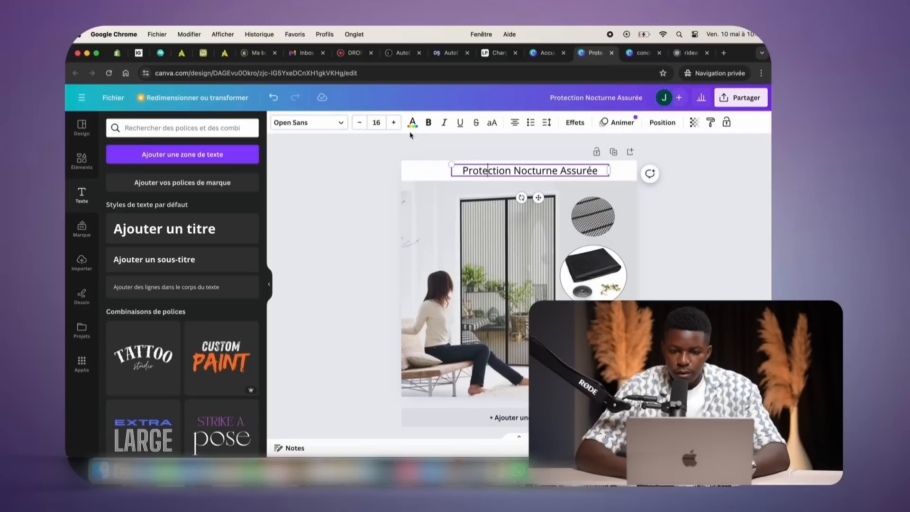
left_click(393, 122)
left_click(393, 123)
left_click(393, 122)
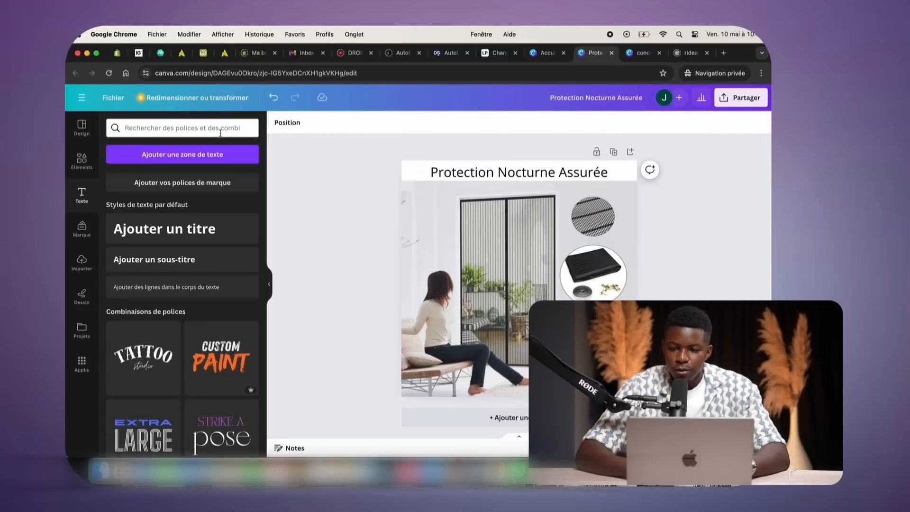
Add another text box and copy the curtain-efficacy sentence from ChatGPT
left_click(180, 156)
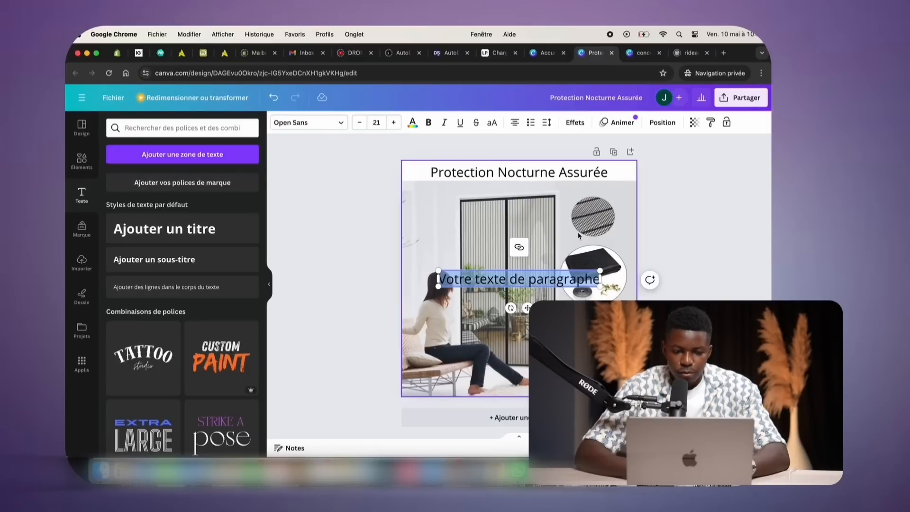
left_click_drag(736, 53, 597, 53)
left_click(666, 54)
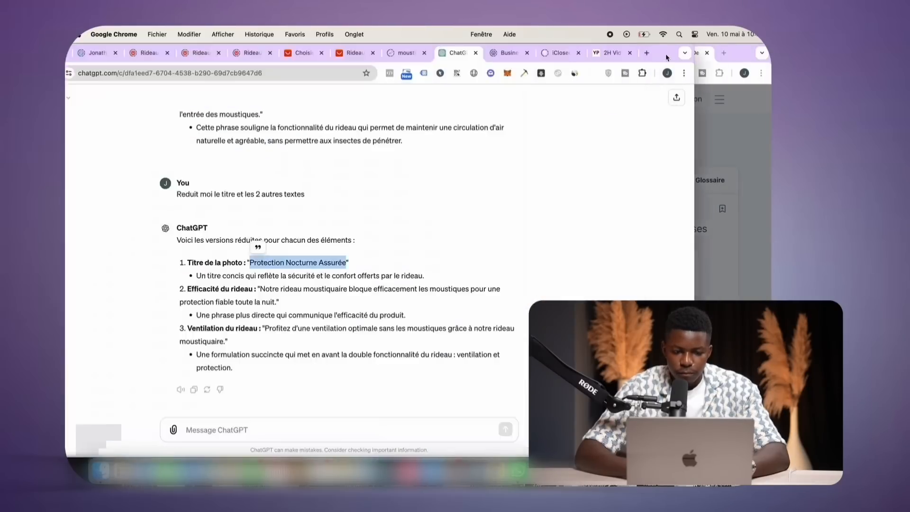
left_click(260, 290)
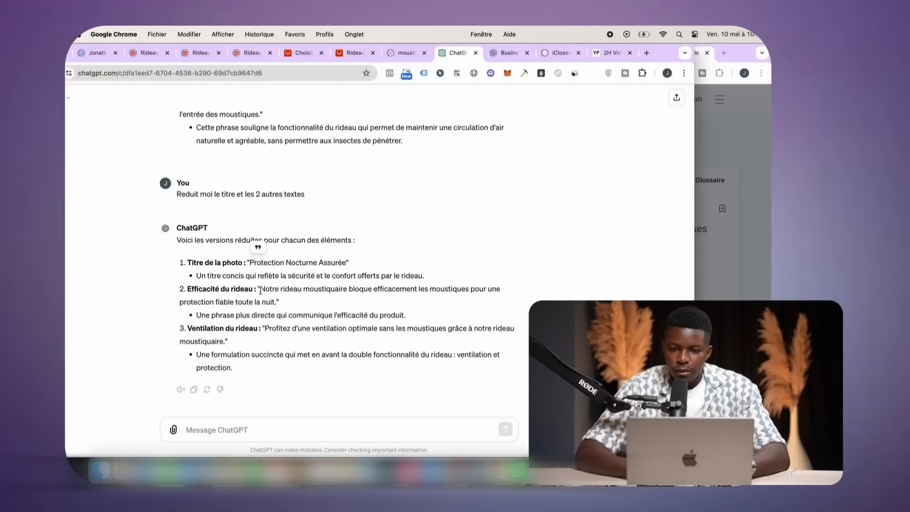
left_click_drag(298, 297, 278, 303)
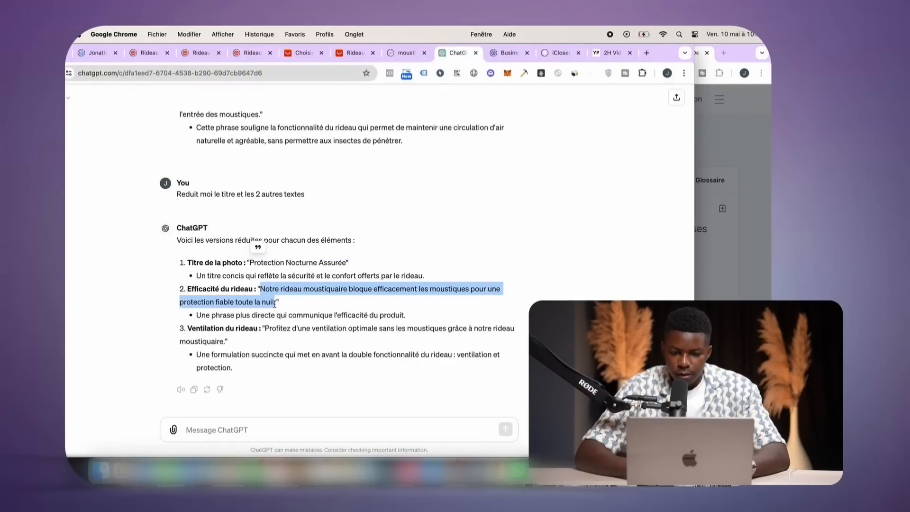
key("super+c")
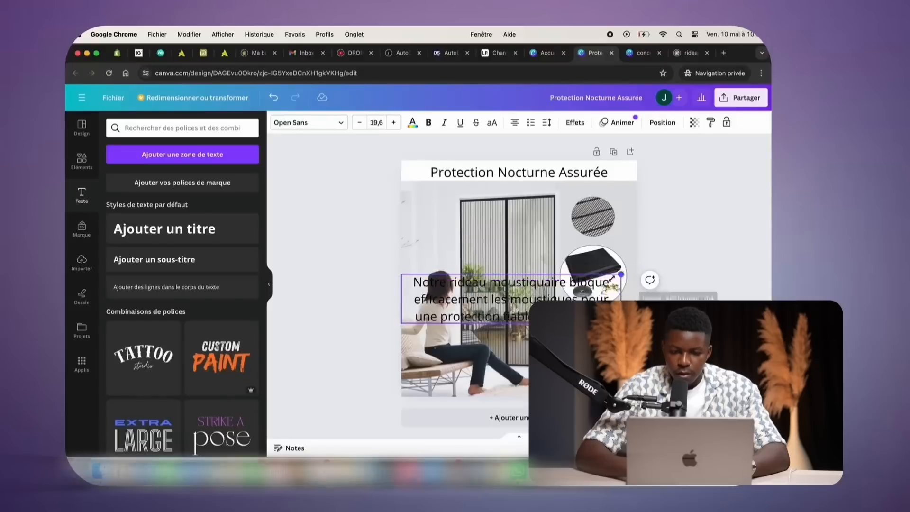
Clear the oversized text box and ask ChatGPT 'Reduit moi ce texte :' with the efficacy sentence
left_click_drag(620, 315, 540, 293)
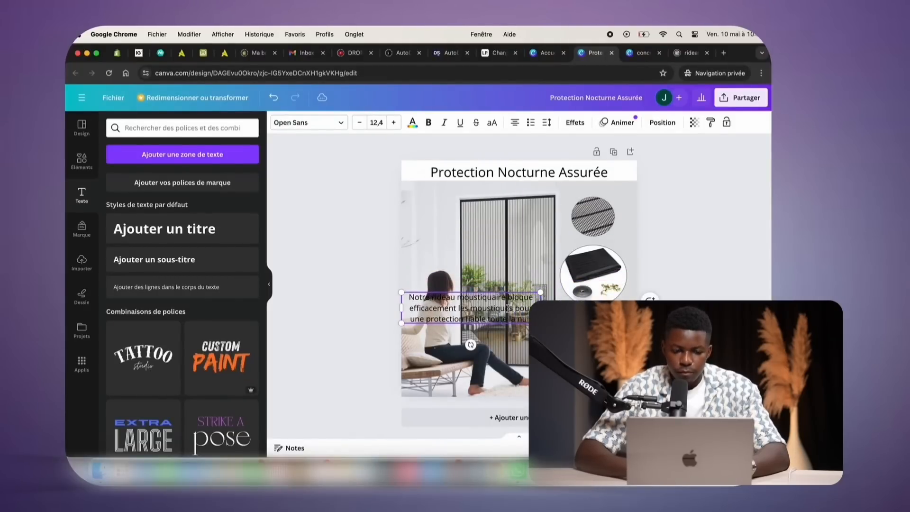
triple_click(509, 308)
key("BackSpace")
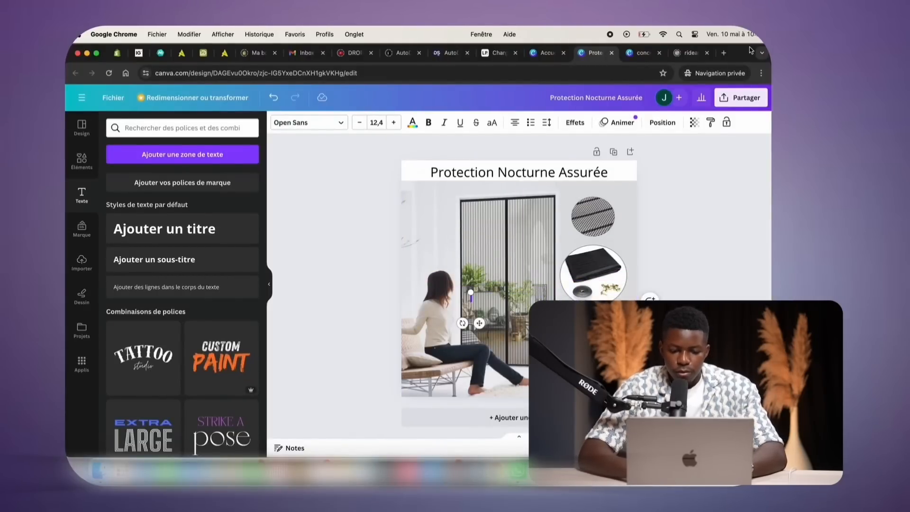
left_click_drag(750, 51, 657, 53)
left_click(721, 91)
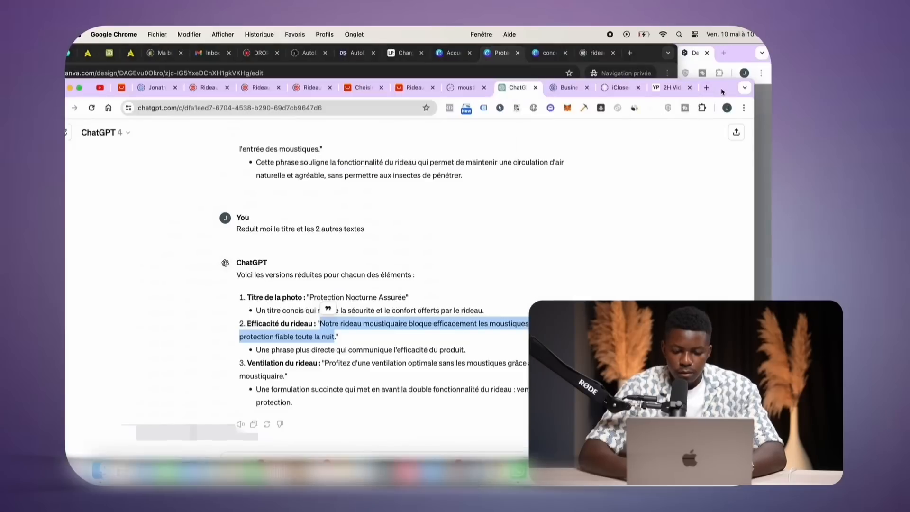
double_click(722, 92)
left_click(345, 423)
type("Reduit moi ce texte :")
key("super+v")
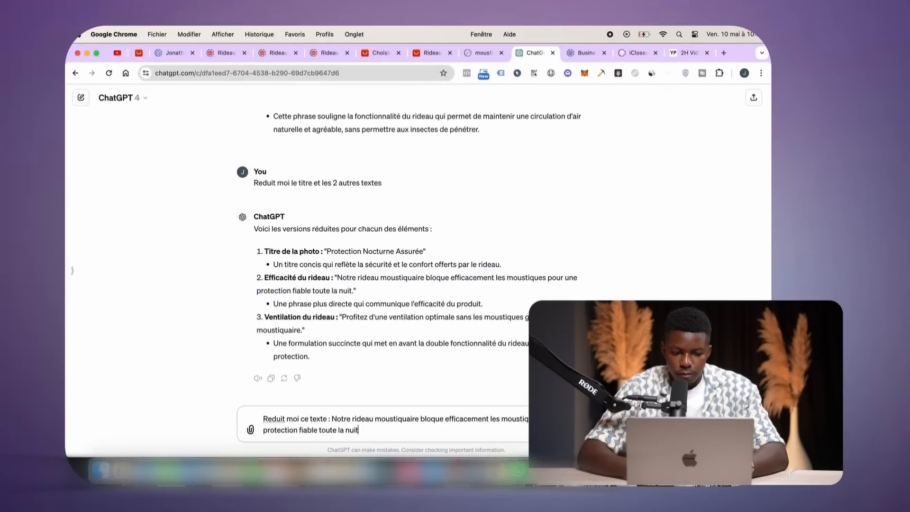
key("Return")
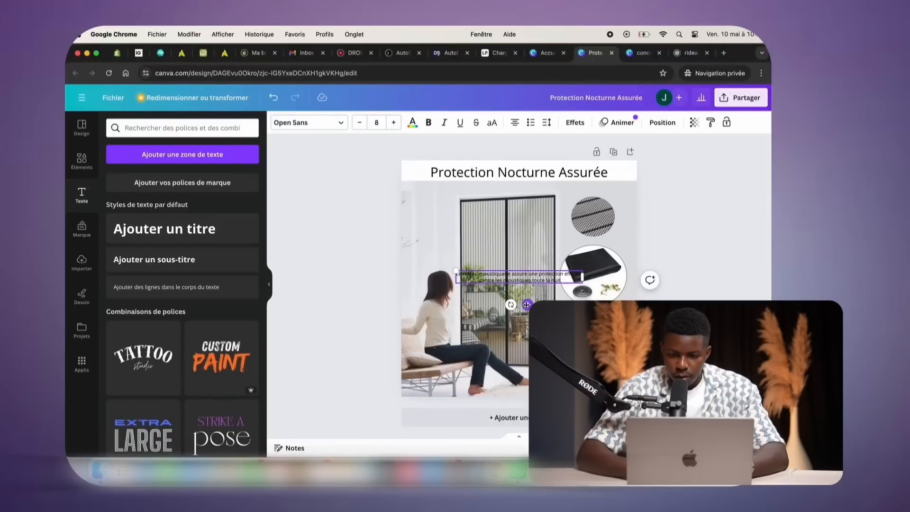
Place the shortened efficacy line between the two round images and shrink it to size 5,2
left_click_drag(526, 304, 602, 268)
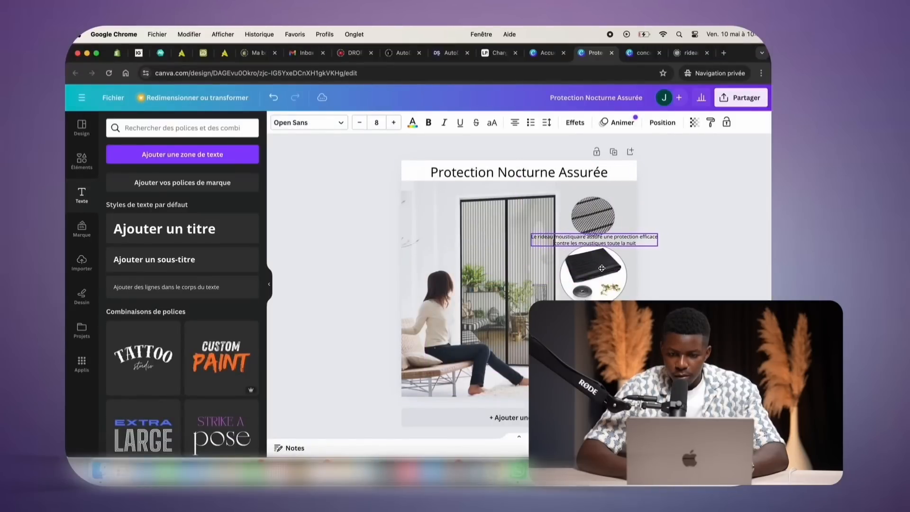
mouse_move(596, 263)
left_mouse_down()
mouse_move(607, 265)
mouse_move(594, 267)
left_mouse_up()
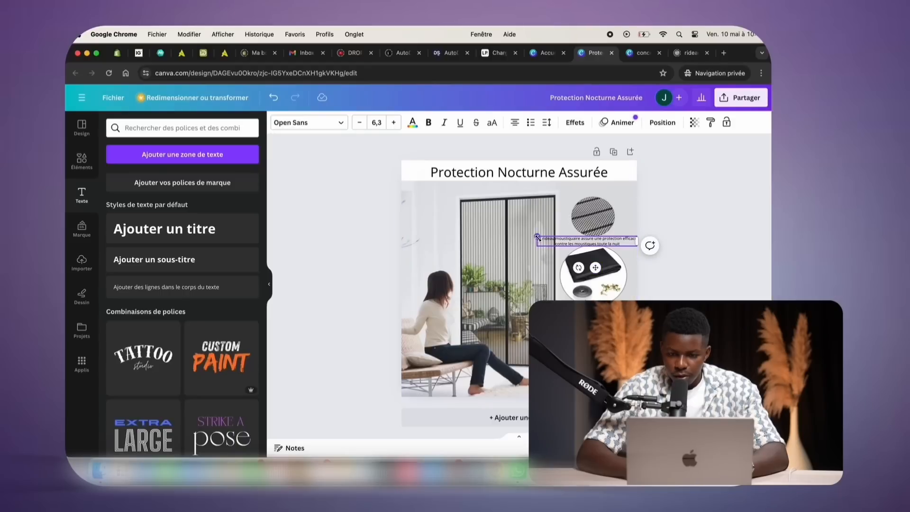
left_click_drag(537, 237, 555, 239)
left_click(687, 278)
left_click(596, 244)
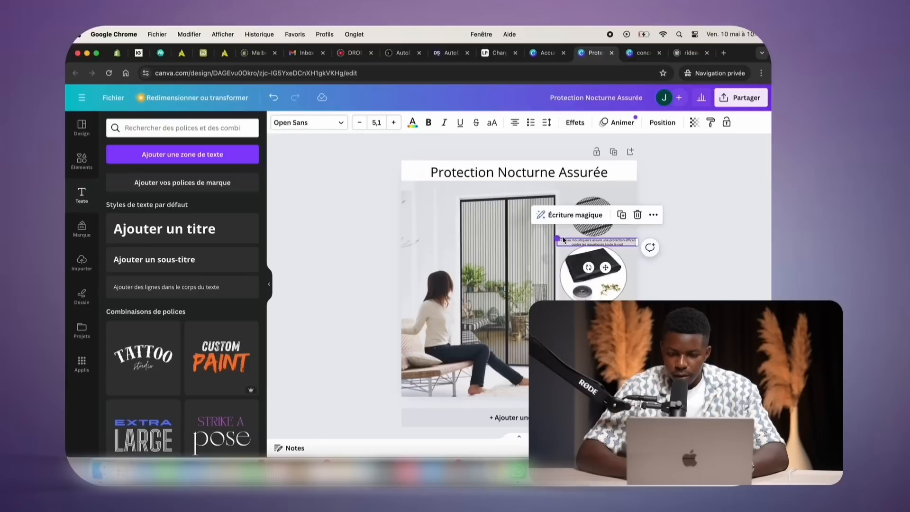
left_click(697, 278)
left_click(595, 313)
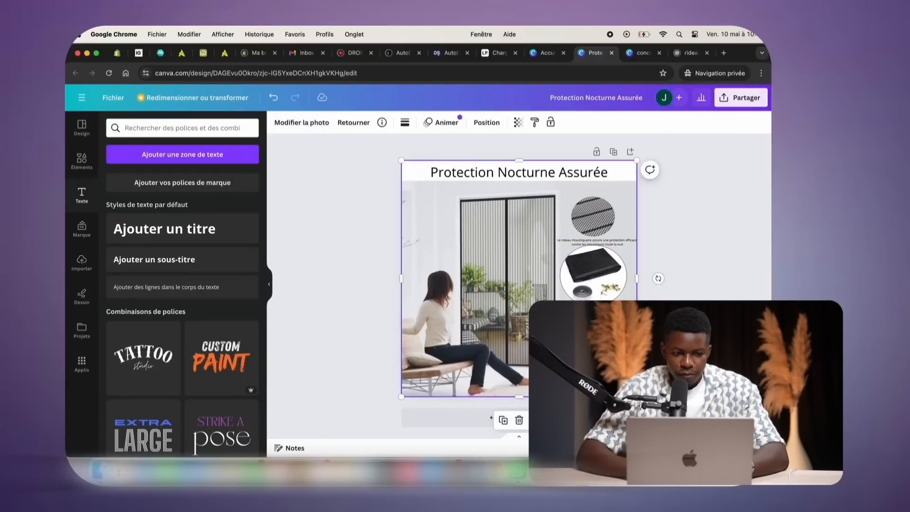
left_click(301, 122)
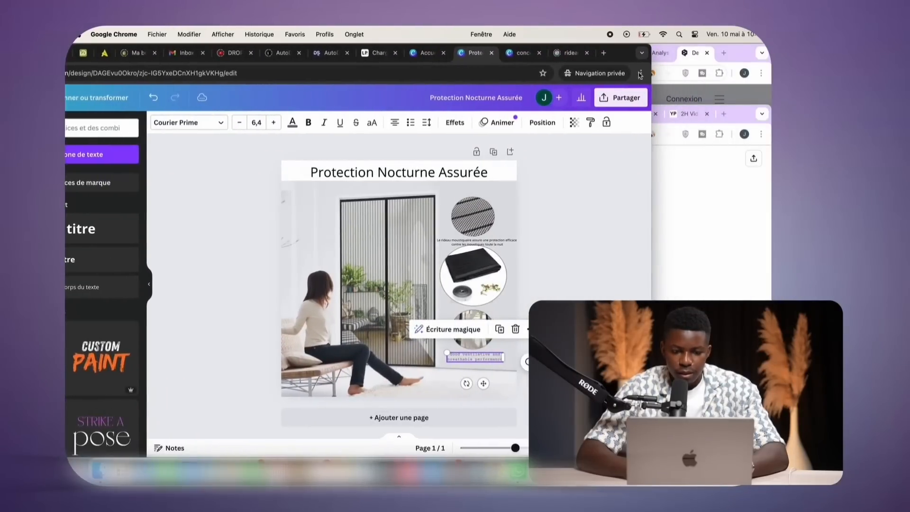
Copy 'Ventilation optimale sans moustiques avec notre rideau moustiquaire' from ChatGPT and return to Canva
left_click_drag(625, 53, 685, 32)
left_click(737, 103)
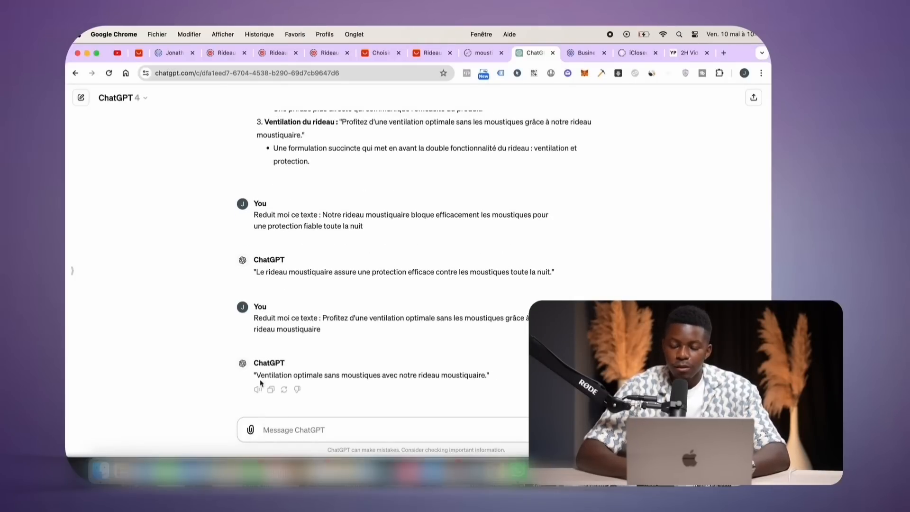
left_click_drag(256, 375, 479, 378)
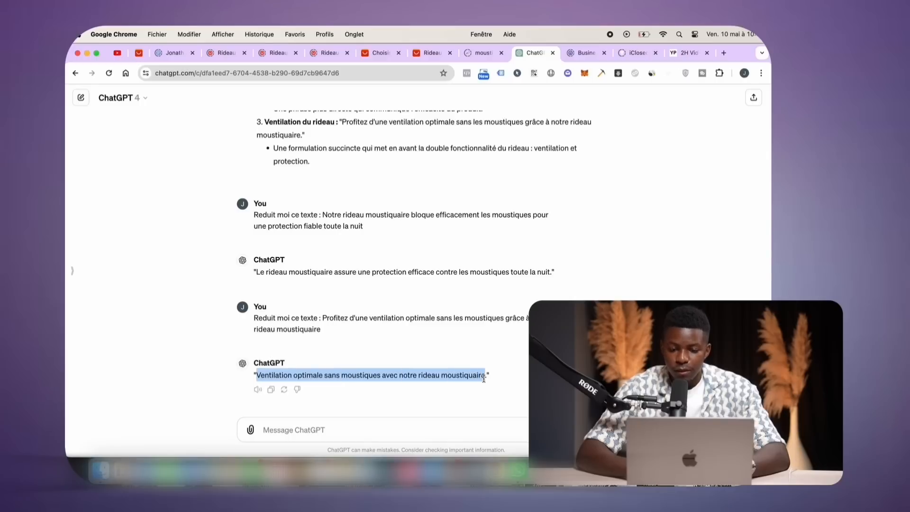
key("super+c")
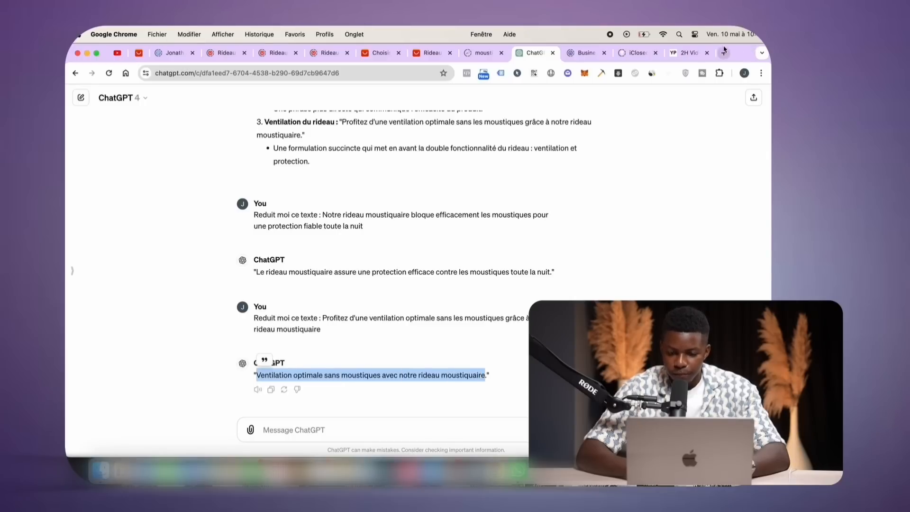
key("super+grave")
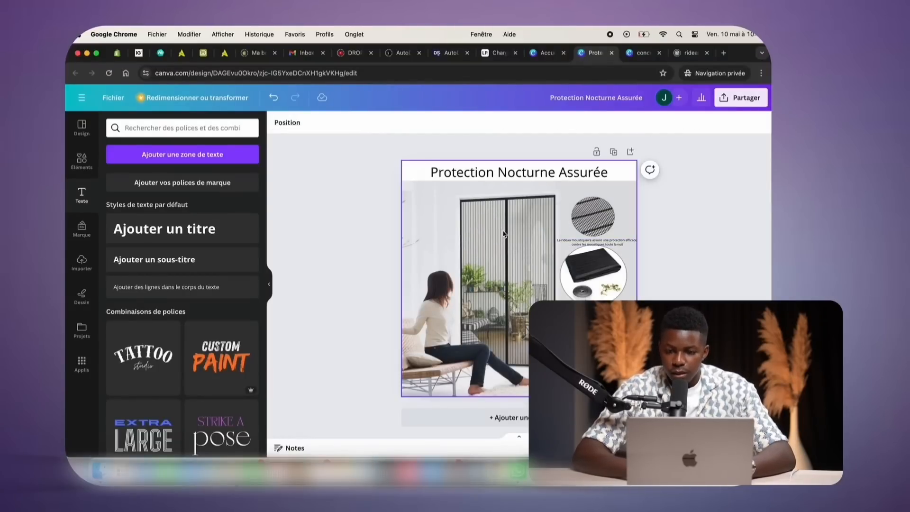
Download the design as a PNG with the transparent background option turned off
left_click(724, 100)
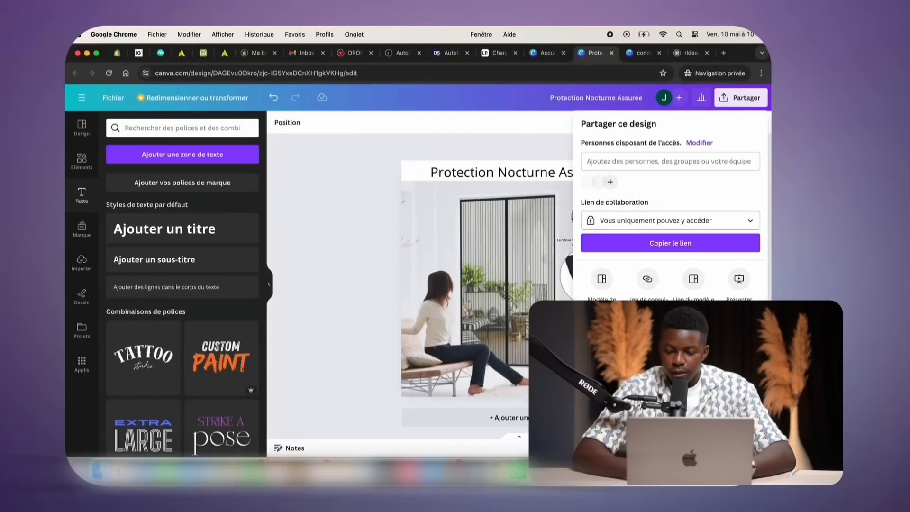
left_click(600, 278)
left_click(644, 157)
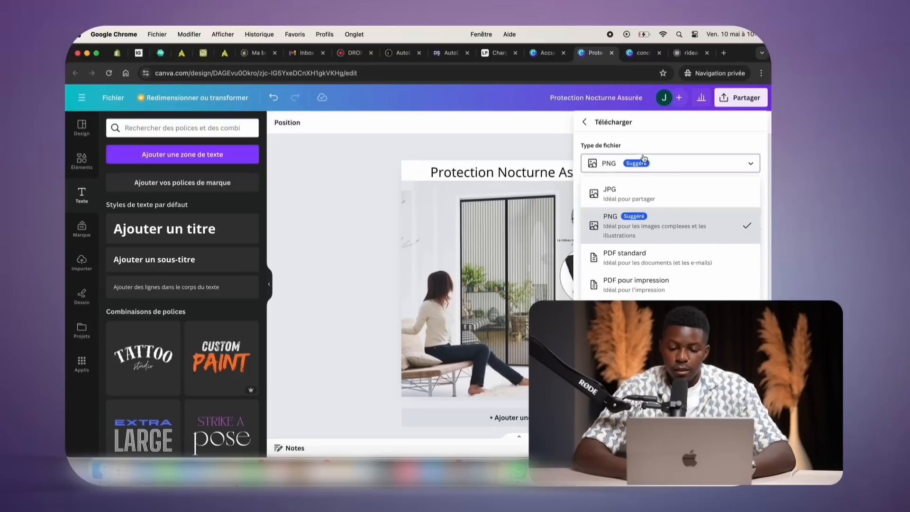
left_click(590, 216)
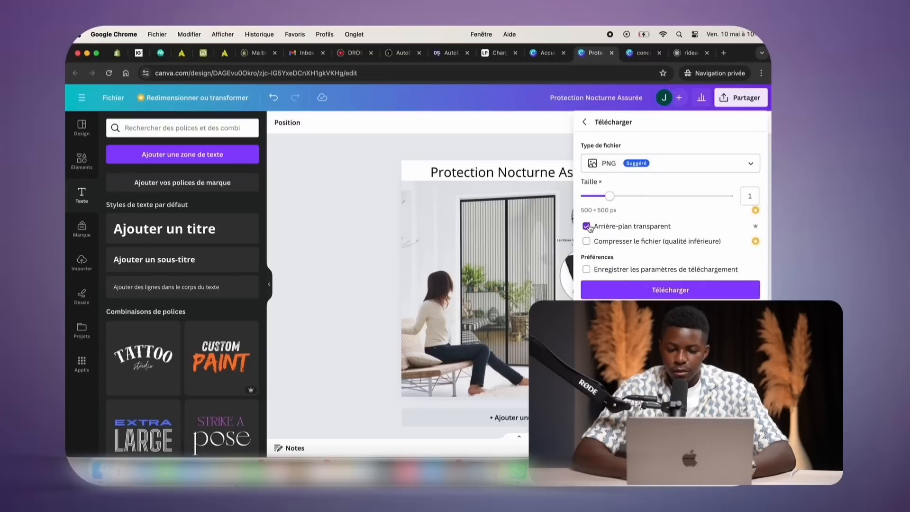
left_click(588, 227)
left_click(610, 170)
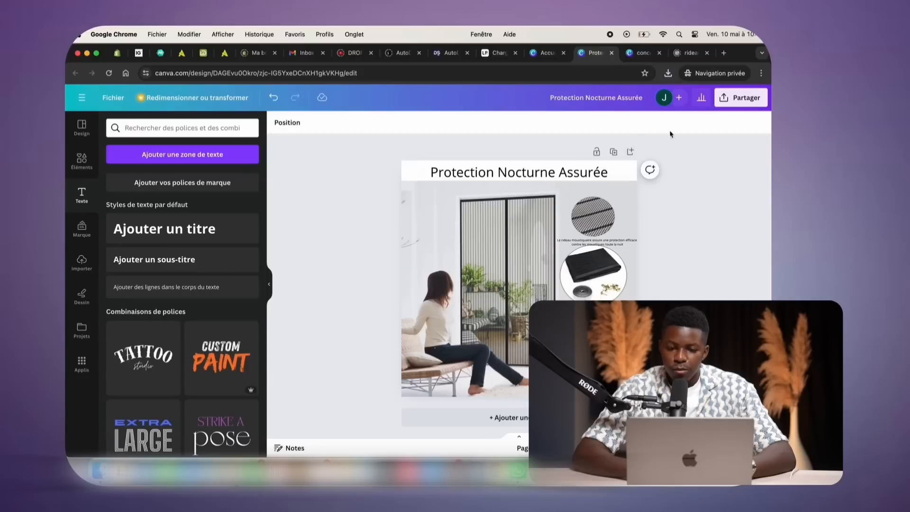
left_click(629, 152)
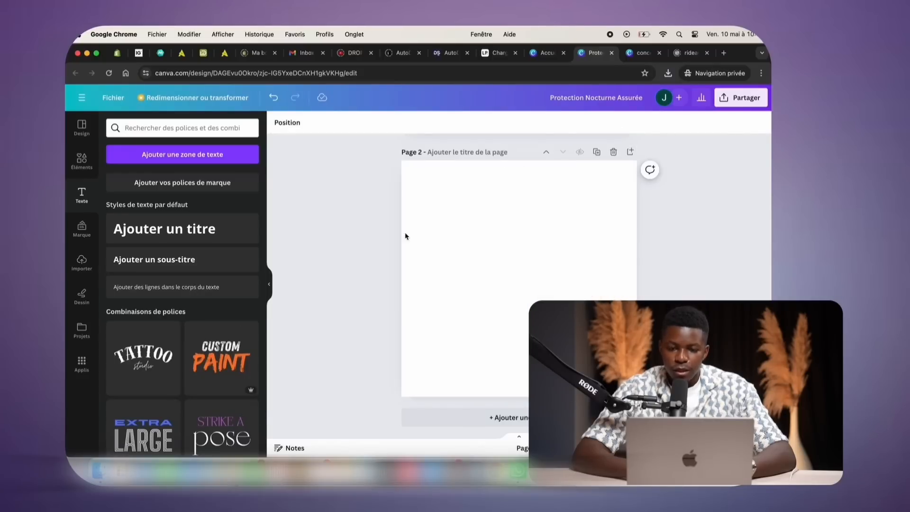
Add a blank Page 2 and upload the door infographic onto it
left_click(273, 97)
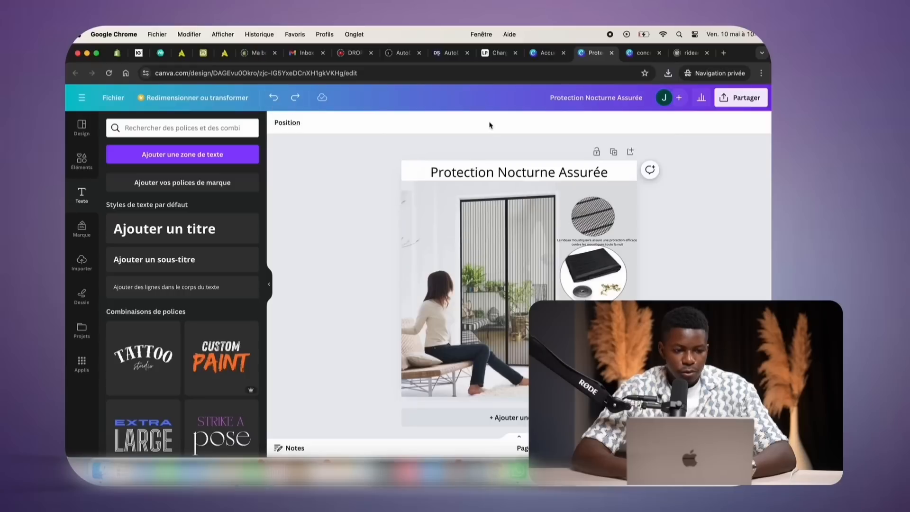
left_click(629, 153)
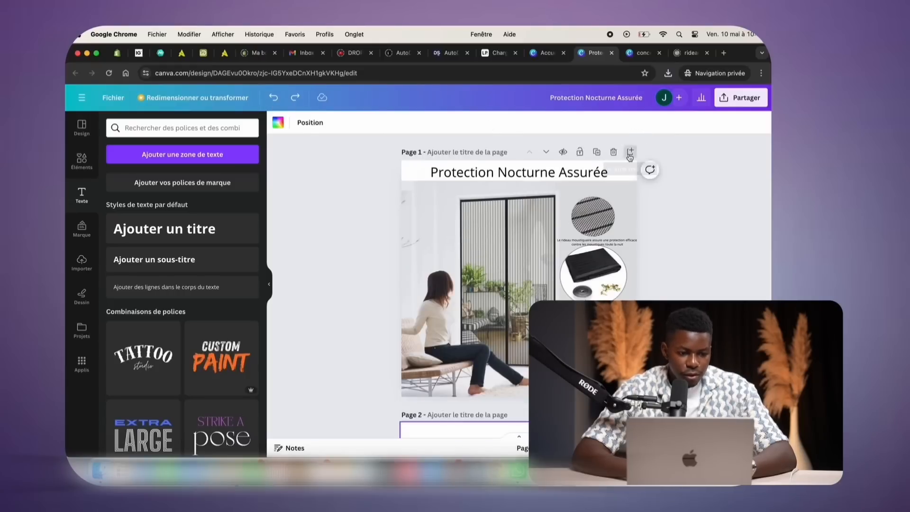
left_click(345, 251)
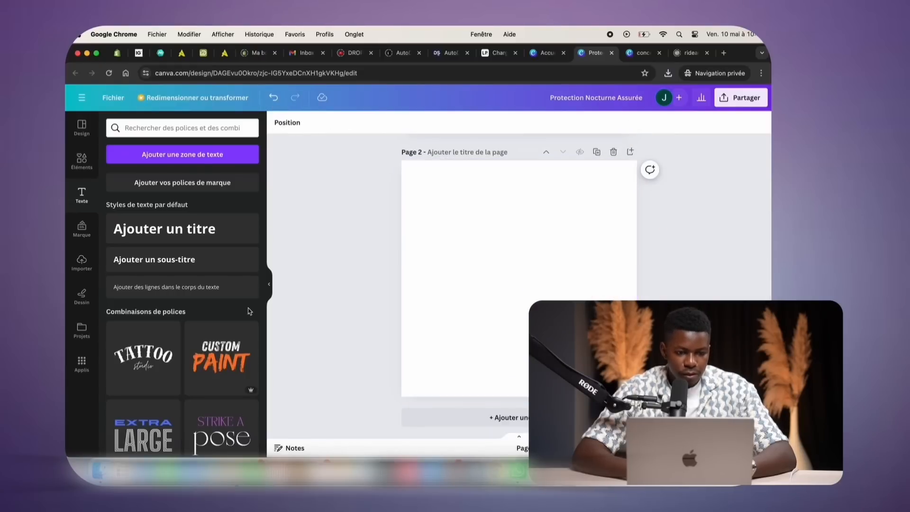
left_click(82, 127)
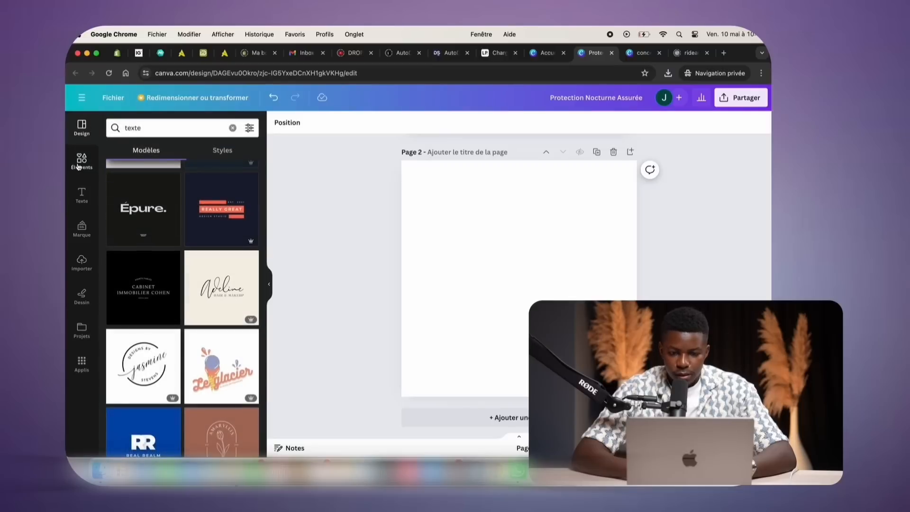
left_click(82, 262)
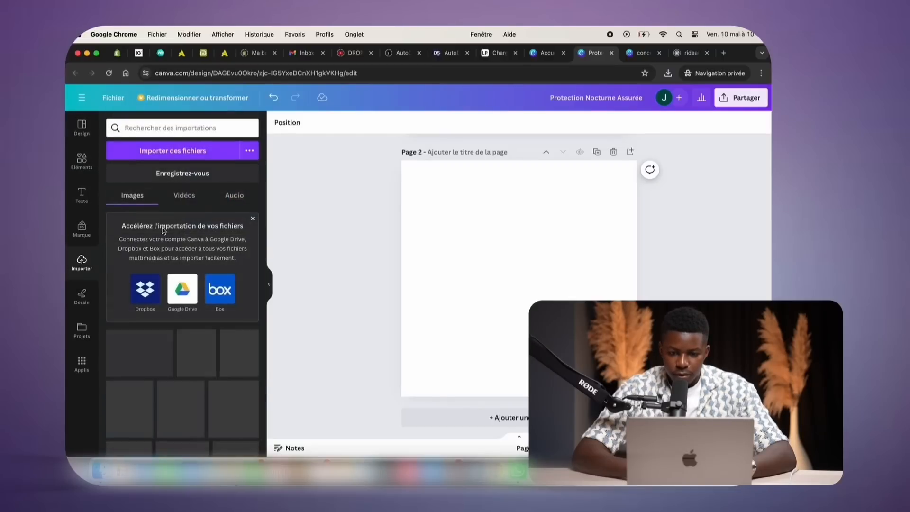
left_click(172, 151)
scroll(457, 256, "down", 2)
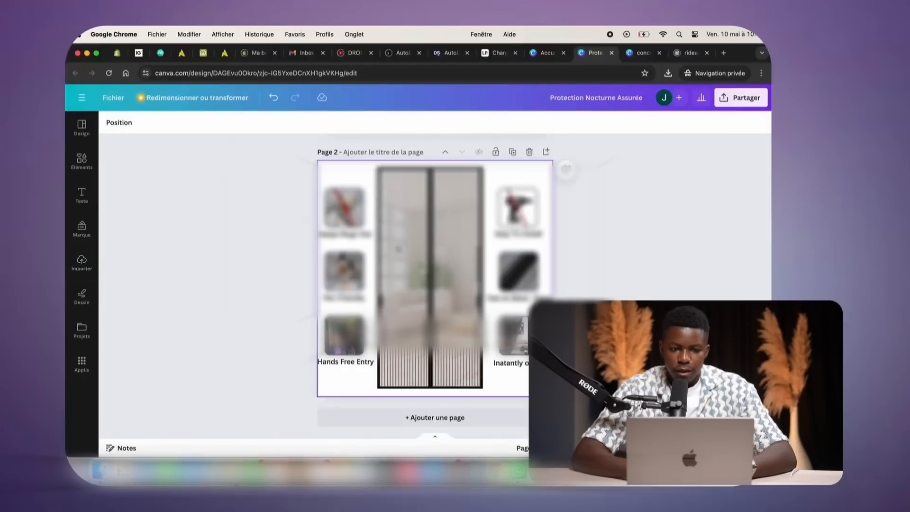
double_click(454, 235)
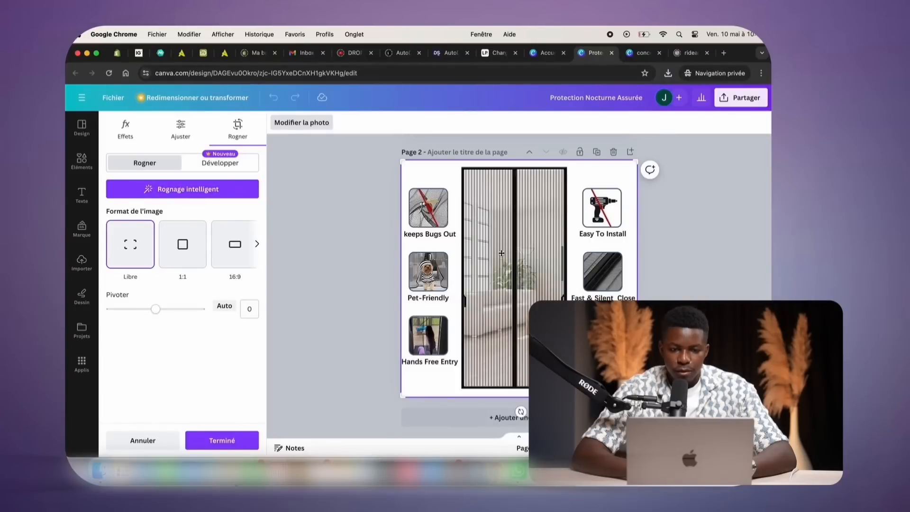
Crop the background-removed infographic, shrink it slightly and nudge it up and right
key("Return")
double_click(459, 259)
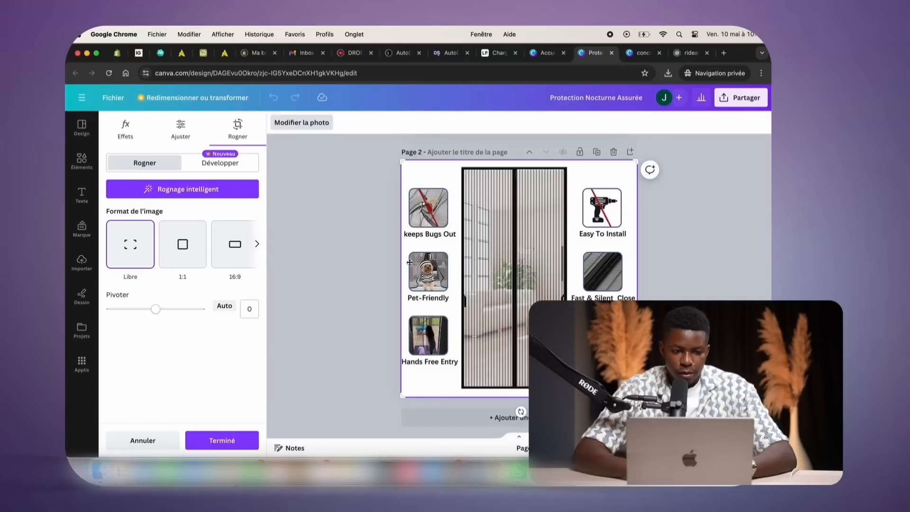
key("Return")
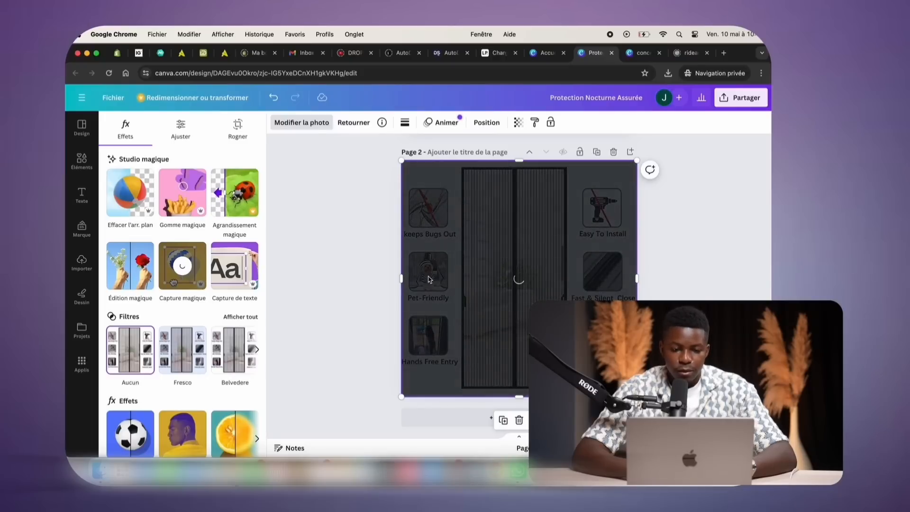
left_click_drag(408, 389, 436, 366)
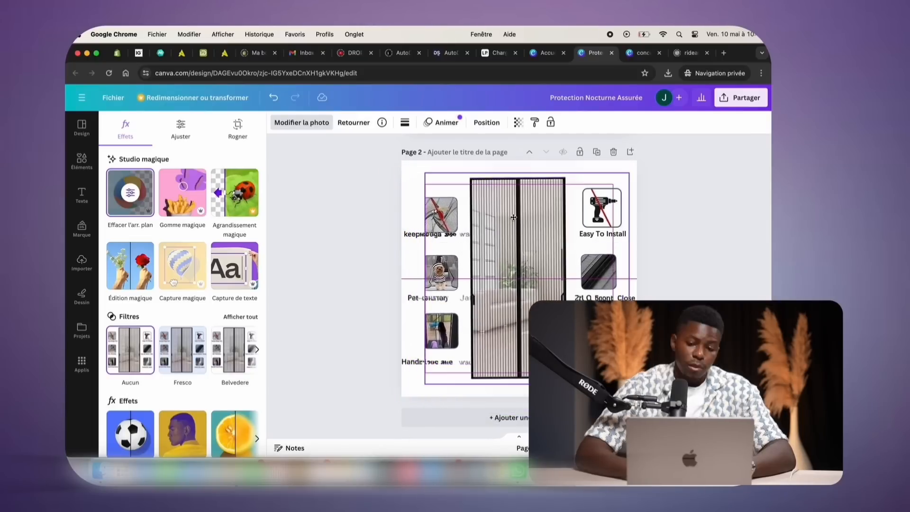
left_click_drag(515, 216, 523, 208)
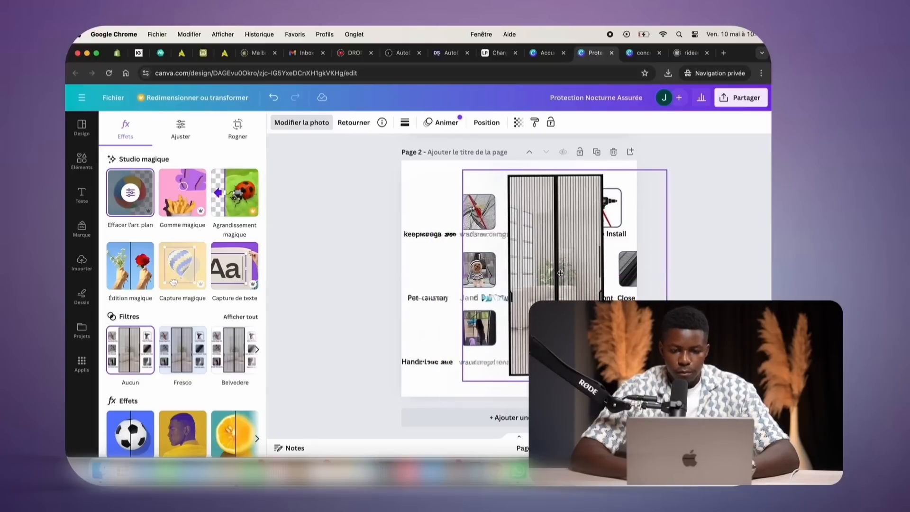
Erase the left and right feature thumbnails from the image with Gomme magique
left_click(166, 200)
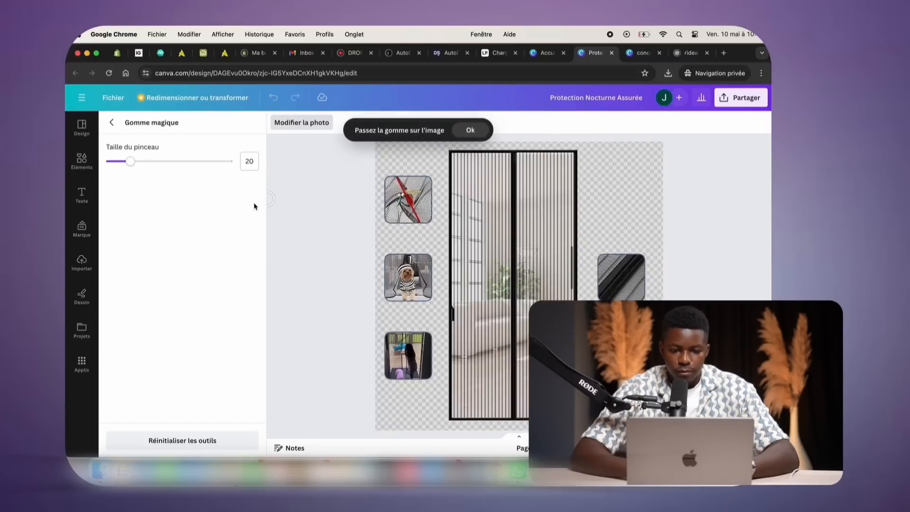
left_click_drag(388, 258, 427, 353)
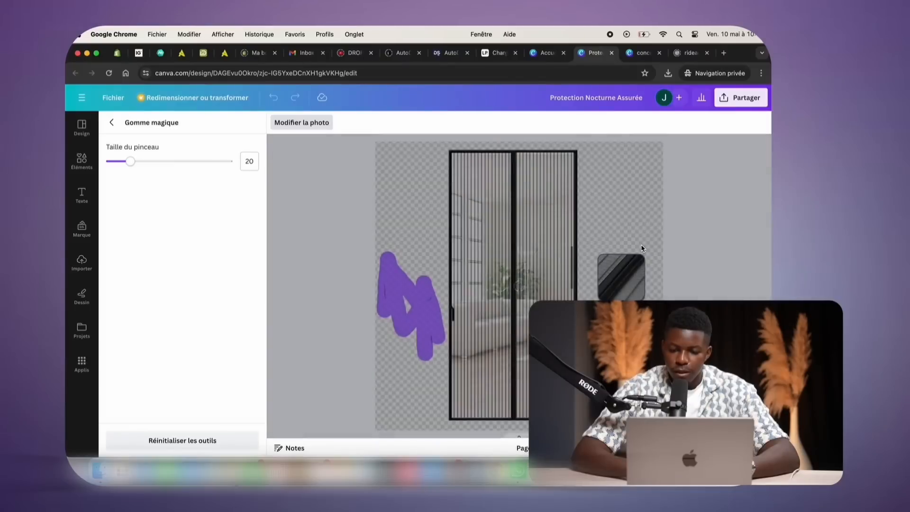
mouse_move(640, 243)
left_mouse_down()
mouse_move(634, 266)
mouse_move(601, 265)
left_mouse_up()
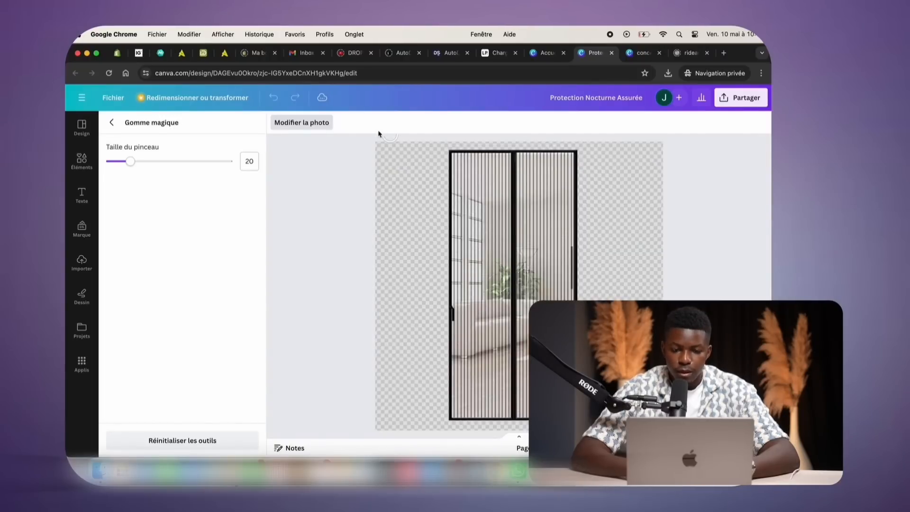
left_click(288, 120)
Move the door image left and crop the full-page background image
mouse_move(448, 256)
left_mouse_down()
mouse_move(459, 290)
mouse_move(344, 265)
mouse_move(226, 279)
mouse_move(359, 253)
mouse_move(467, 260)
mouse_move(451, 265)
left_mouse_up()
left_click(346, 239)
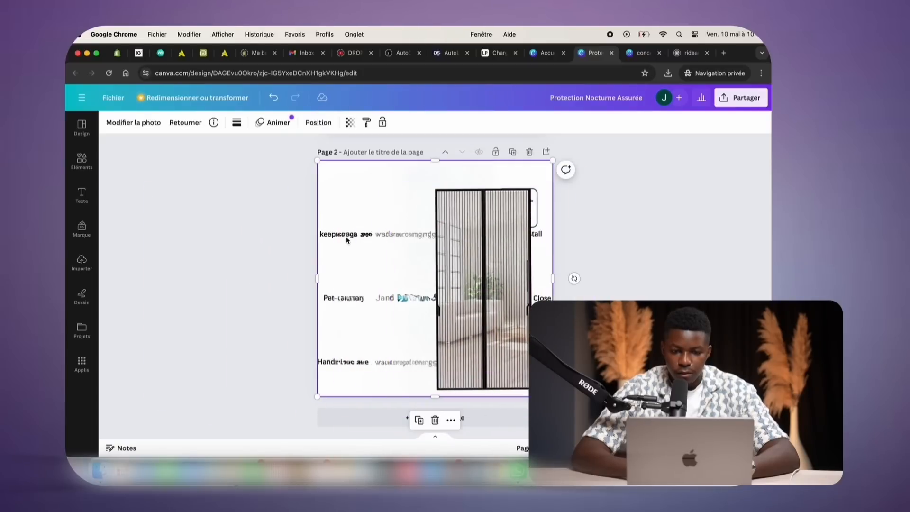
right_click(347, 238)
double_click(522, 345)
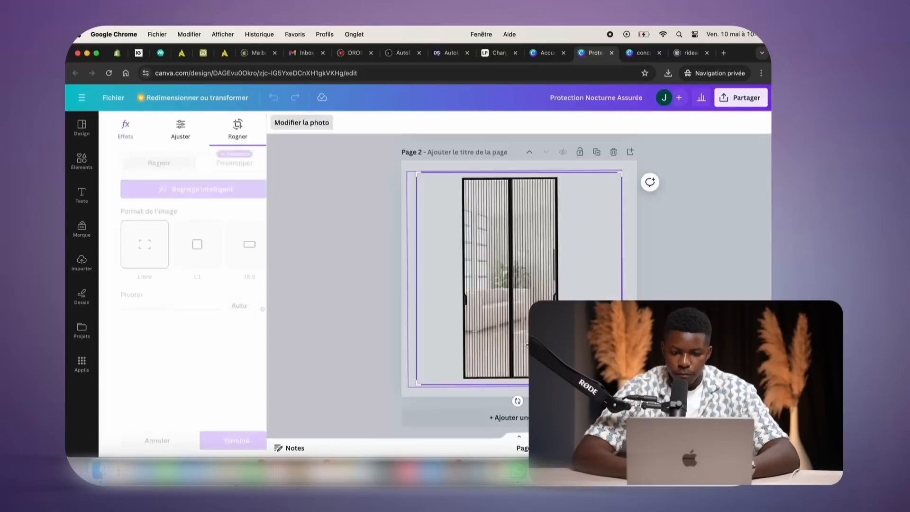
key("Escape")
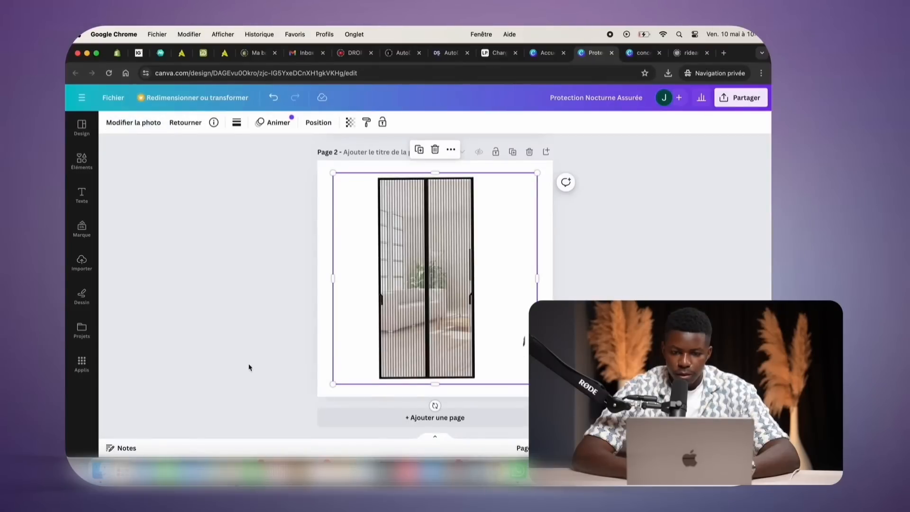
Upload the step-by-step installation guide image from the computer to Canva's uploads
left_click(229, 331)
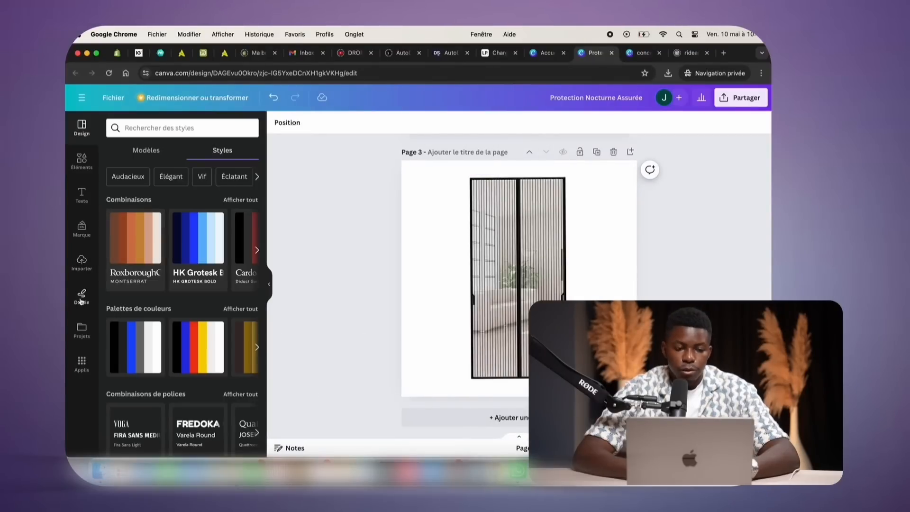
left_click(82, 262)
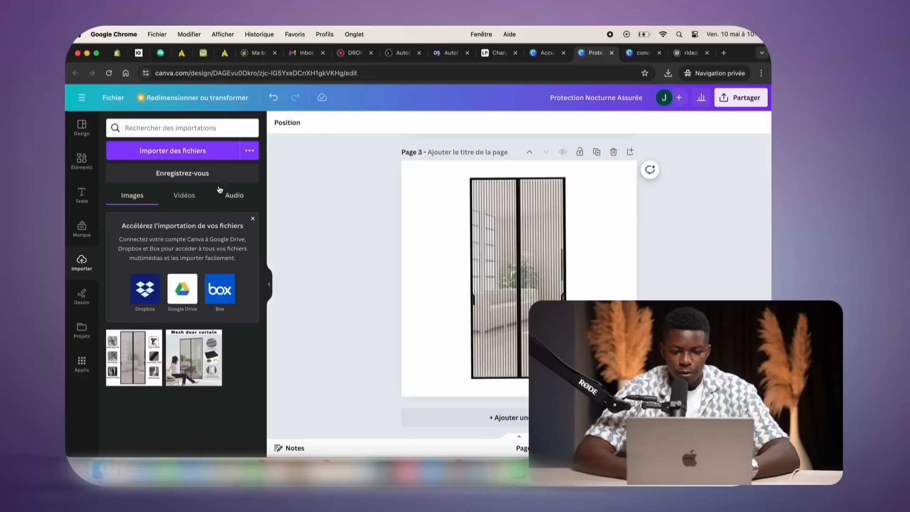
left_click(207, 156)
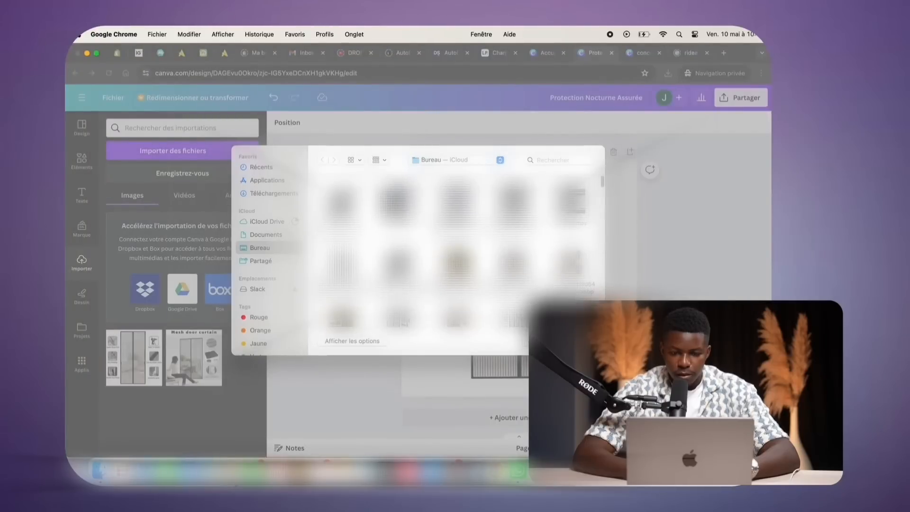
scroll(457, 252, "down", 3)
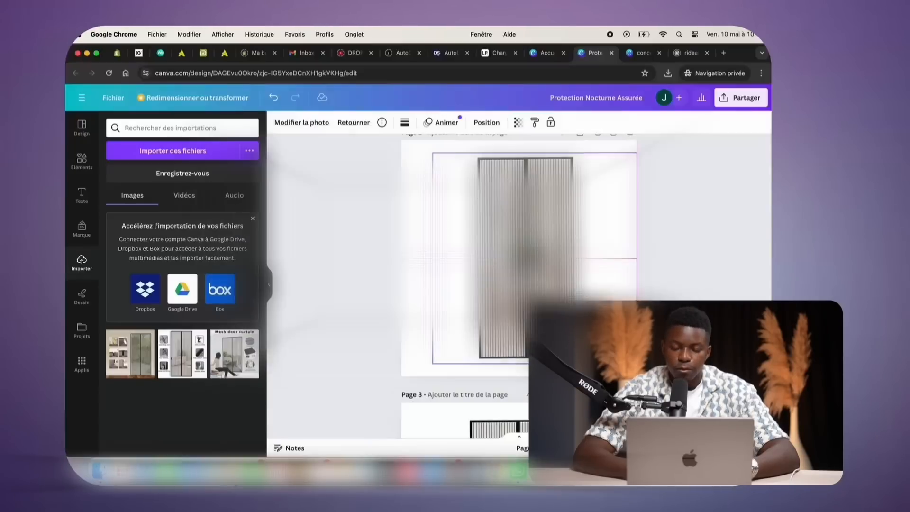
Nudge the page 2 door image left, then open the step-guide upload's file options
left_click_drag(498, 216, 489, 215)
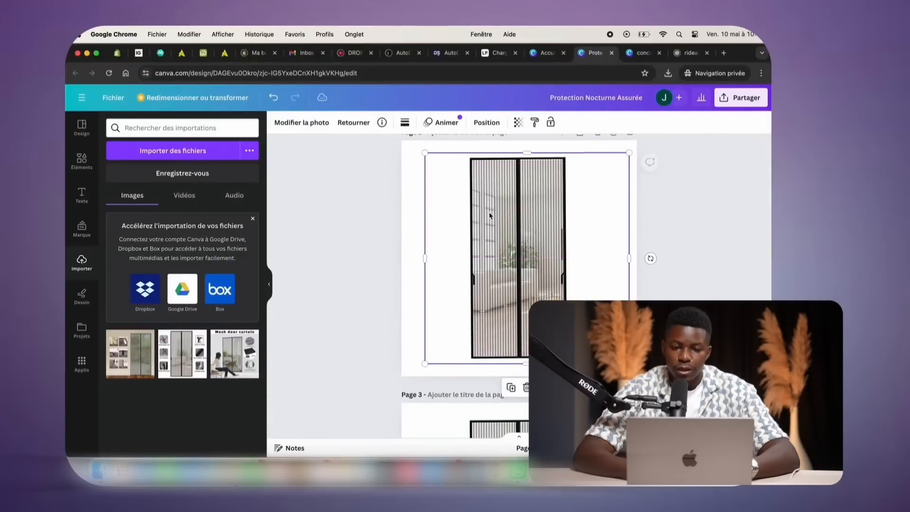
left_click(333, 198)
left_click(516, 239)
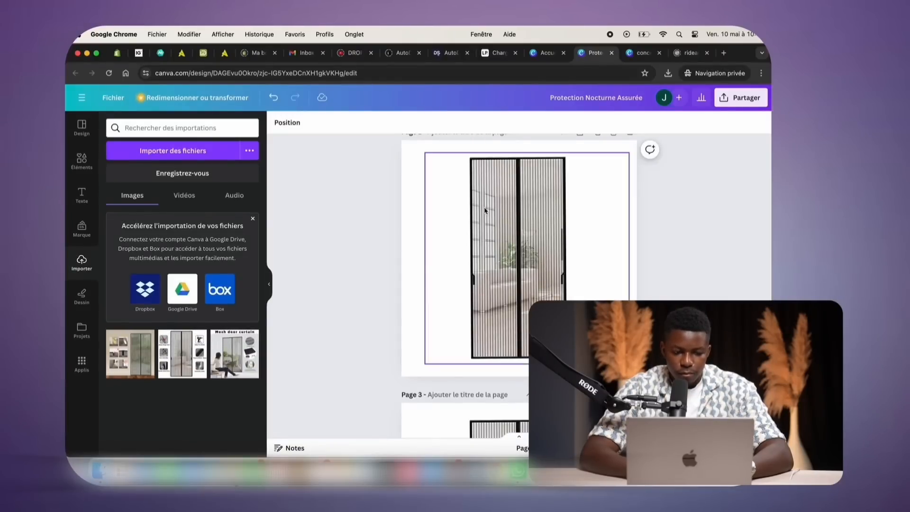
left_click(115, 340)
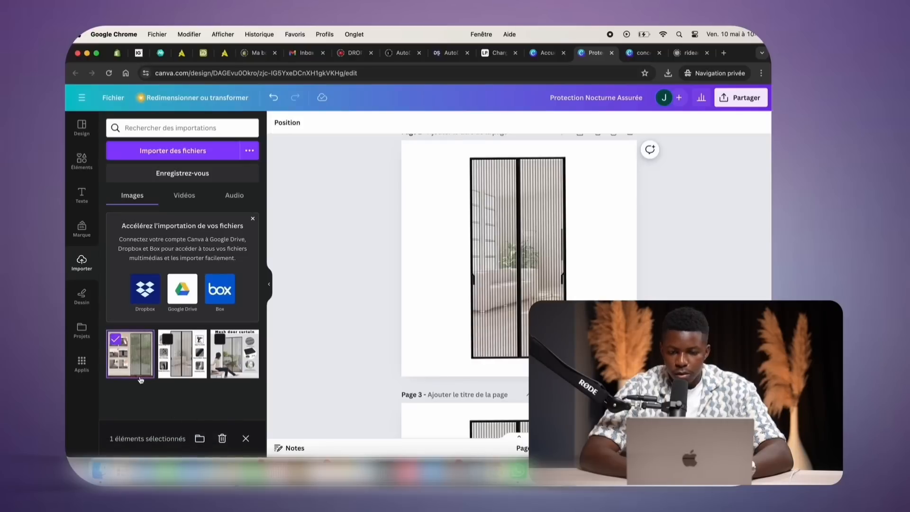
left_click(142, 360)
left_click(147, 338)
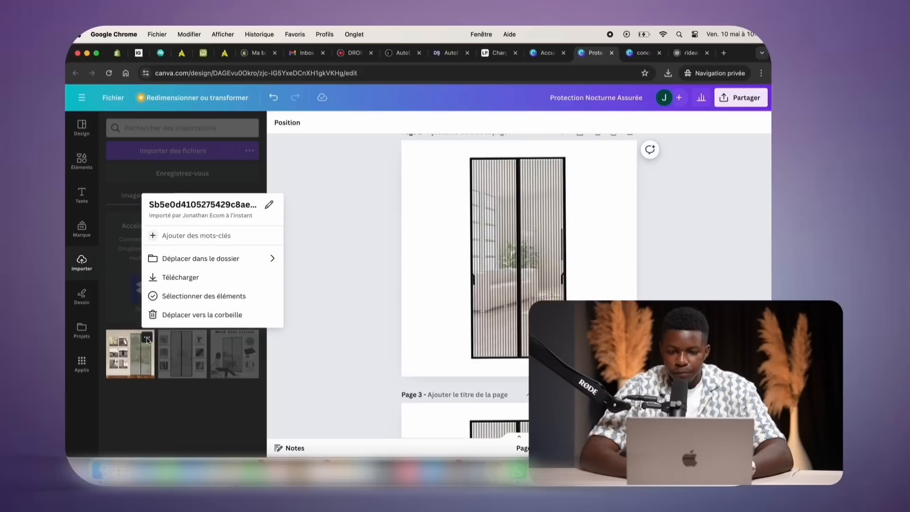
Place the step-guide image on page 2, cut out its foreground with Capture magique, then shrink and shift it right
left_click_drag(147, 339, 411, 302)
left_click(302, 123)
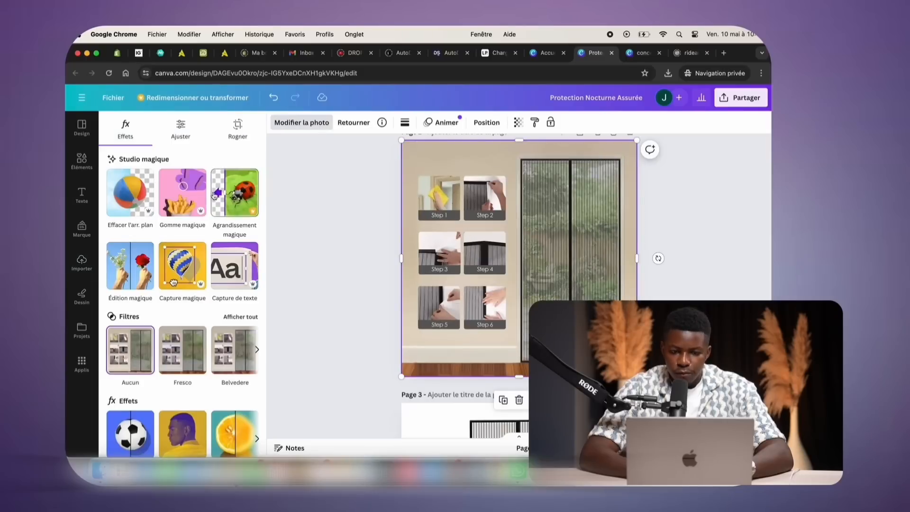
left_click(176, 269)
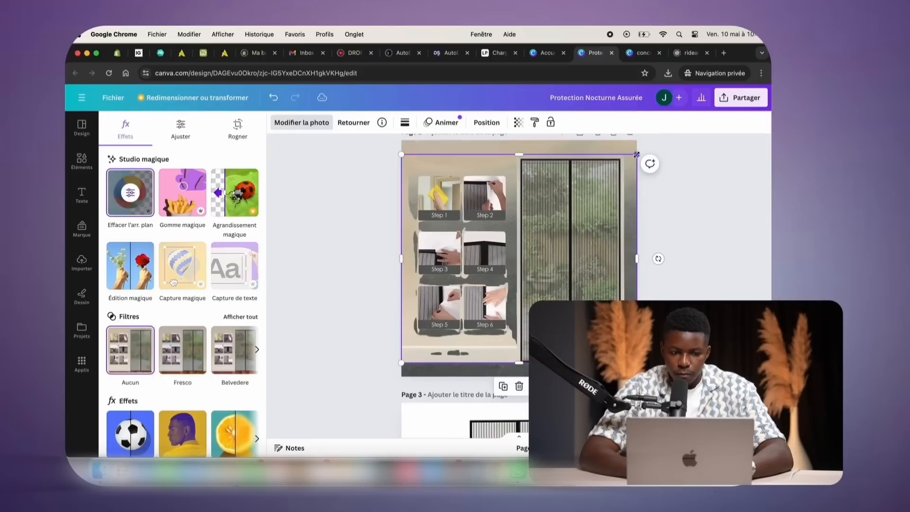
left_click_drag(636, 155, 524, 266)
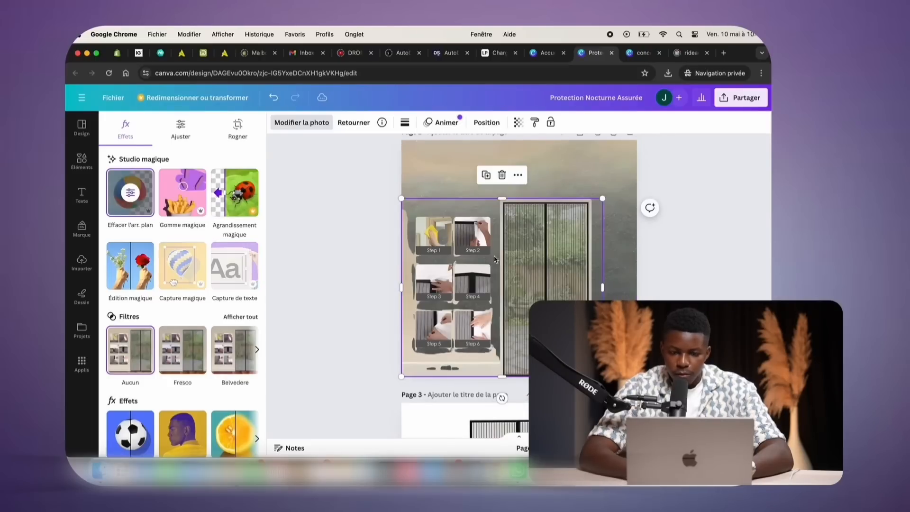
left_click_drag(502, 257, 513, 246)
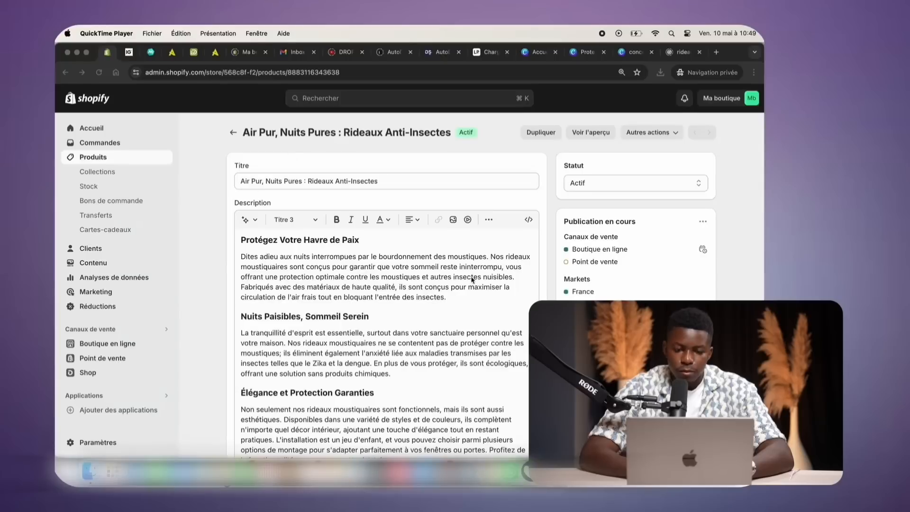
Insert the Protection Nocturne Assurée image after the first paragraph, shrink it and centre it
left_click(465, 290)
left_click(458, 297)
key("Return")
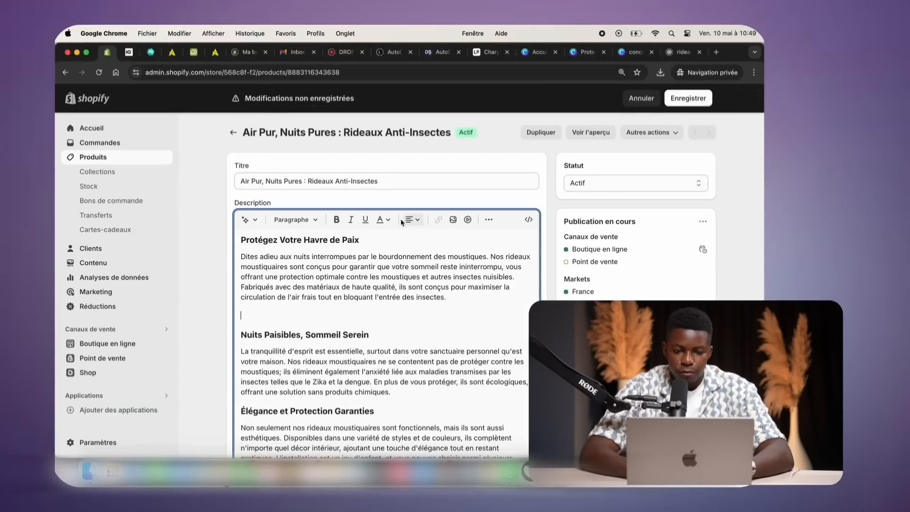
left_click(453, 219)
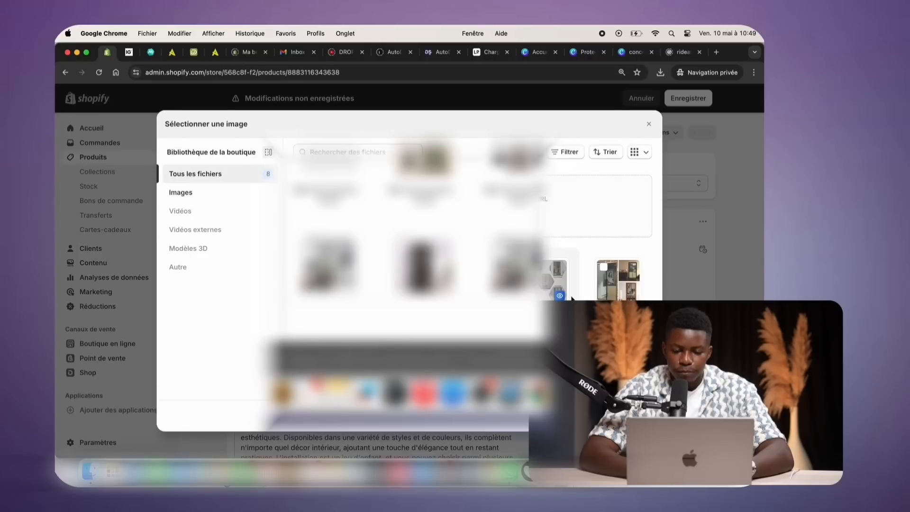
left_click(433, 199)
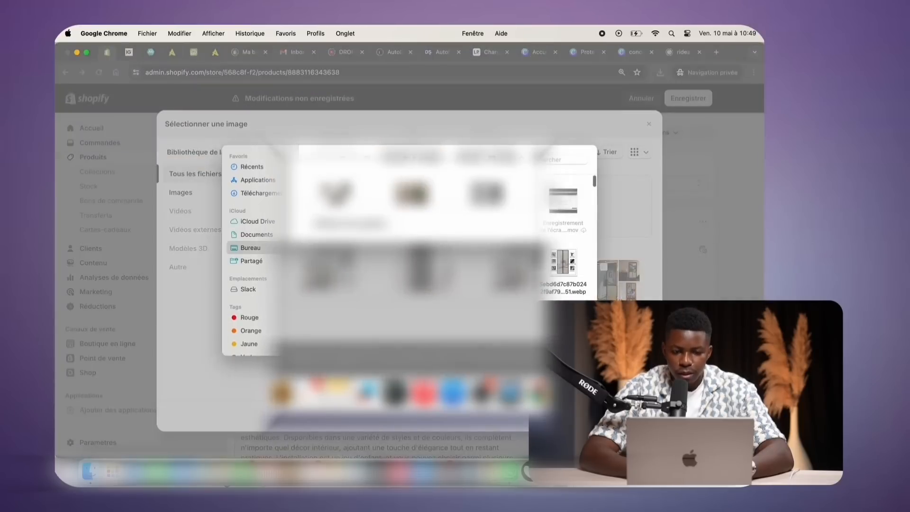
left_click(576, 345)
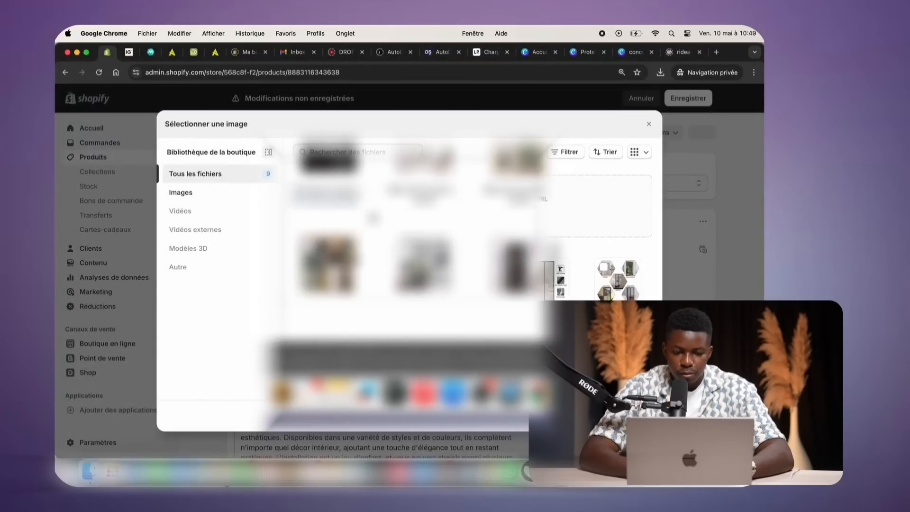
left_click(639, 416)
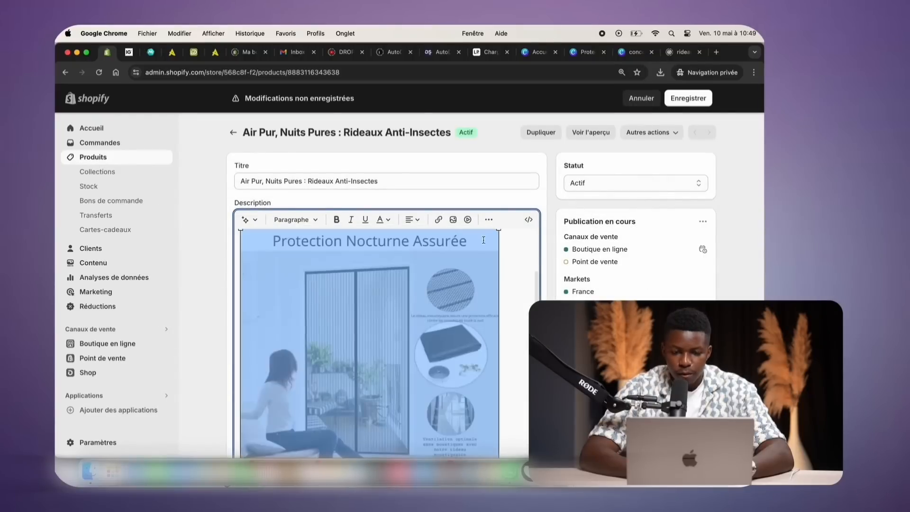
scroll(491, 246, "up", 1)
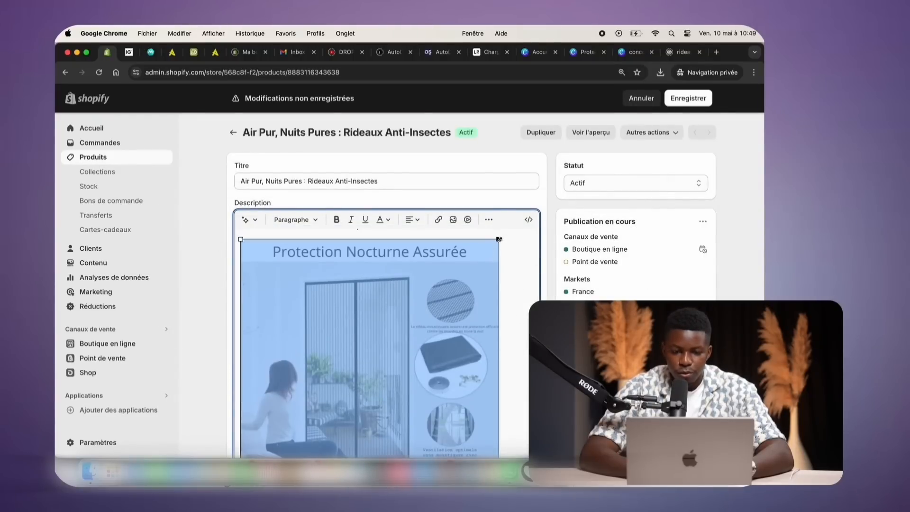
left_click_drag(499, 239, 438, 247)
left_click(412, 220)
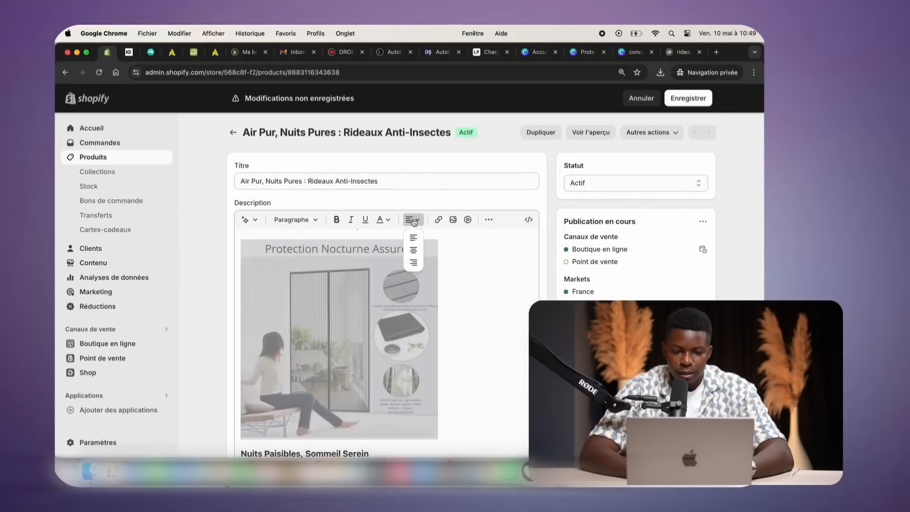
left_click(413, 253)
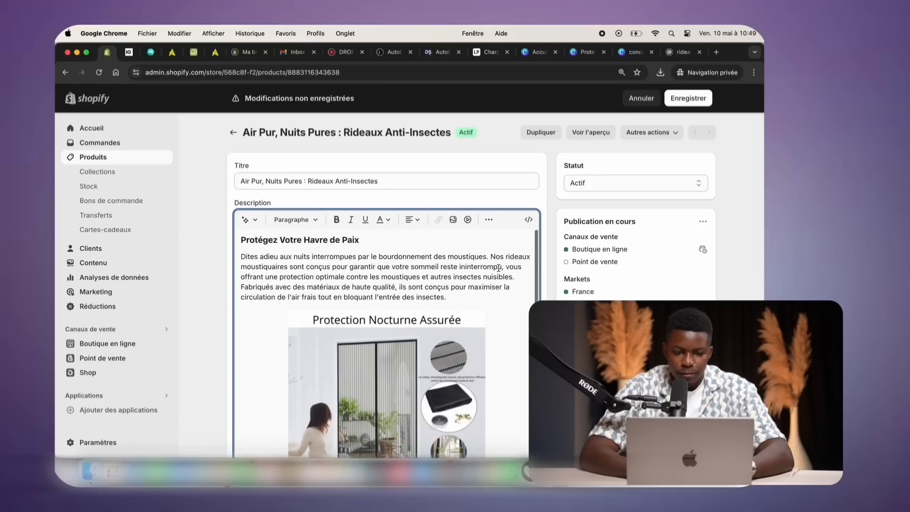
Insert the curtain-features image before the 'Élégance et Protection Garanties' section
scroll(498, 268, "down", 5)
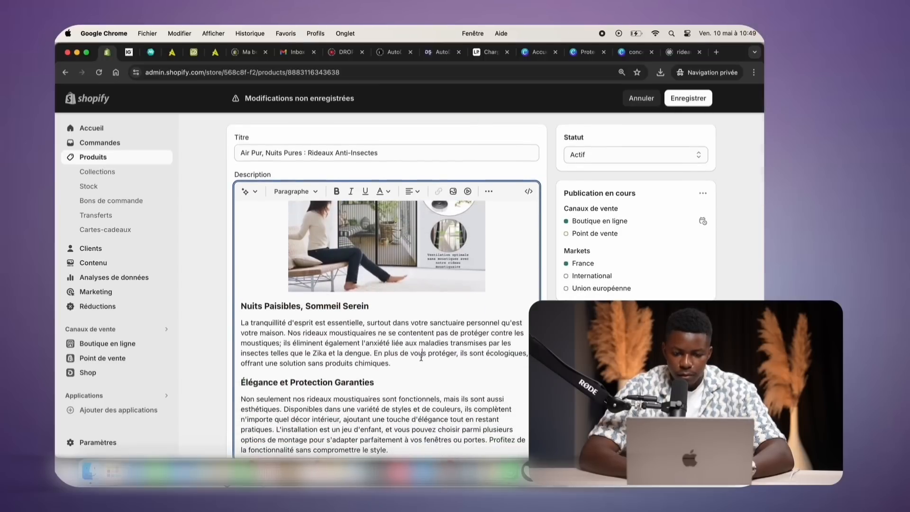
left_click(418, 359)
key("Return")
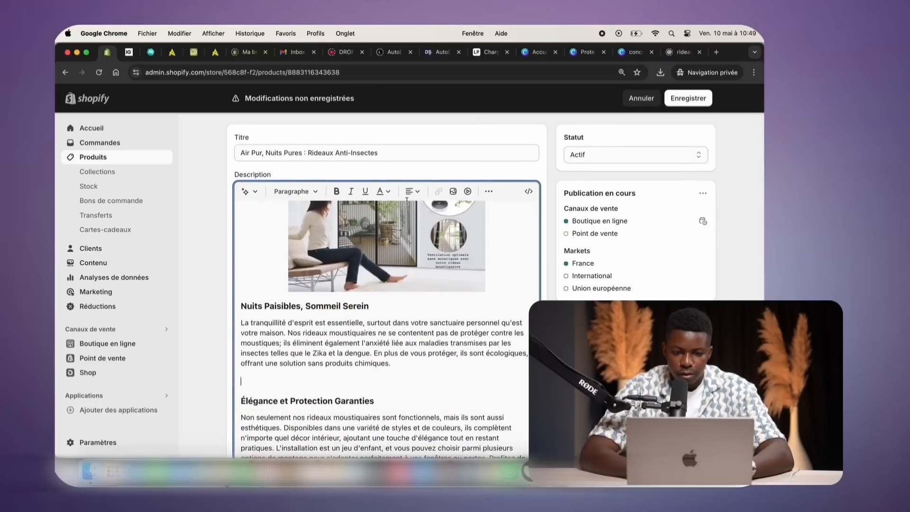
left_click(453, 191)
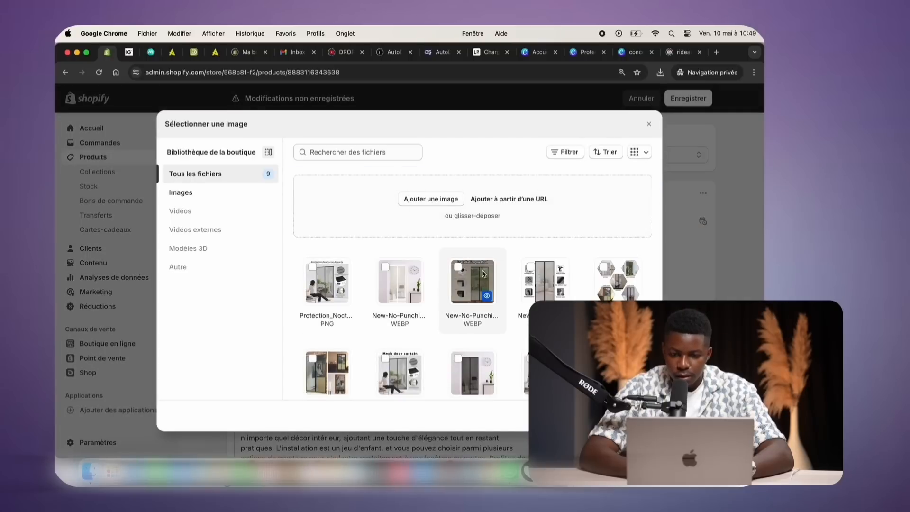
left_click(640, 415)
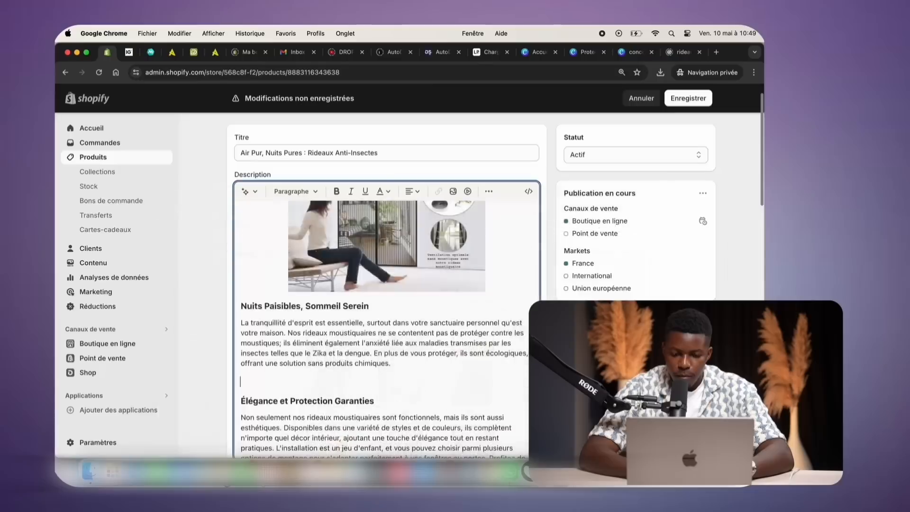
Add an empty line at the end of the description for another image
scroll(456, 297, "down", 2)
scroll(456, 298, "down", 1)
scroll(455, 297, "down", 3)
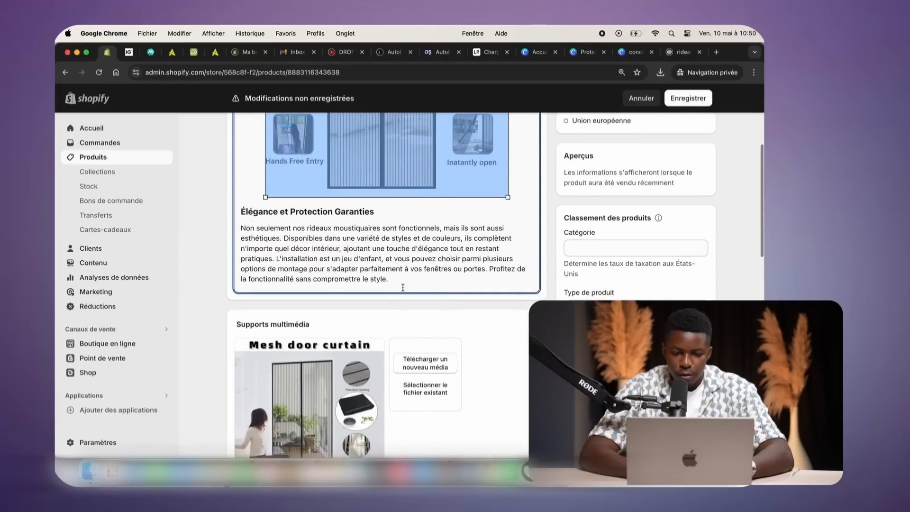
left_click(464, 283)
key("Return")
scroll(231, 294, "up", 4)
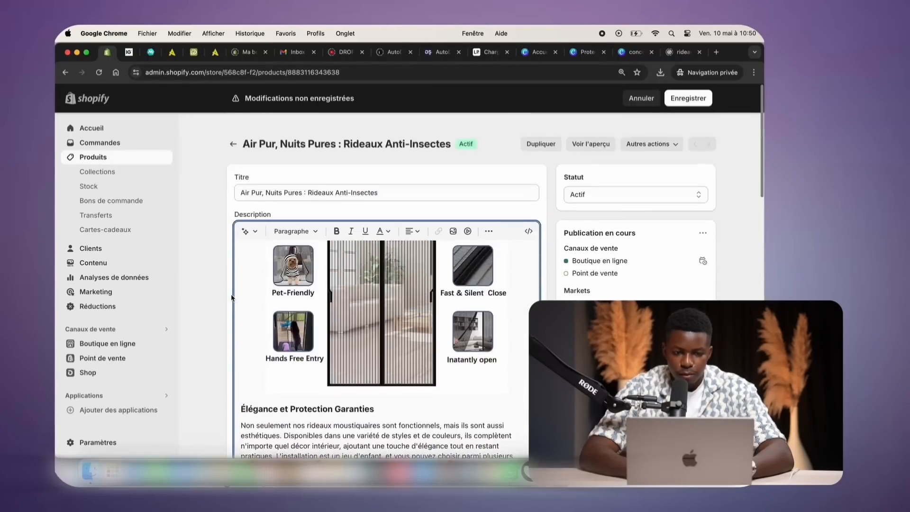
left_click(451, 221)
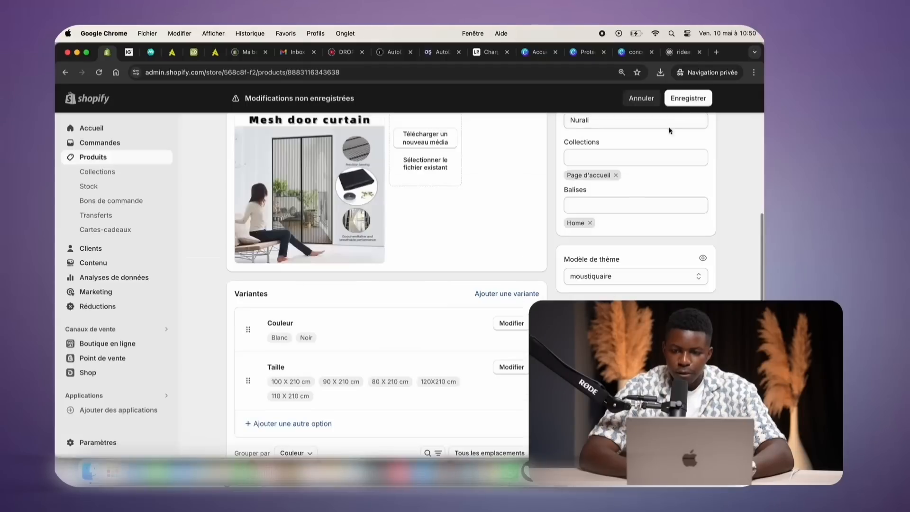
Save the product and preview its page on the storefront
left_click(688, 98)
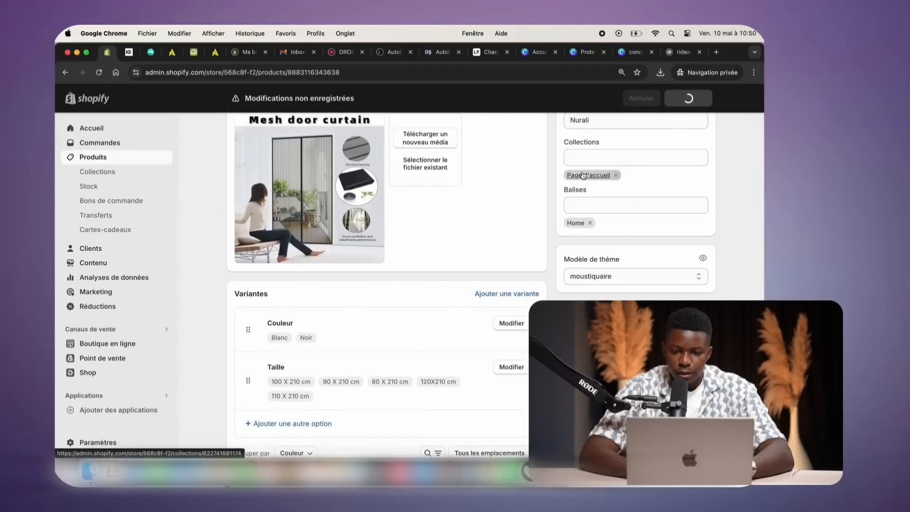
scroll(580, 164, "up", 10)
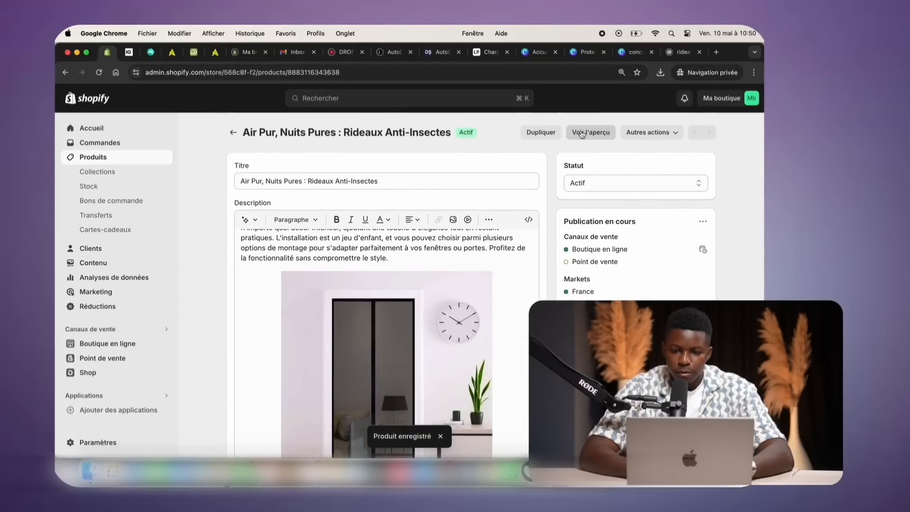
left_click(582, 134)
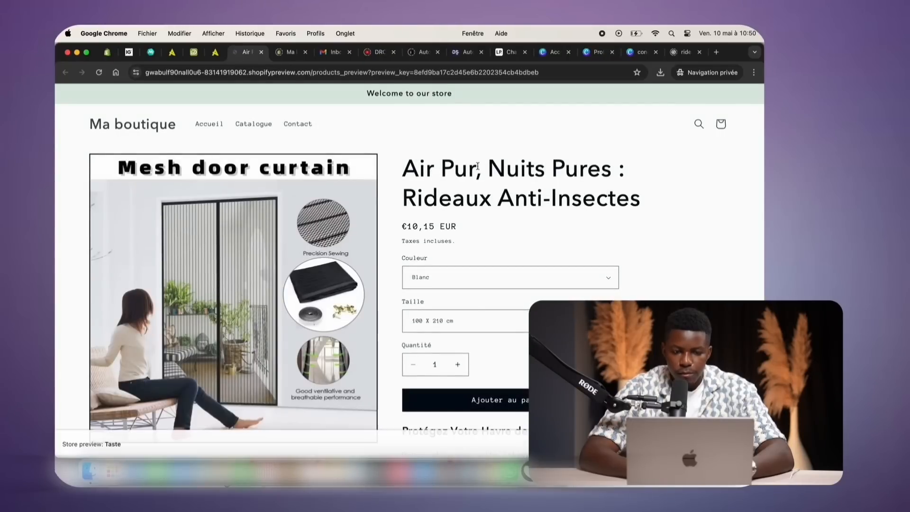
scroll(474, 164, "down", 15)
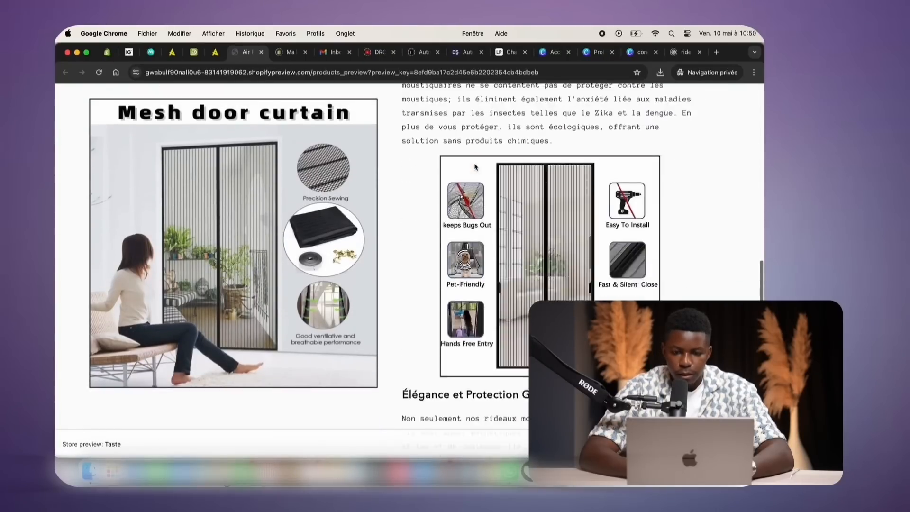
scroll(476, 166, "down", 10)
scroll(469, 162, "up", 20)
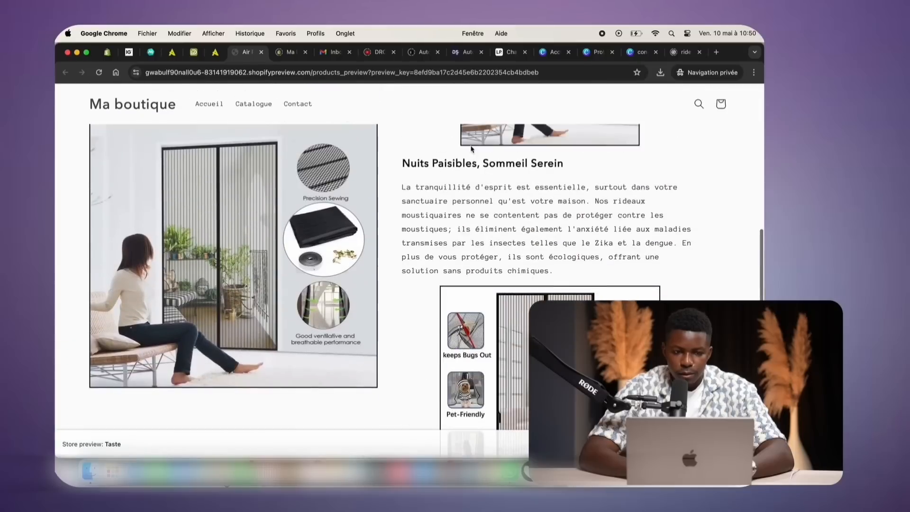
Close the storefront preview and return to the product's Variantes section
key("super+w")
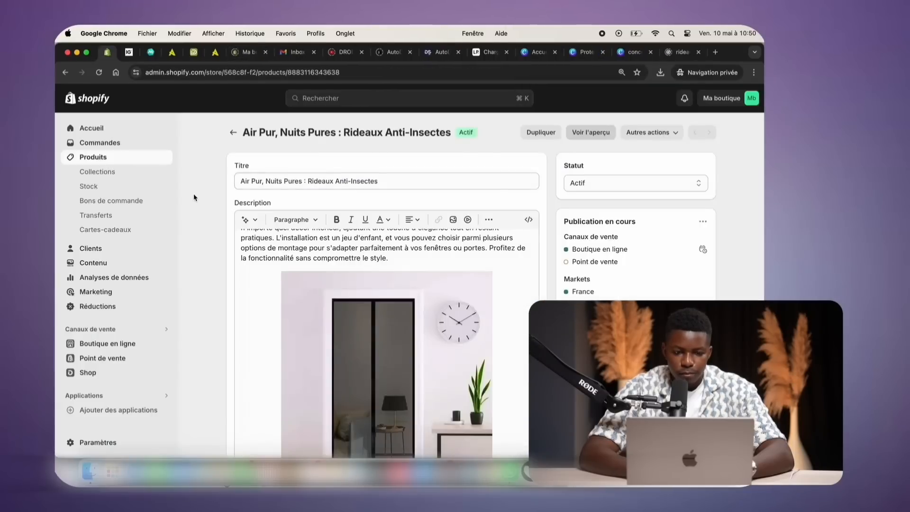
scroll(193, 194, "down", 5)
scroll(193, 197, "down", 5)
scroll(194, 197, "up", 2)
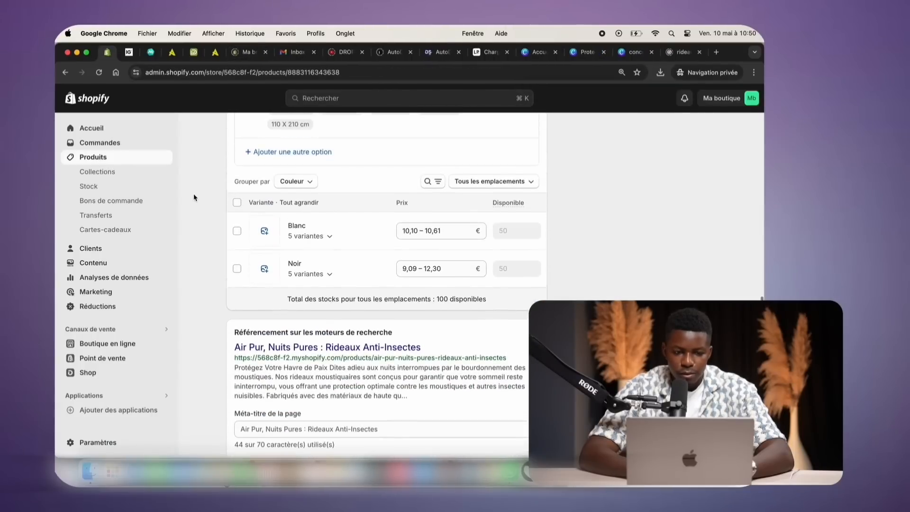
Bulk-edit all ten Blanc and Noir variants to a price of 29,99 € and save
left_click(236, 205)
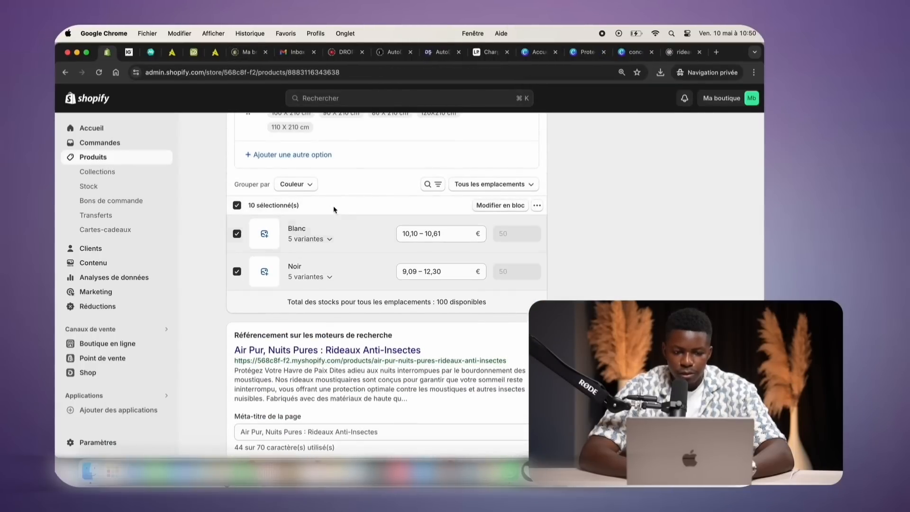
left_click(518, 206)
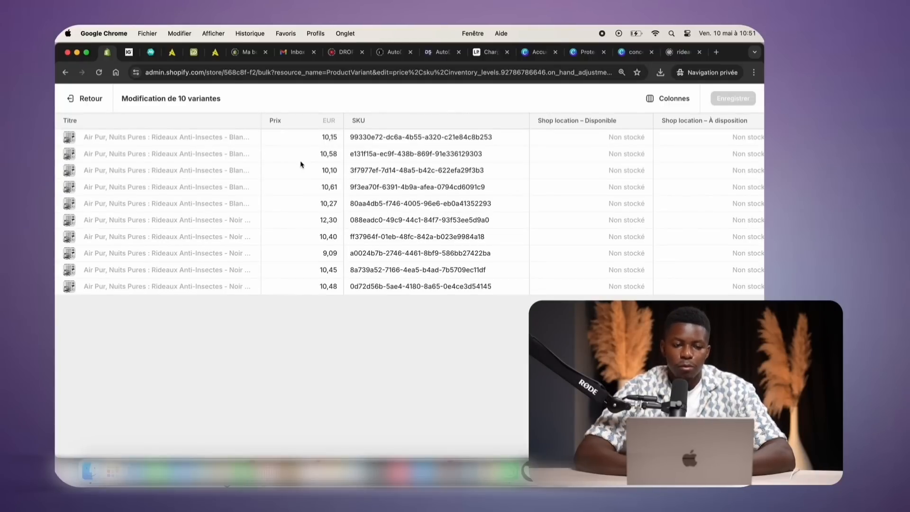
left_click(326, 140)
type("29")
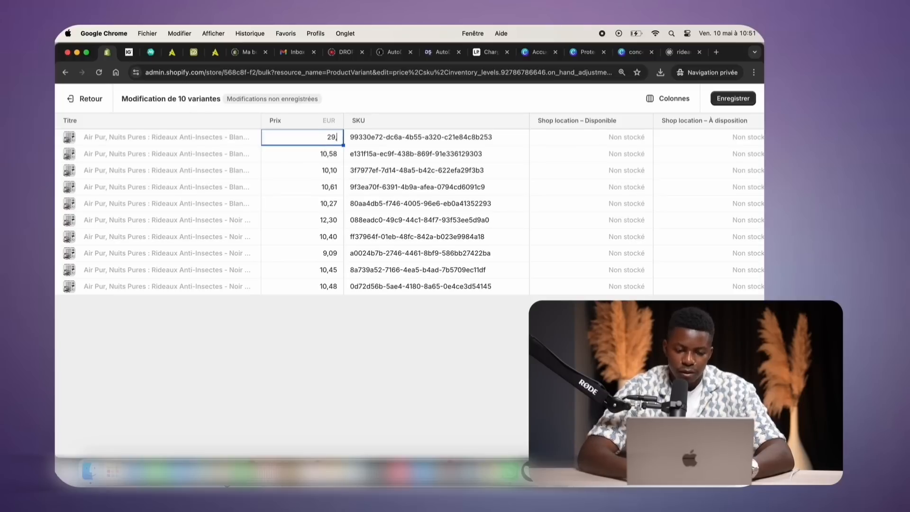
type(",99")
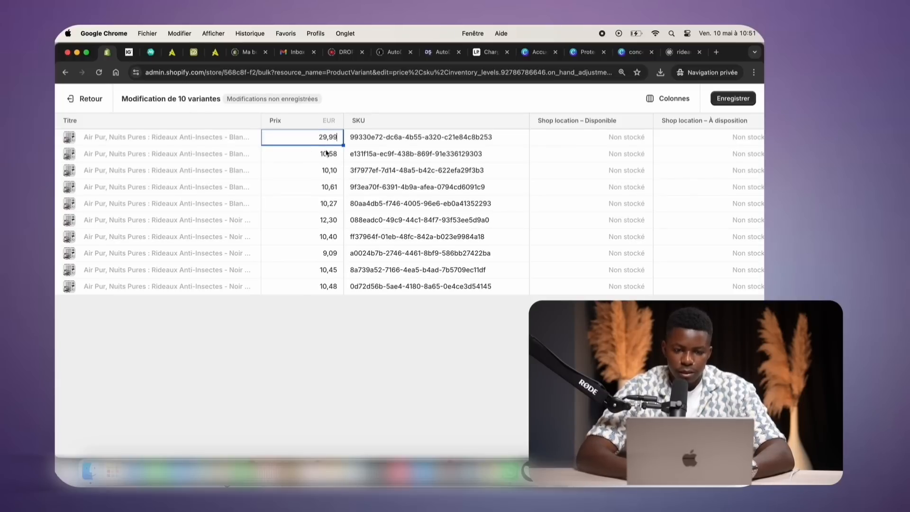
left_click_drag(338, 248, 339, 297)
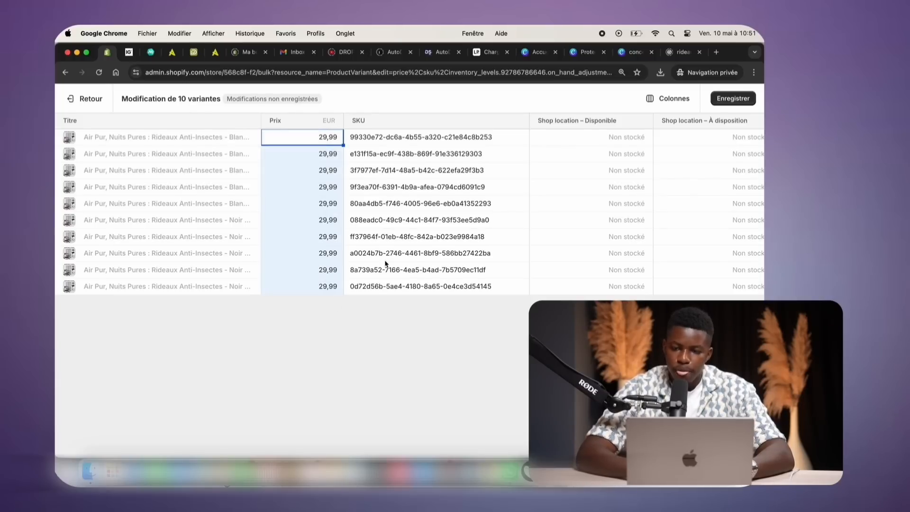
left_click(726, 95)
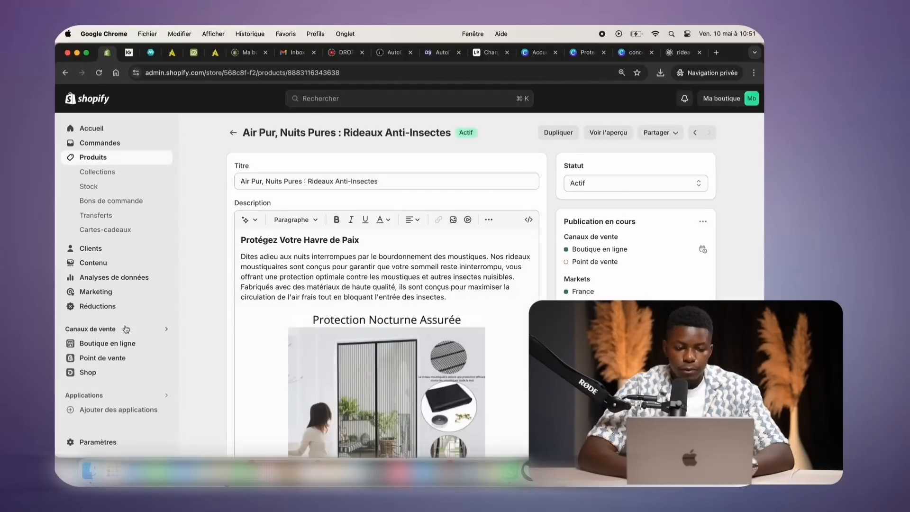
Replace the announcement bar text with 'Livraison gratuite cette semaine' and save the theme
left_click(103, 343)
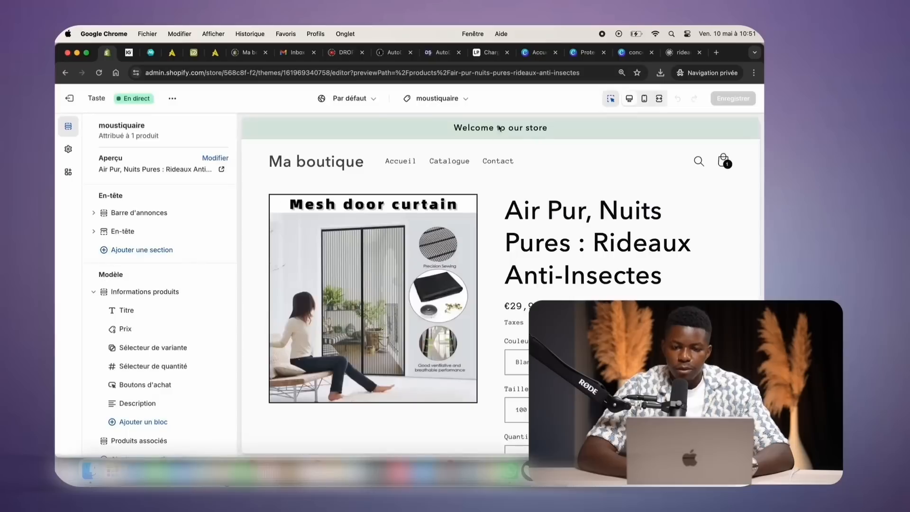
left_click(482, 125)
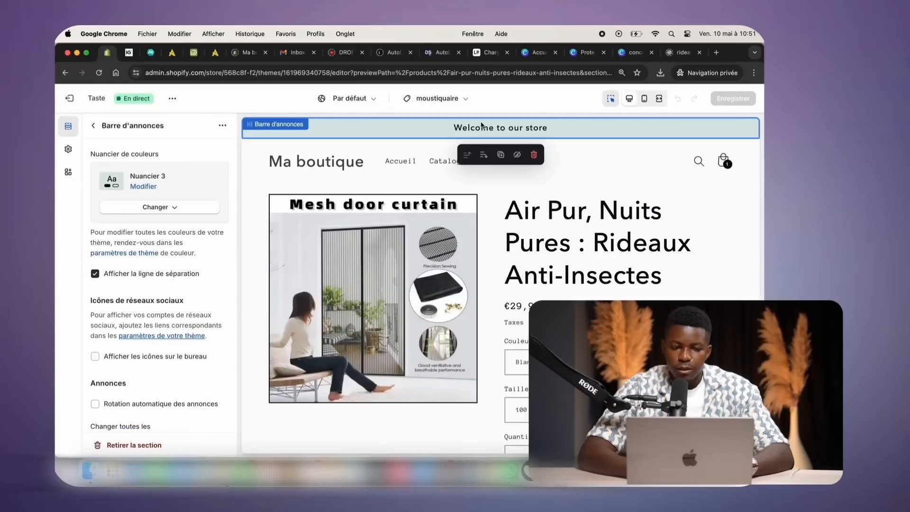
left_click(100, 133)
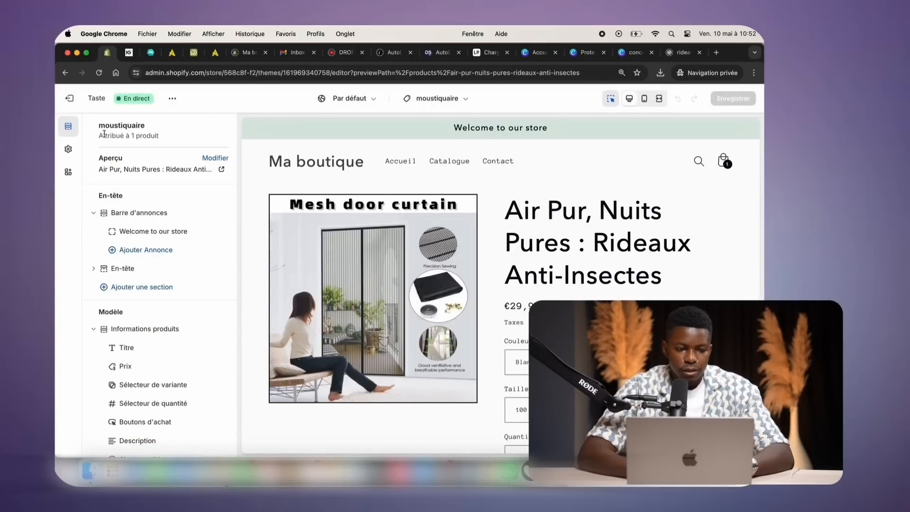
left_click(145, 232)
triple_click(156, 169)
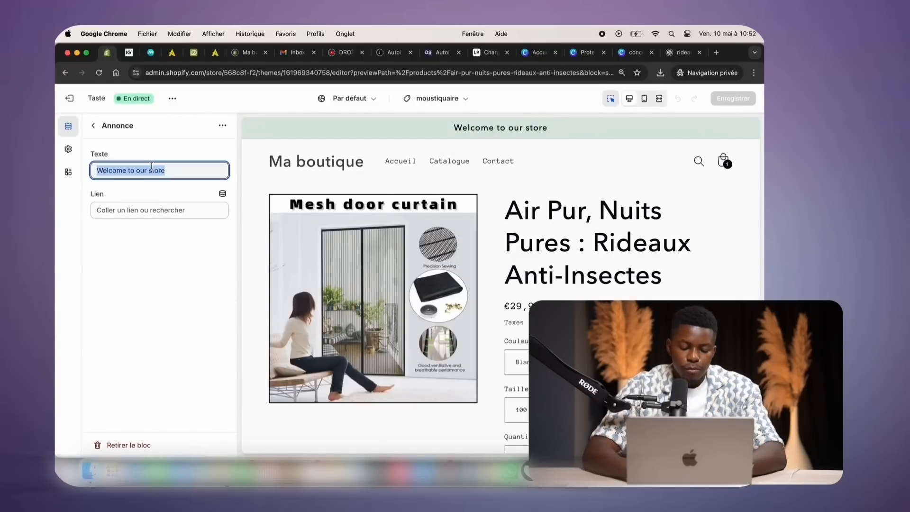
type("Livra")
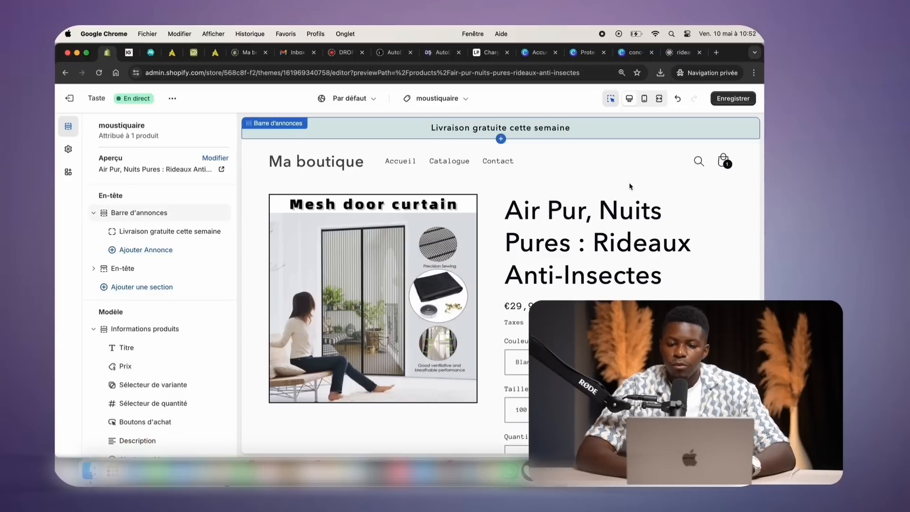
left_click(732, 102)
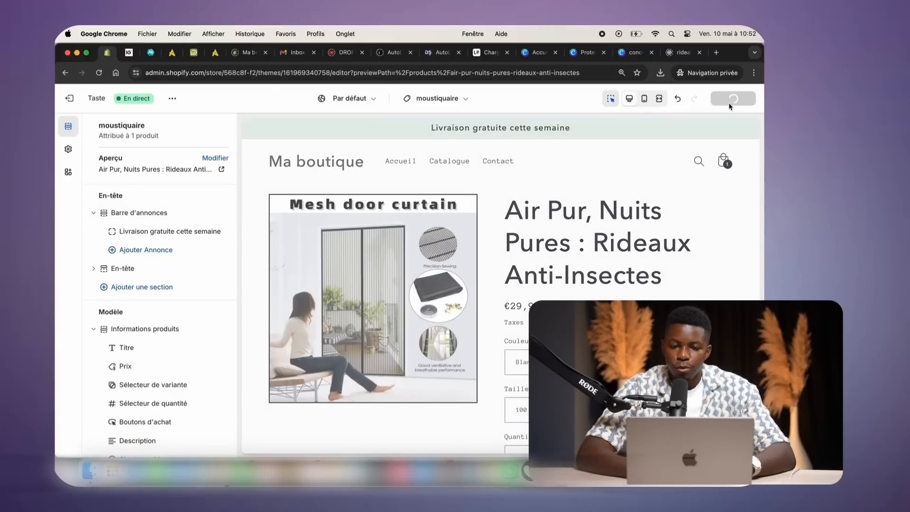
left_click(635, 105)
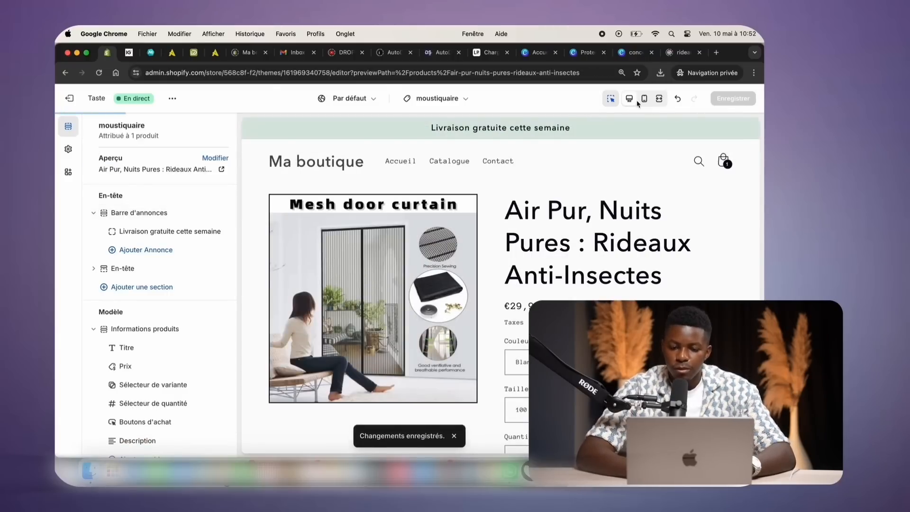
Select the footer's subscribe heading text and bring the ChatGPT window forward
scroll(565, 254, "down", 3)
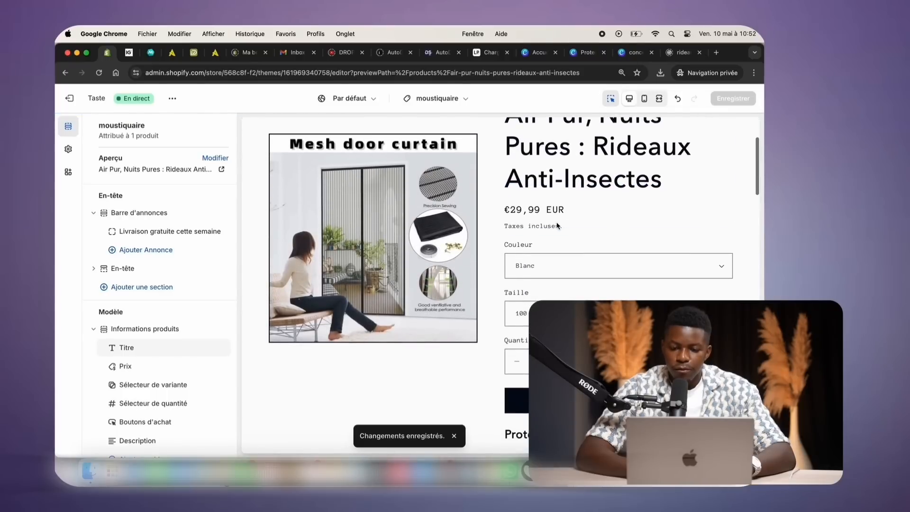
scroll(557, 226, "down", 10)
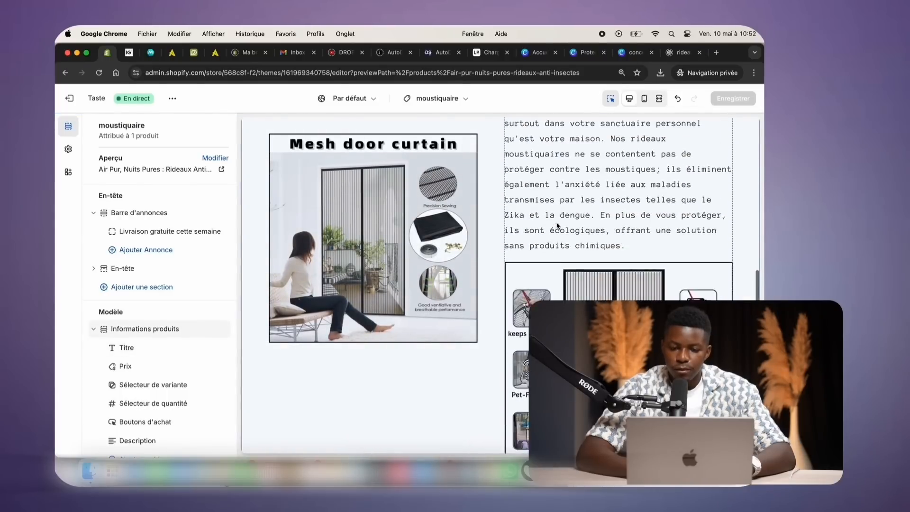
scroll(558, 226, "down", 10)
scroll(558, 226, "up", 15)
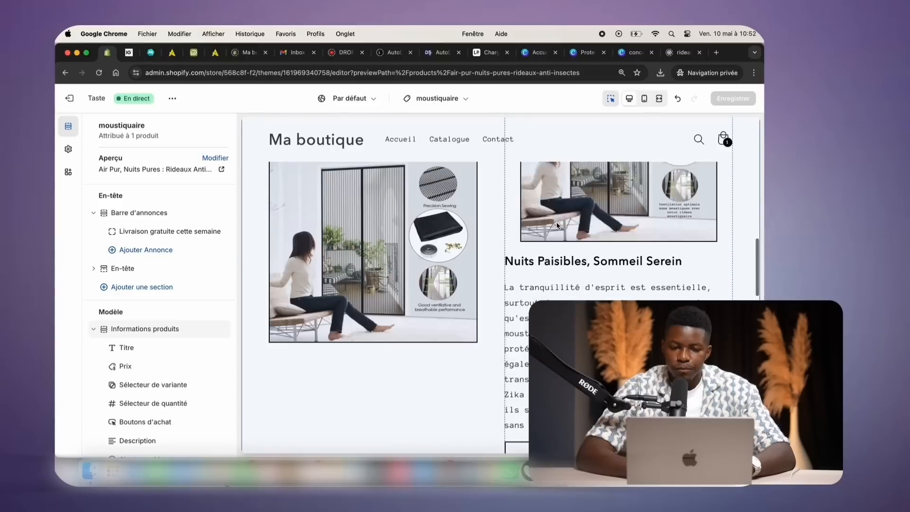
scroll(558, 226, "up", 5)
scroll(199, 293, "down", 5)
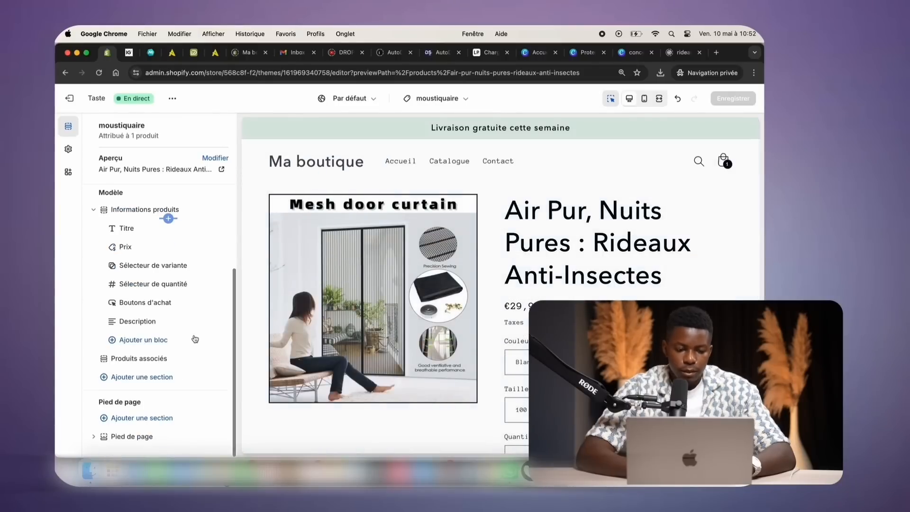
left_click(147, 435)
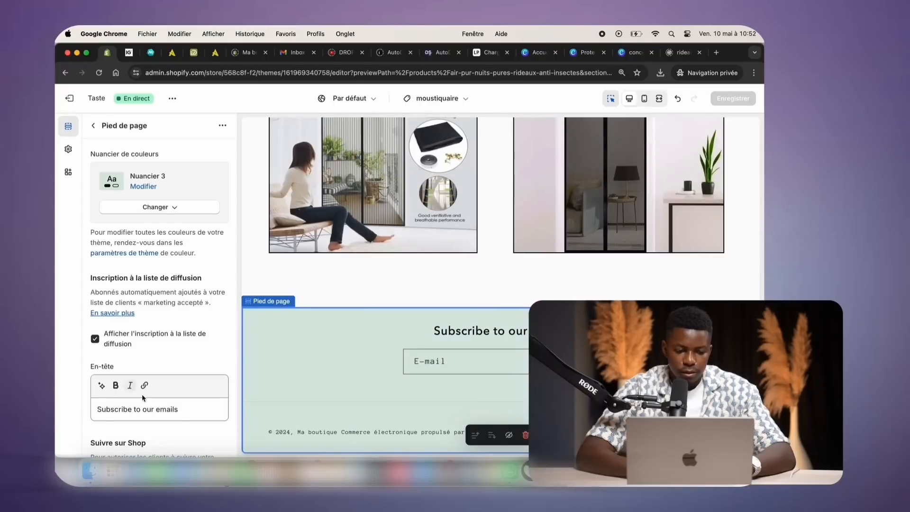
left_click(158, 407)
key("super+a")
key("super+c")
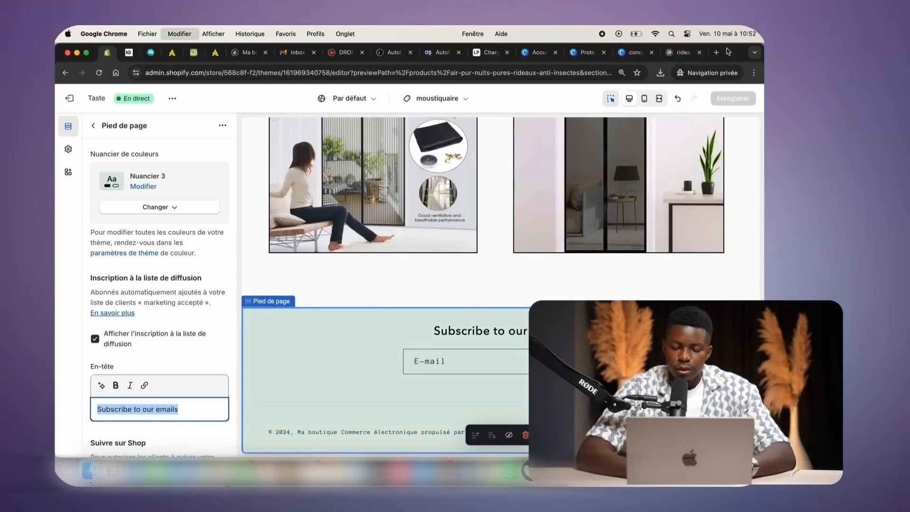
left_click_drag(728, 51, 731, 129)
left_click_drag(700, 99, 700, 47)
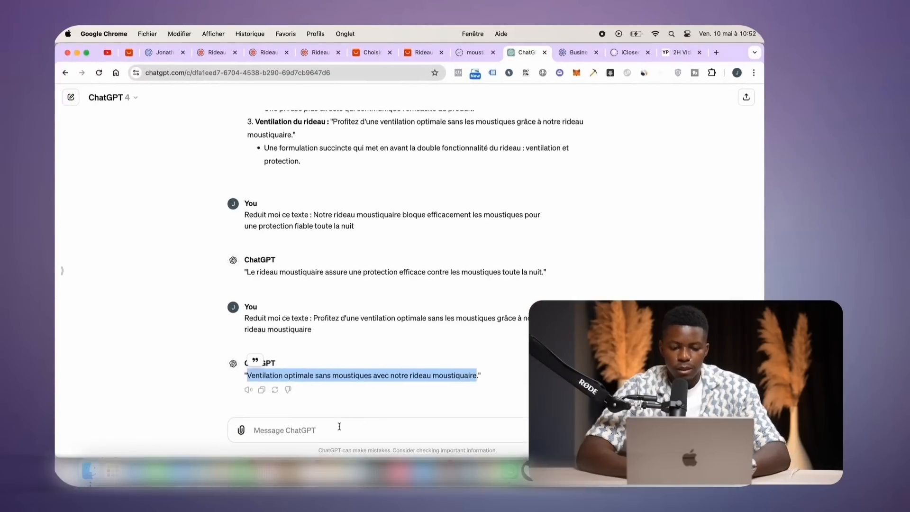
Have ChatGPT translate the footer heading, copy 'Abonnez-vous à nos emails.', and return to Shopify
left_click(337, 428)
type("Traduit mo")
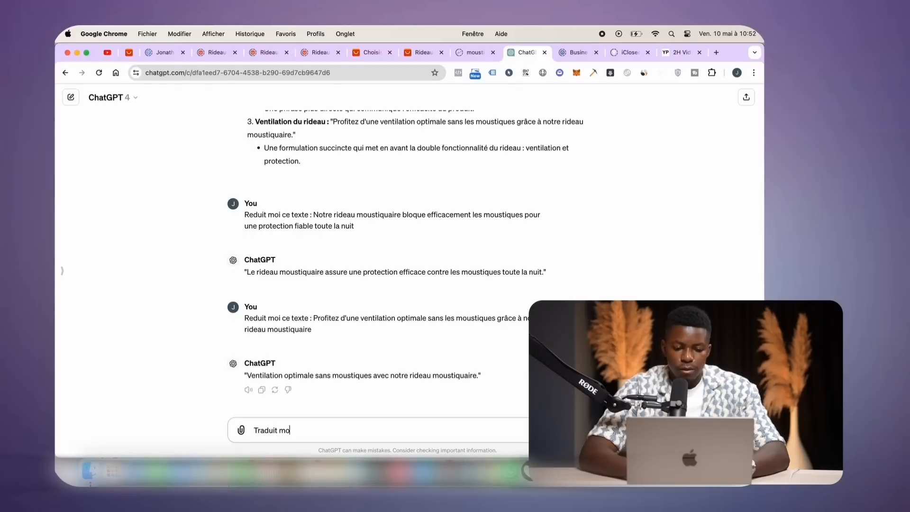
type("i ce texte :")
key("super+v")
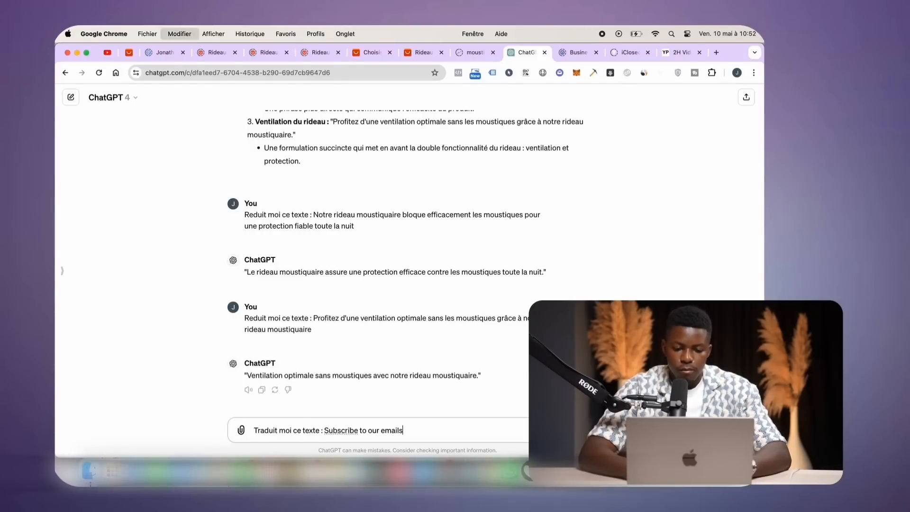
key("Return")
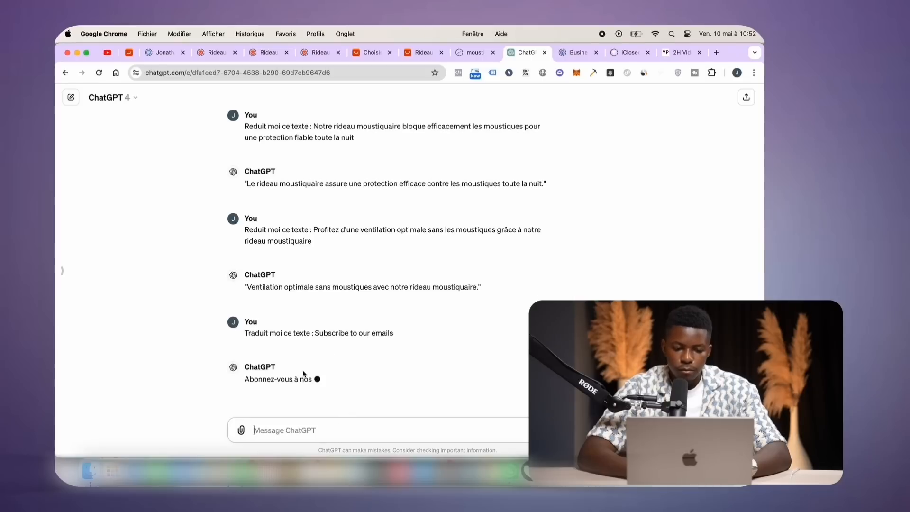
triple_click(280, 371)
key("super+c")
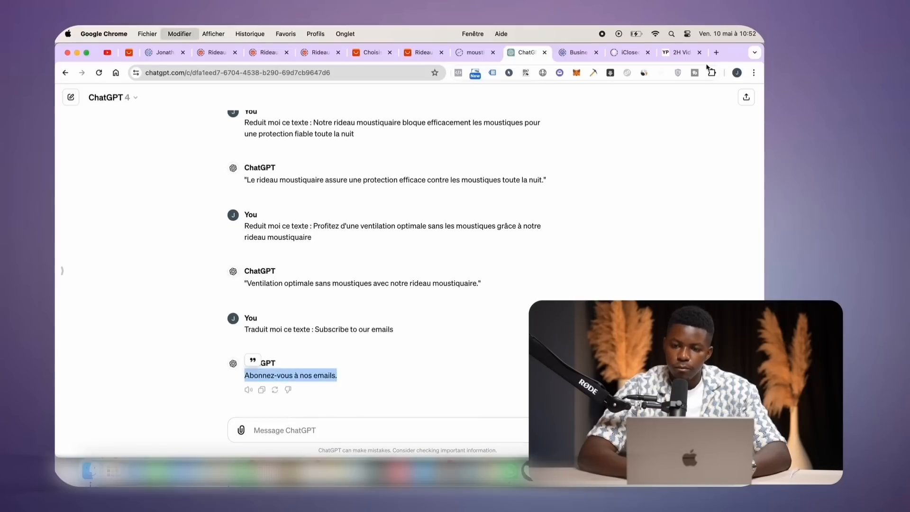
left_click_drag(732, 54, 648, 85)
double_click(725, 120)
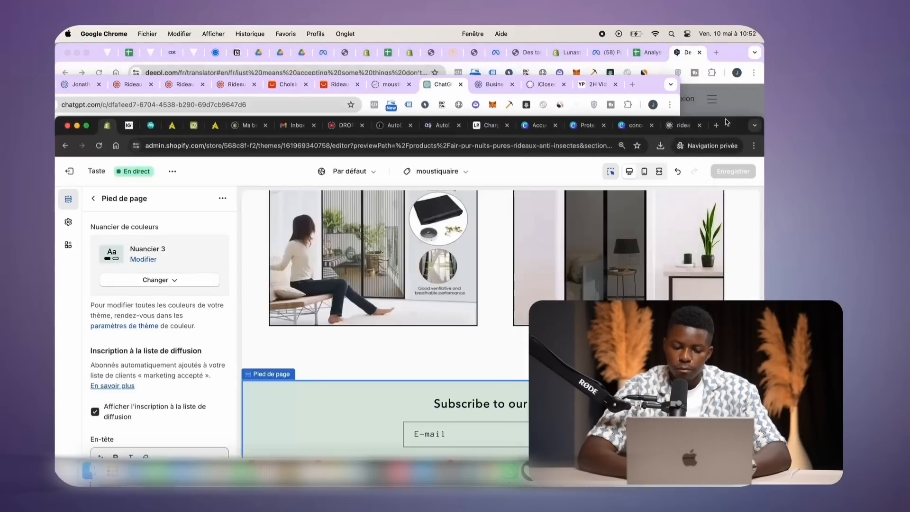
key("super+v")
key("BackSpace")
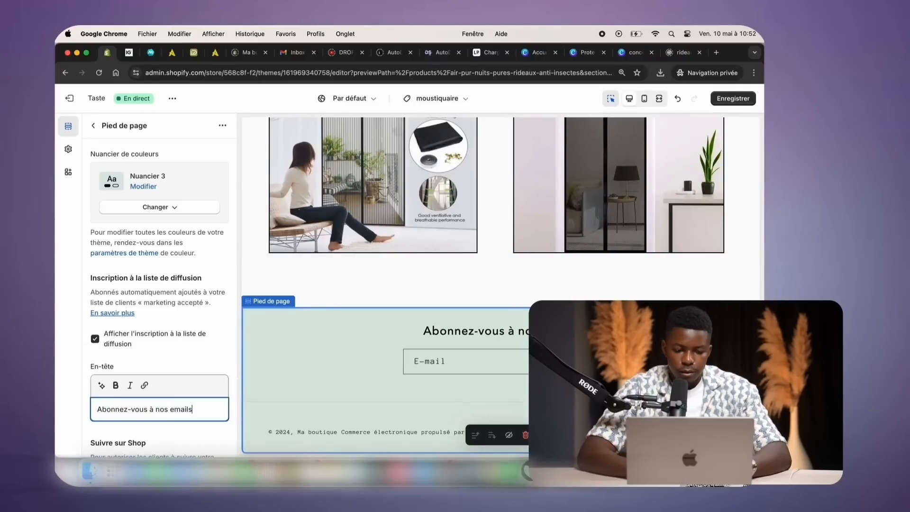
scroll(583, 185, "up", 2)
scroll(582, 185, "up", 1)
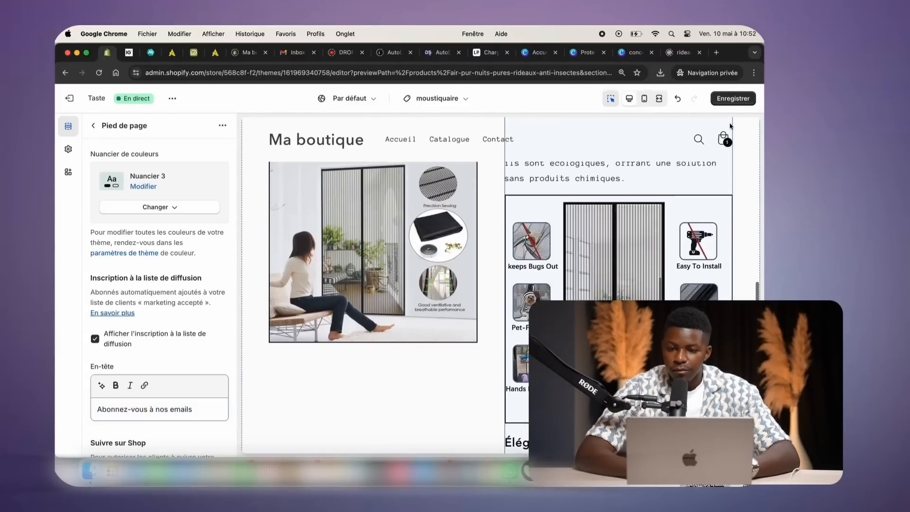
left_click(732, 99)
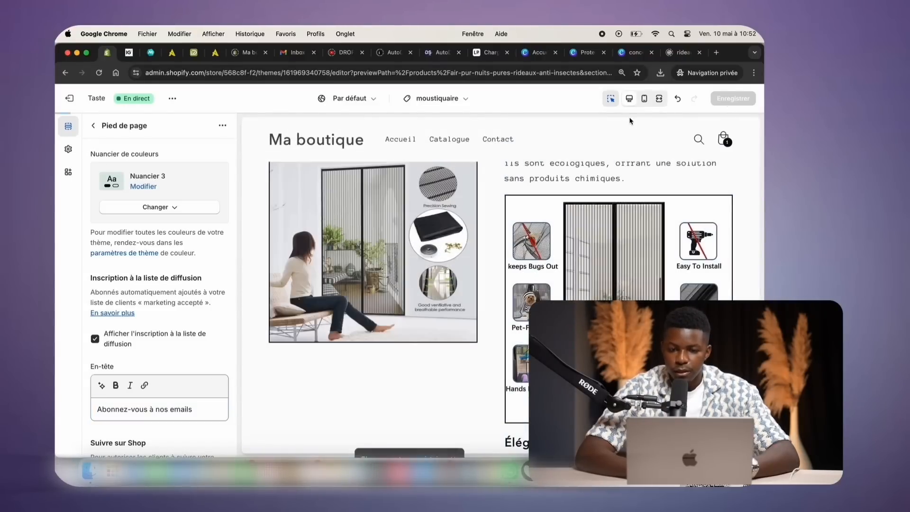
left_click(644, 103)
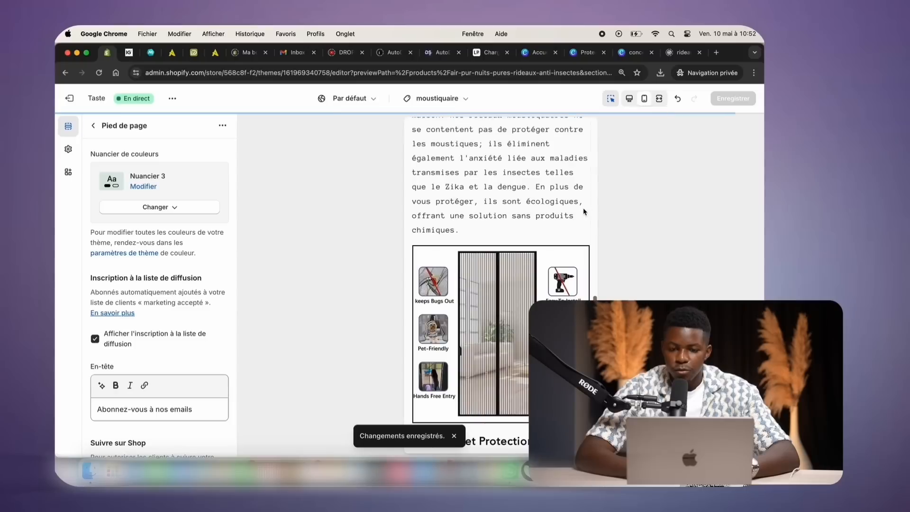
scroll(583, 207, "up", 2)
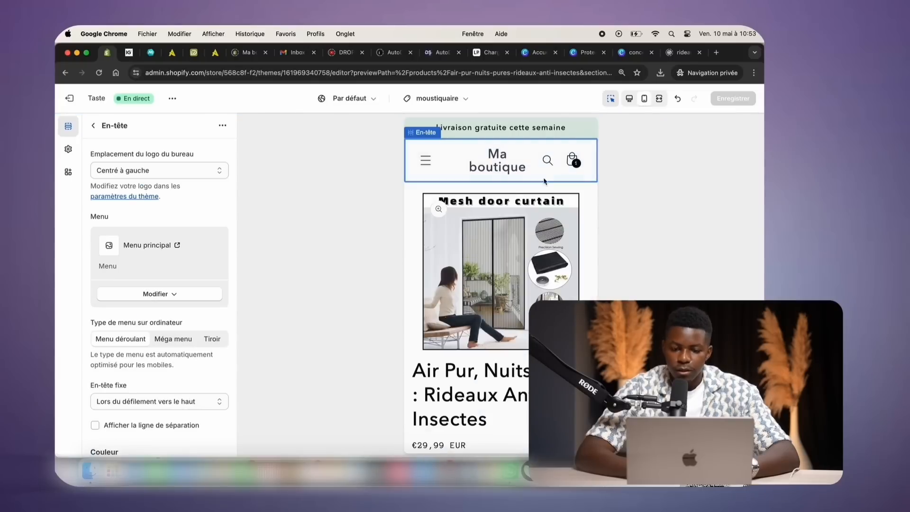
scroll(496, 248, "down", 1)
scroll(496, 248, "down", 15)
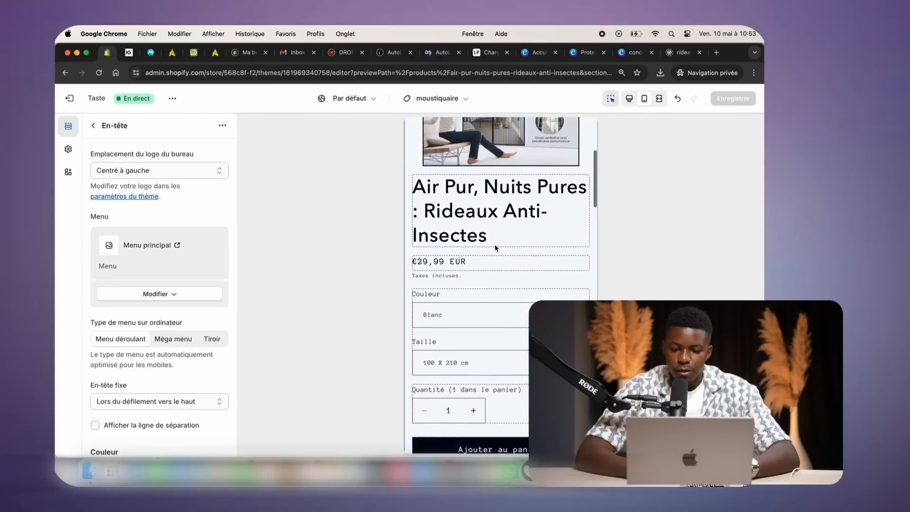
scroll(495, 248, "down", 10)
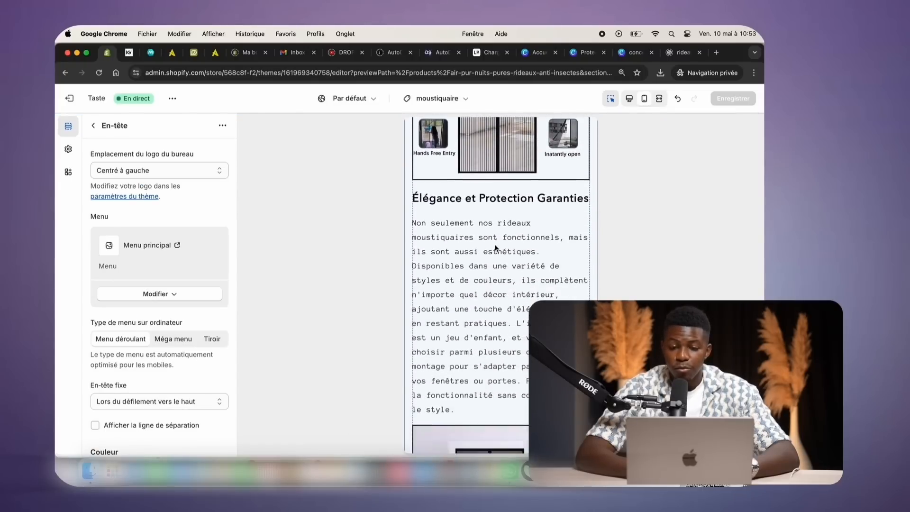
scroll(496, 247, "up", 20)
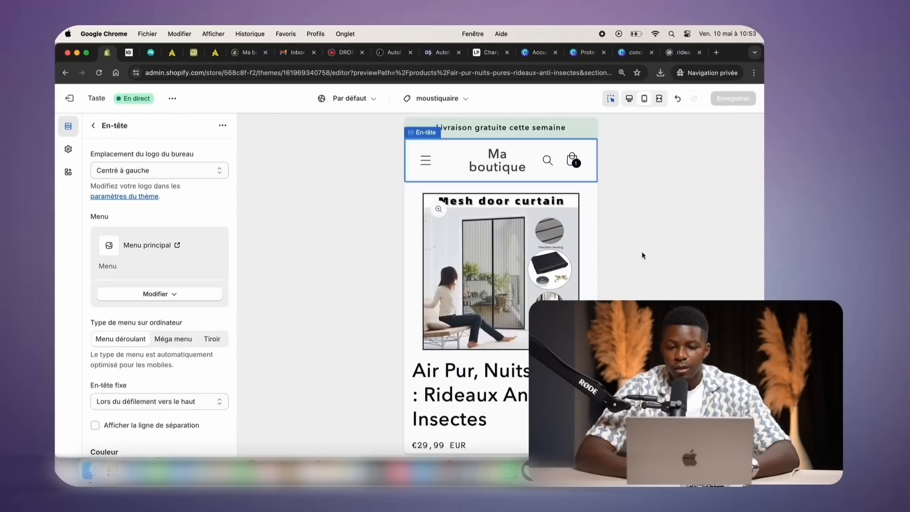
scroll(496, 248, "down", 8)
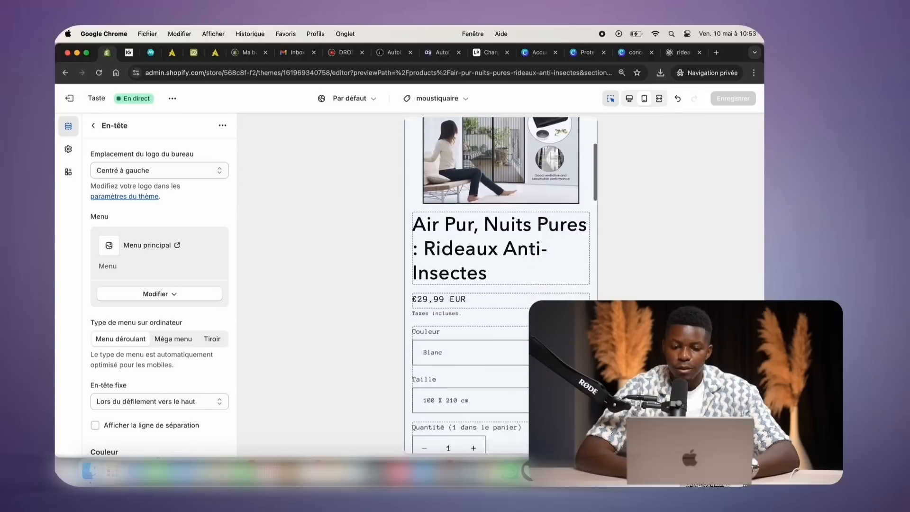
scroll(496, 248, "up", 8)
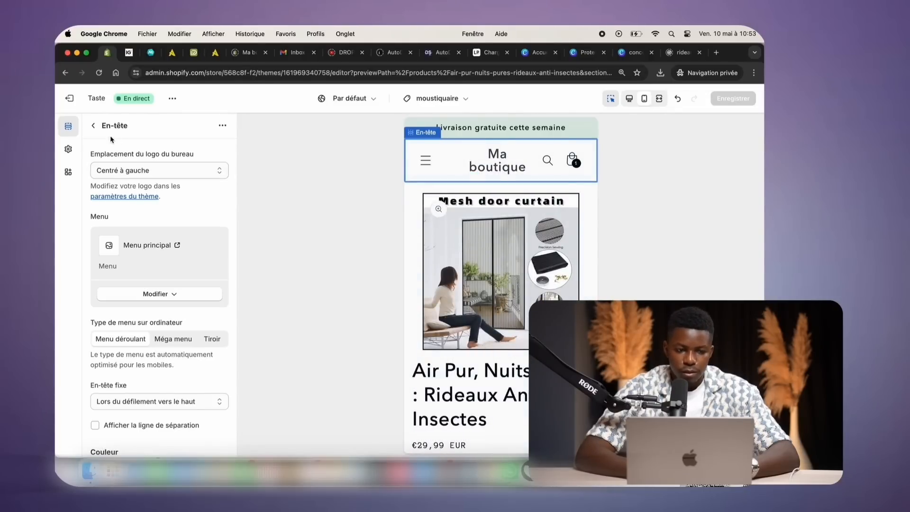
Download the concepta. Nurali Branding logo from Recents as a transparent-background PNG
left_click(94, 126)
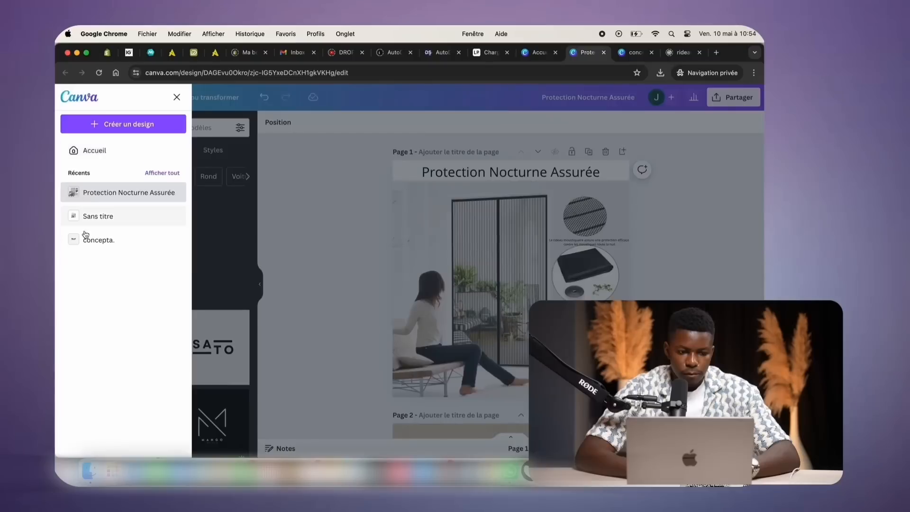
left_click(84, 239)
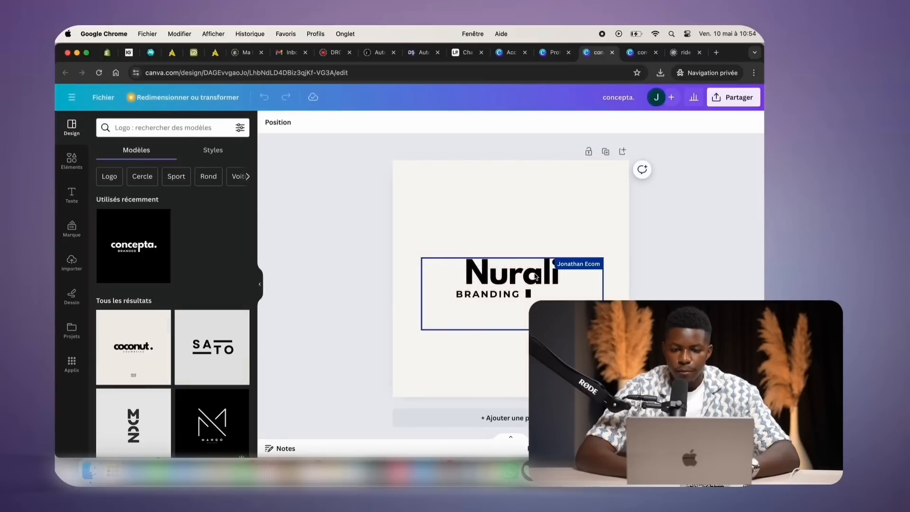
left_click(725, 98)
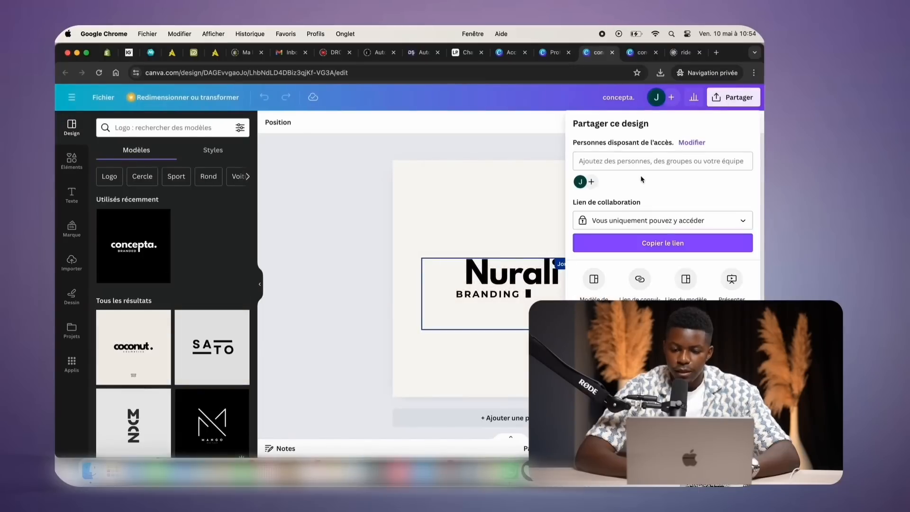
left_click(609, 333)
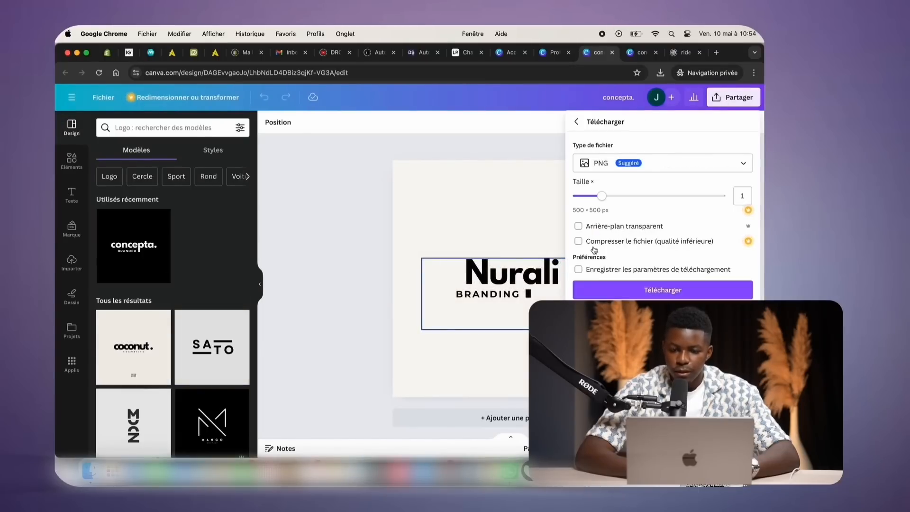
left_click(578, 226)
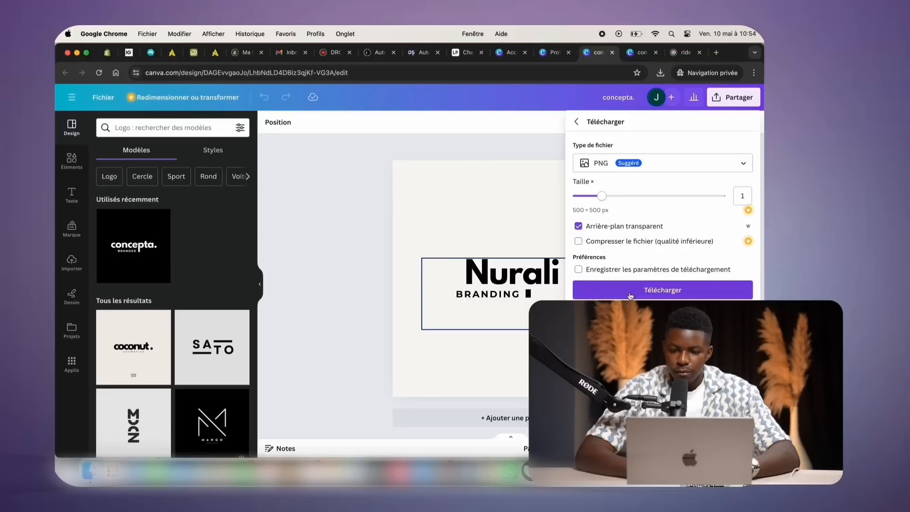
left_click(631, 293)
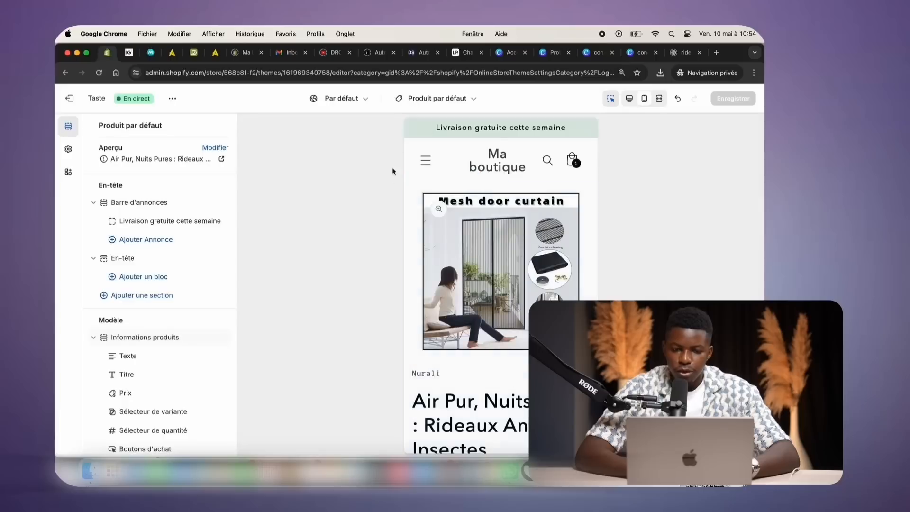
Set the store logo to the downloaded concepta PNG in the theme settings
left_click(135, 258)
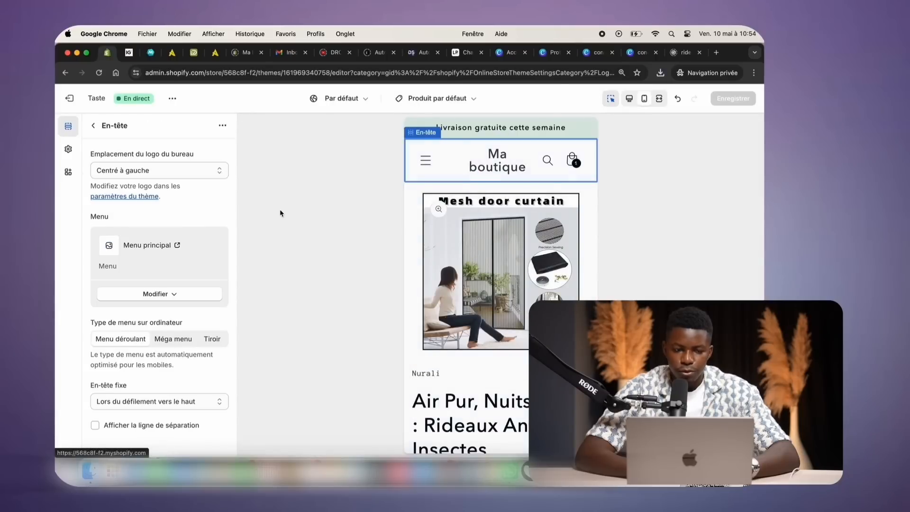
left_click(125, 197)
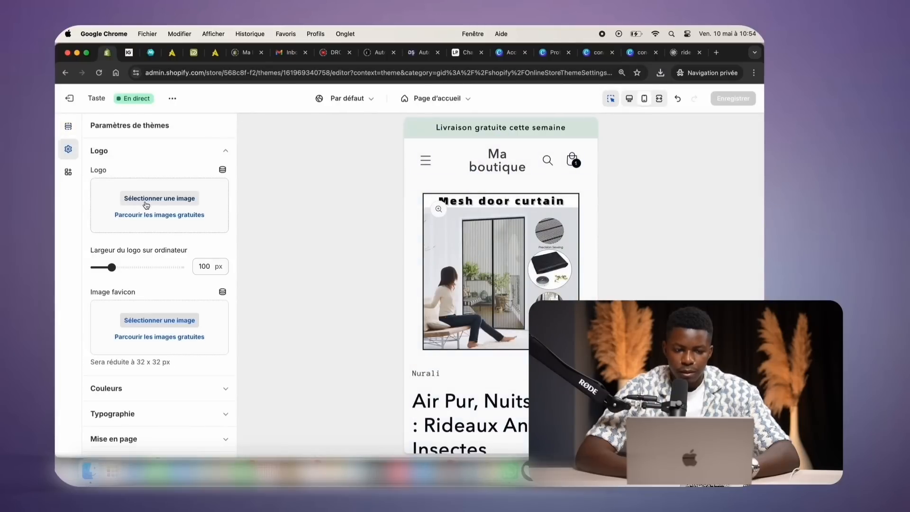
left_click(173, 199)
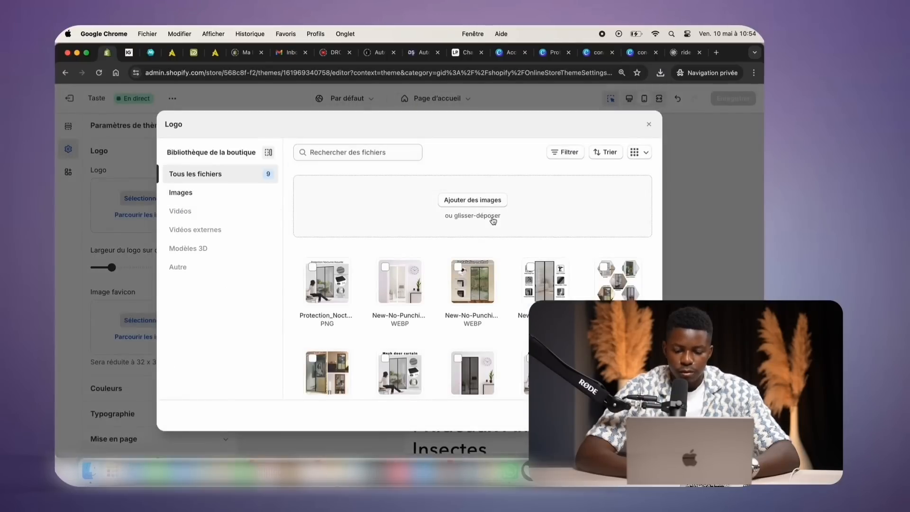
left_click(473, 198)
double_click(335, 212)
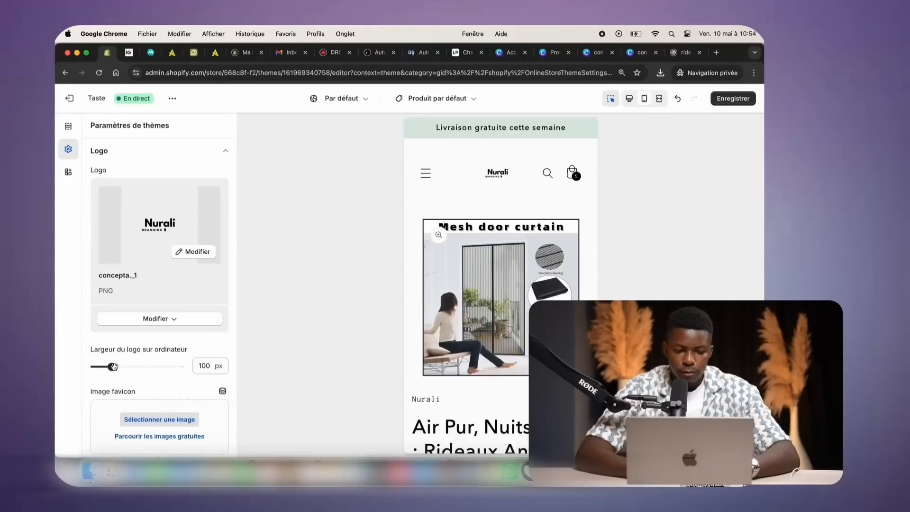
Widen the logo to 160 px, save the theme and switch the preview to desktop
left_click_drag(107, 367, 125, 367)
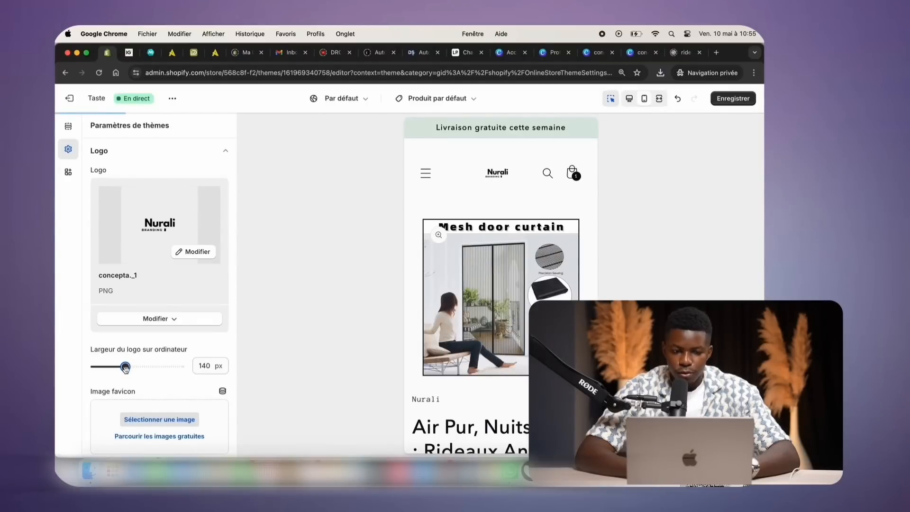
left_click_drag(132, 370, 140, 371)
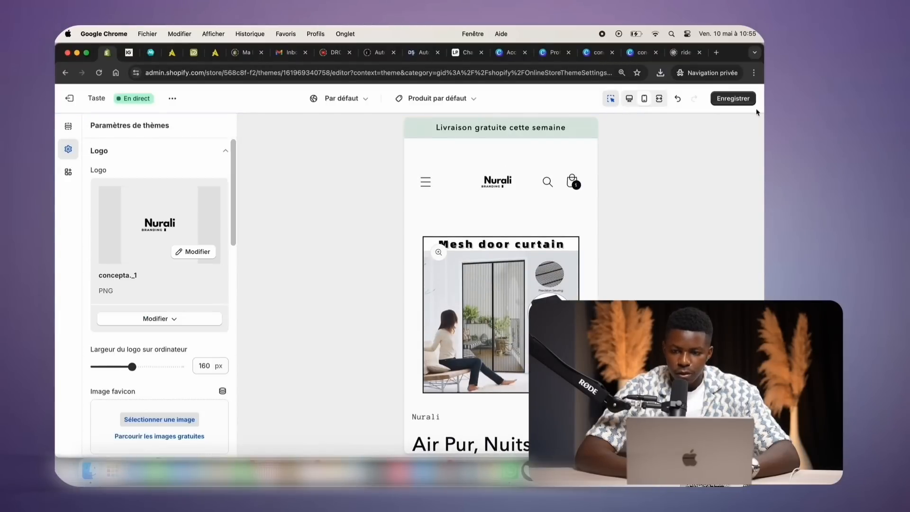
left_click(747, 104)
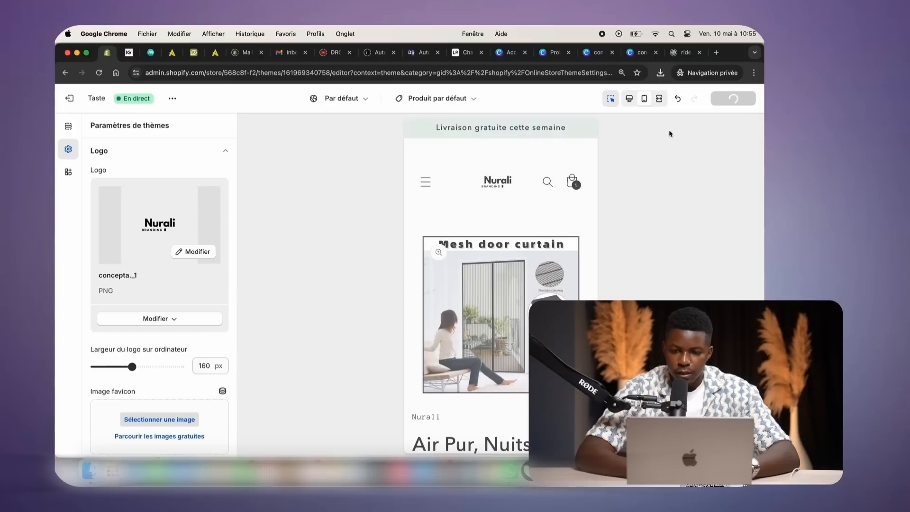
left_click(629, 99)
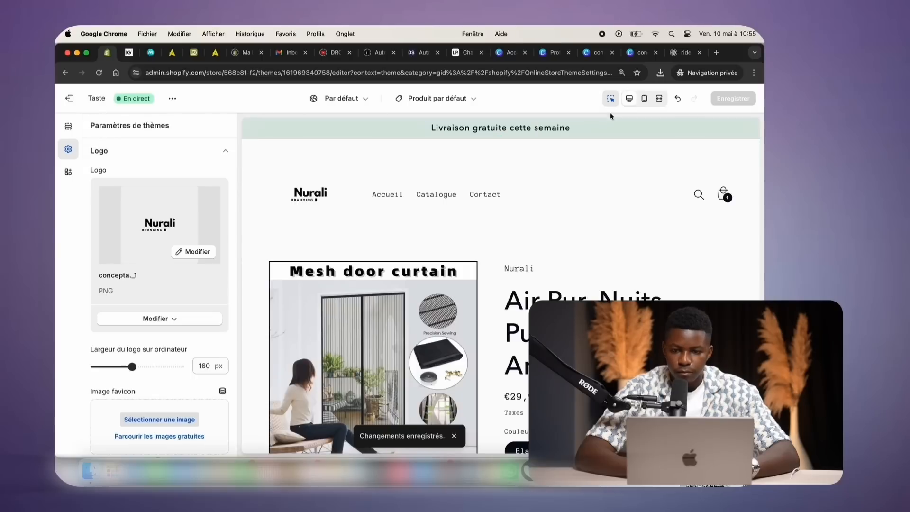
In mobile preview, uncheck 'Afficher les boutons de paiement dynamique' in the buy buttons block and save
left_click(644, 98)
scroll(539, 274, "down", 5)
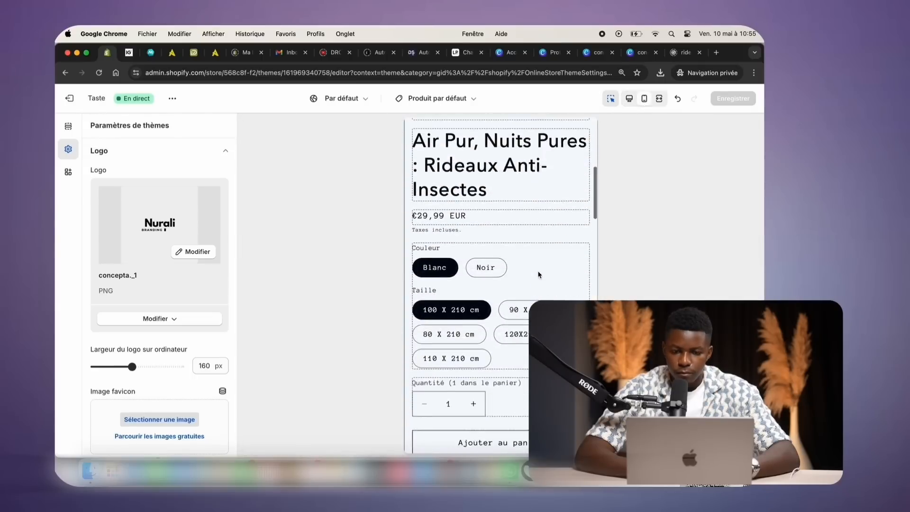
scroll(539, 274, "down", 8)
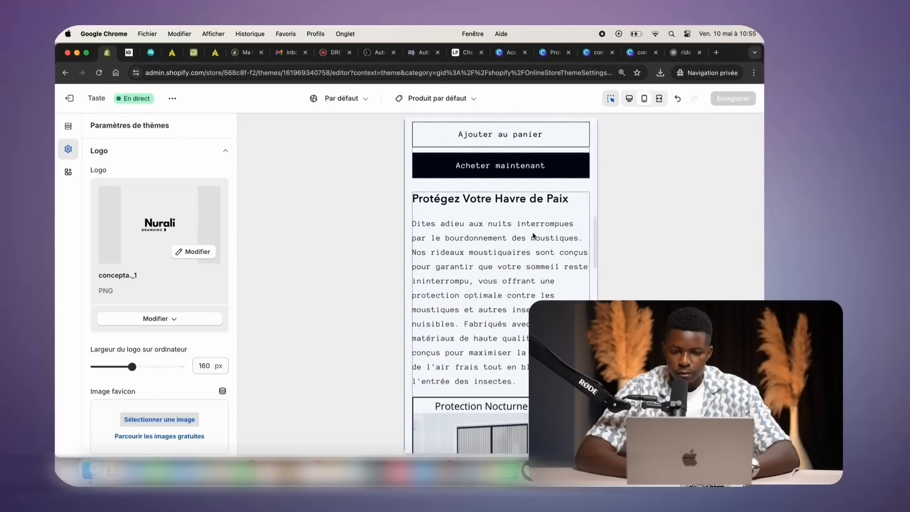
left_click(533, 170)
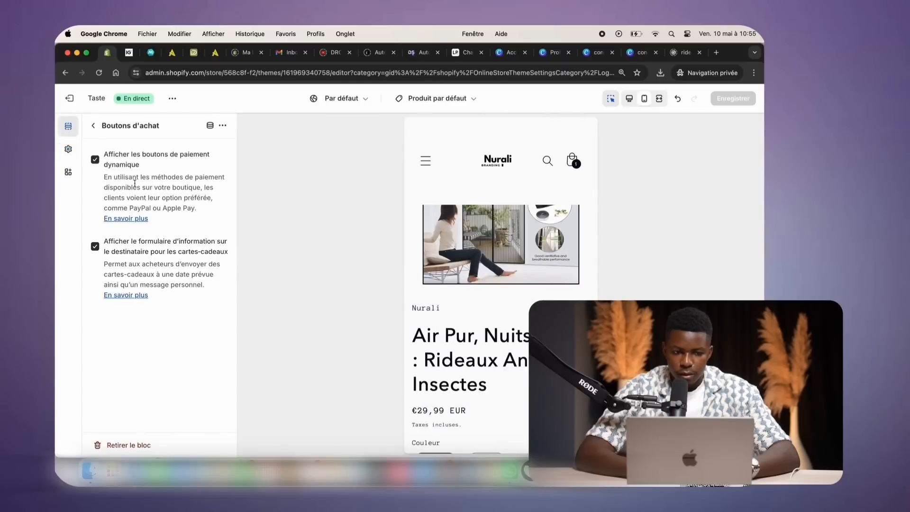
left_click(94, 159)
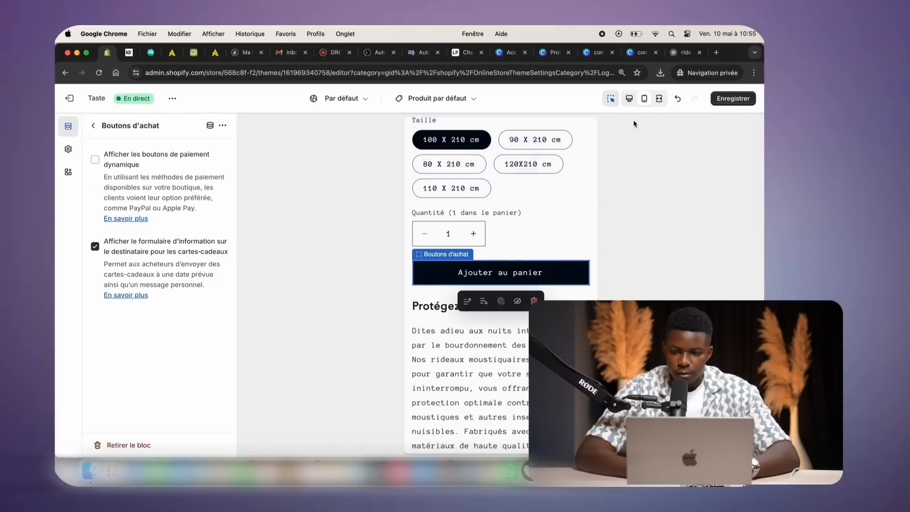
left_click(725, 98)
scroll(554, 176, "down", 10)
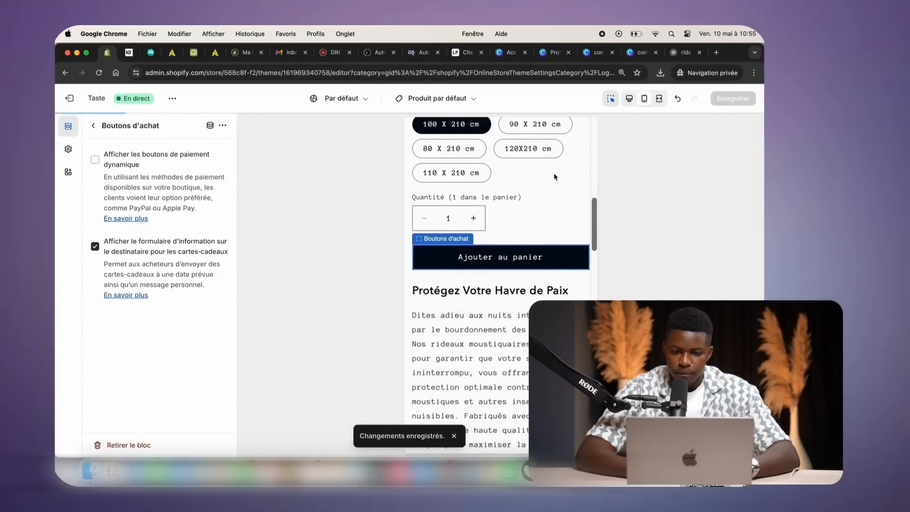
scroll(553, 176, "down", 15)
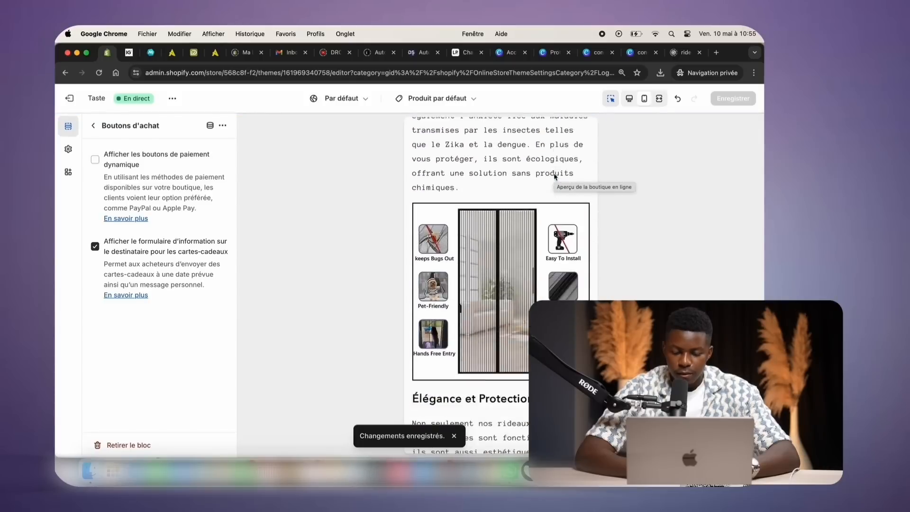
scroll(554, 175, "up", 20)
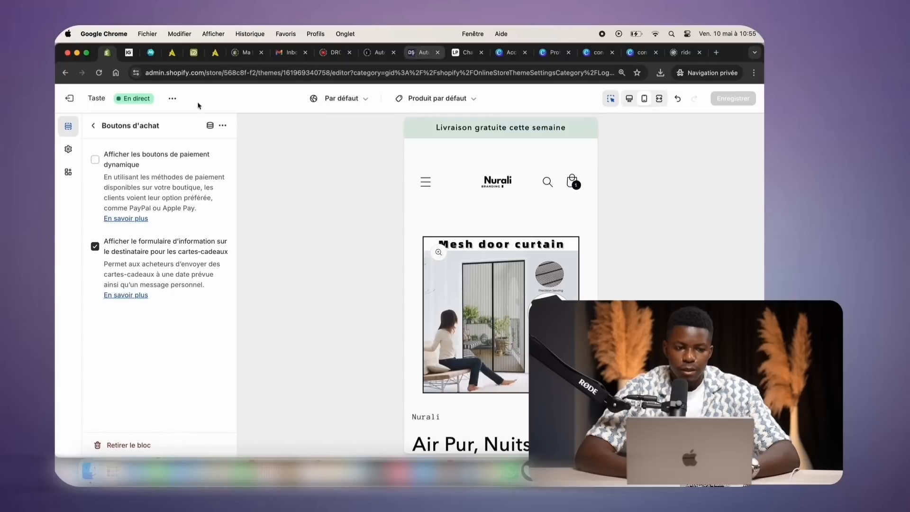
Leave the theme editor and reach the Shopify App Store via Ajouter des applications
left_click(69, 98)
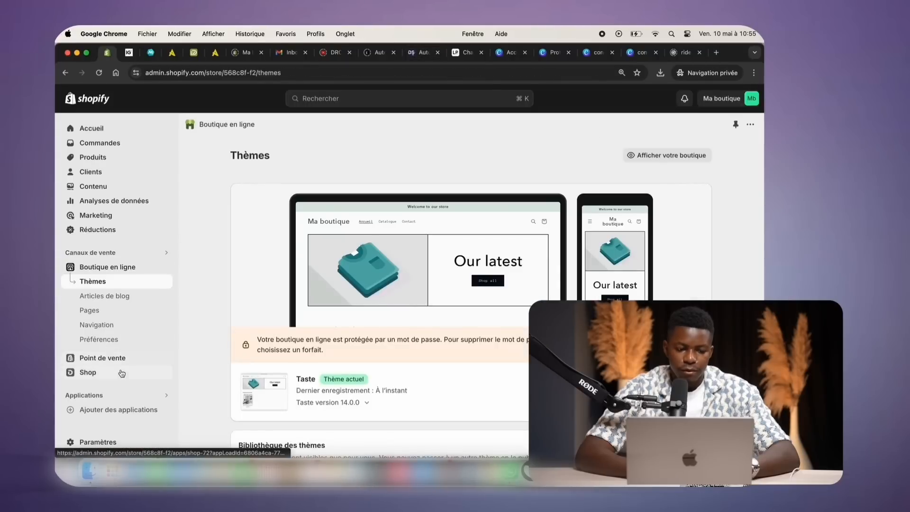
left_click(71, 408)
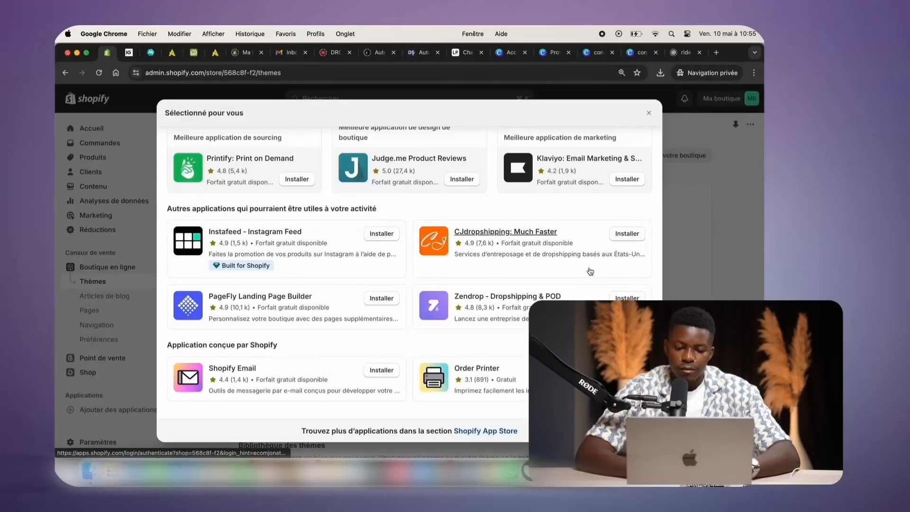
scroll(472, 379, "down", 2)
left_click(474, 430)
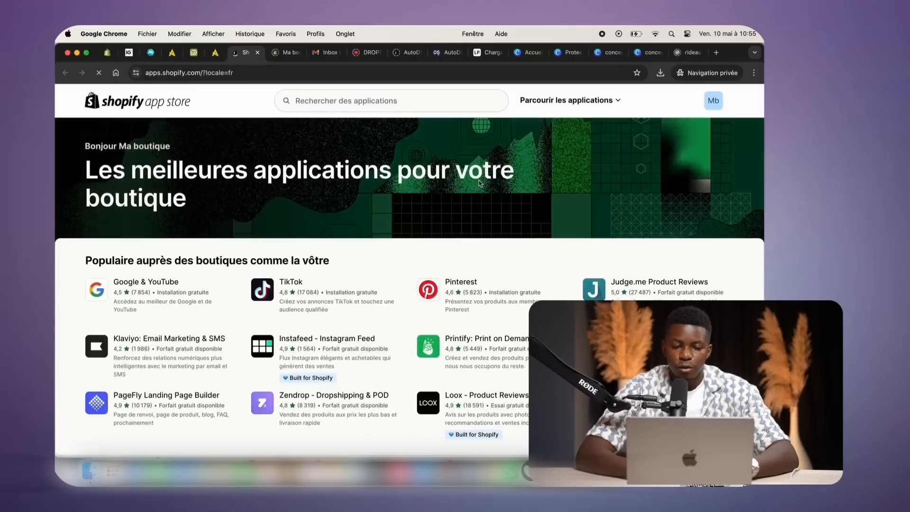
Search the App Store for 'loox' and install Loox - Product Reviews App
left_click(346, 101)
type("loox")
left_click(294, 159)
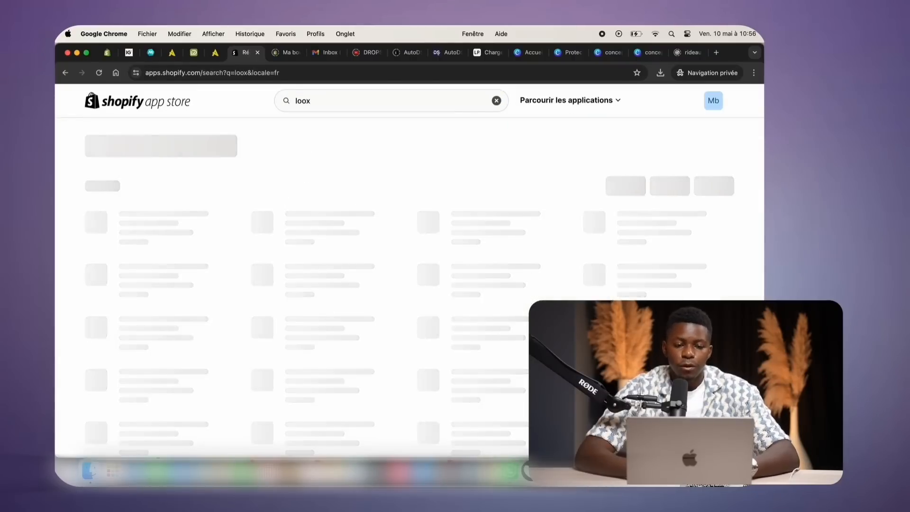
left_click(167, 199)
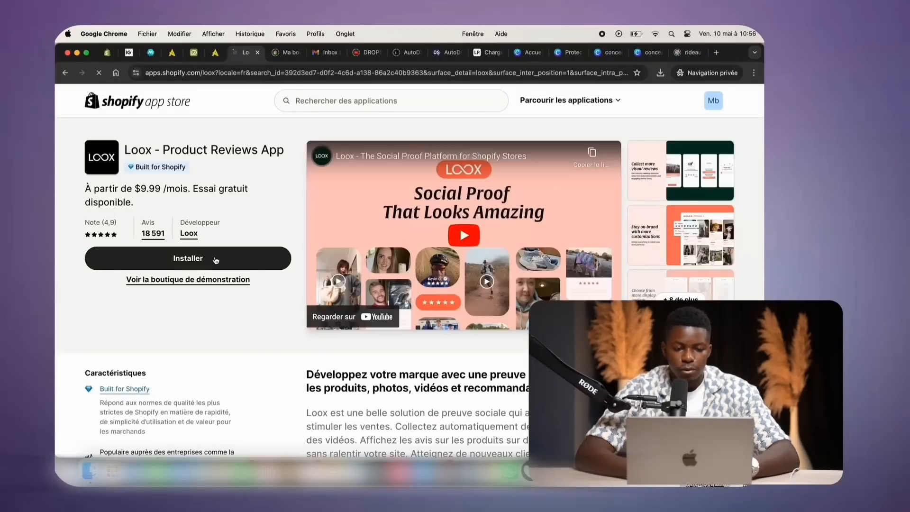
left_click(216, 260)
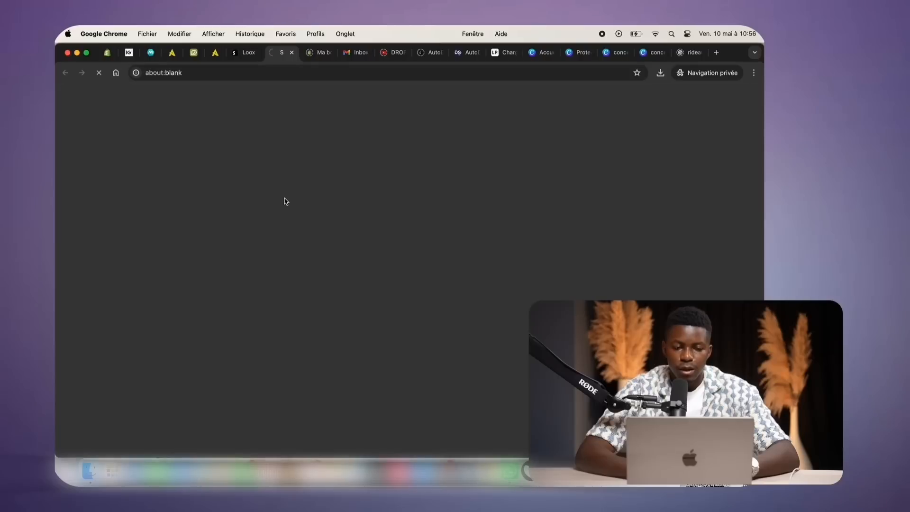
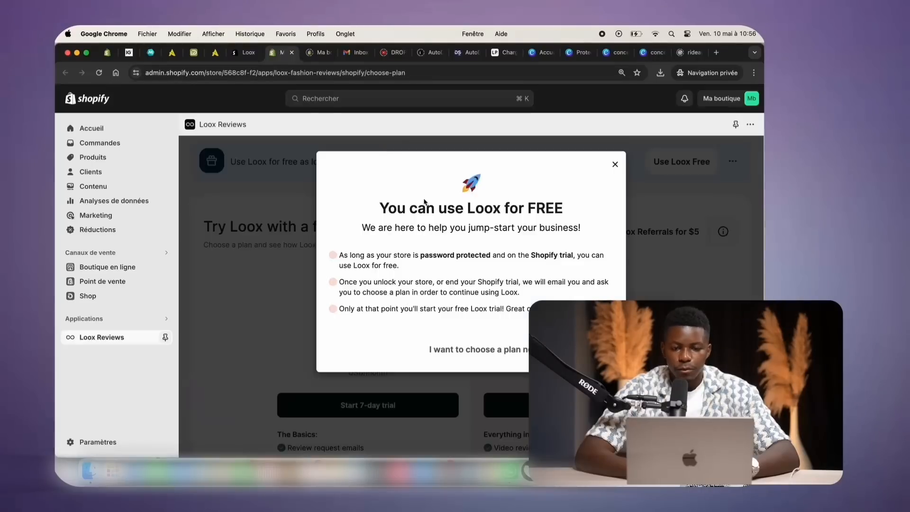
Dismiss the Loox notice and start the Beginner plan's 7-day trial, declining the Scale upsell
left_click(508, 349)
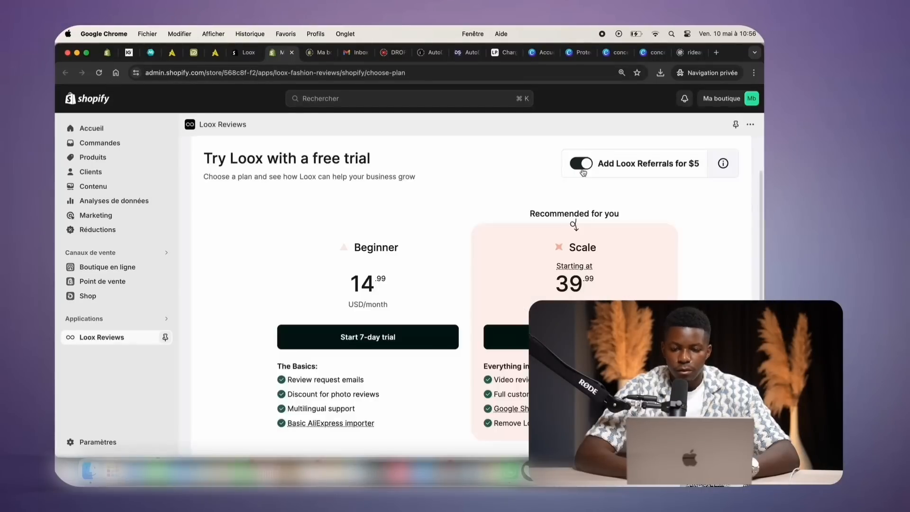
left_click(398, 337)
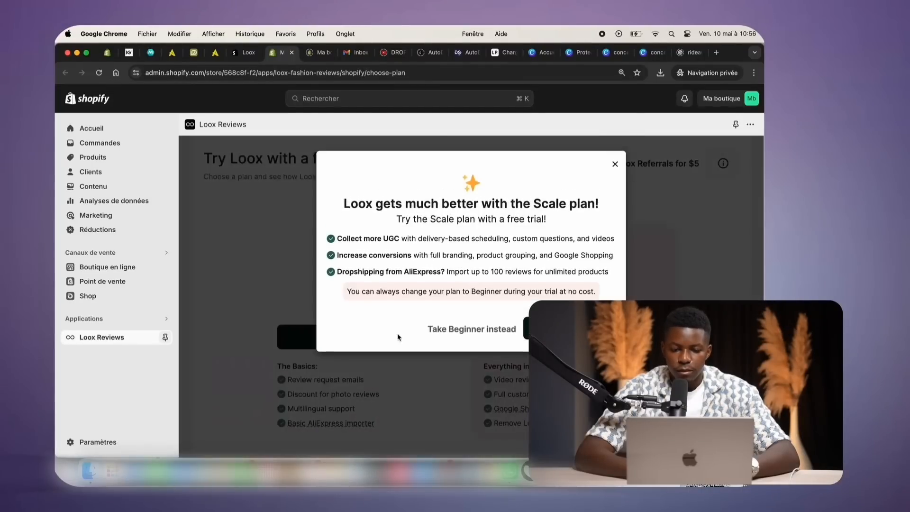
left_click(482, 334)
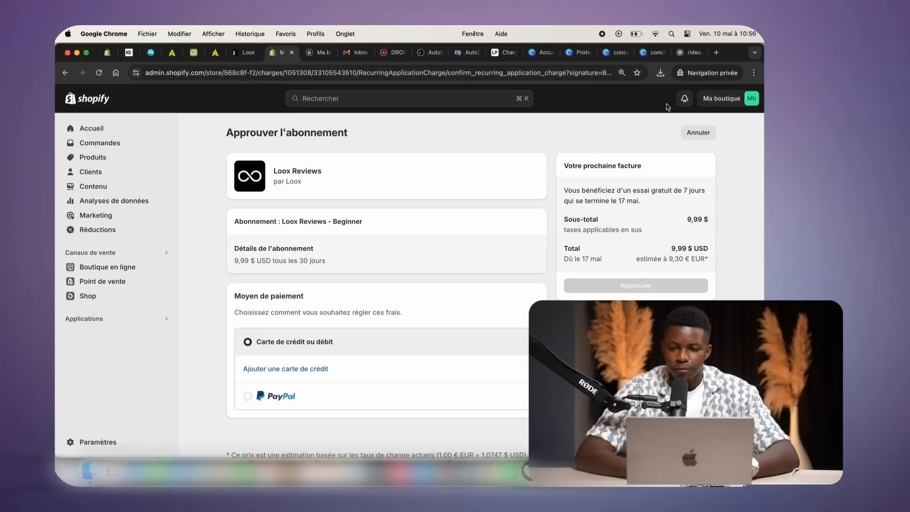
In a new private tab, search the web for 'amazon france' and open amazon.fr
key("super+t")
type("ama")
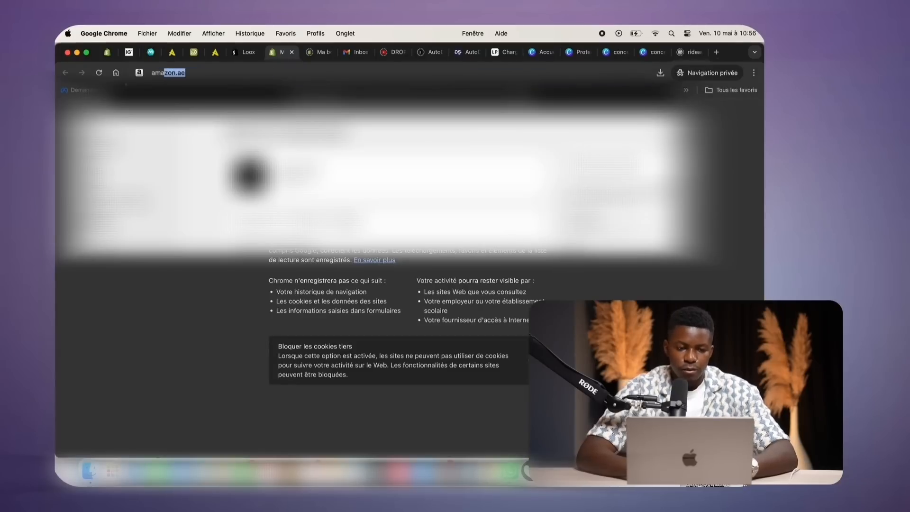
type("zon france")
key("Return")
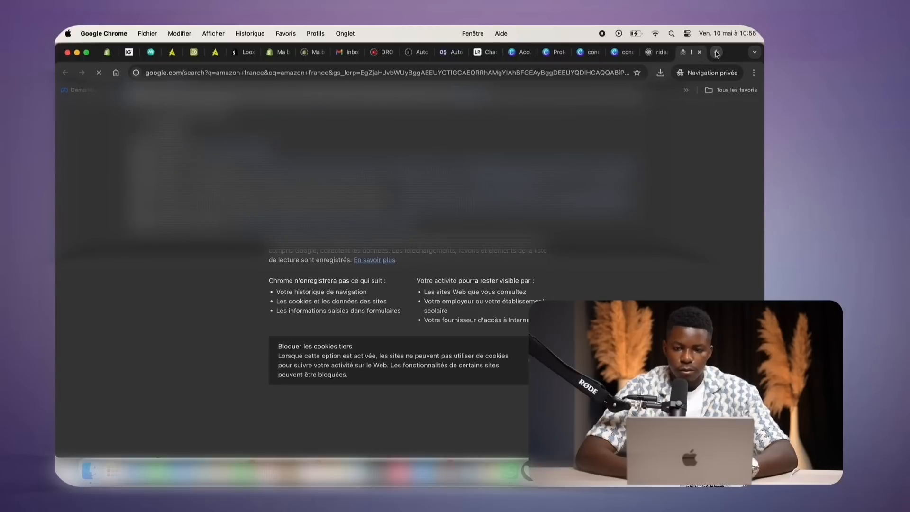
left_click(346, 136)
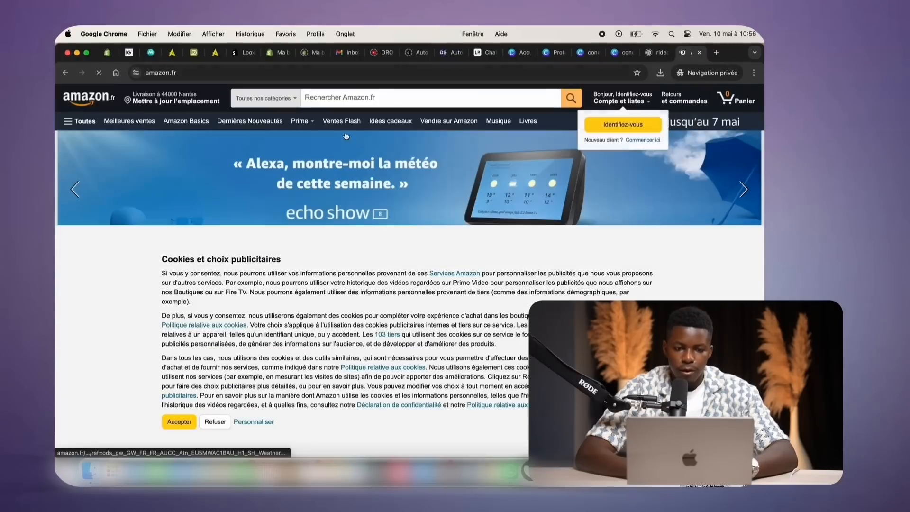
Search Amazon for 'rideau moustiquaire' and browse the mosquito curtain results
left_click(346, 97)
type("ride")
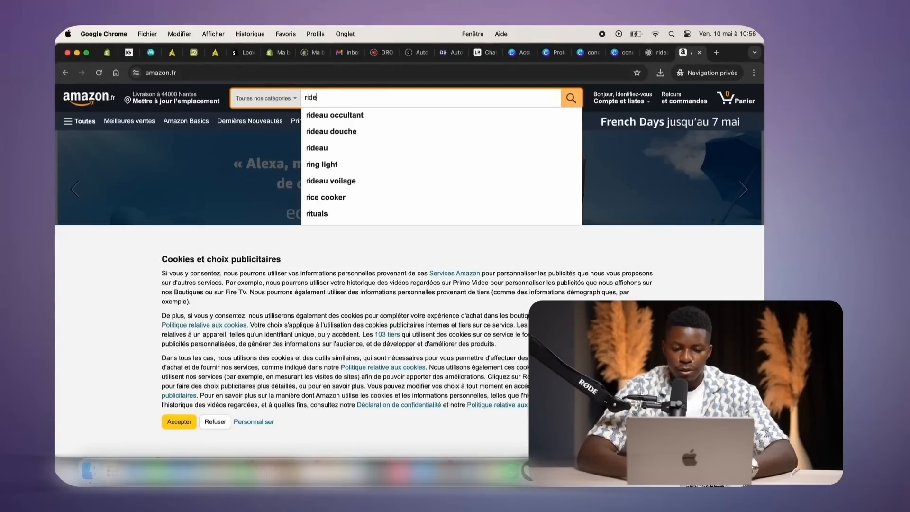
type("au")
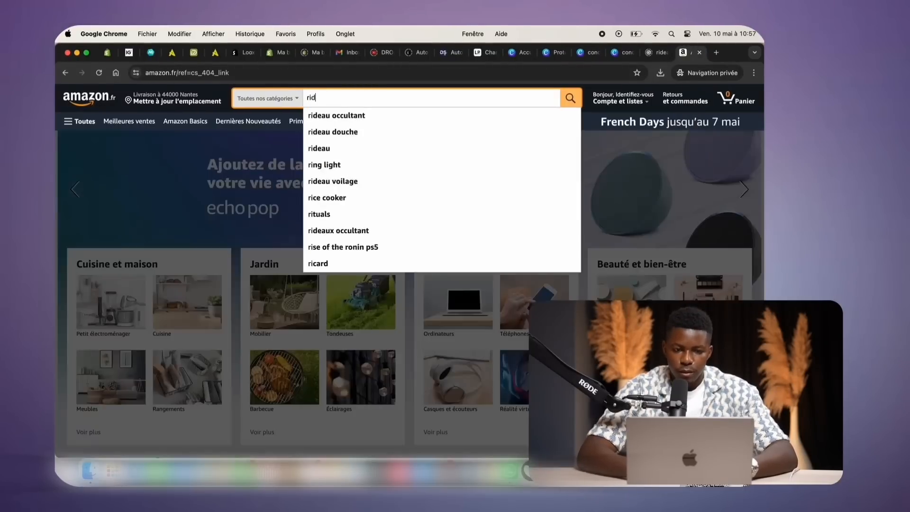
type("deau ")
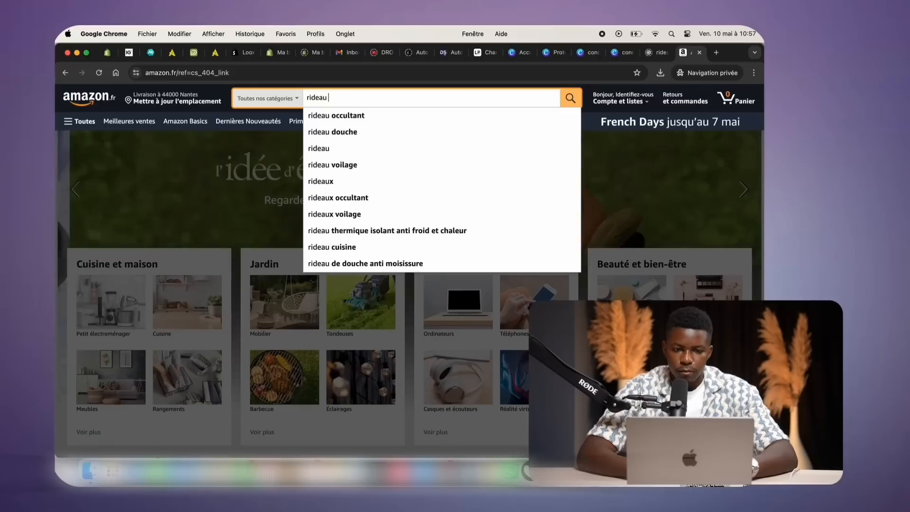
type("mous")
left_click(372, 116)
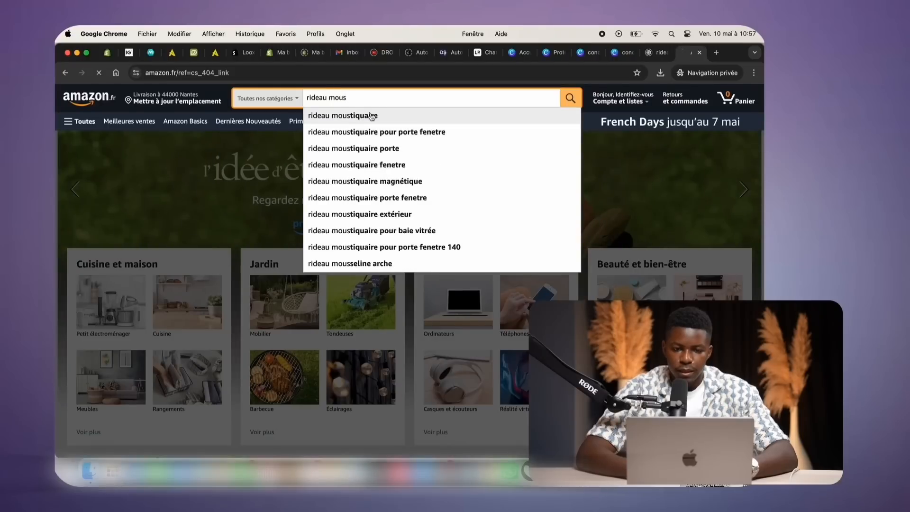
scroll(306, 205, "down", 5)
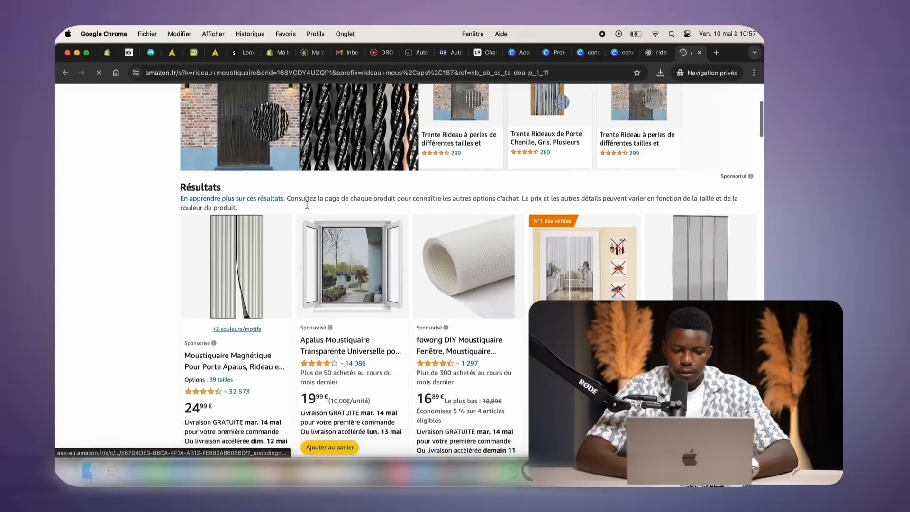
scroll(306, 205, "down", 2)
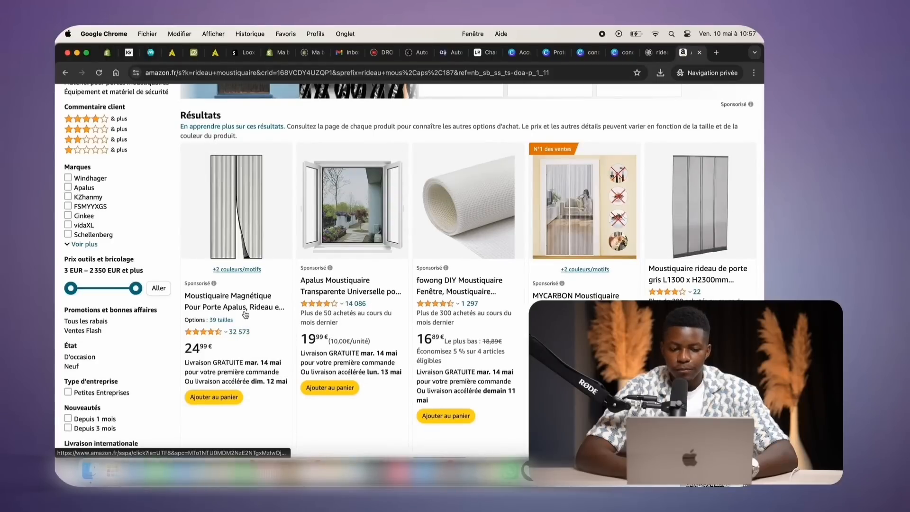
Open the Apalus magnetic door curtain and read its first customer review (rated 4,5 sur 5)
left_click(245, 312)
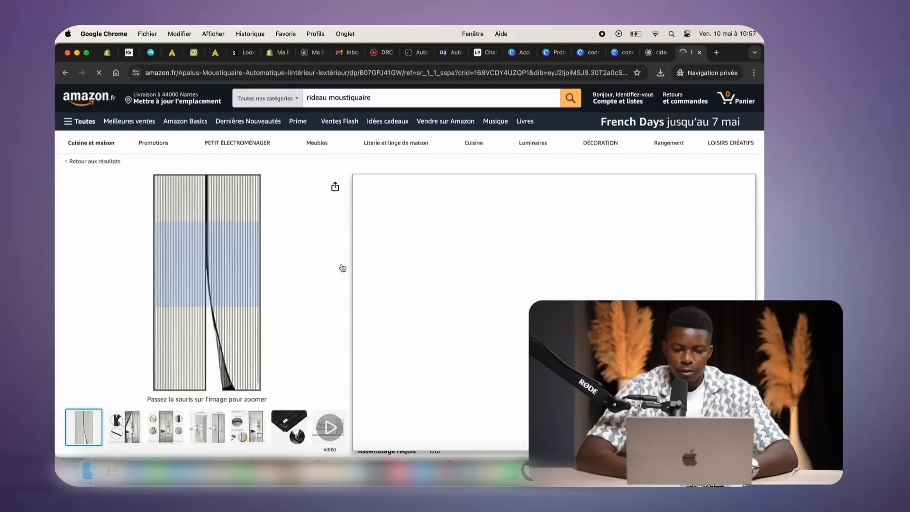
left_click(451, 249)
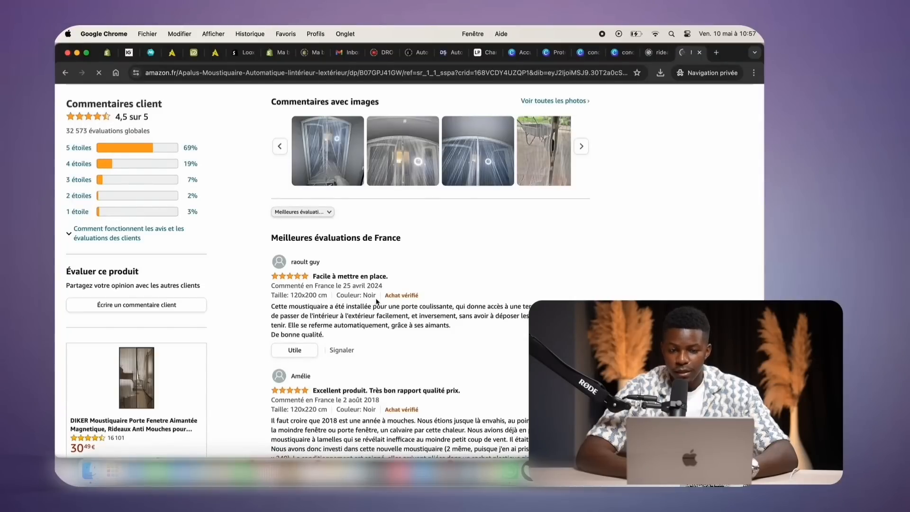
scroll(378, 301, "down", 5)
scroll(375, 302, "up", 6)
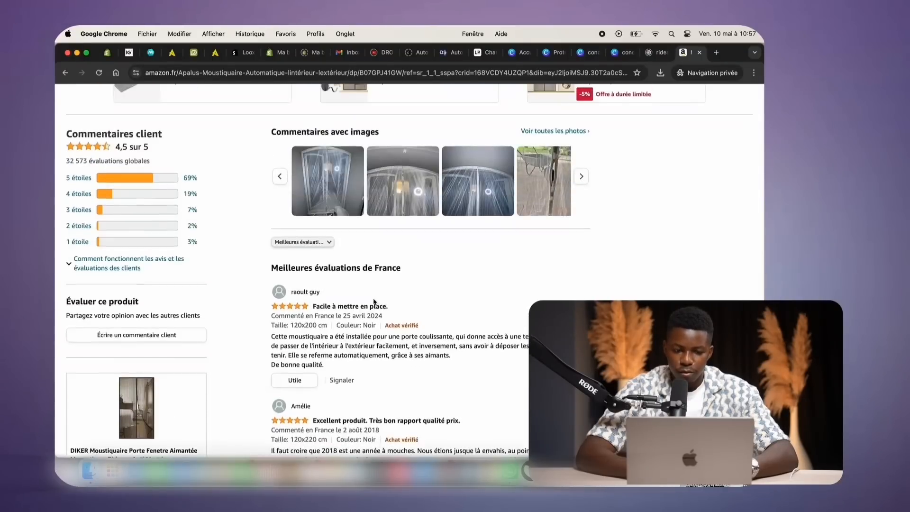
left_click_drag(272, 337, 435, 354)
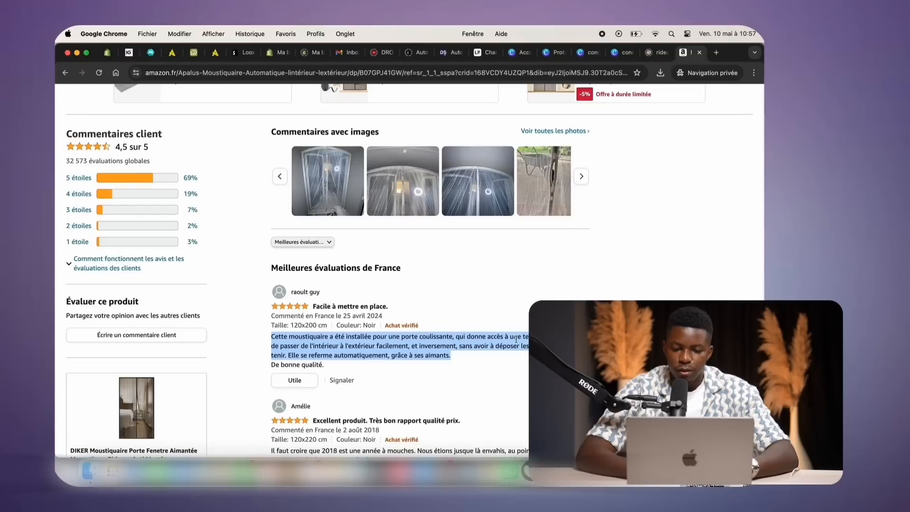
left_click(476, 343)
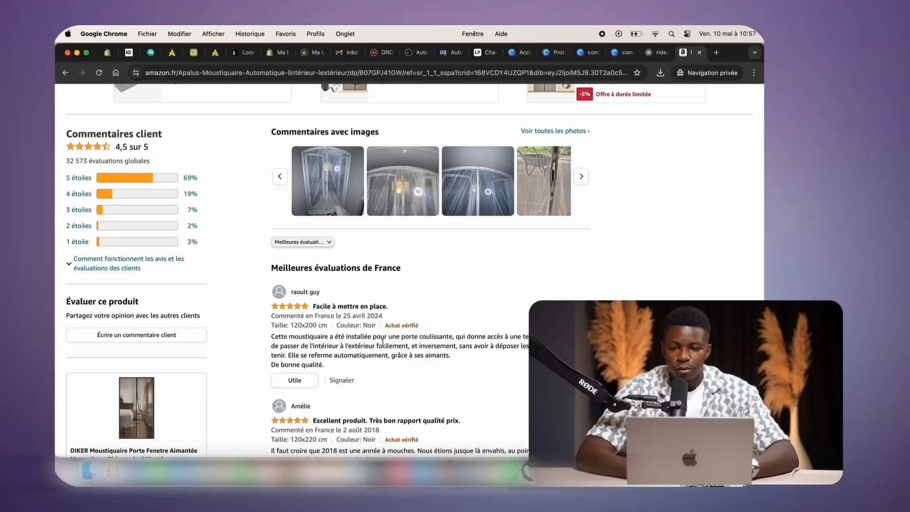
scroll(382, 342, "down", 1)
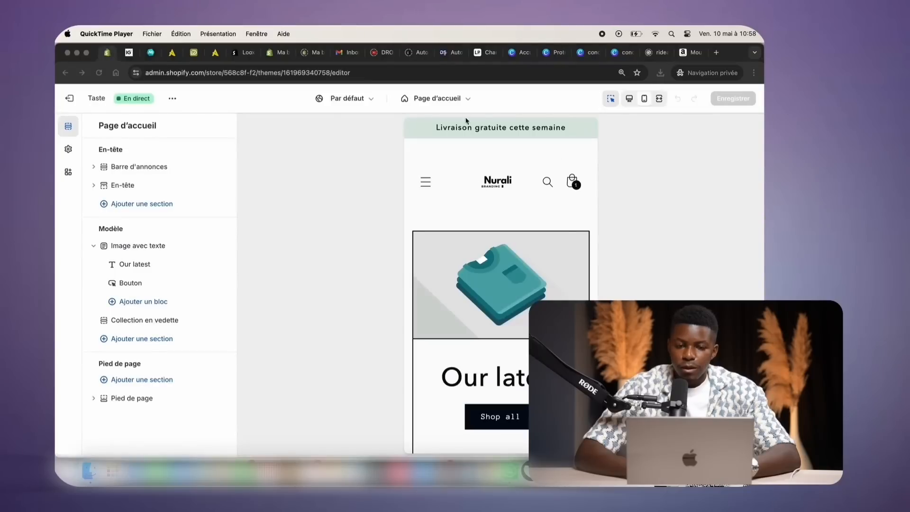
Back in the theme editor, preview the Produits > moustiquaire product template
left_click(430, 97)
left_click(431, 98)
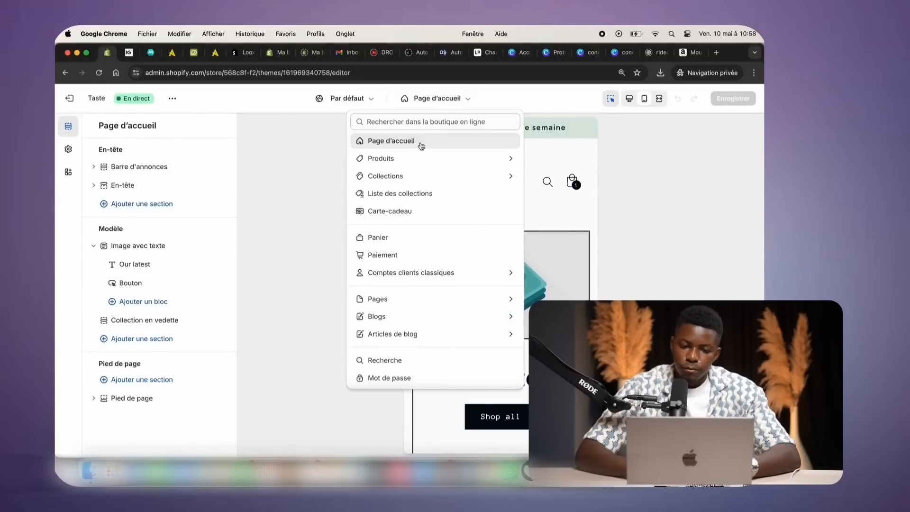
left_click(402, 157)
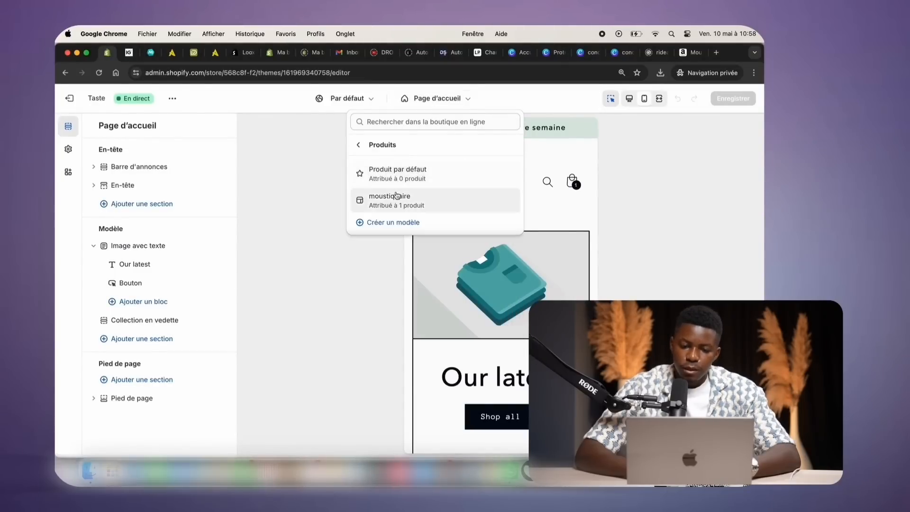
left_click(454, 198)
scroll(467, 221, "down", 15)
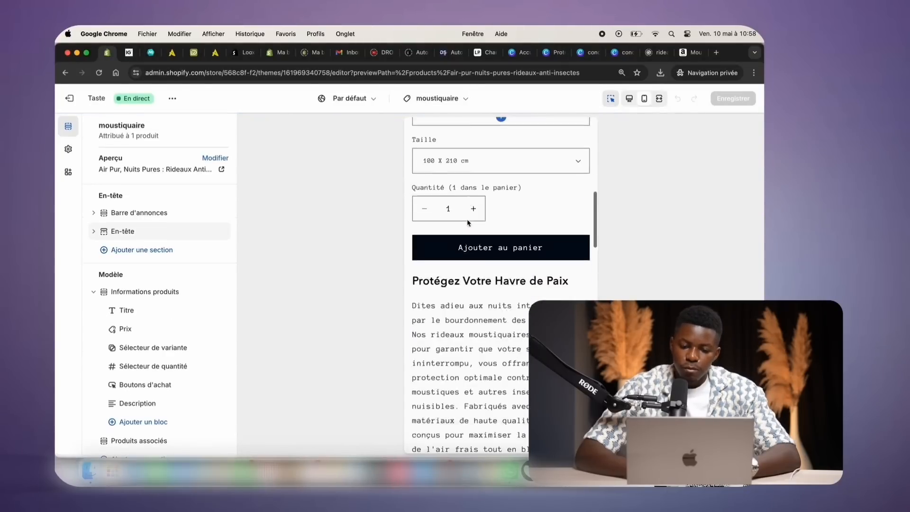
scroll(468, 223, "down", 20)
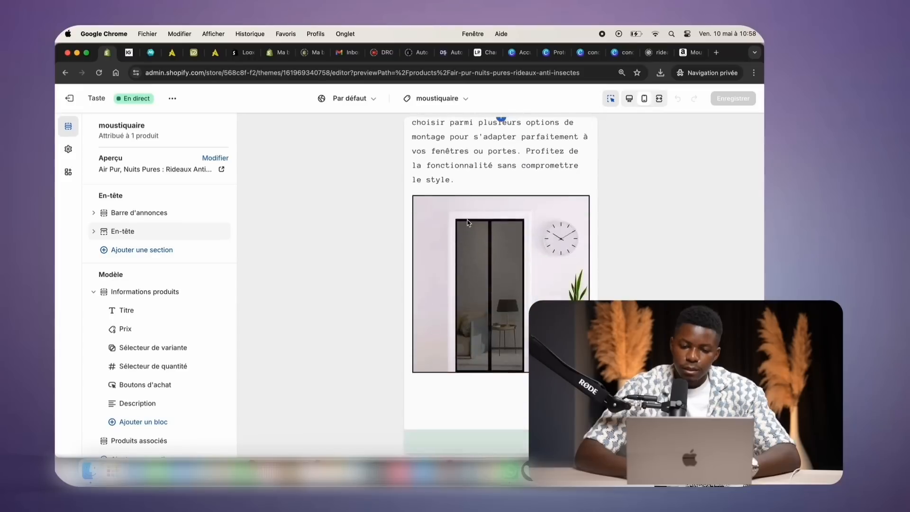
scroll(467, 223, "up", 20)
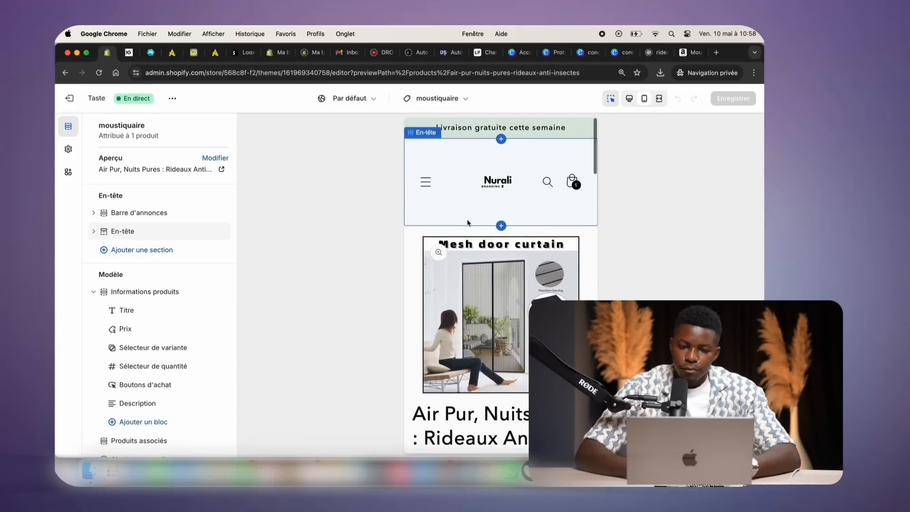
Return to Page d'accueil and select the Featured products section's title text
left_click(437, 98)
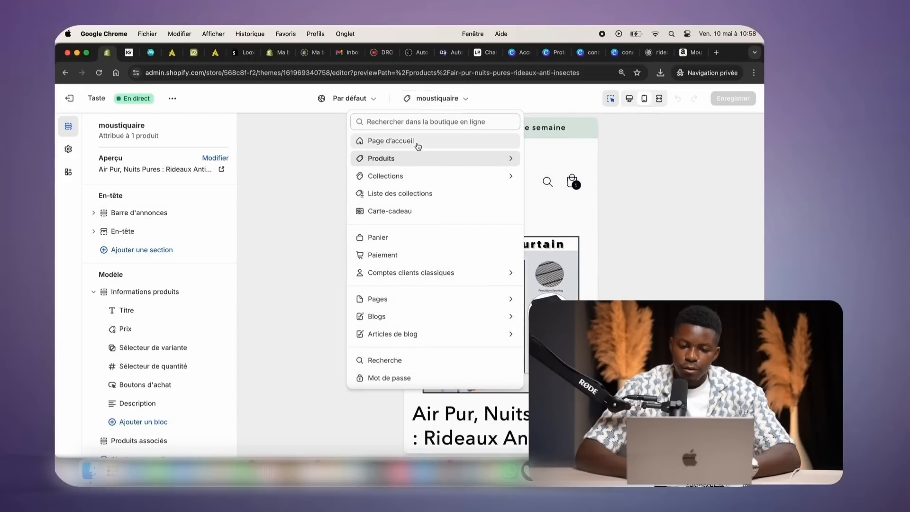
left_click(410, 144)
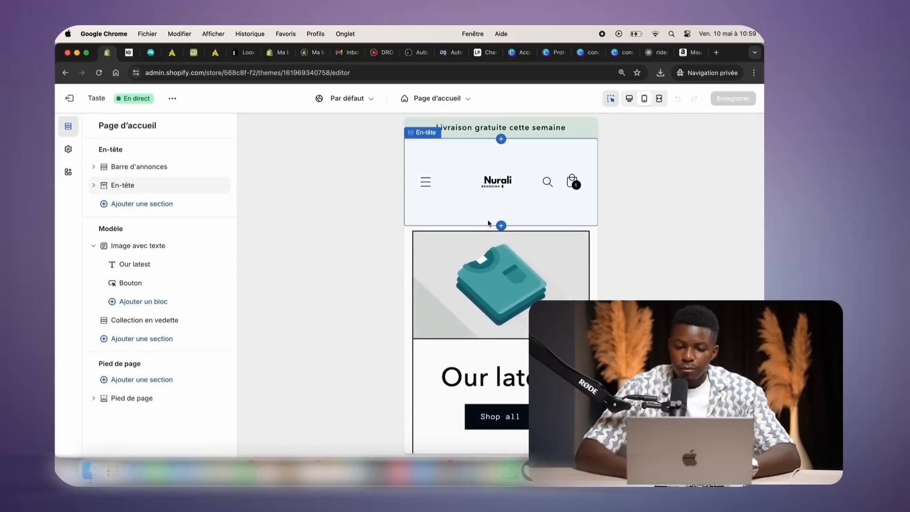
scroll(470, 195, "down", 8)
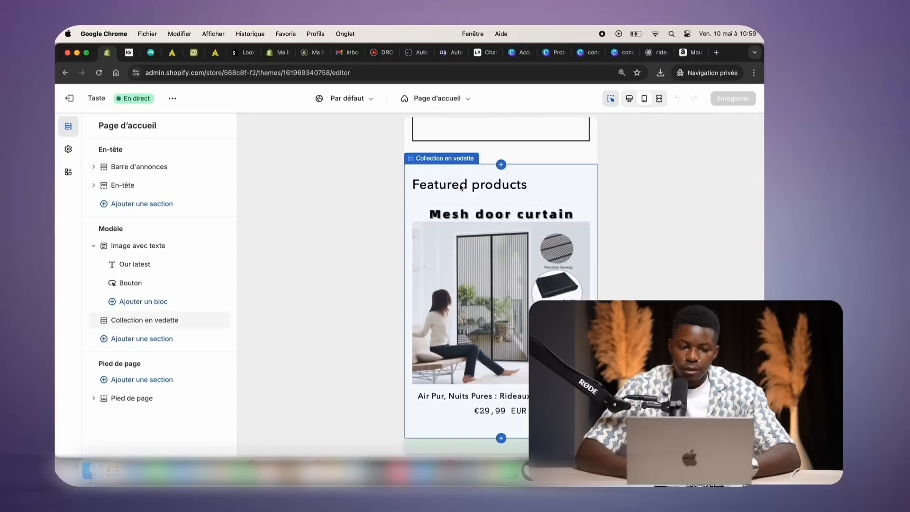
left_click(459, 187)
triple_click(145, 195)
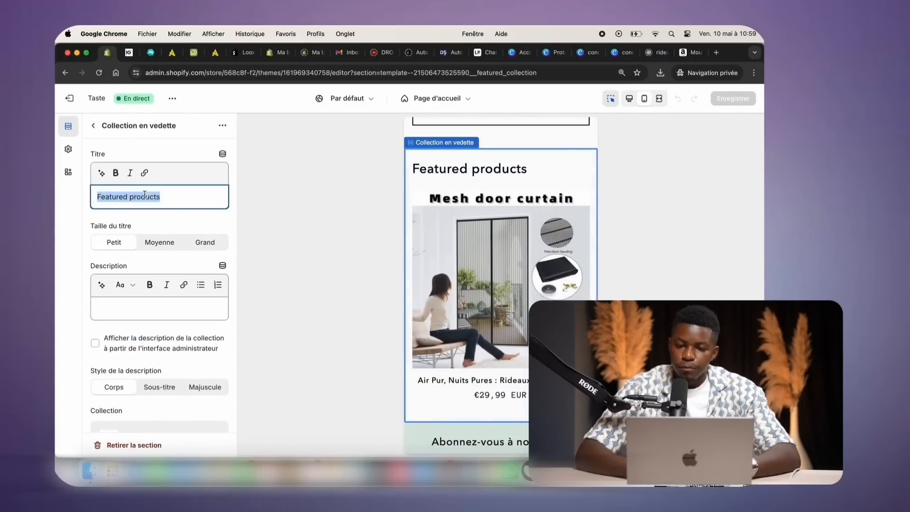
left_click_drag(730, 57, 712, 143)
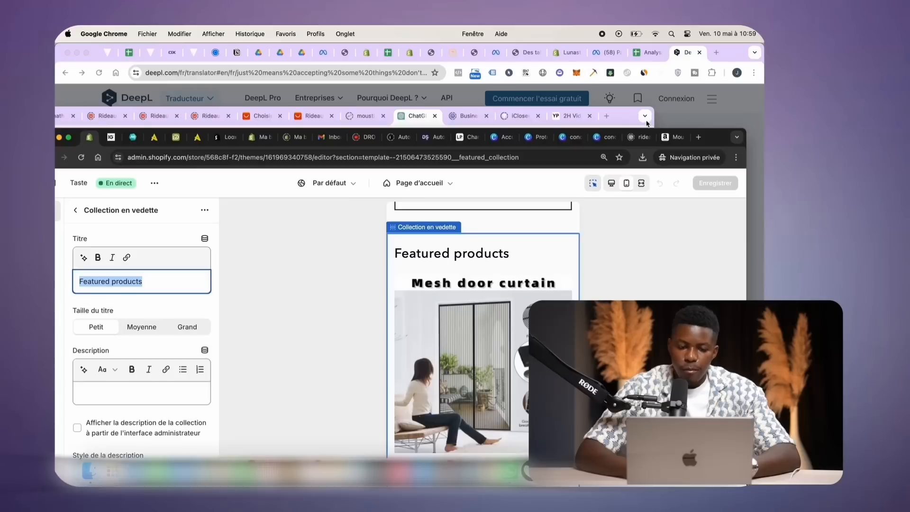
Ask ChatGPT to translate 'Featured products' into French
double_click(624, 118)
left_click(313, 421)
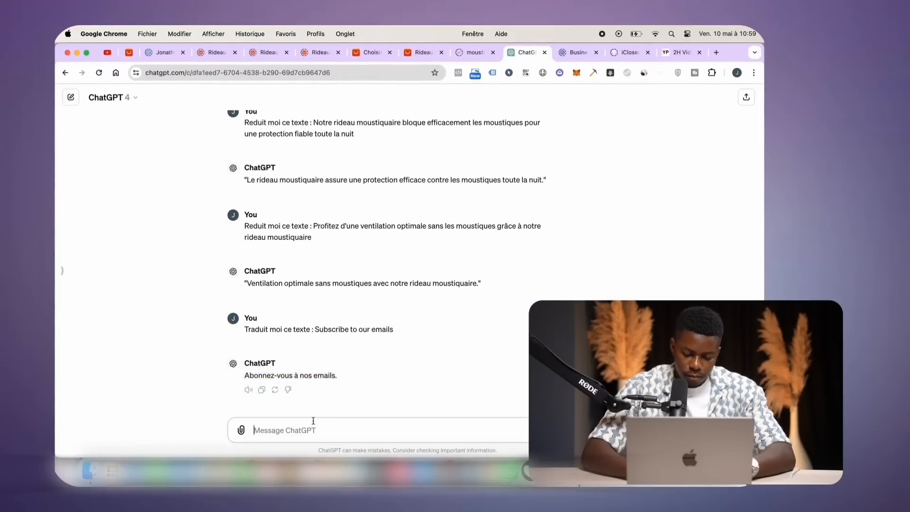
type("traduit moi le texte : Featured products")
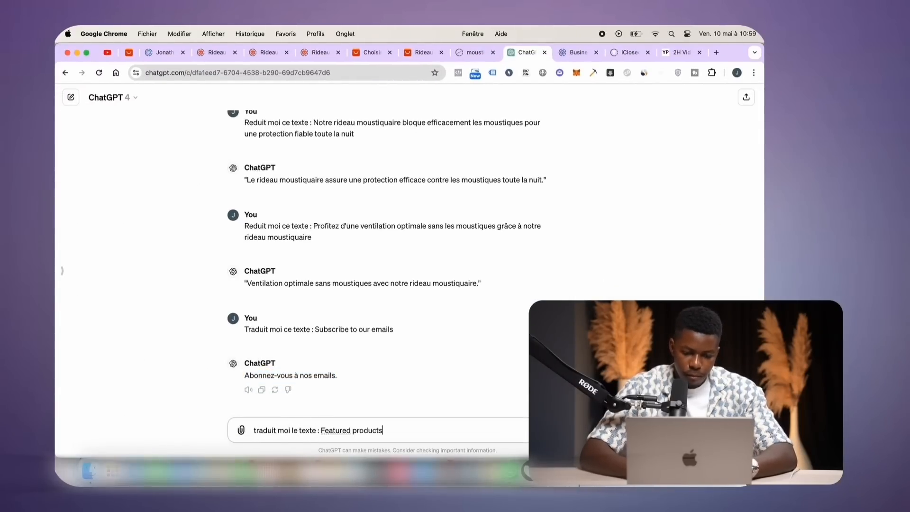
key("Return")
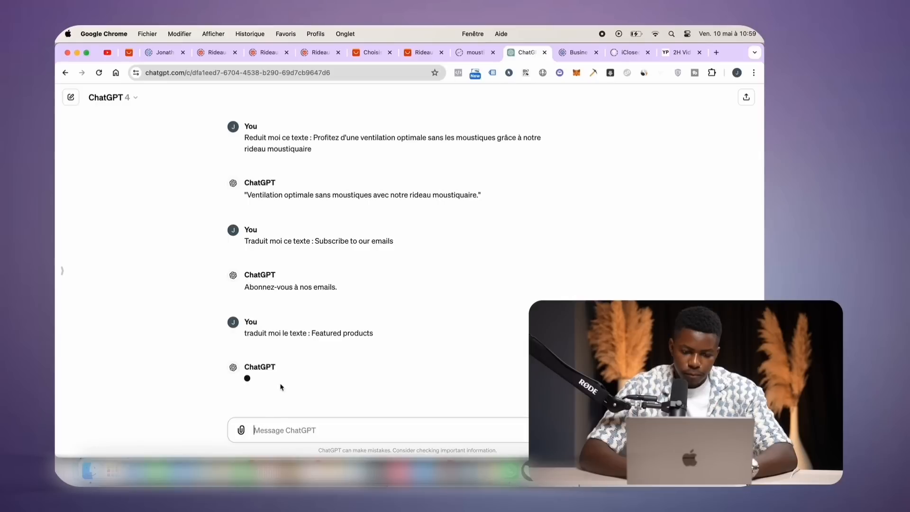
Paste the translation 'Produits phares' as the Collection en vedette title and save
triple_click(264, 377)
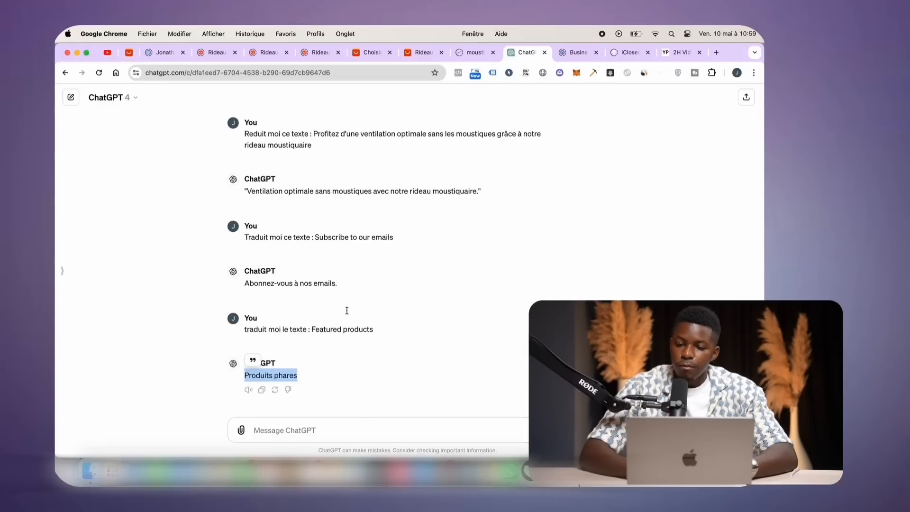
key("super+c")
left_click_drag(728, 55, 601, 57)
double_click(707, 140)
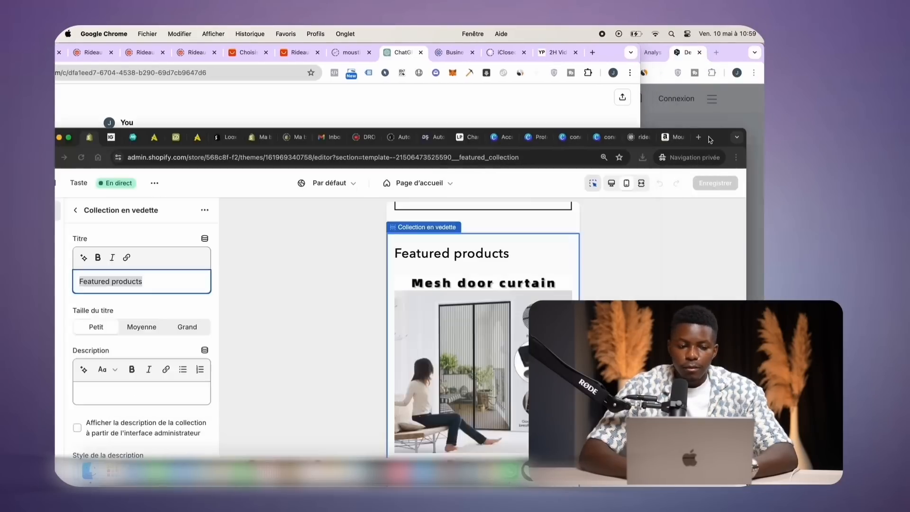
key("super+v")
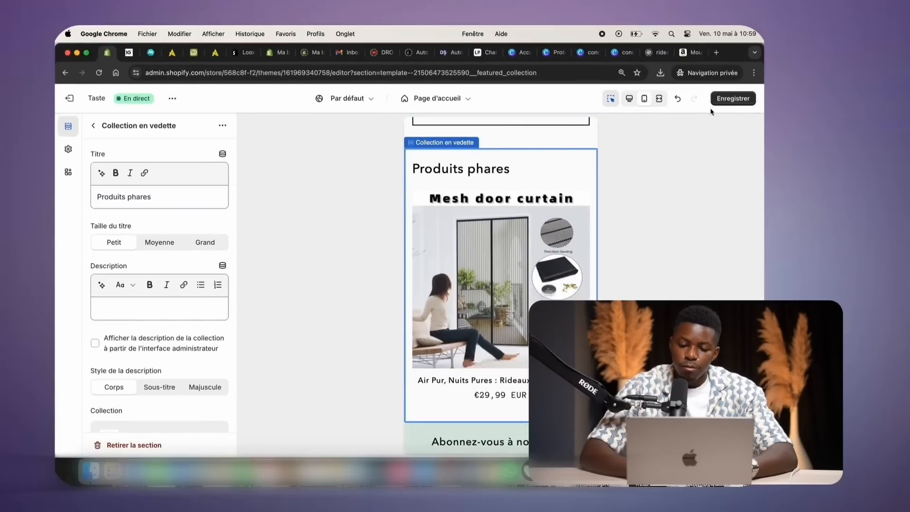
left_click(730, 102)
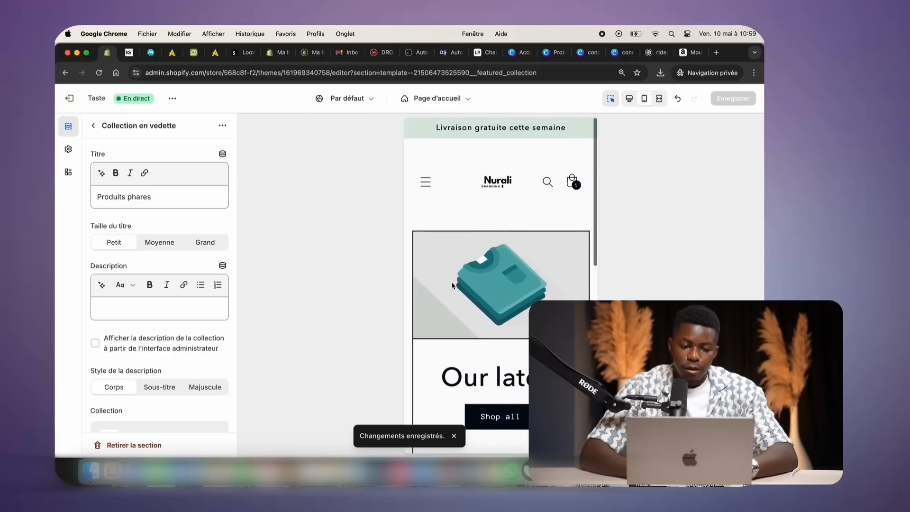
Replace the Image avec texte section's folded-shirt illustration with the black mesh door curtain photo
scroll(501, 284, "down", 5)
scroll(501, 285, "down", 2)
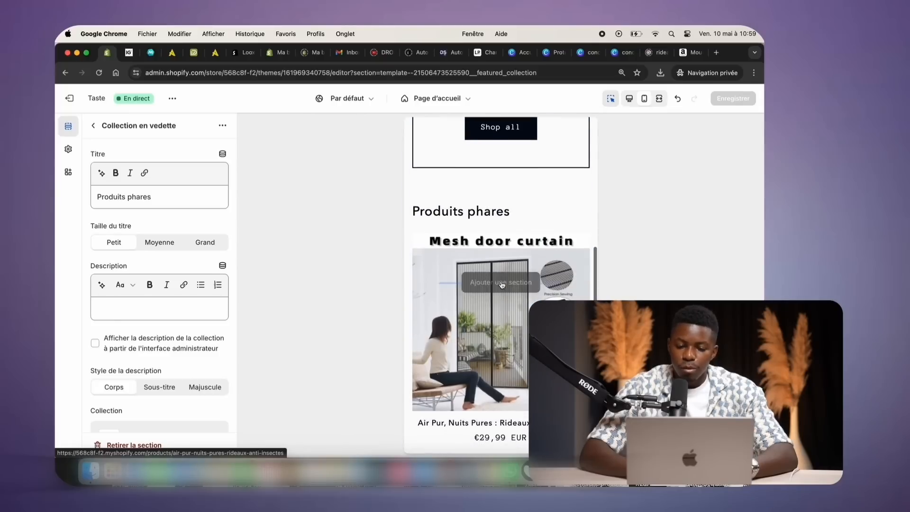
scroll(509, 311, "down", 5)
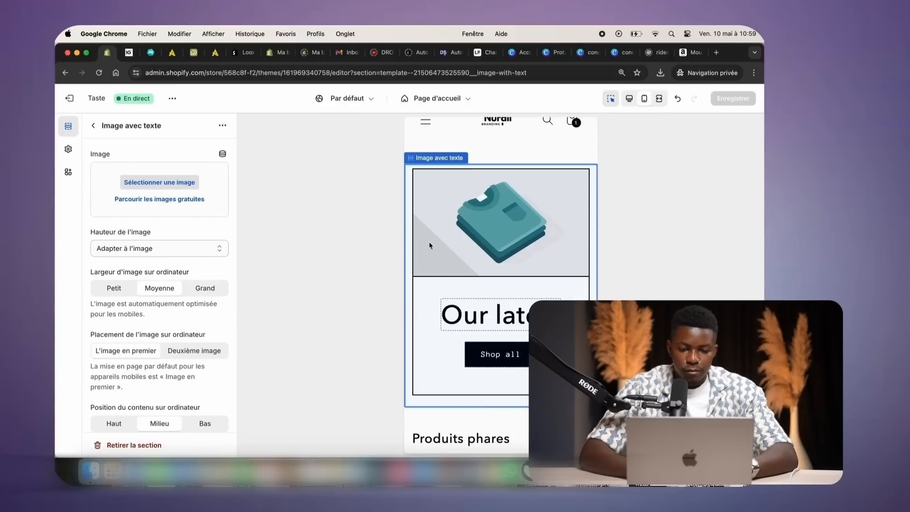
scroll(162, 299, "down", 5)
scroll(161, 284, "up", 5)
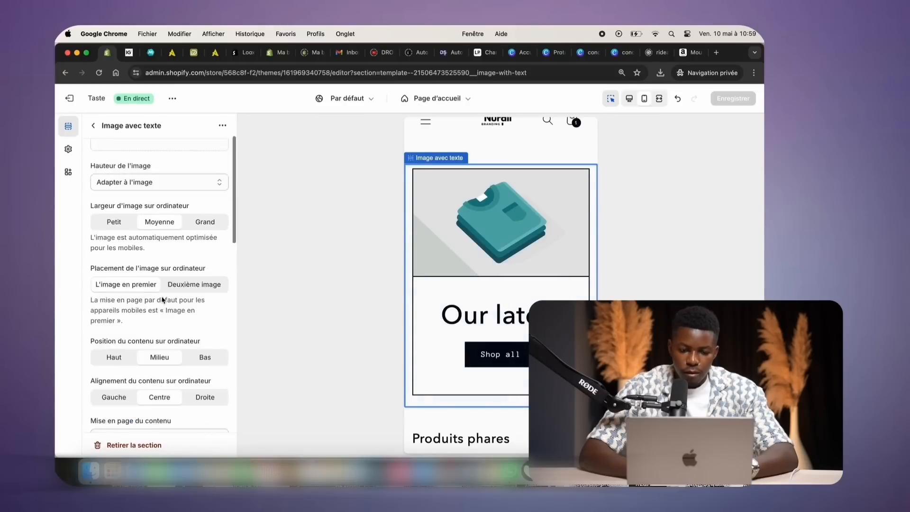
left_click(148, 181)
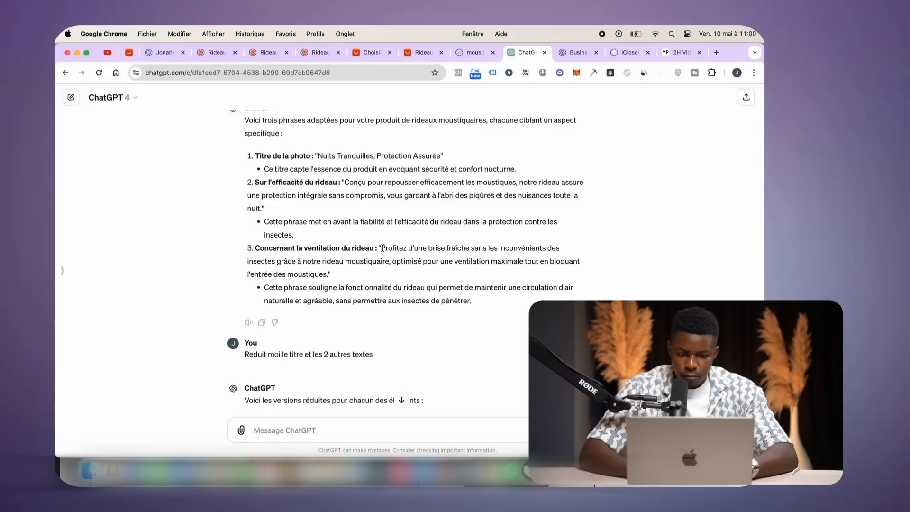
Set the heading to 'Profitez d'une brise fraîche sans les inconvénients des insectes' in Petit size
left_click_drag(382, 248, 276, 261)
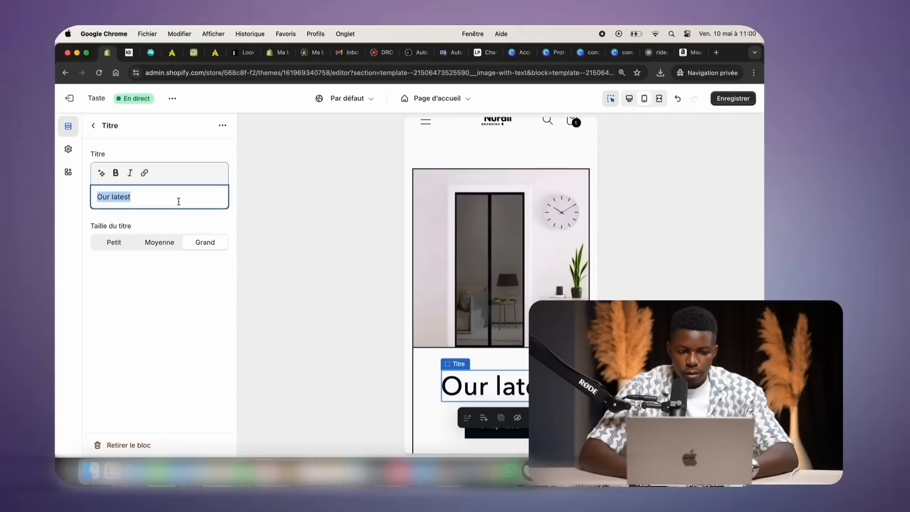
key("super+v")
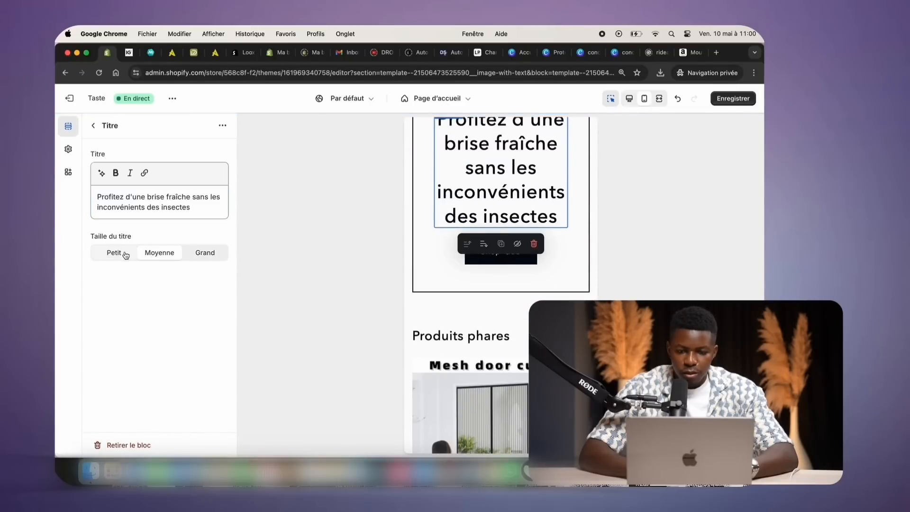
left_click(125, 254)
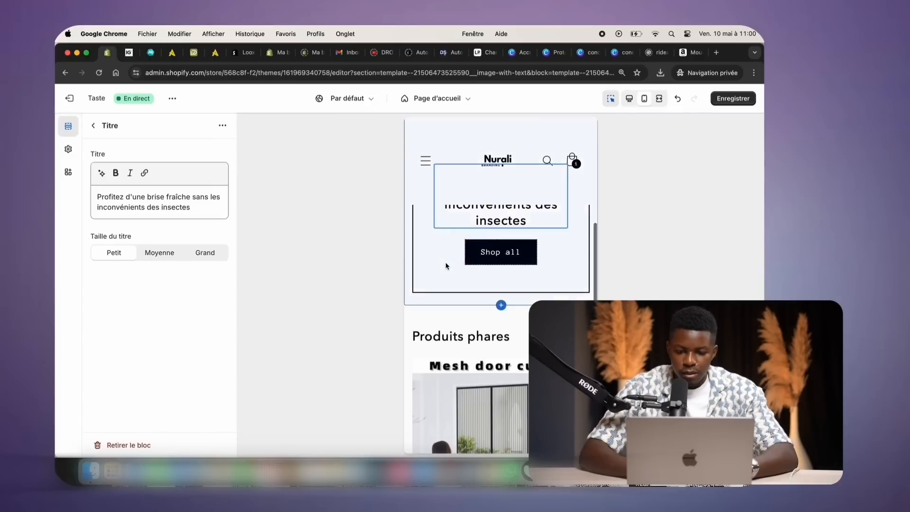
Remove the Shop all button block from the Image avec texte section
scroll(446, 265, "up", 6)
scroll(445, 266, "down", 5)
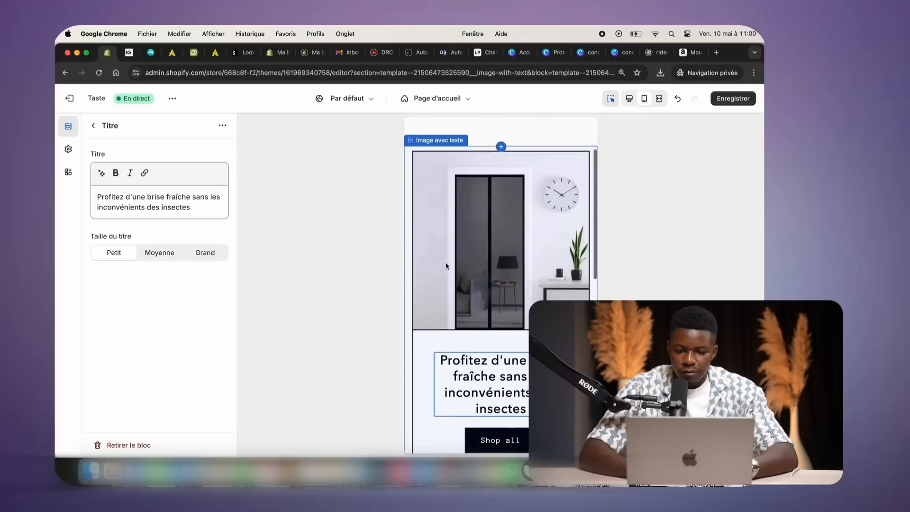
scroll(446, 266, "down", 1)
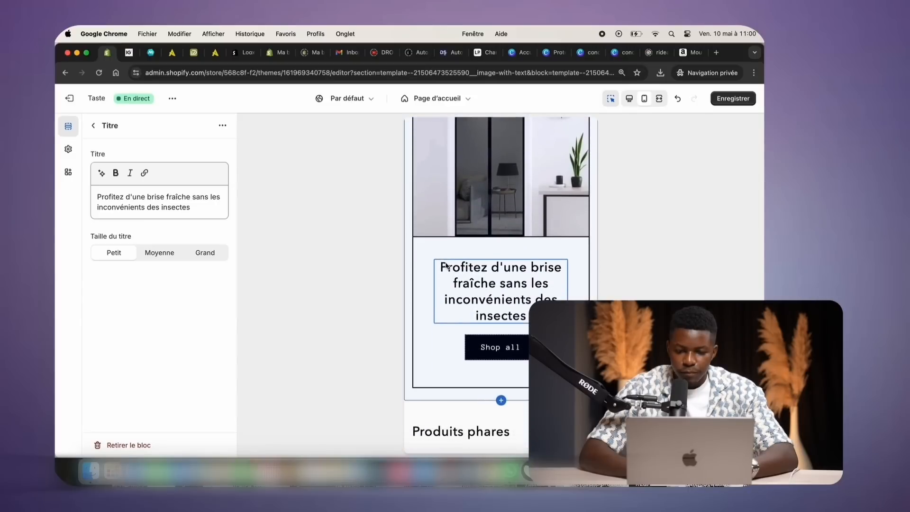
scroll(446, 265, "down", 2)
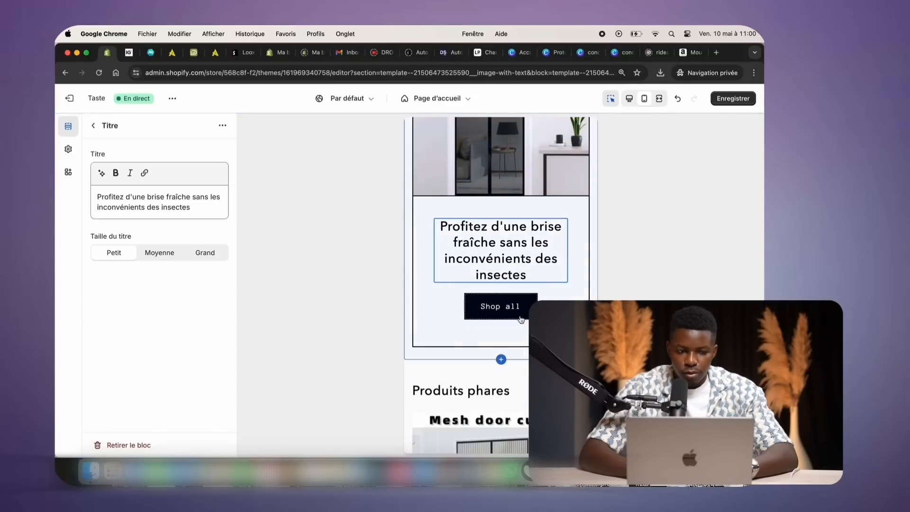
left_click(520, 318)
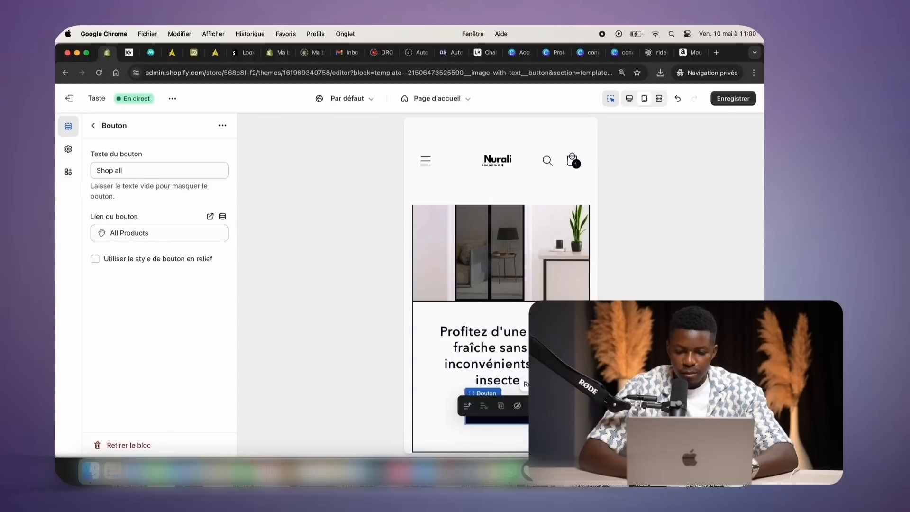
left_click(534, 406)
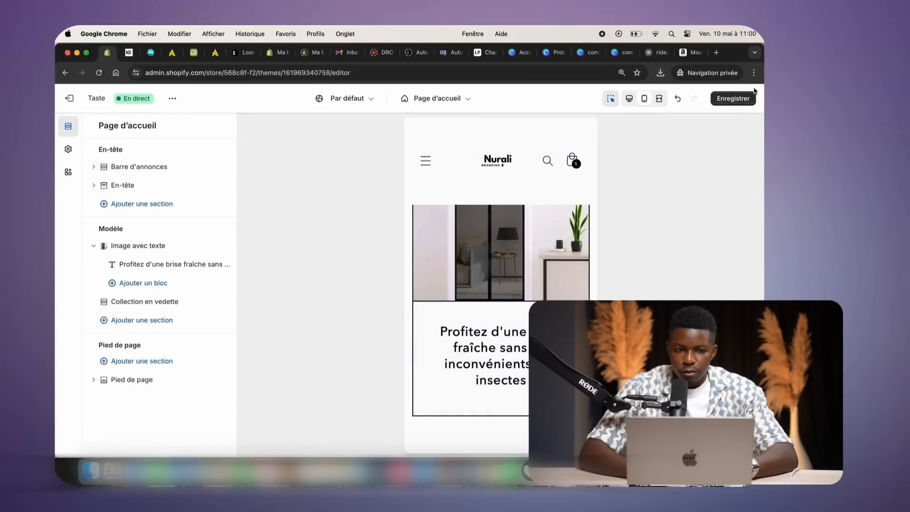
Save the homepage and review it in the desktop preview
left_click(723, 98)
left_click(628, 98)
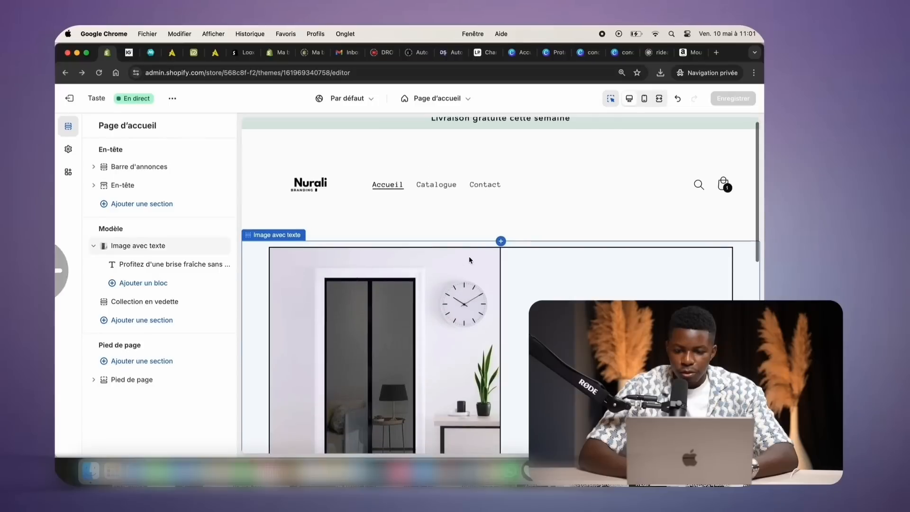
scroll(443, 180, "down", 5)
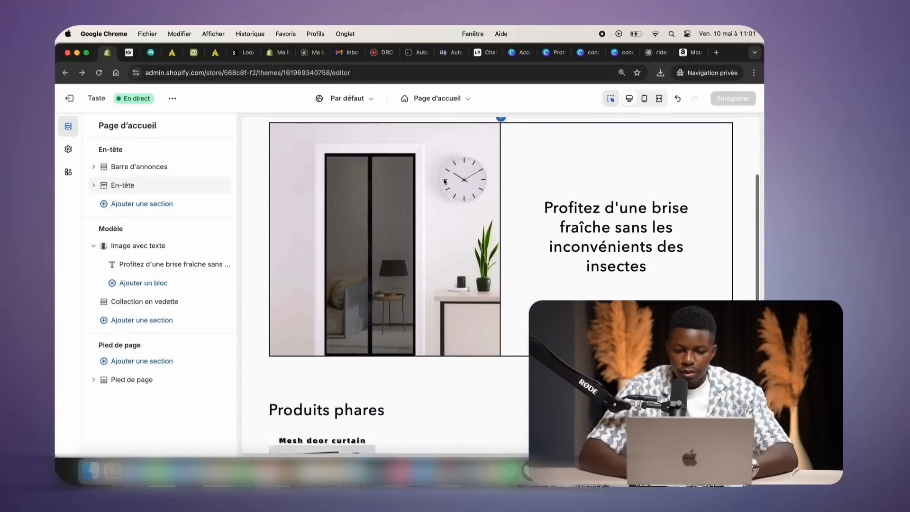
scroll(444, 182, "down", 1)
scroll(420, 361, "up", 6)
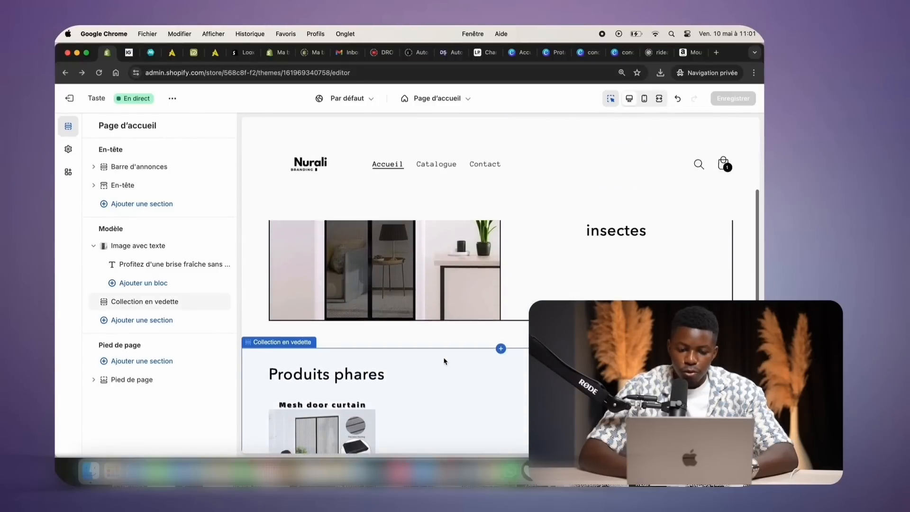
scroll(417, 359, "down", 3)
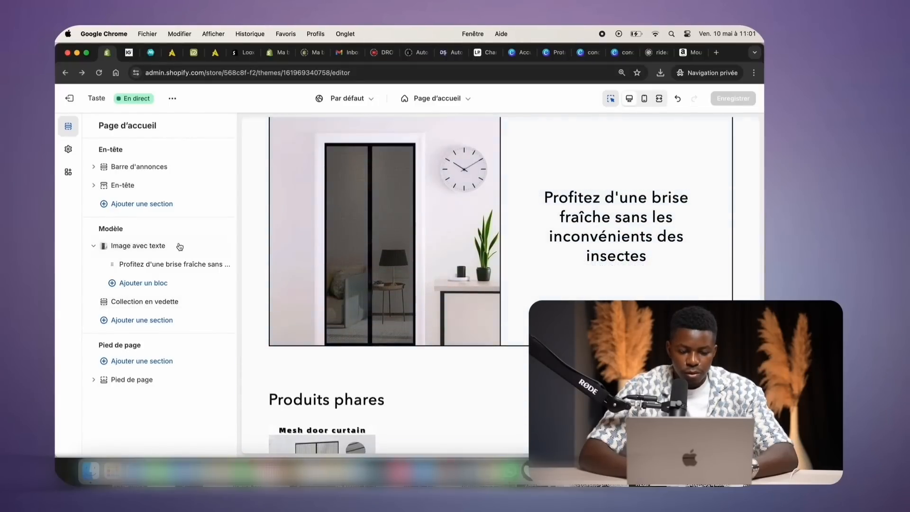
Add a Texte block to Image avec texte, then undo it
left_click(132, 284)
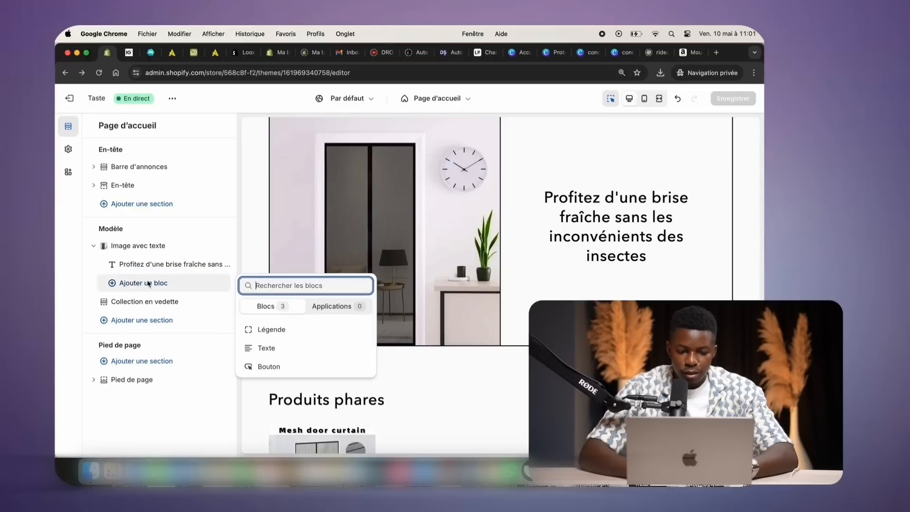
left_click(277, 348)
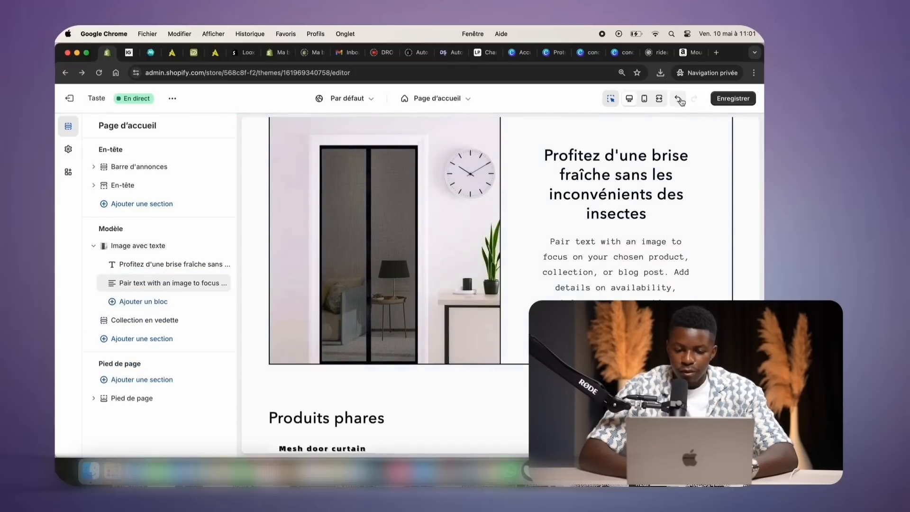
left_click(678, 98)
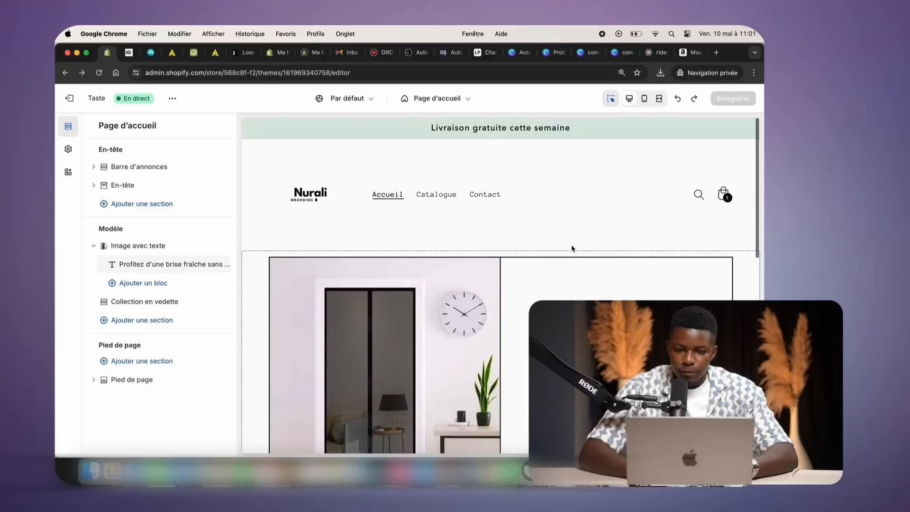
In mobile preview, open the moustiquaire product template and scroll through the €29,99 curtain page
left_click(645, 98)
left_click(433, 101)
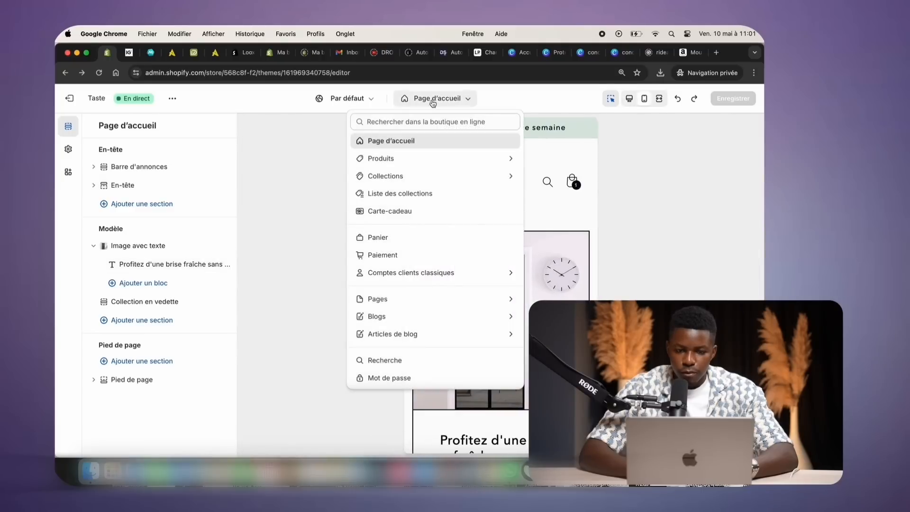
left_click(408, 164)
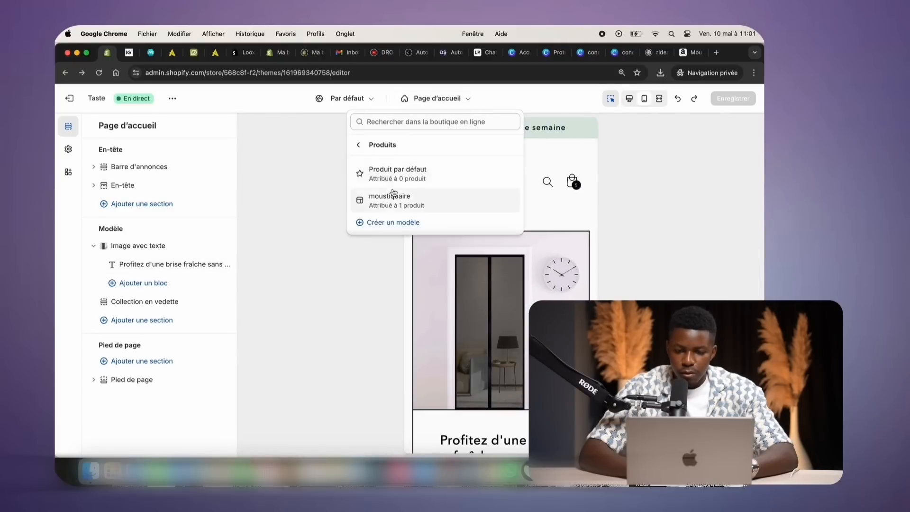
left_click(392, 193)
scroll(410, 198, "down", 10)
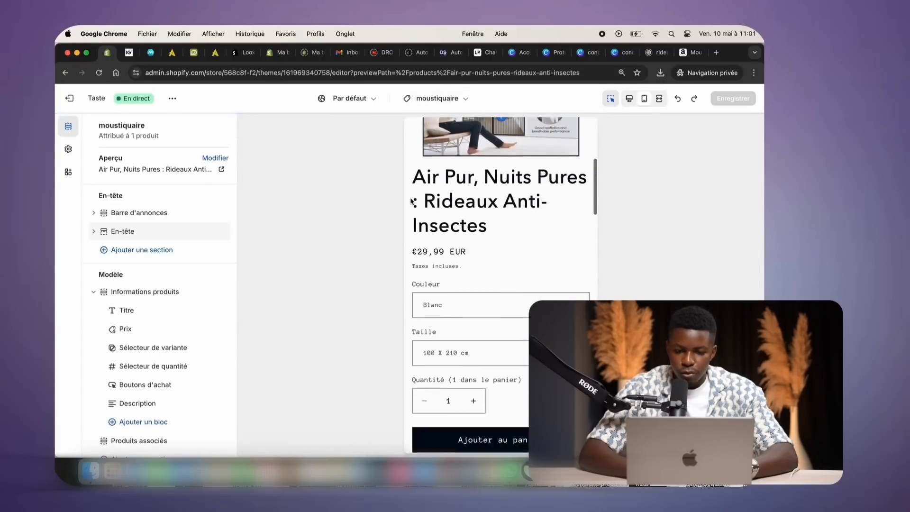
scroll(411, 201, "down", 10)
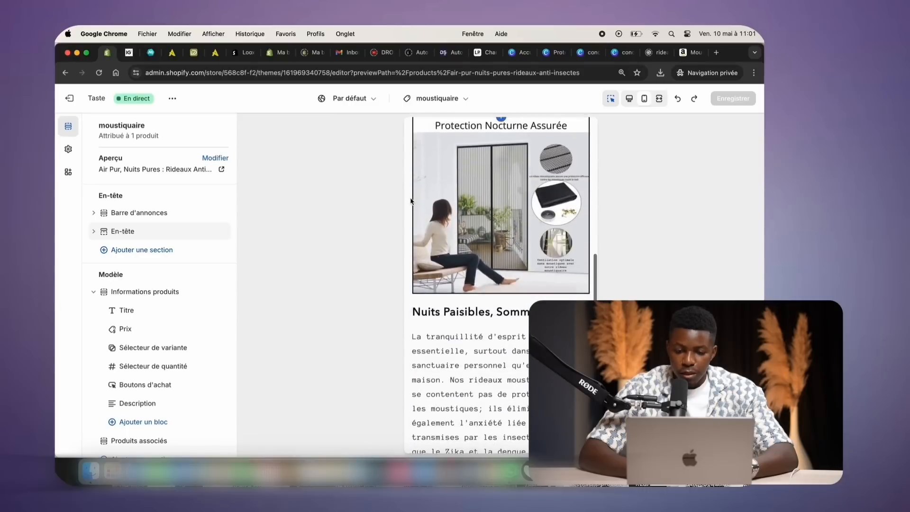
scroll(411, 200, "down", 10)
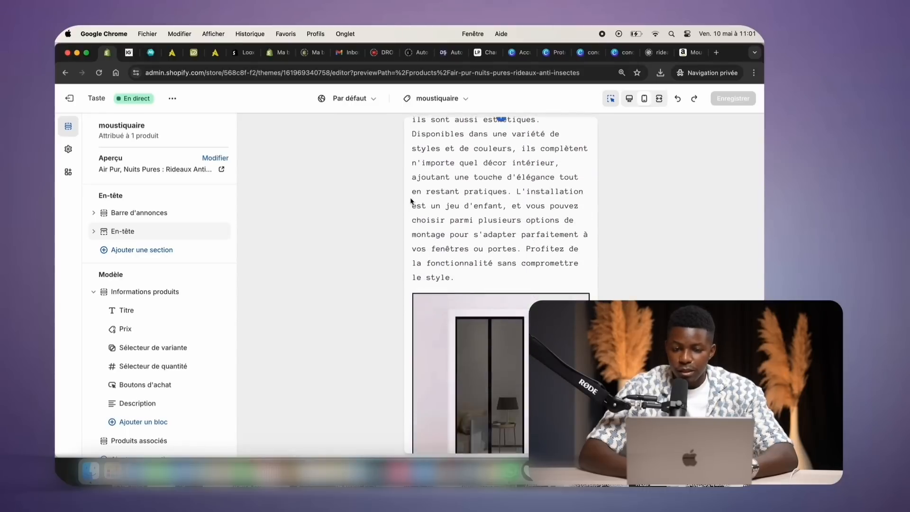
scroll(410, 201, "up", 20)
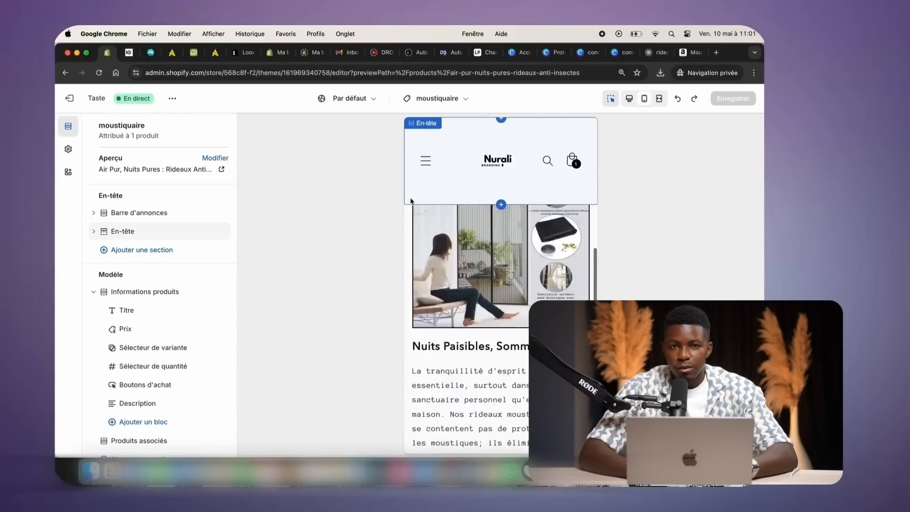
scroll(410, 200, "up", 2)
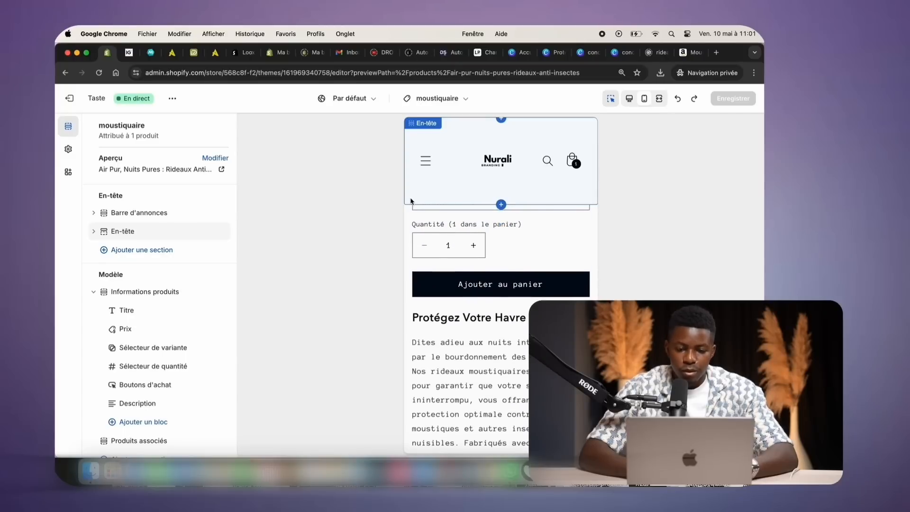
scroll(410, 201, "up", 3)
scroll(410, 200, "up", 8)
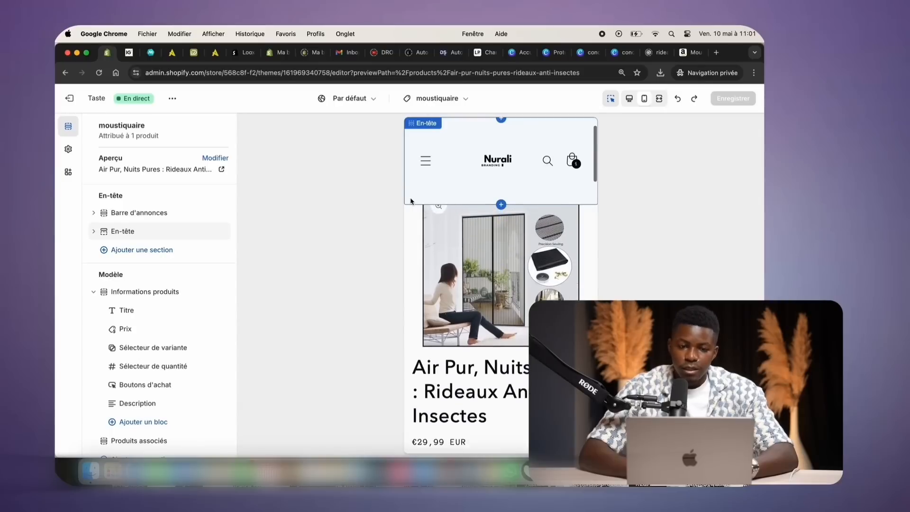